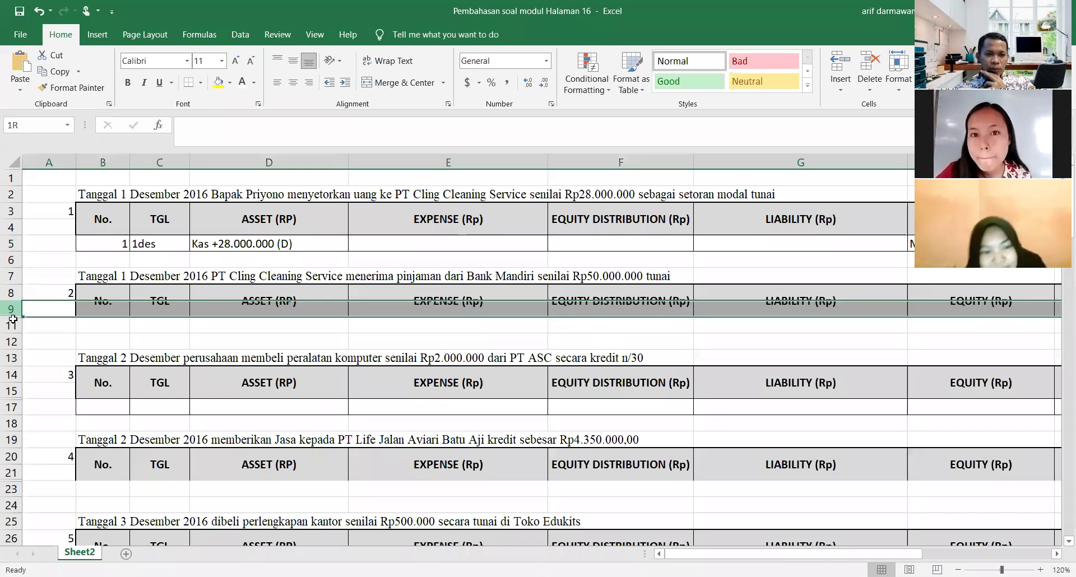
Unhide the answer row of transaction 2 between rows 9 and 11, and check its asset and liability entries
{"action": "right_click", "coordinate": [67, 323]}
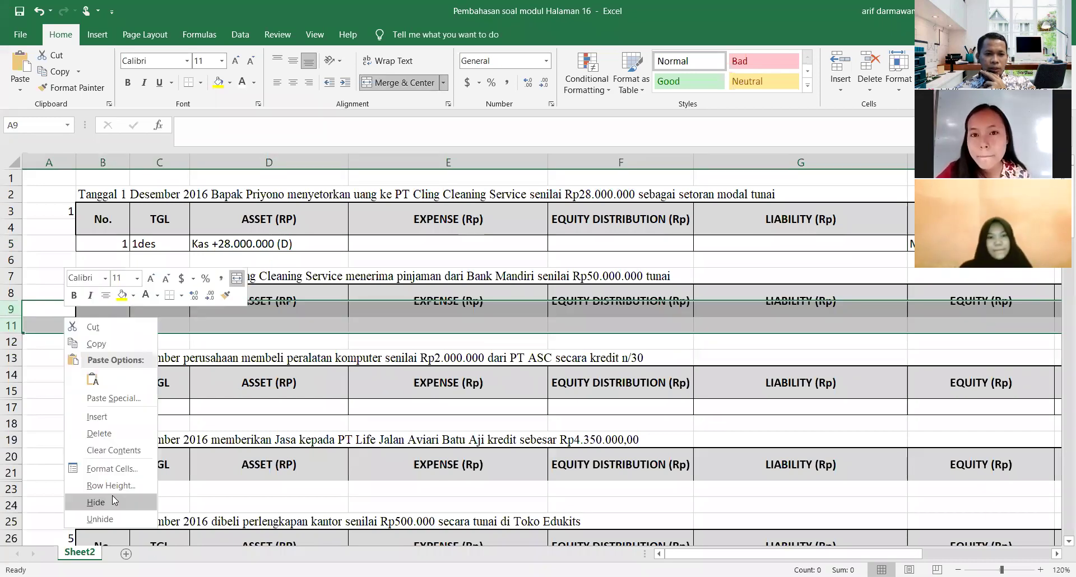
{"action": "left_click", "coordinate": [103, 516]}
{"action": "left_click", "coordinate": [279, 325]}
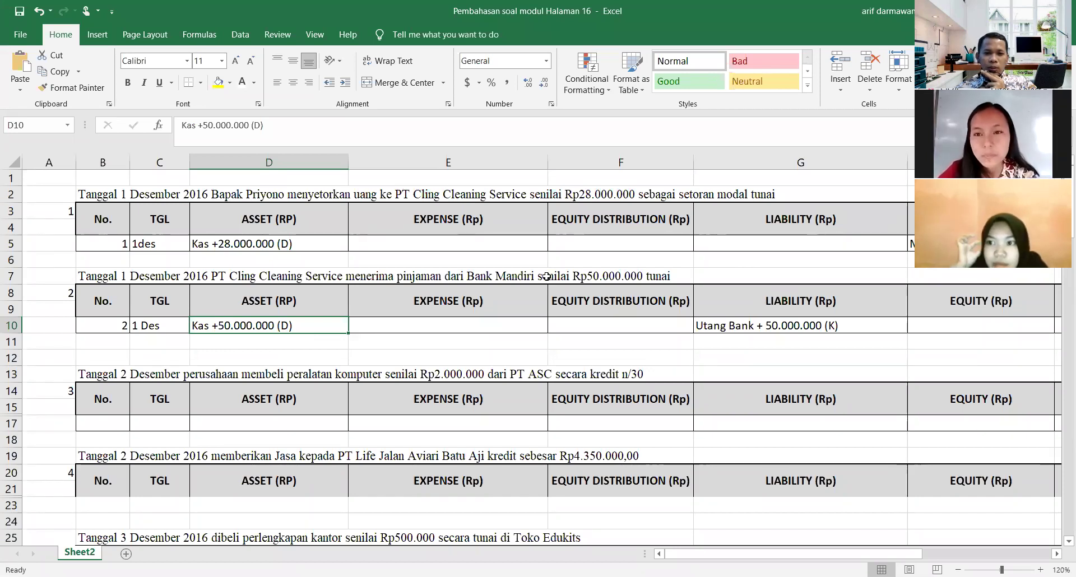
{"action": "left_click", "coordinate": [757, 304]}
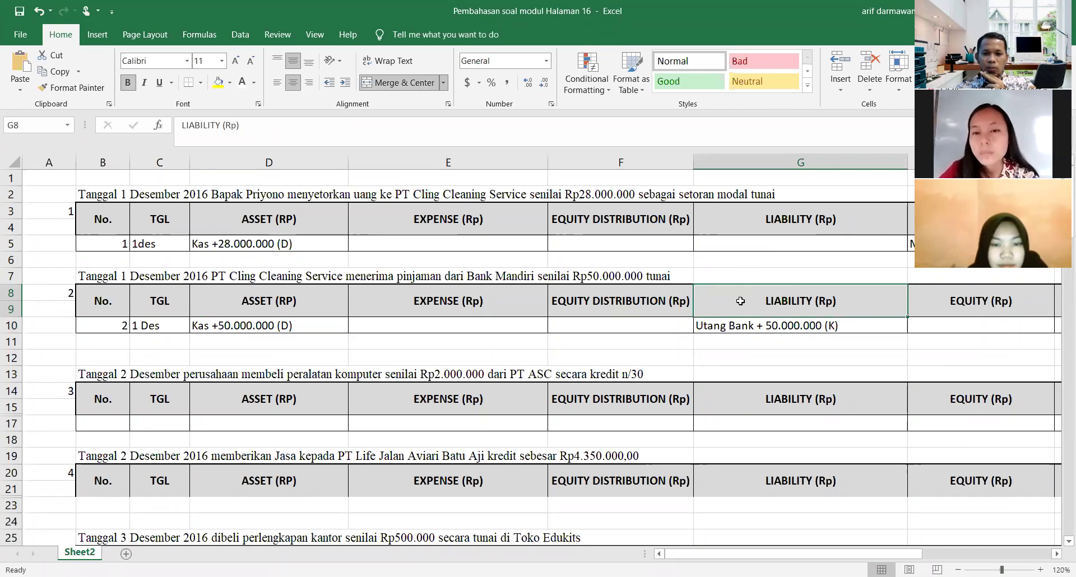
{"action": "left_click", "coordinate": [716, 329]}
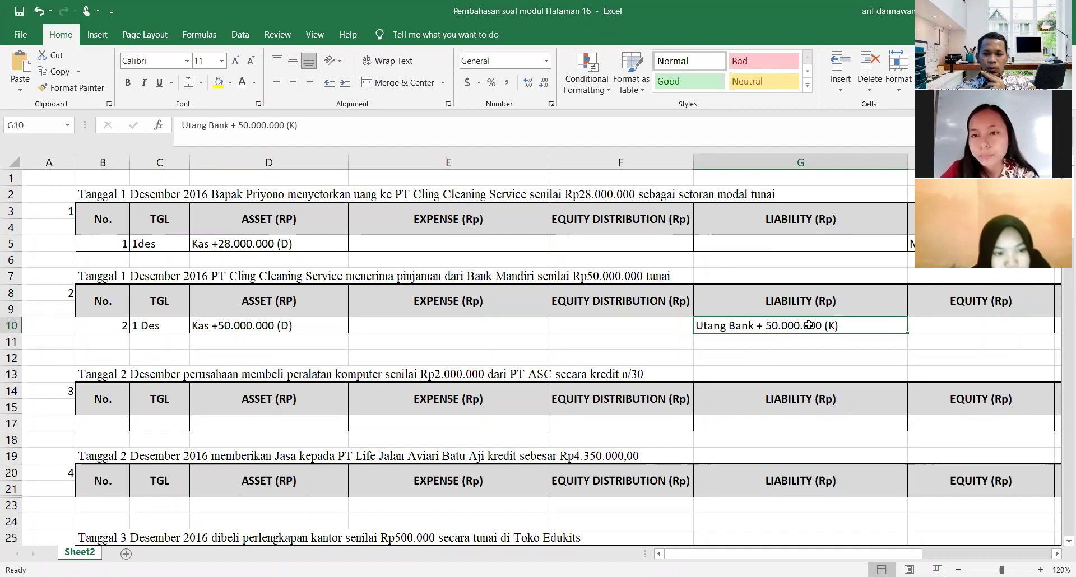
{"action": "left_click", "coordinate": [814, 294]}
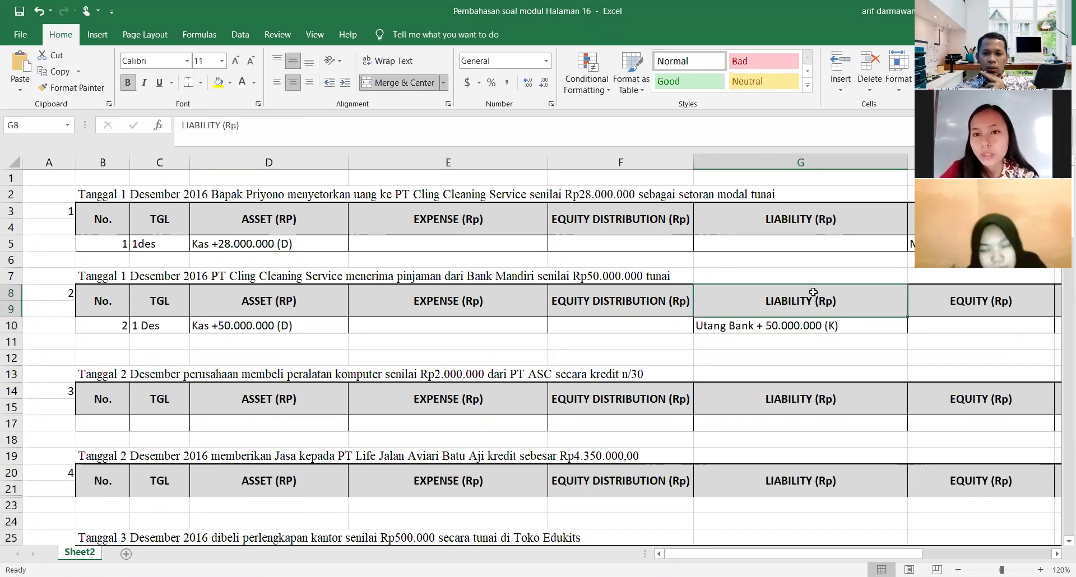
{"action": "left_click", "coordinate": [803, 323]}
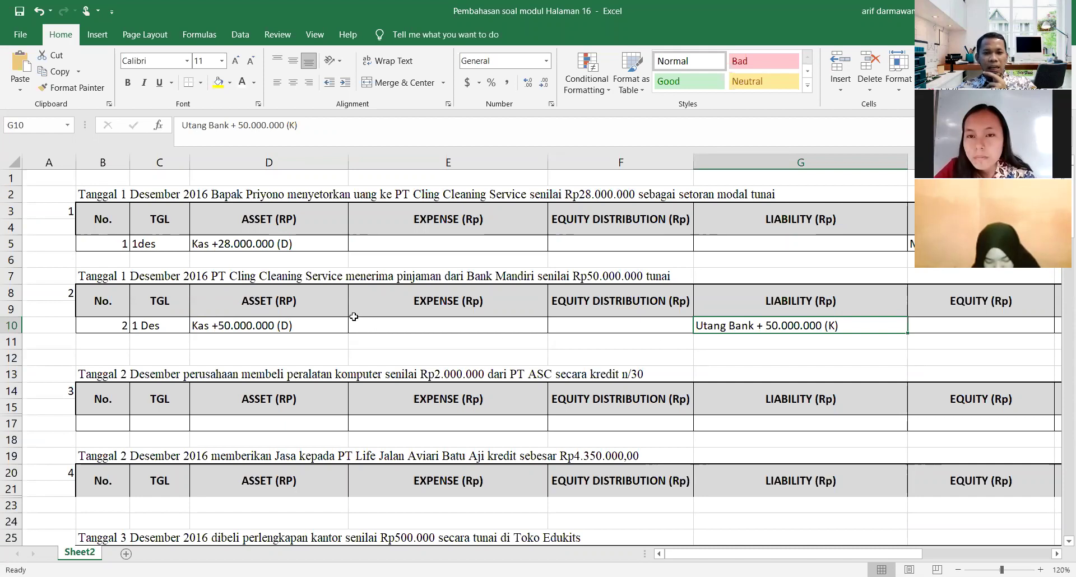
{"action": "scroll", "coordinate": [350, 401], "scroll_direction": "down", "scroll_amount": 1}
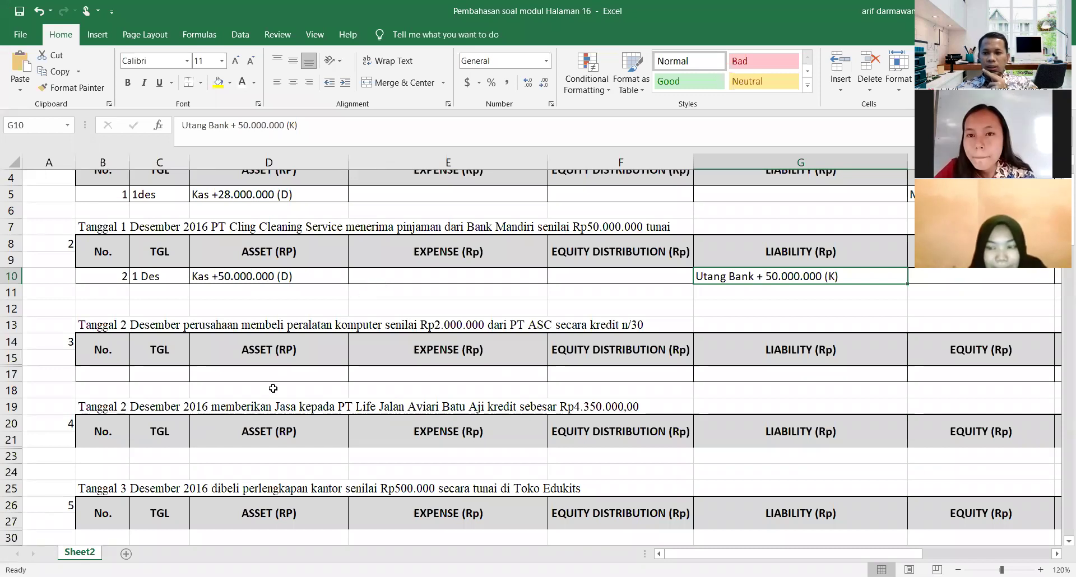
{"action": "left_click", "coordinate": [92, 342]}
{"action": "left_click_drag", "start_coordinate": [11, 355], "coordinate": [612, 367]}
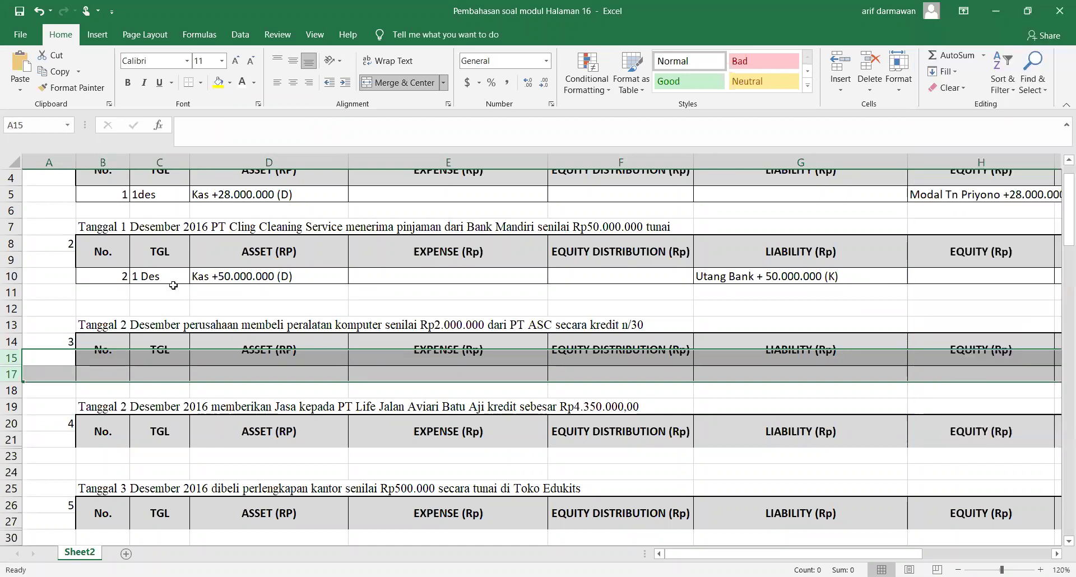
{"action": "left_click", "coordinate": [218, 370]}
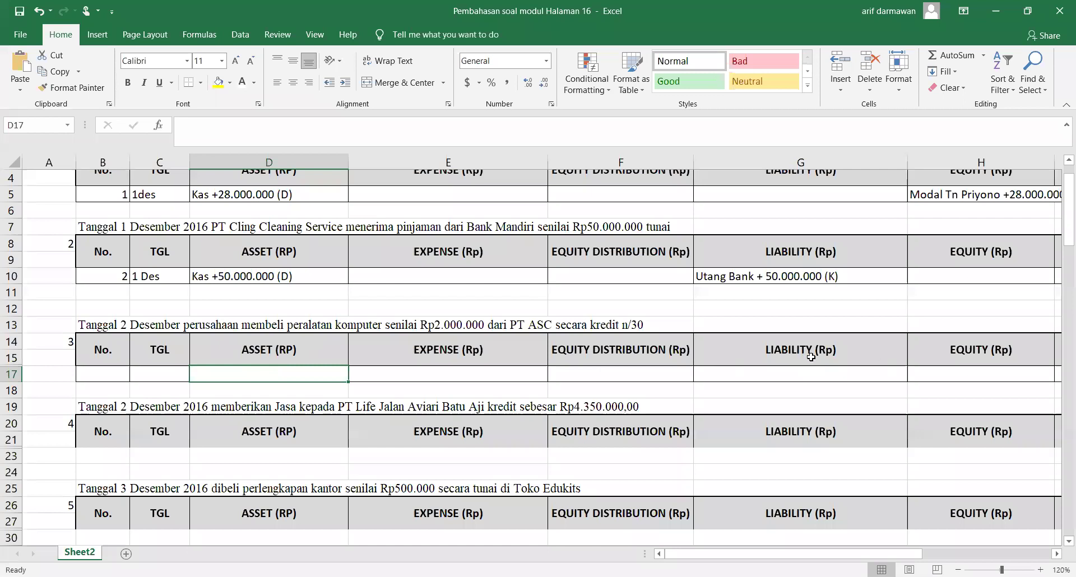
{"action": "left_click", "coordinate": [794, 370]}
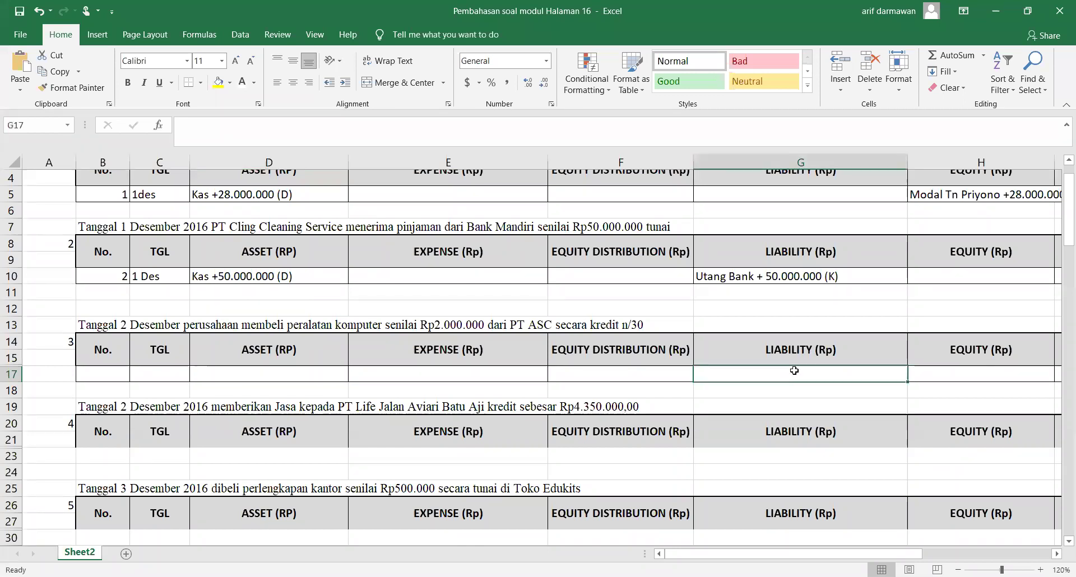
Unhide the answer row of transaction 3 between rows 15 and 17
{"action": "left_click", "coordinate": [9, 364]}
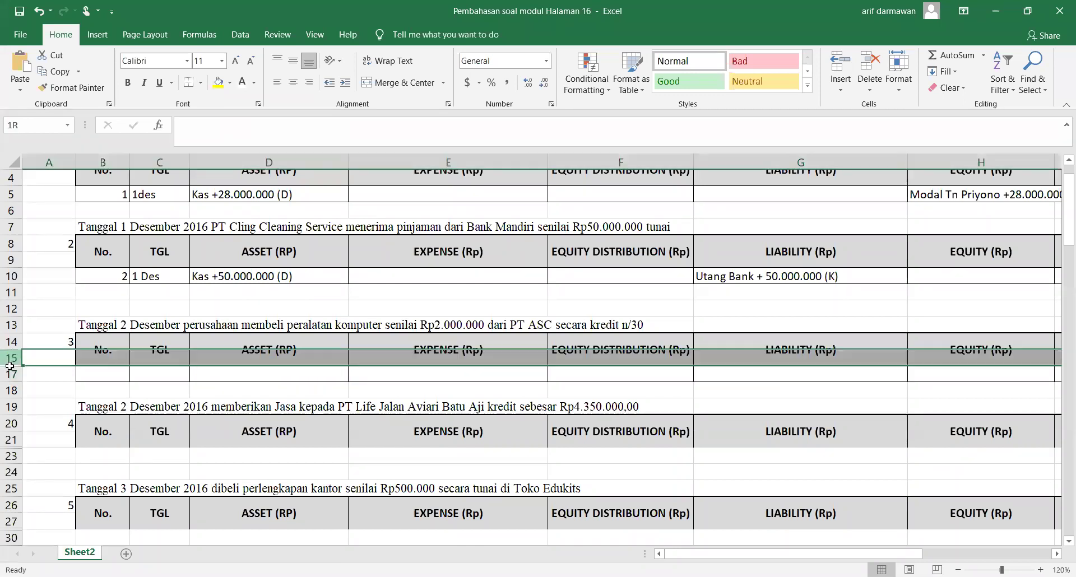
{"action": "left_click_drag", "start_coordinate": [10, 366], "coordinate": [120, 368]}
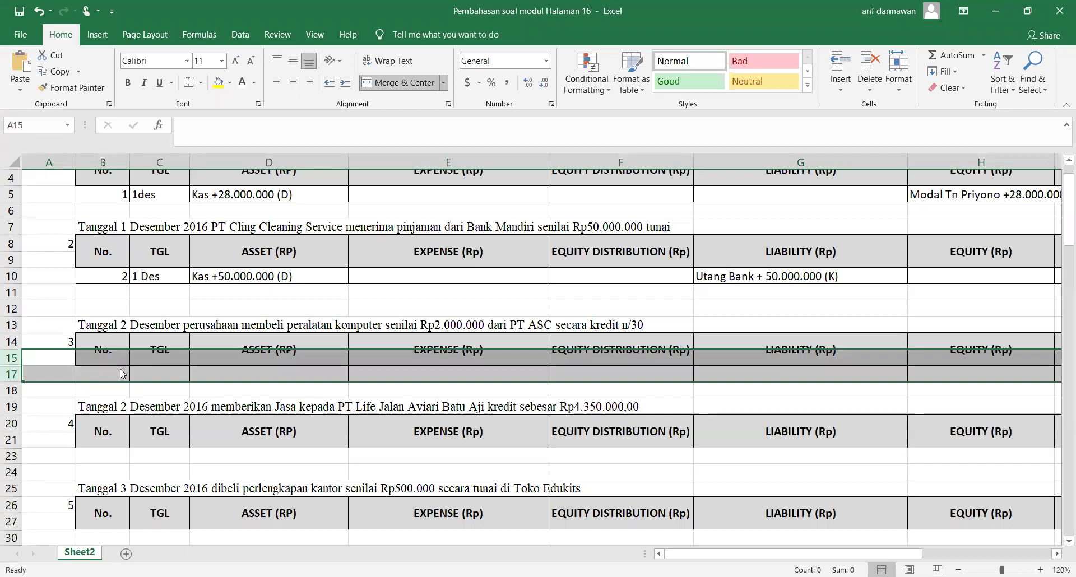
{"action": "right_click", "coordinate": [120, 369]}
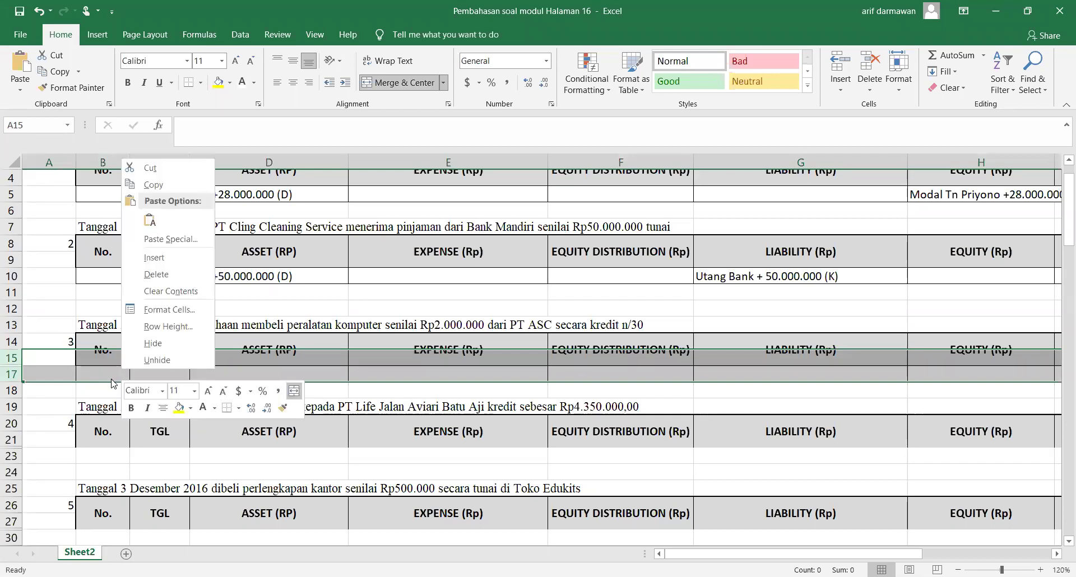
{"action": "left_click", "coordinate": [140, 364]}
Change the liability entry of transaction 3 in G16 to "Utang Usaha +2.000.000 (K)"
{"action": "left_click", "coordinate": [761, 391]}
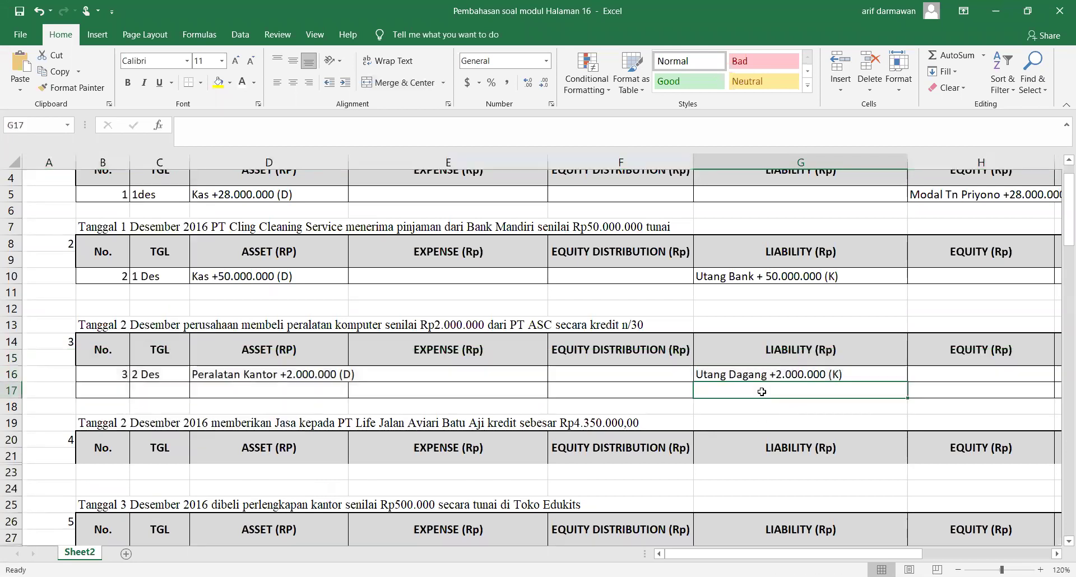
{"action": "double_click", "coordinate": [735, 373]}
{"action": "left_click_drag", "start_coordinate": [738, 372], "coordinate": [774, 359]}
{"action": "type", "text": "Usaha"}
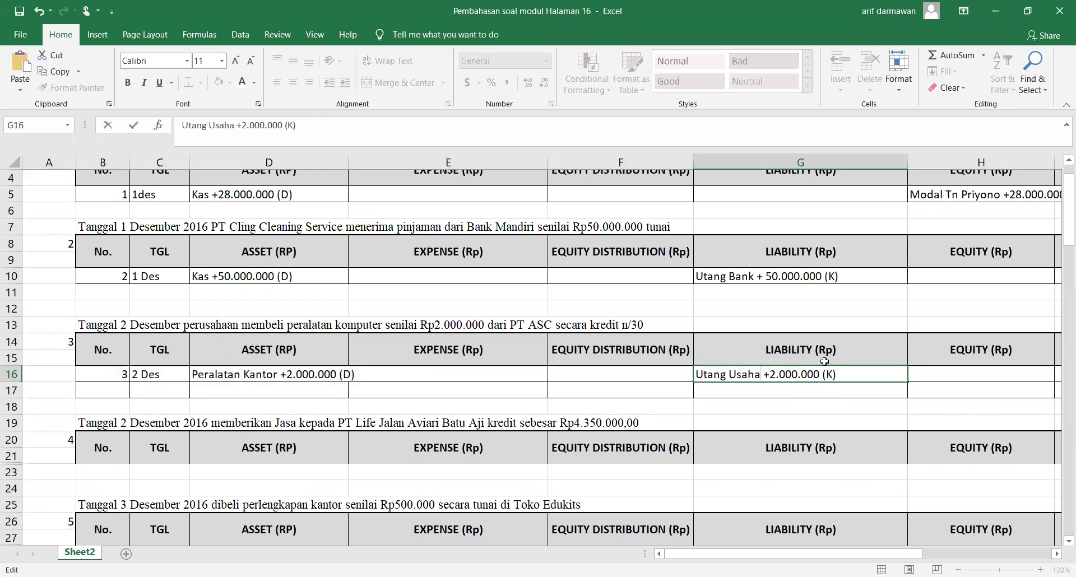
{"action": "left_click", "coordinate": [743, 418]}
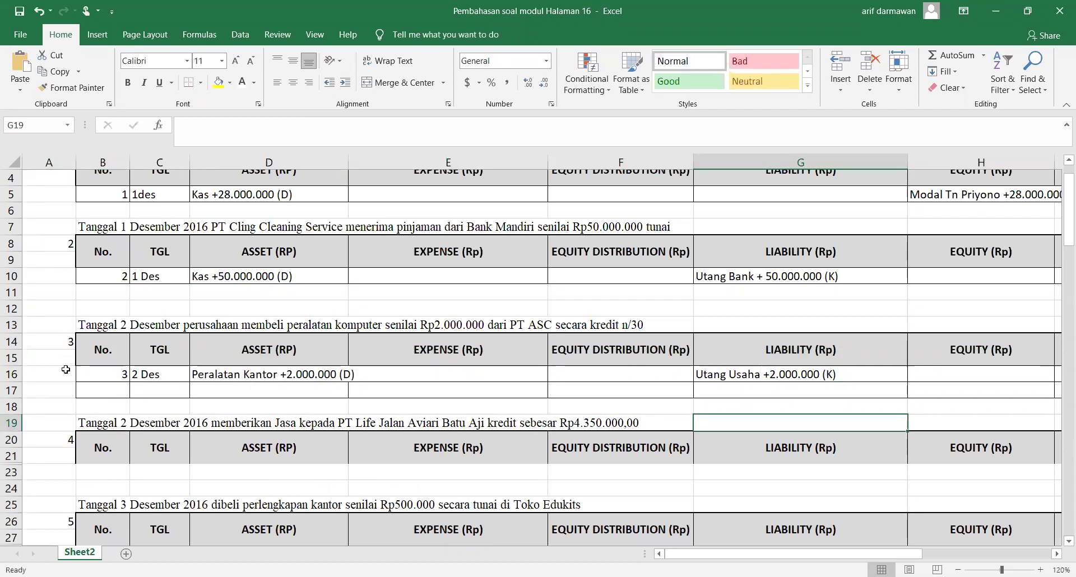
{"action": "scroll", "coordinate": [38, 414], "scroll_direction": "down", "scroll_amount": 1}
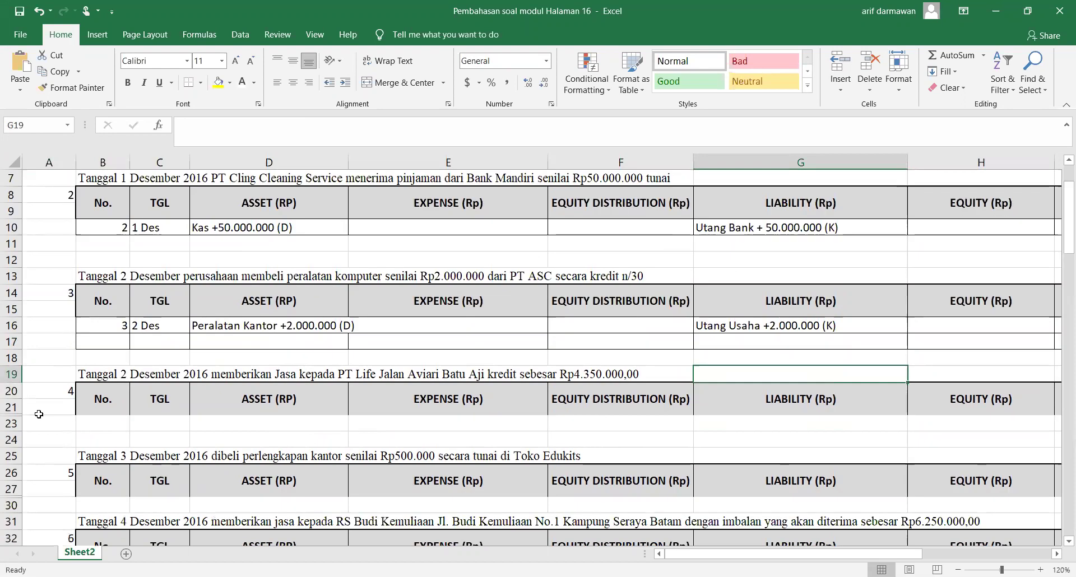
{"action": "scroll", "coordinate": [39, 414], "scroll_direction": "down", "scroll_amount": 1}
{"action": "left_click", "coordinate": [10, 357]}
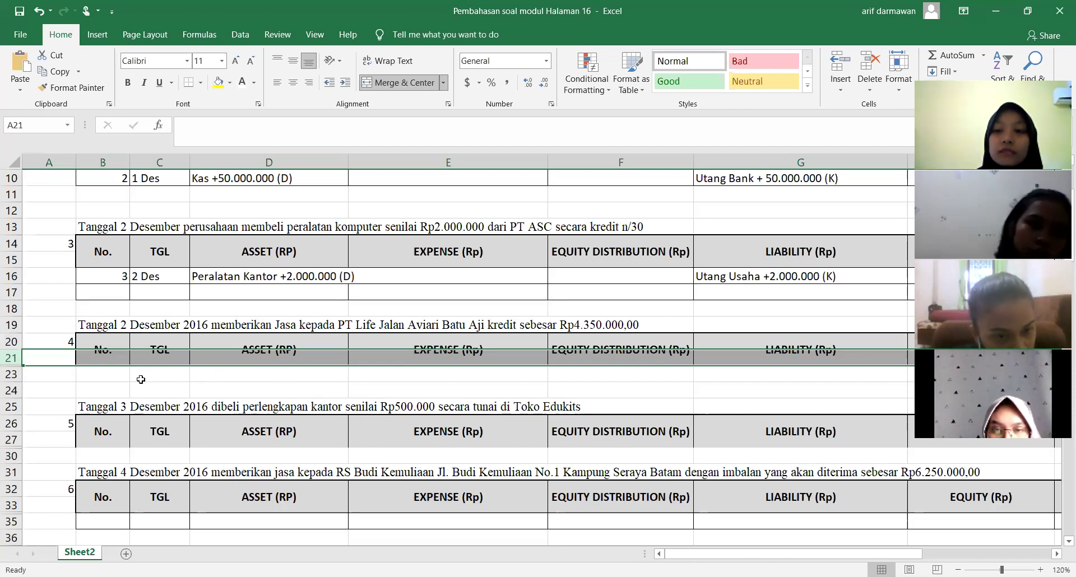
{"action": "left_click_drag", "start_coordinate": [12, 357], "coordinate": [11, 373]}
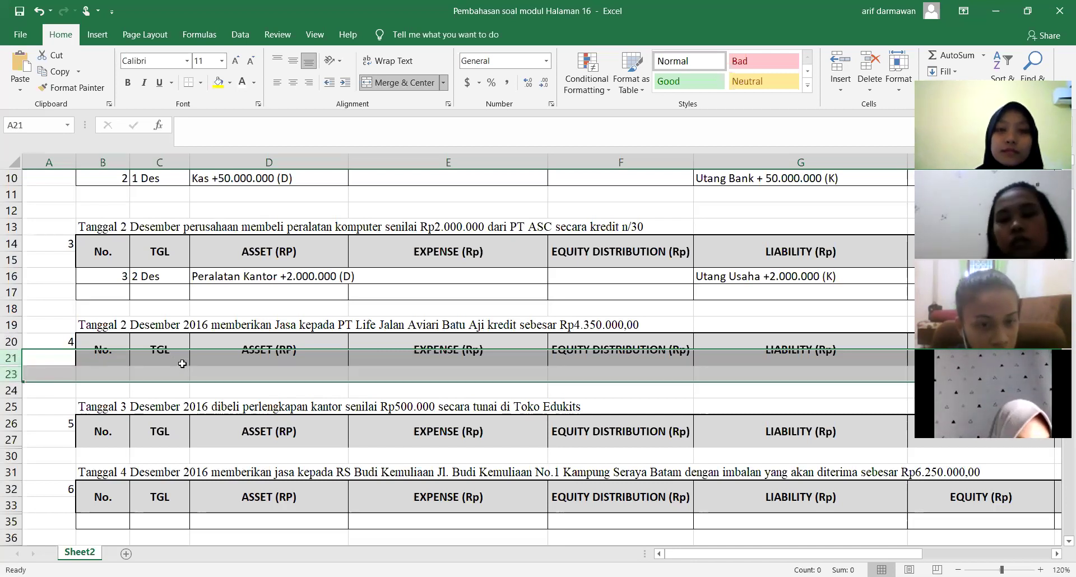
{"action": "left_click", "coordinate": [175, 360]}
{"action": "right_click", "coordinate": [179, 364]}
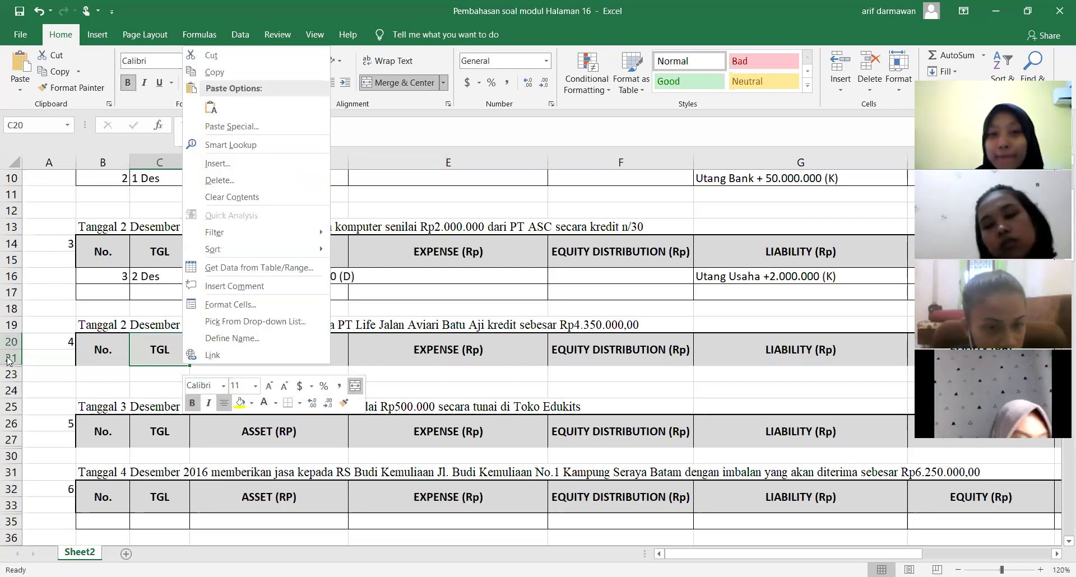
Unhide the answer row of transaction 4 between rows 21 and 23, and check its revenue entry
{"action": "left_click", "coordinate": [12, 358]}
{"action": "left_click_drag", "start_coordinate": [12, 359], "coordinate": [7, 371]}
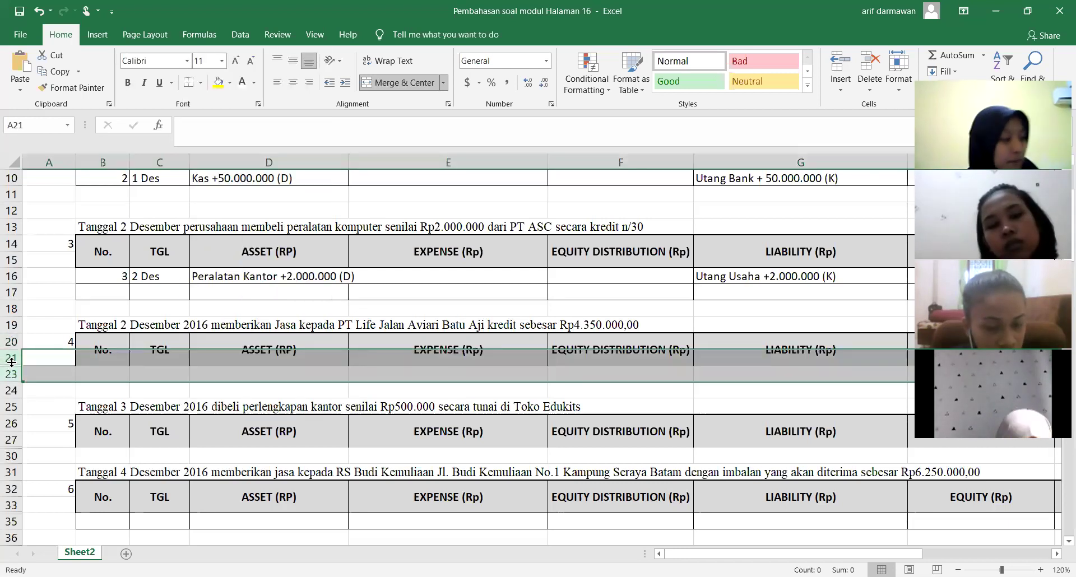
{"action": "right_click", "coordinate": [11, 362]}
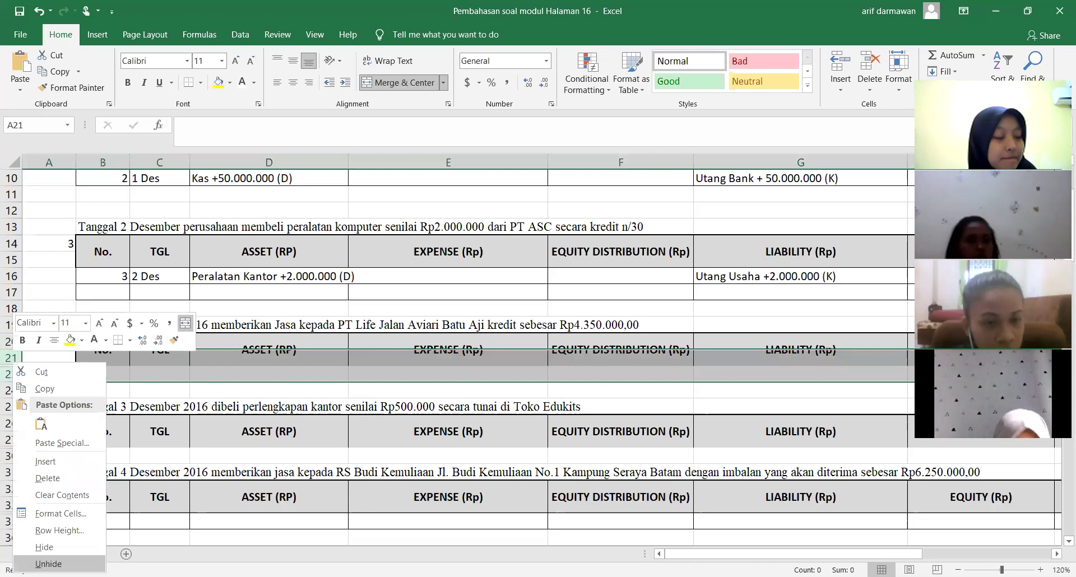
{"action": "left_click", "coordinate": [48, 563]}
{"action": "left_click", "coordinate": [354, 389]}
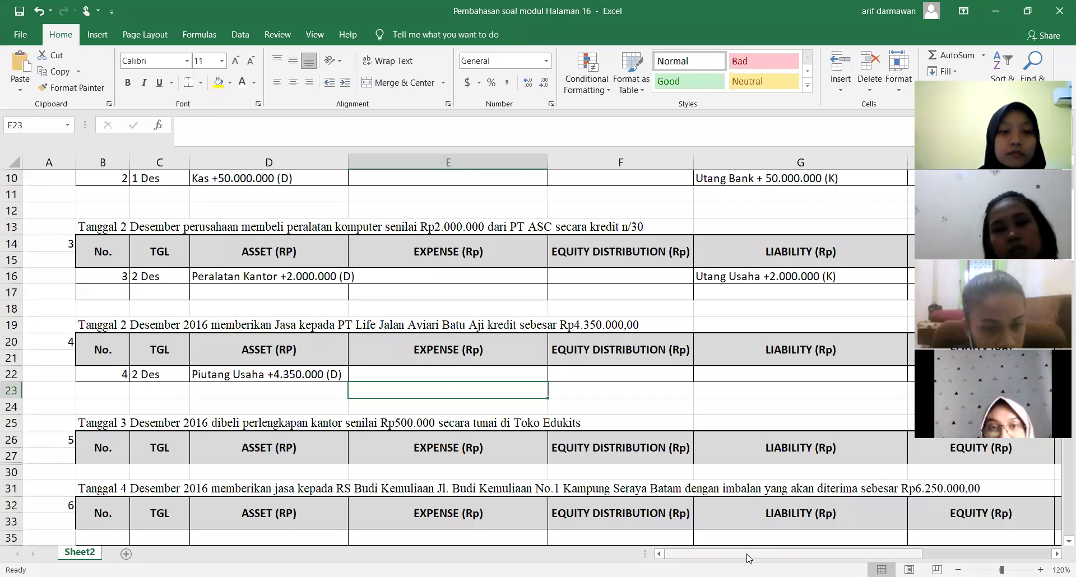
{"action": "left_click_drag", "start_coordinate": [682, 556], "coordinate": [857, 538]}
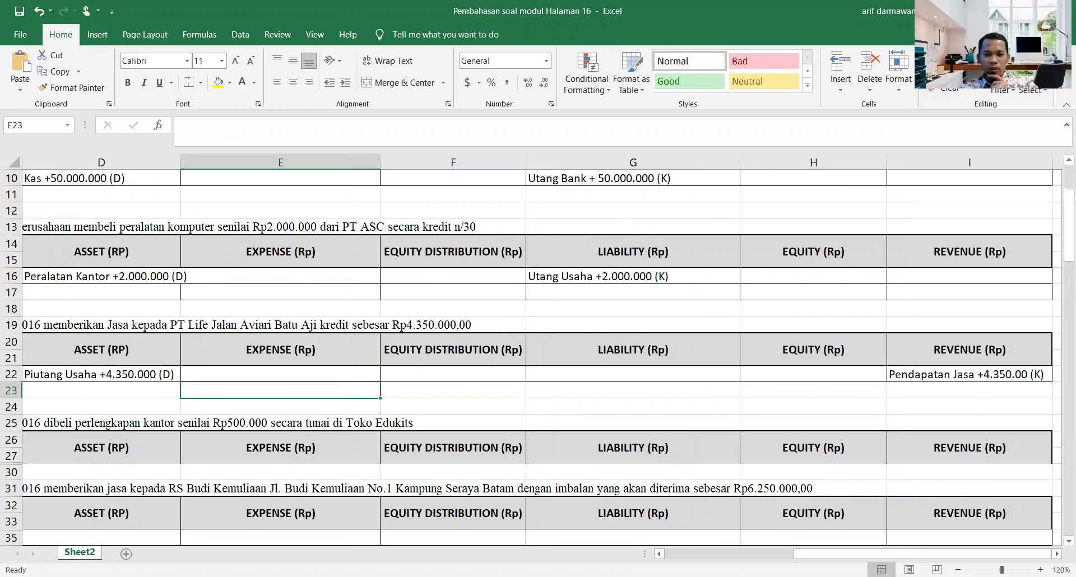
{"action": "left_click", "coordinate": [959, 373]}
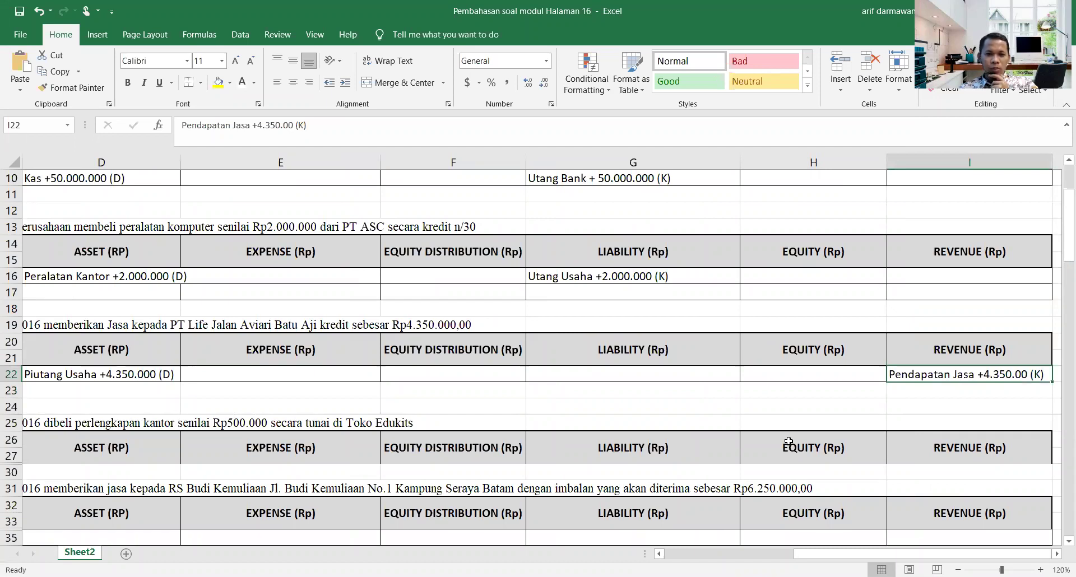
{"action": "left_click_drag", "start_coordinate": [897, 557], "coordinate": [758, 558]}
Unhide the answer rows of transaction 5 between rows 27 and 30, and review both asset entries
{"action": "scroll", "coordinate": [17, 304], "scroll_direction": "down", "scroll_amount": 3}
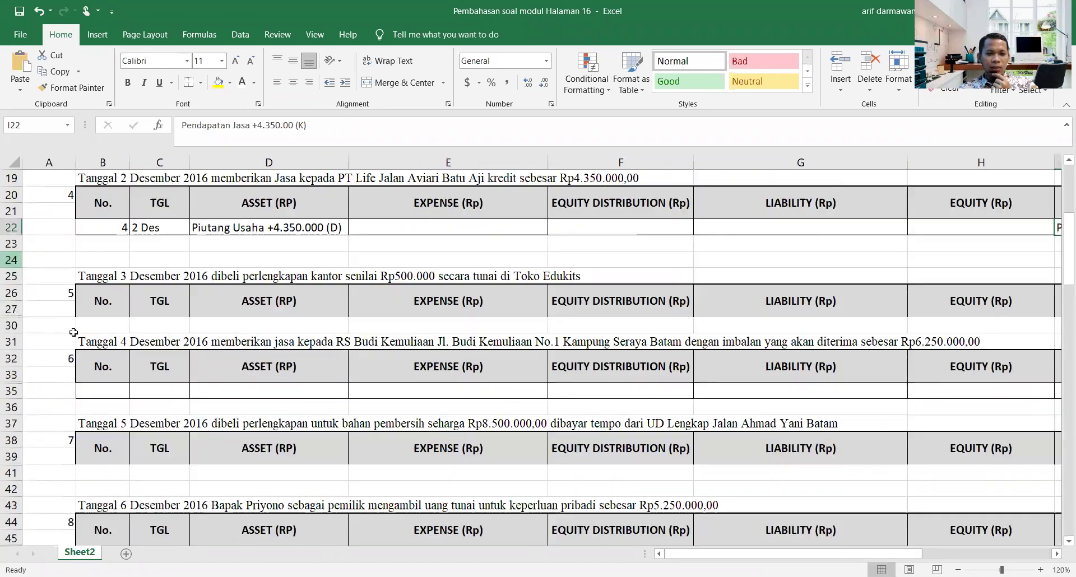
{"action": "left_click_drag", "start_coordinate": [11, 309], "coordinate": [11, 326]}
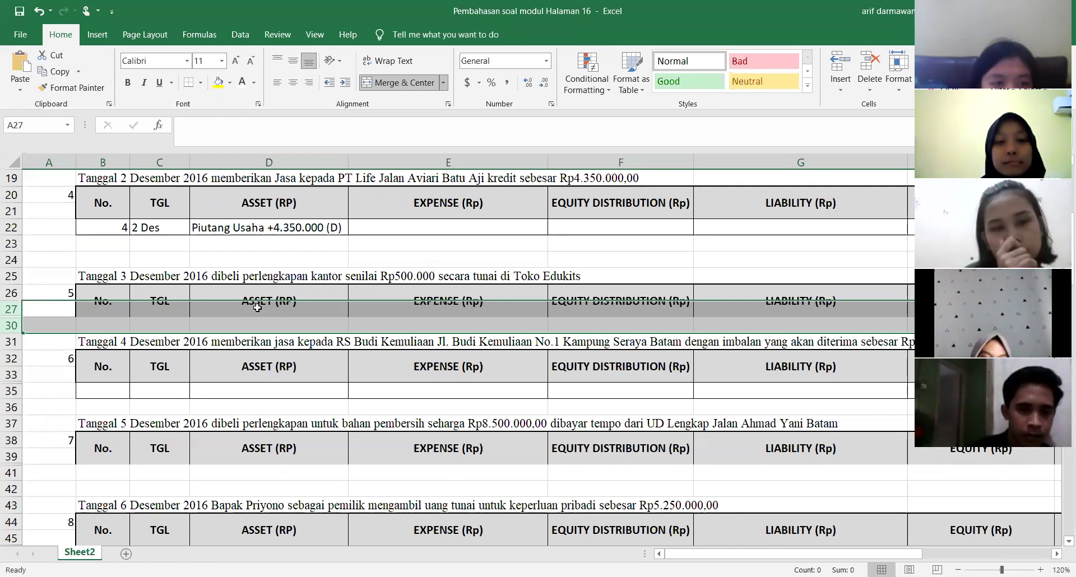
{"action": "right_click", "coordinate": [9, 308]}
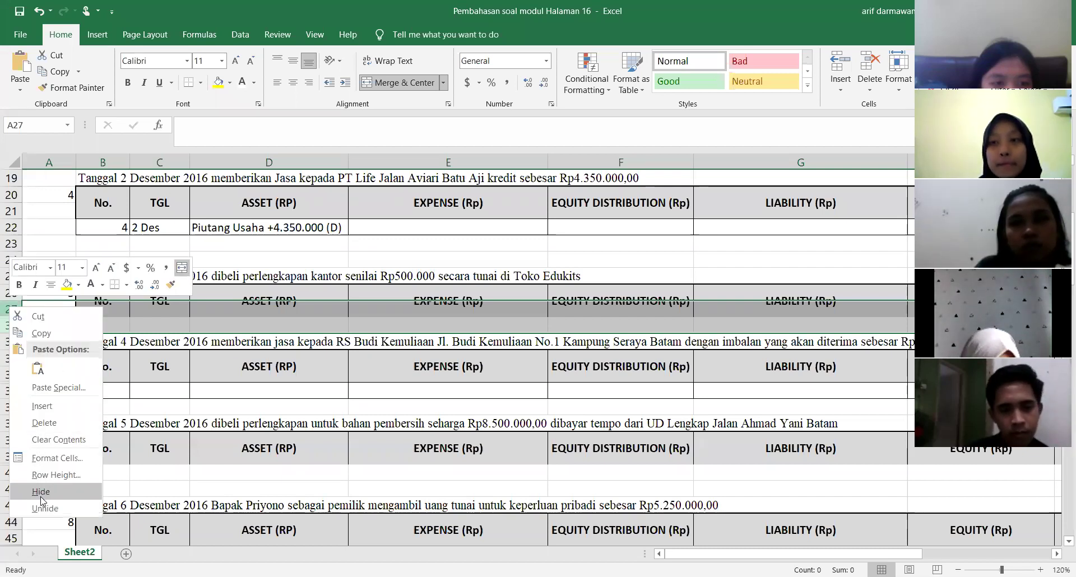
{"action": "left_click", "coordinate": [44, 507]}
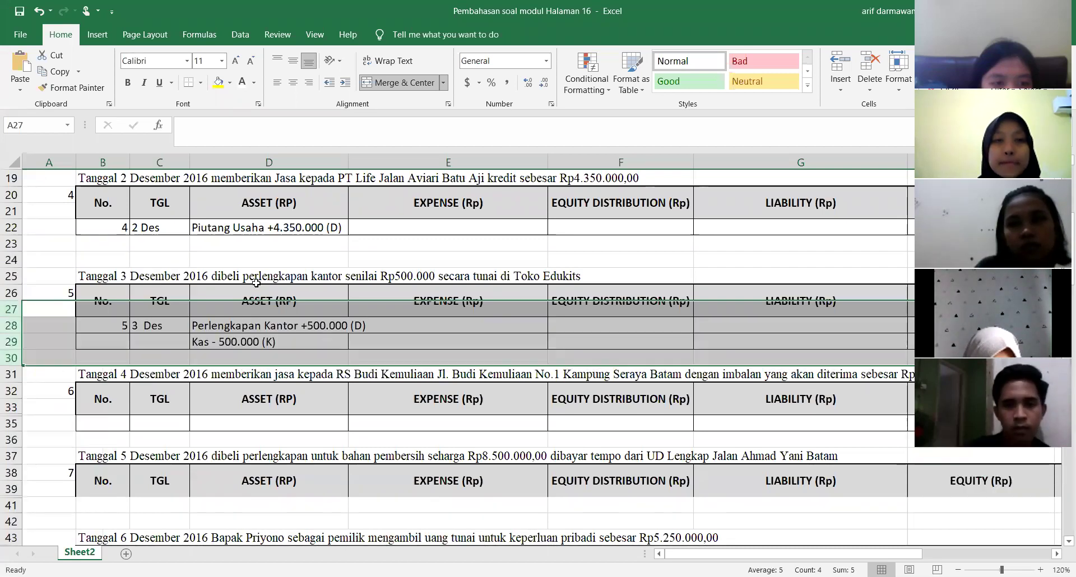
{"action": "left_click", "coordinate": [263, 342]}
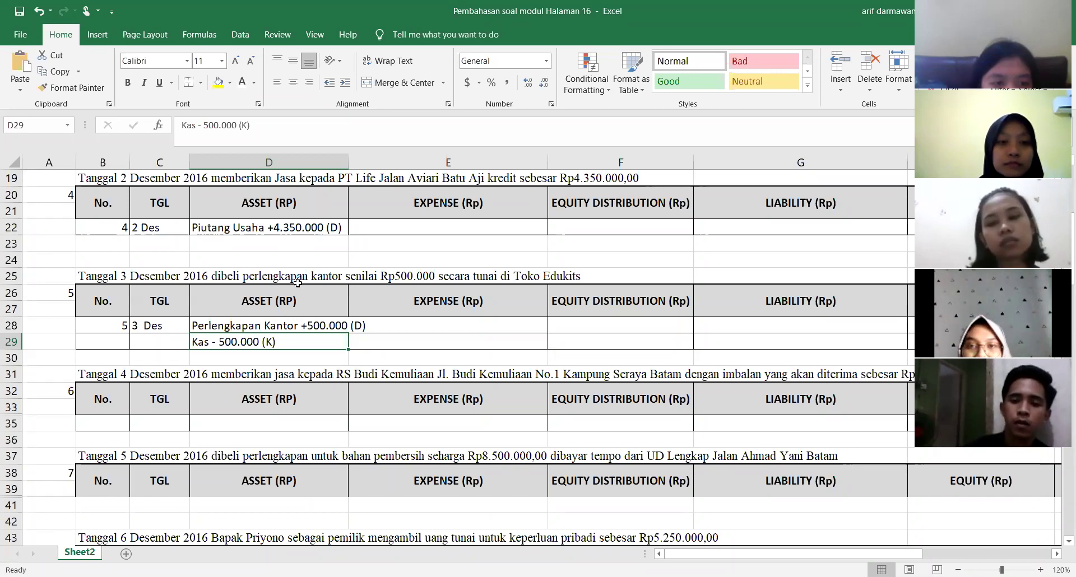
{"action": "left_click", "coordinate": [200, 324]}
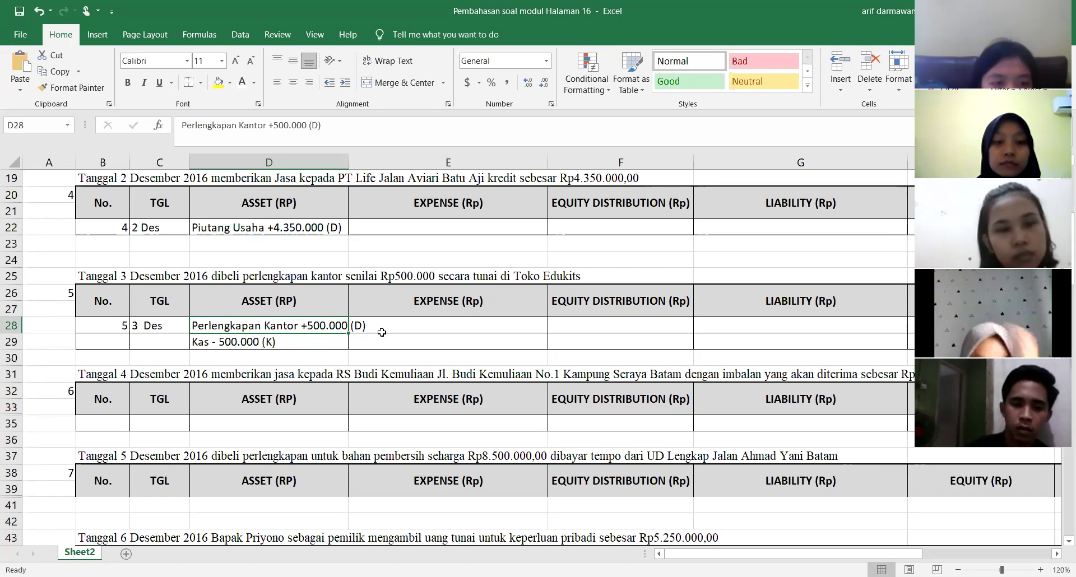
{"action": "left_click", "coordinate": [209, 342]}
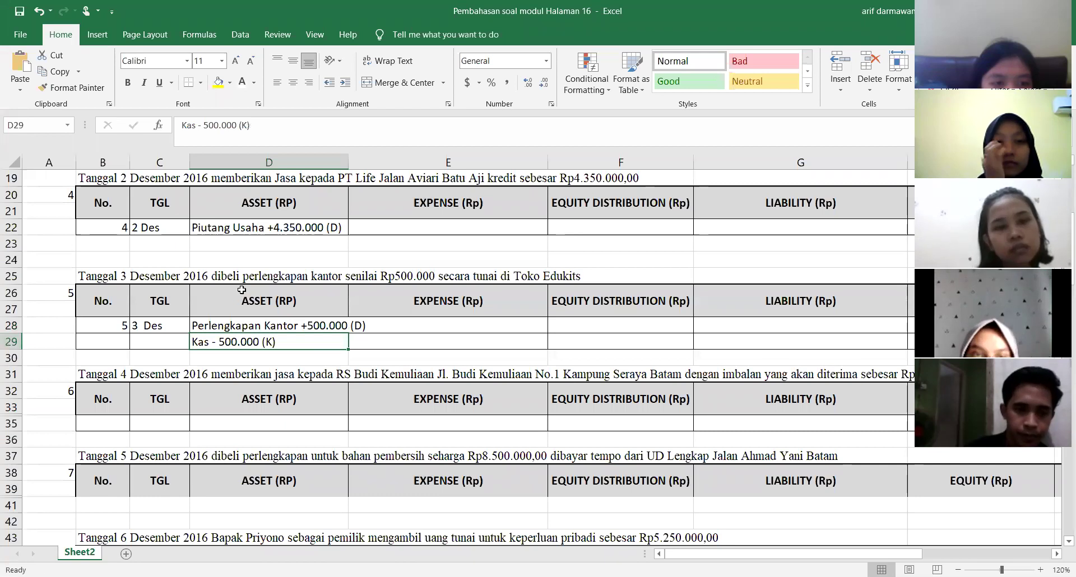
Unhide the answer row of transaction 6 between rows 33 and 35
{"action": "scroll", "coordinate": [241, 290], "scroll_direction": "down", "scroll_amount": 2}
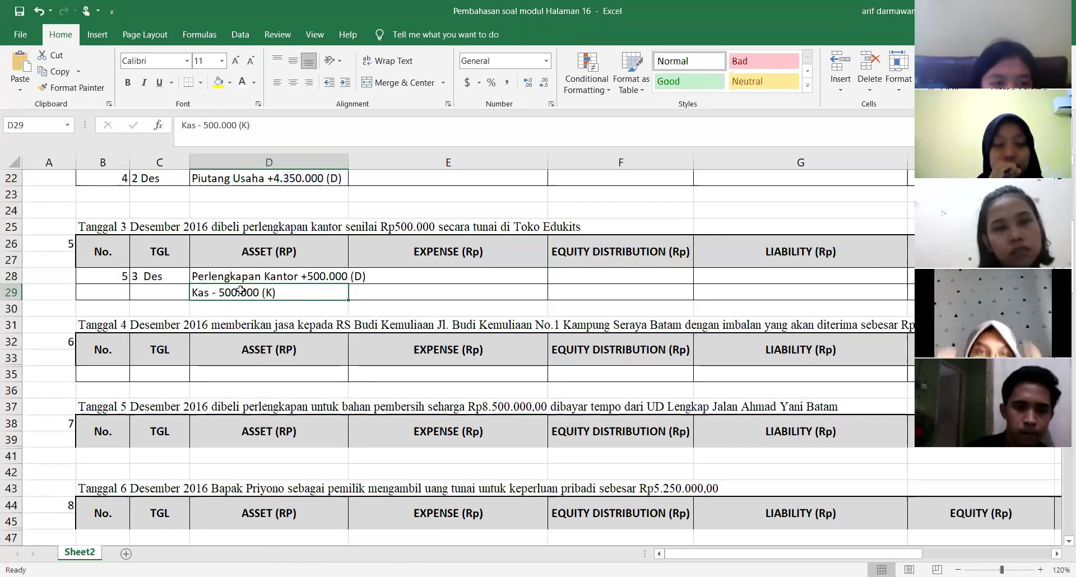
{"action": "left_click_drag", "start_coordinate": [7, 308], "coordinate": [9, 326]}
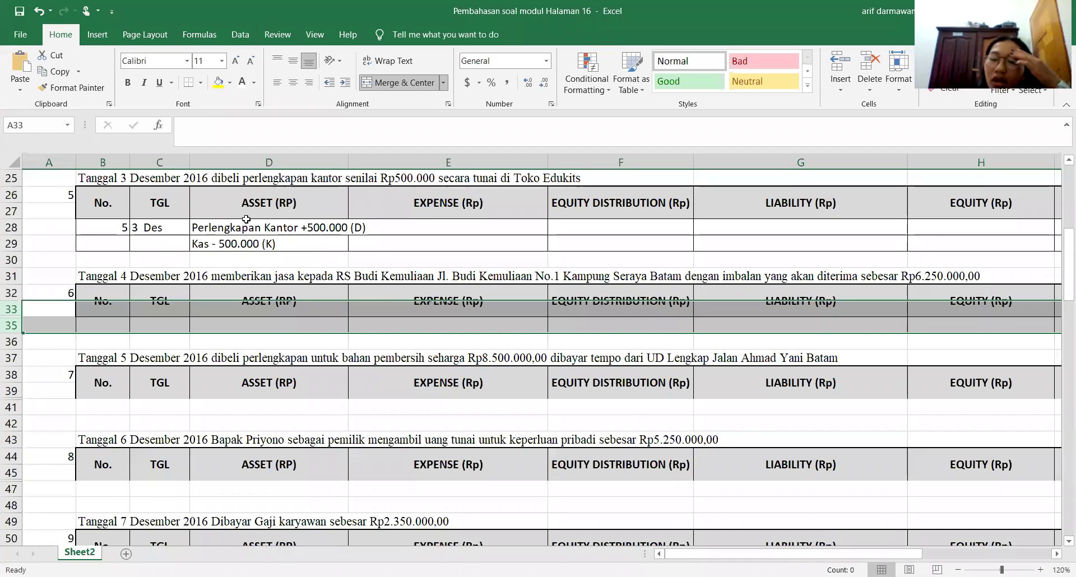
{"action": "mouse_move", "coordinate": [678, 557]}
{"action": "left_mouse_down"}
{"action": "mouse_move", "coordinate": [796, 555]}
{"action": "mouse_move", "coordinate": [675, 556]}
{"action": "left_mouse_up"}
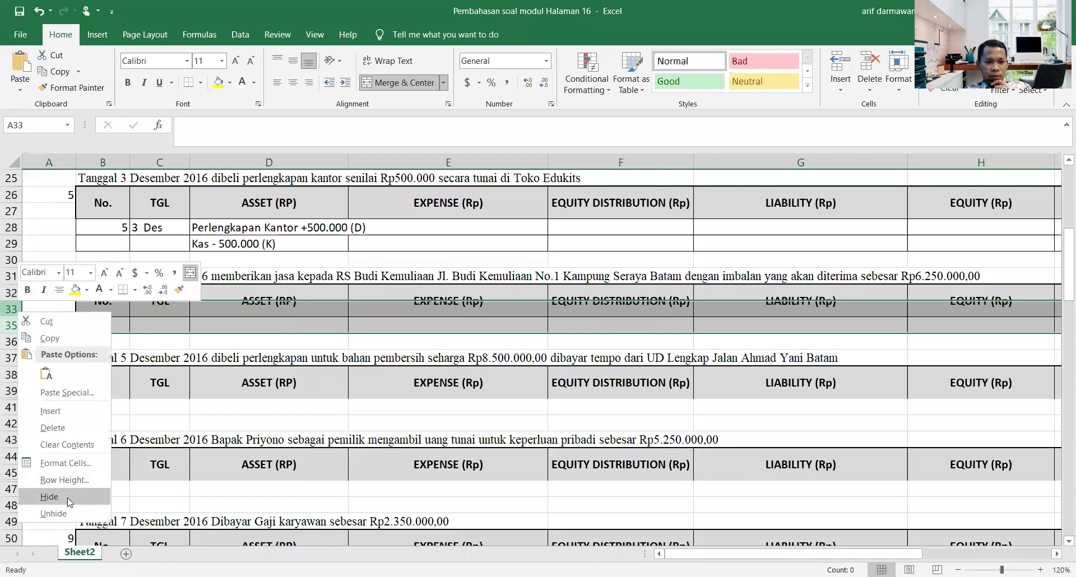
{"action": "key", "text": "u"}
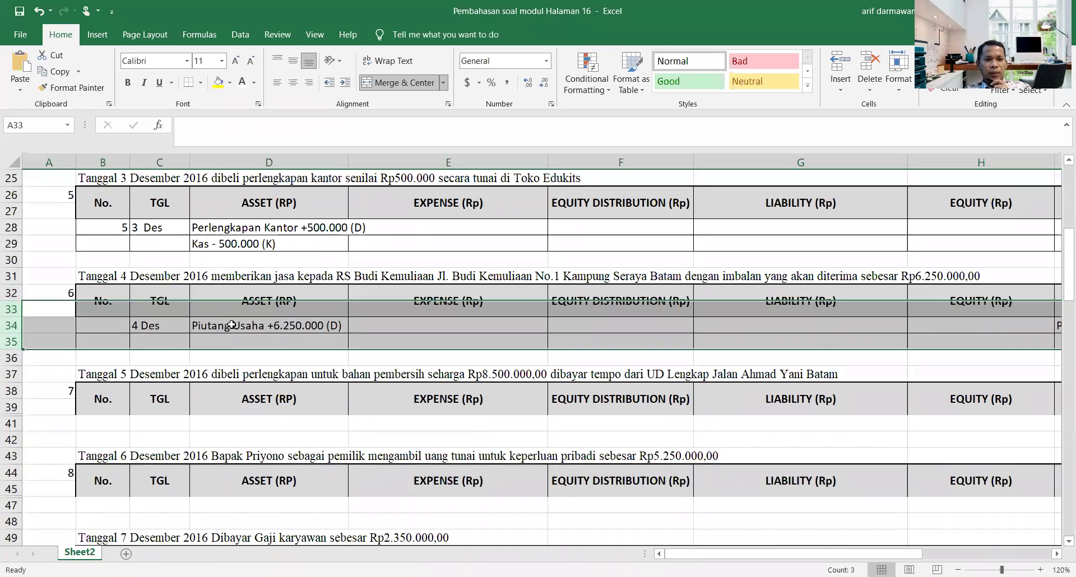
Review the asset and revenue entries of transaction 6 in row 34
{"action": "left_click", "coordinate": [237, 322]}
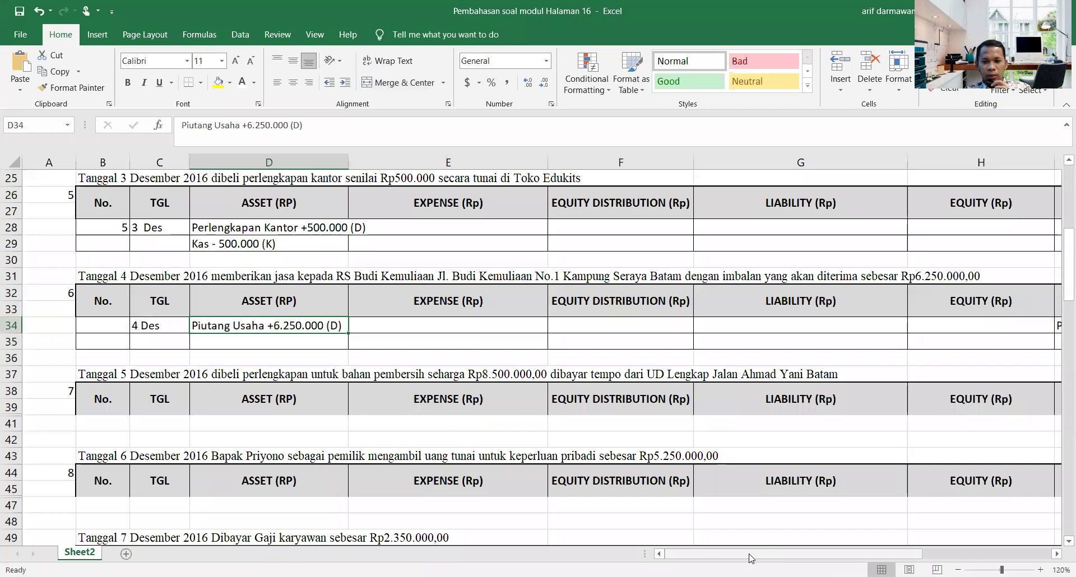
{"action": "left_click_drag", "start_coordinate": [754, 555], "coordinate": [841, 557]}
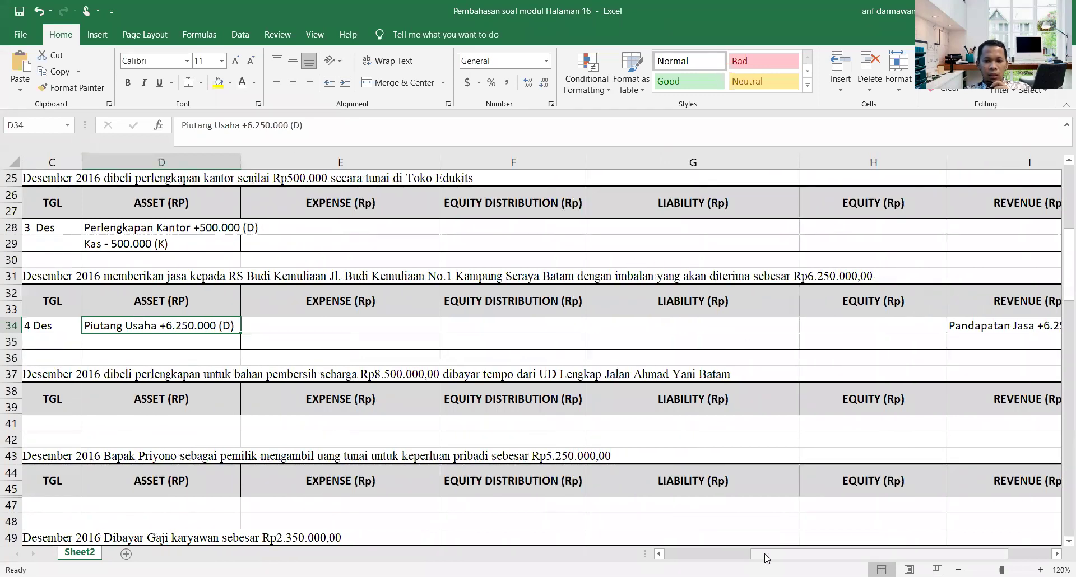
{"action": "left_click_drag", "start_coordinate": [766, 556], "coordinate": [808, 556]}
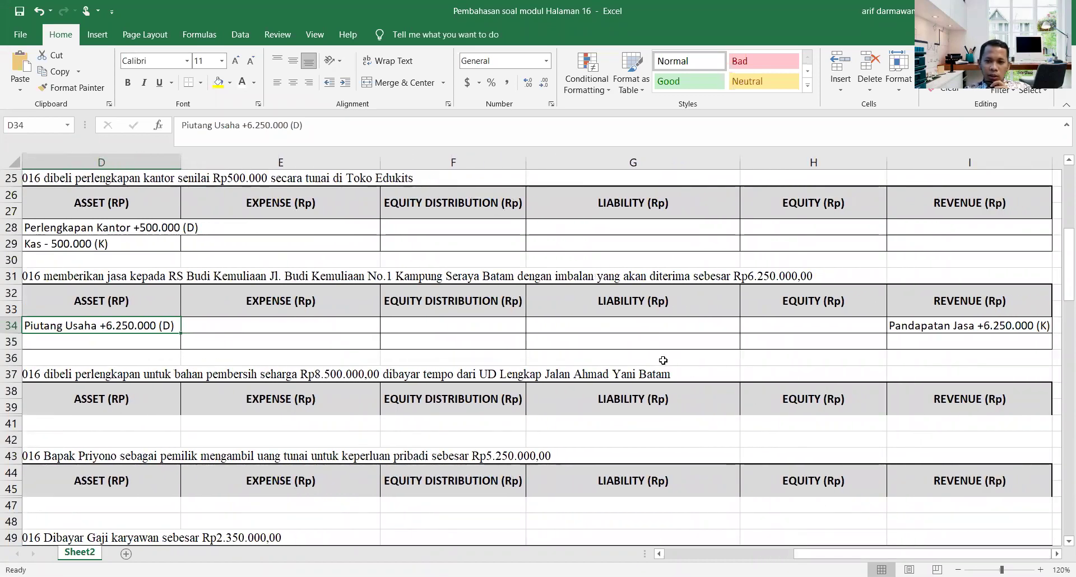
{"action": "left_click", "coordinate": [939, 322]}
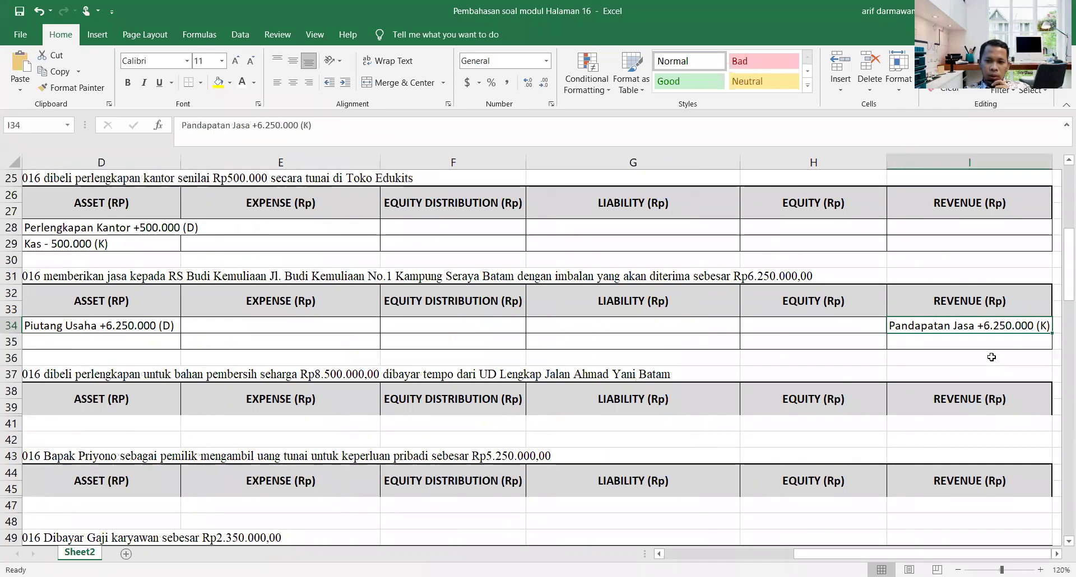
Unhide the answer row of transaction 7 between rows 39 and 41
{"action": "left_click_drag", "start_coordinate": [906, 554], "coordinate": [774, 533]}
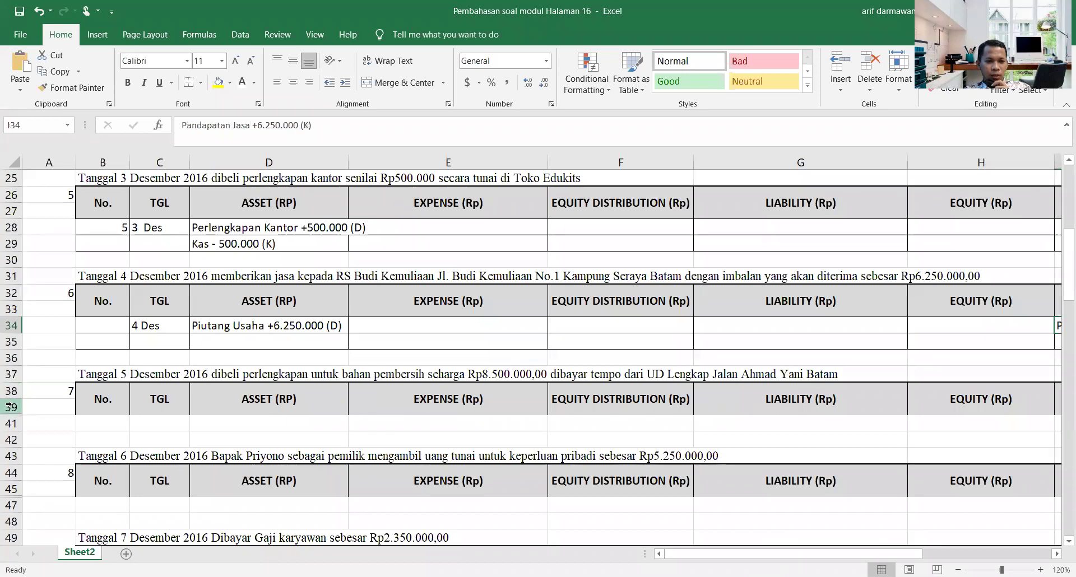
{"action": "left_click_drag", "start_coordinate": [10, 407], "coordinate": [773, 417]}
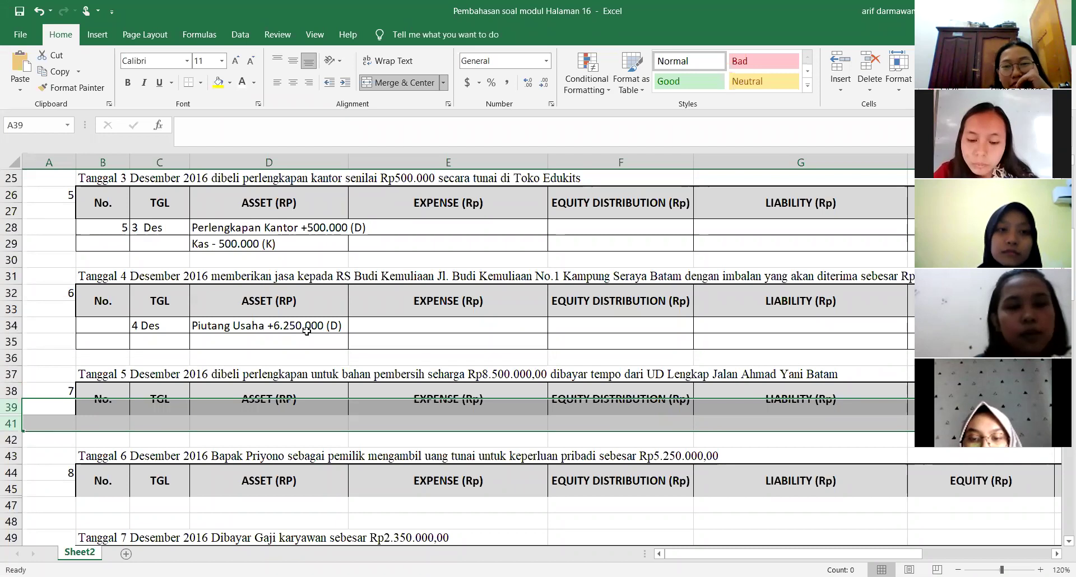
{"action": "scroll", "coordinate": [307, 330], "scroll_direction": "down", "scroll_amount": 1}
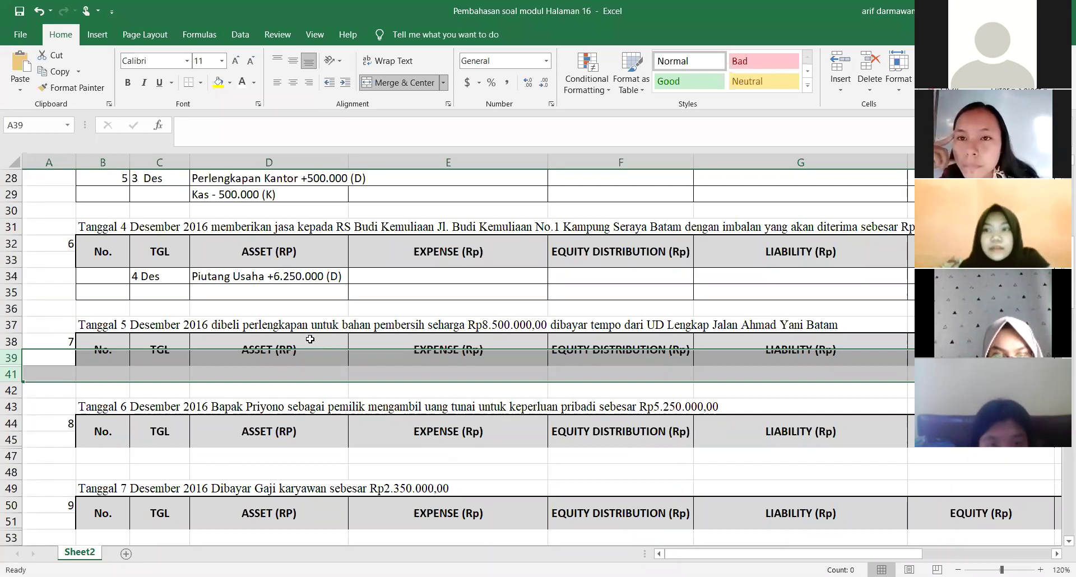
{"action": "scroll", "coordinate": [310, 339], "scroll_direction": "up", "scroll_amount": 1}
{"action": "scroll", "coordinate": [277, 384], "scroll_direction": "down", "scroll_amount": 1}
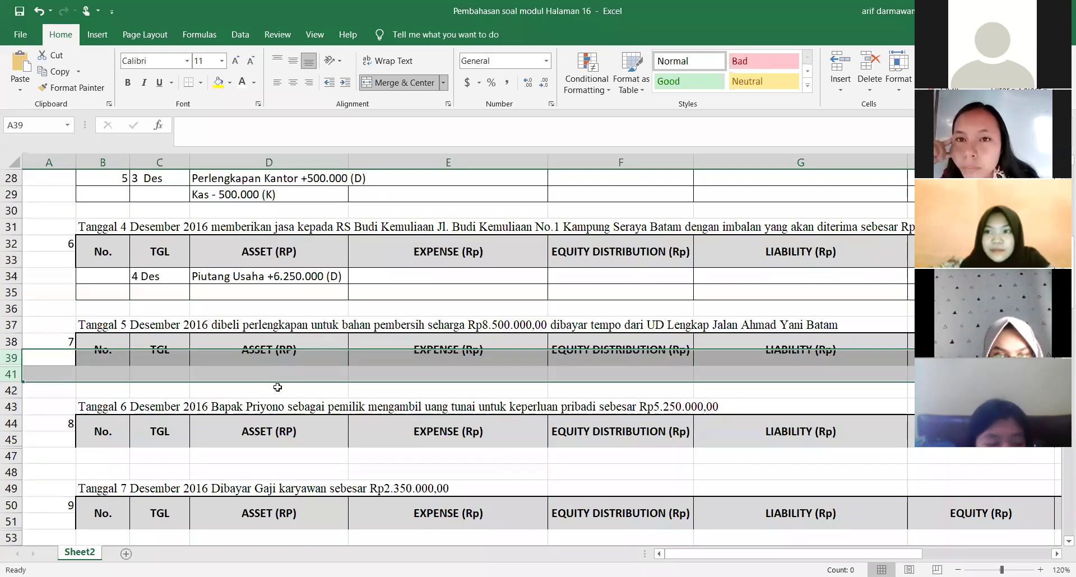
{"action": "right_click", "coordinate": [10, 358]}
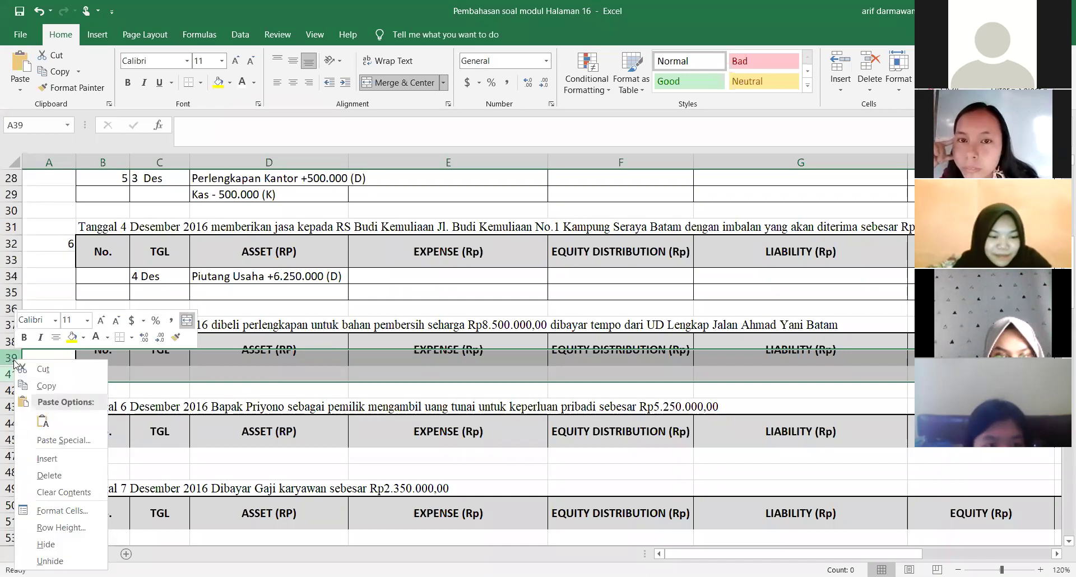
{"action": "left_click", "coordinate": [288, 363]}
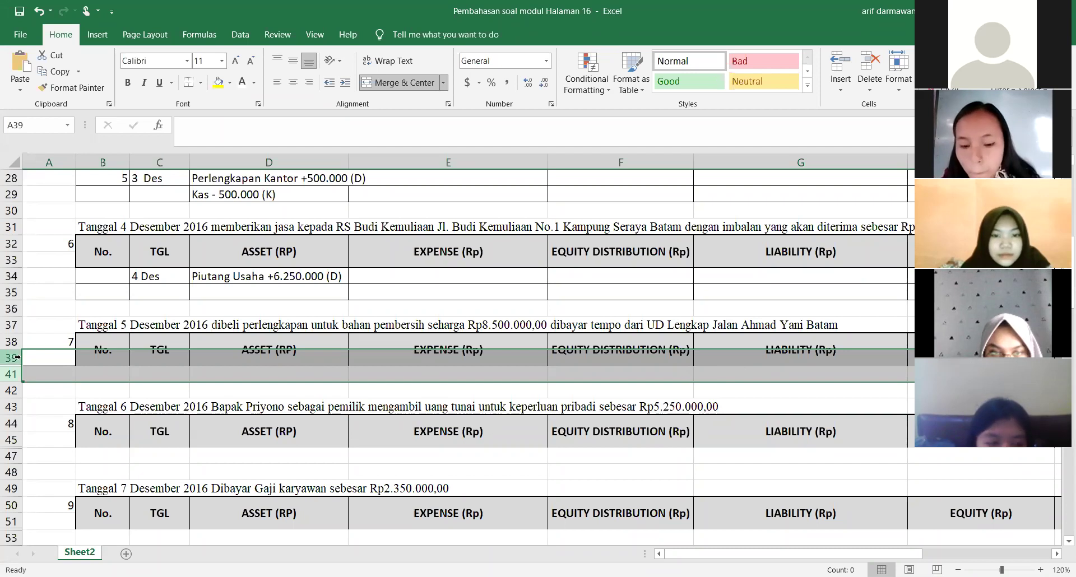
{"action": "right_click", "coordinate": [20, 375]}
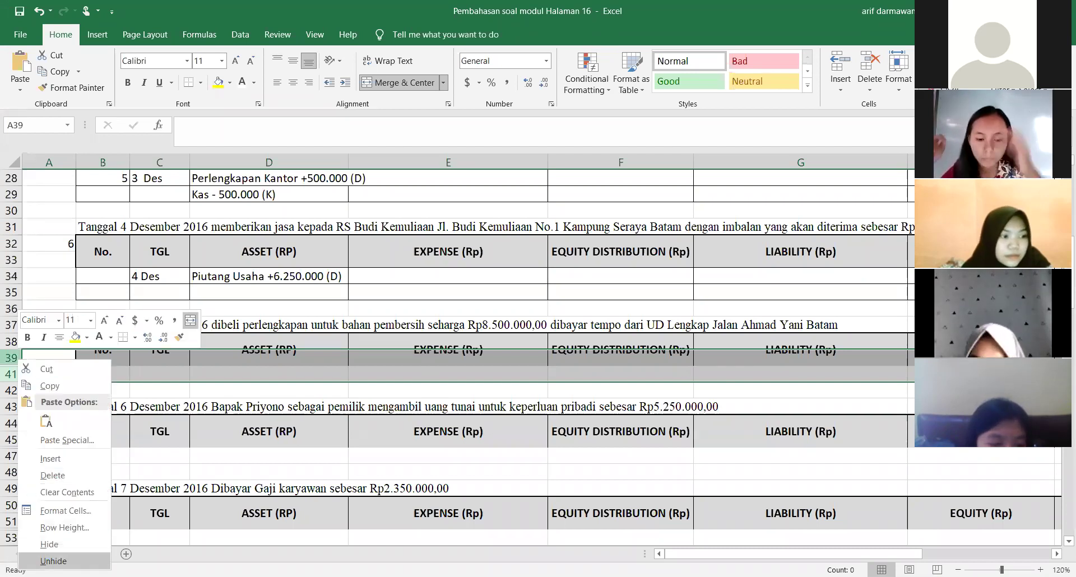
{"action": "left_click", "coordinate": [53, 561]}
Review the asset and liability entries of transaction 7 in row 40
{"action": "left_click", "coordinate": [281, 373]}
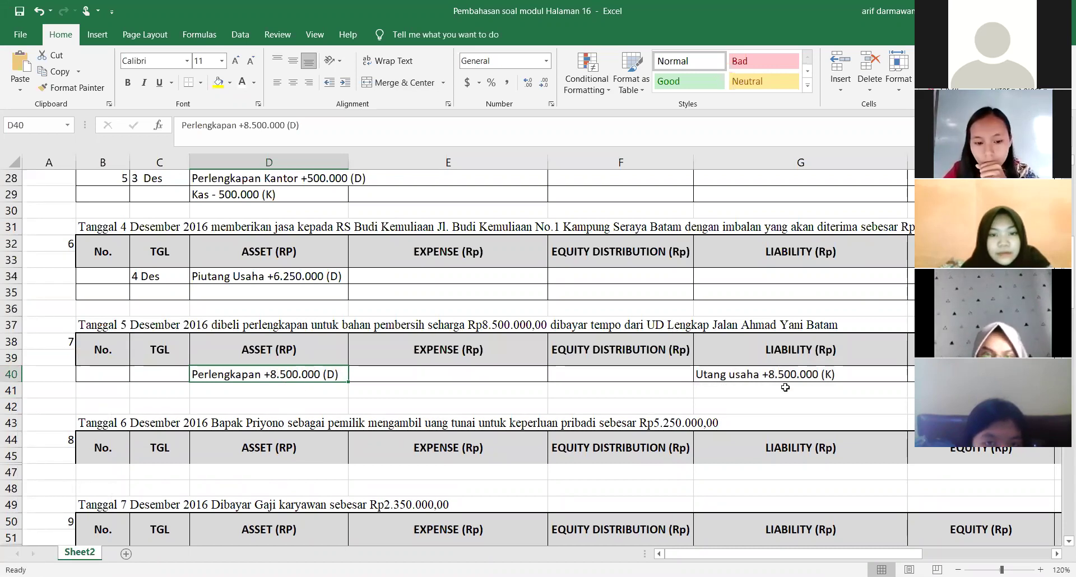
{"action": "left_click", "coordinate": [828, 375]}
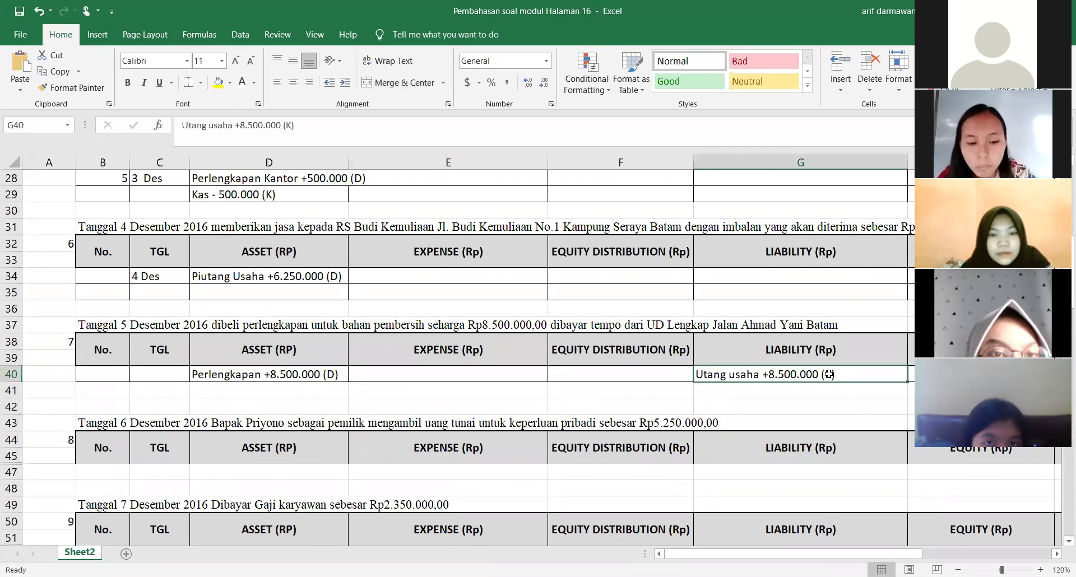
{"action": "left_click", "coordinate": [261, 373]}
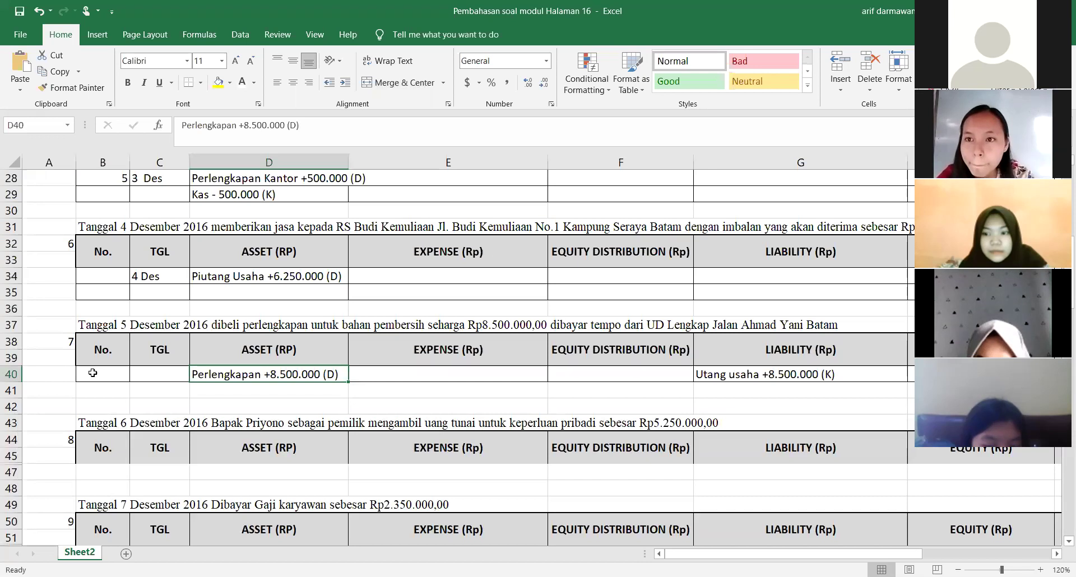
Unhide the answer row of transaction 8 between rows 45 and 47
{"action": "left_click", "coordinate": [10, 391]}
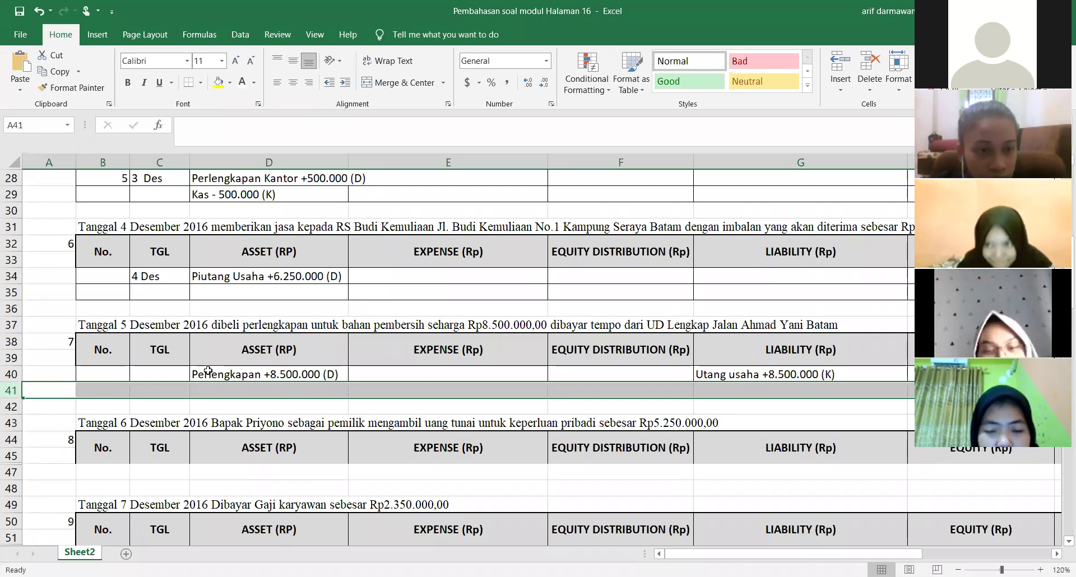
{"action": "scroll", "coordinate": [218, 422], "scroll_direction": "down", "scroll_amount": 1}
{"action": "scroll", "coordinate": [220, 407], "scroll_direction": "up", "scroll_amount": 1}
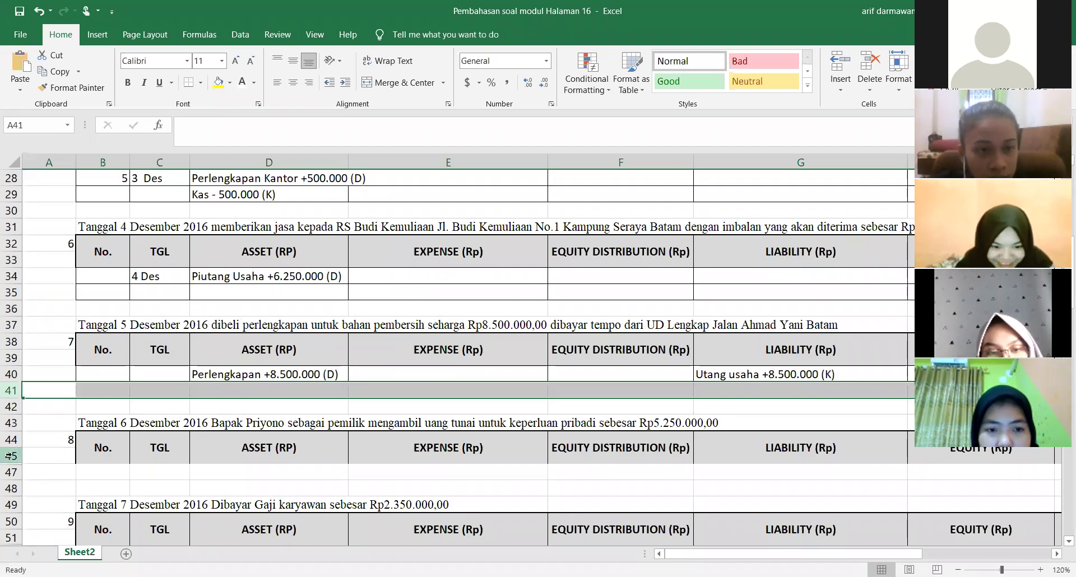
{"action": "left_click_drag", "start_coordinate": [11, 456], "coordinate": [11, 472]}
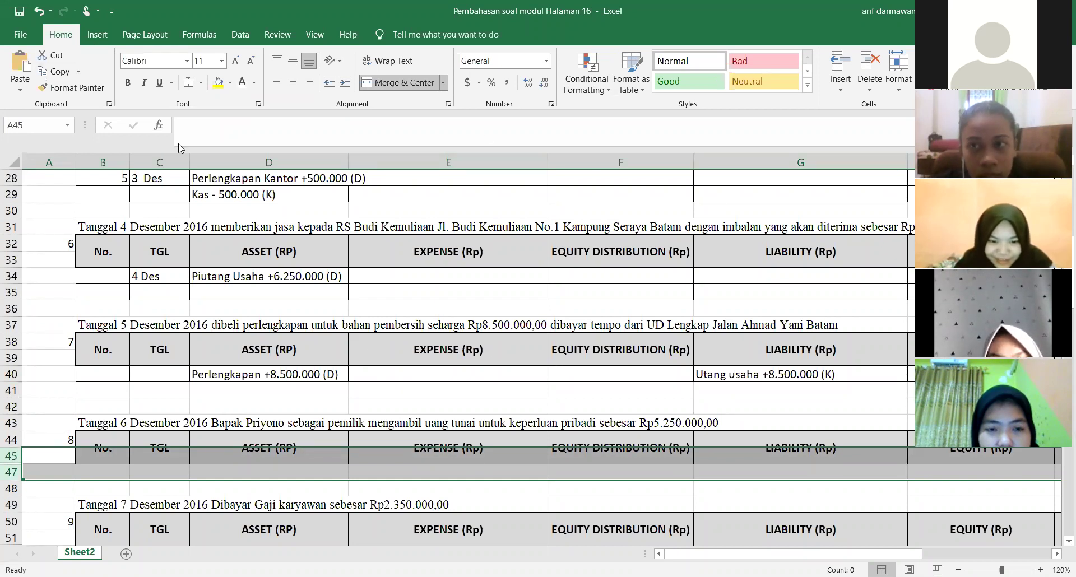
{"action": "scroll", "coordinate": [150, 344], "scroll_direction": "down", "scroll_amount": 2}
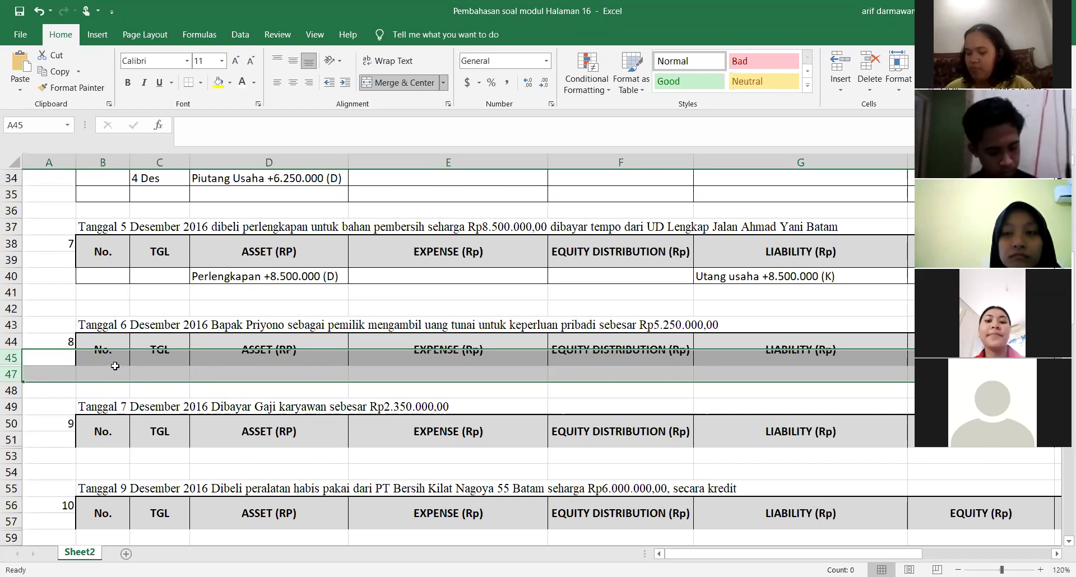
{"action": "right_click", "coordinate": [117, 374]}
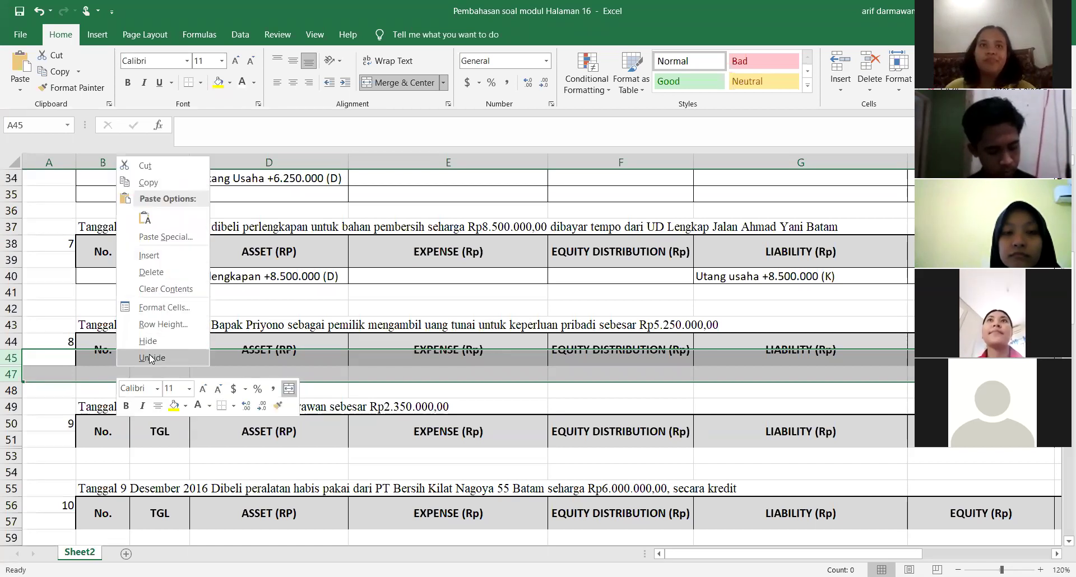
{"action": "left_click", "coordinate": [152, 359]}
Review the equity distribution and asset entries of transaction 8 in row 46
{"action": "left_click", "coordinate": [594, 373]}
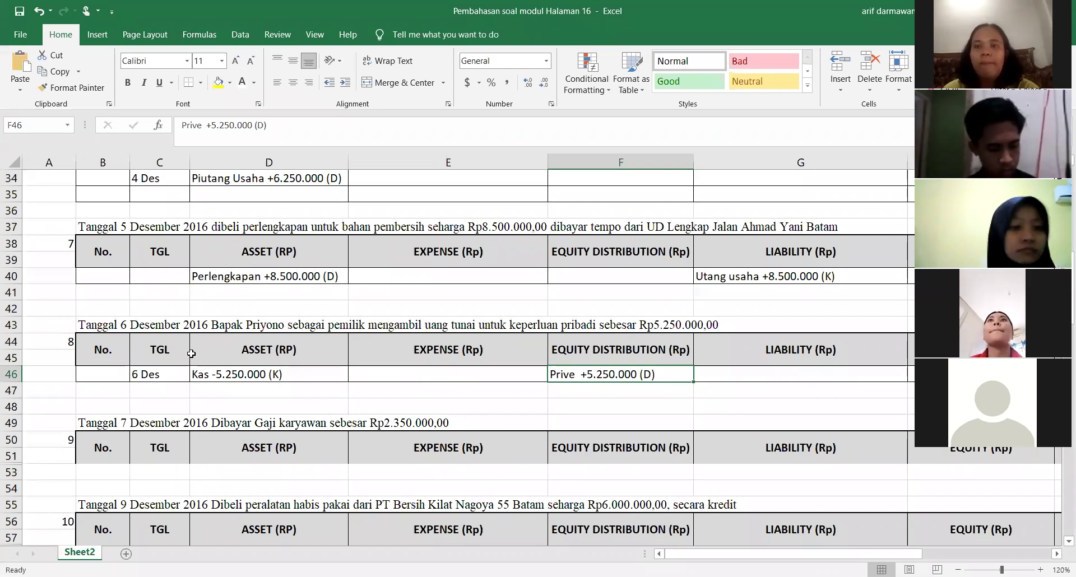
{"action": "left_click", "coordinate": [250, 374]}
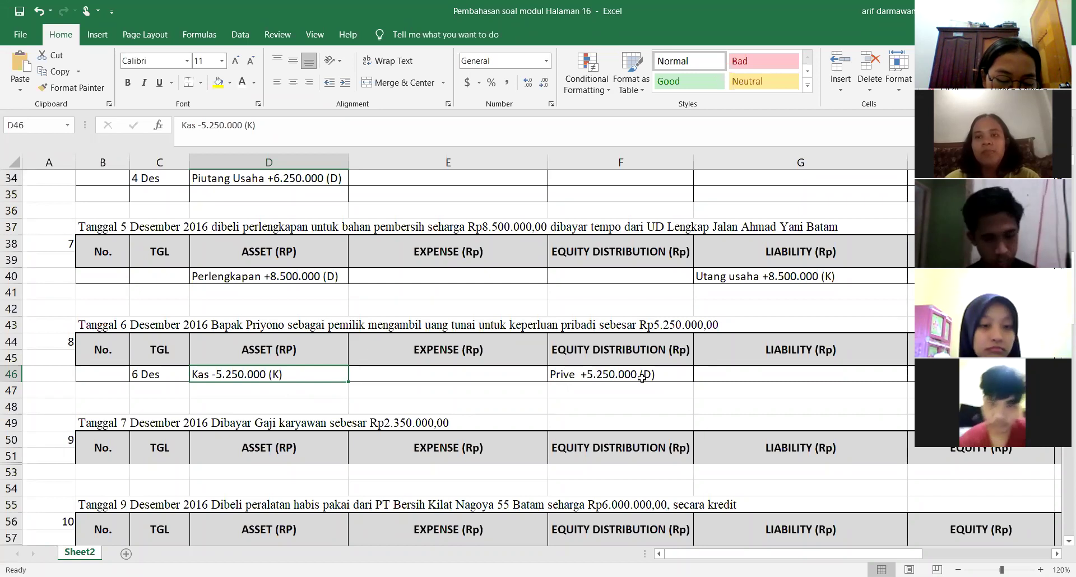
{"action": "left_click", "coordinate": [661, 373]}
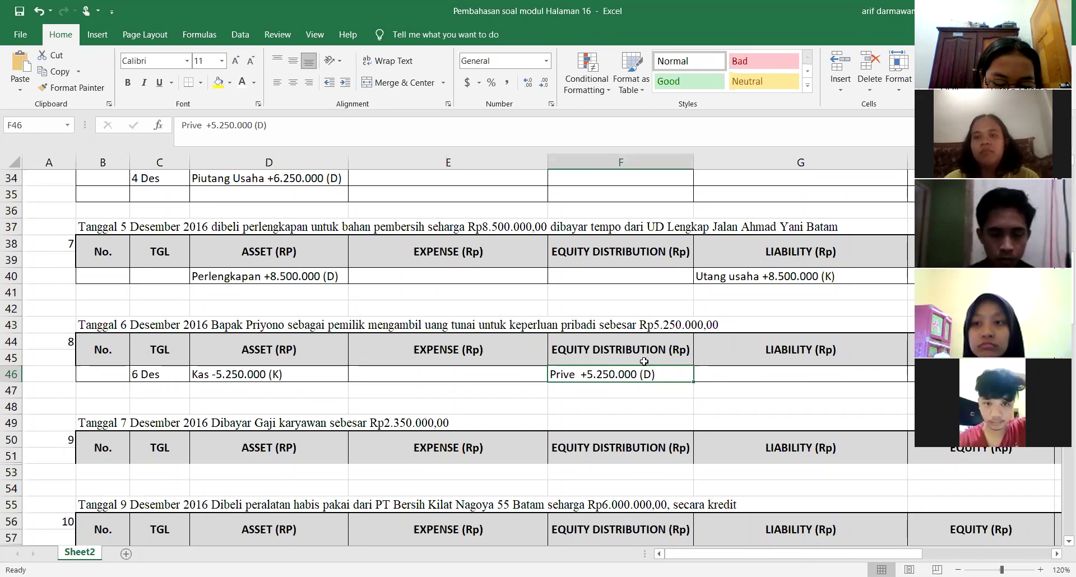
Unhide the answer row of transaction 9 between rows 51 and 53, and check its expense entry
{"action": "scroll", "coordinate": [644, 362], "scroll_direction": "down", "scroll_amount": 2}
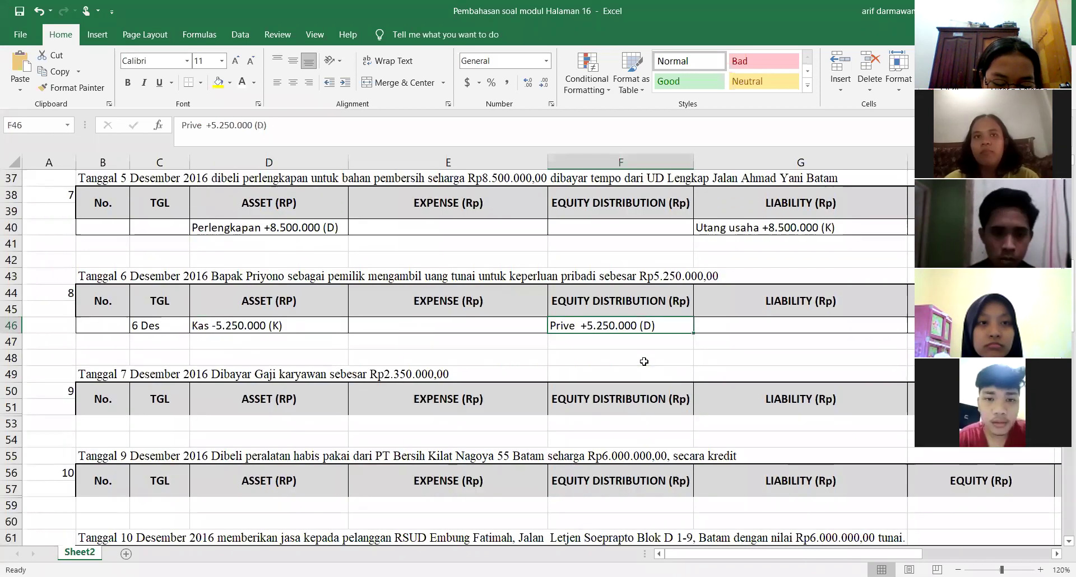
{"action": "left_click_drag", "start_coordinate": [10, 358], "coordinate": [10, 374]}
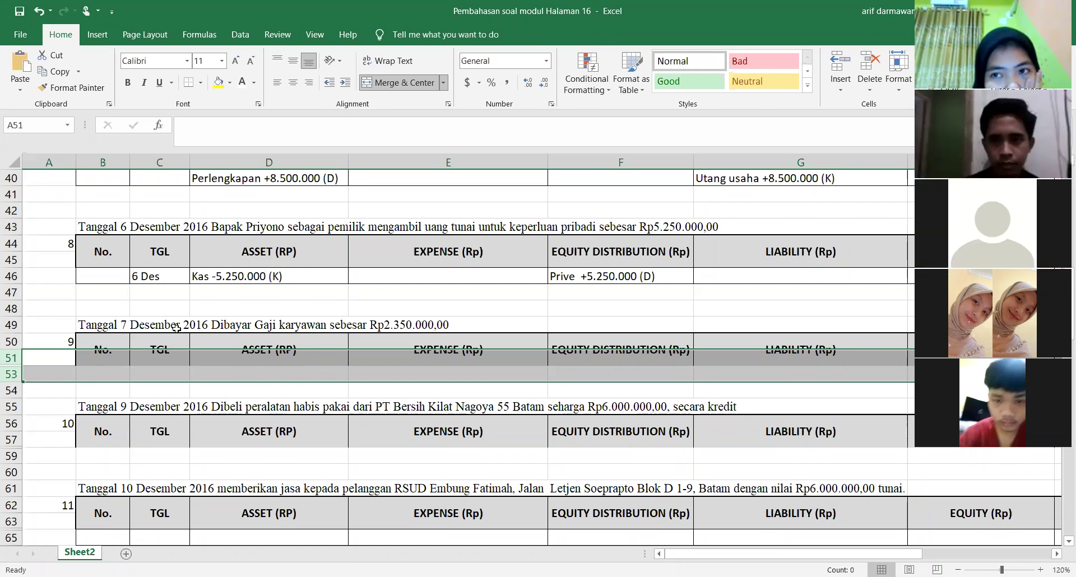
{"action": "right_click", "coordinate": [23, 356]}
{"action": "left_click", "coordinate": [12, 359]}
{"action": "left_click_drag", "start_coordinate": [11, 359], "coordinate": [11, 374]}
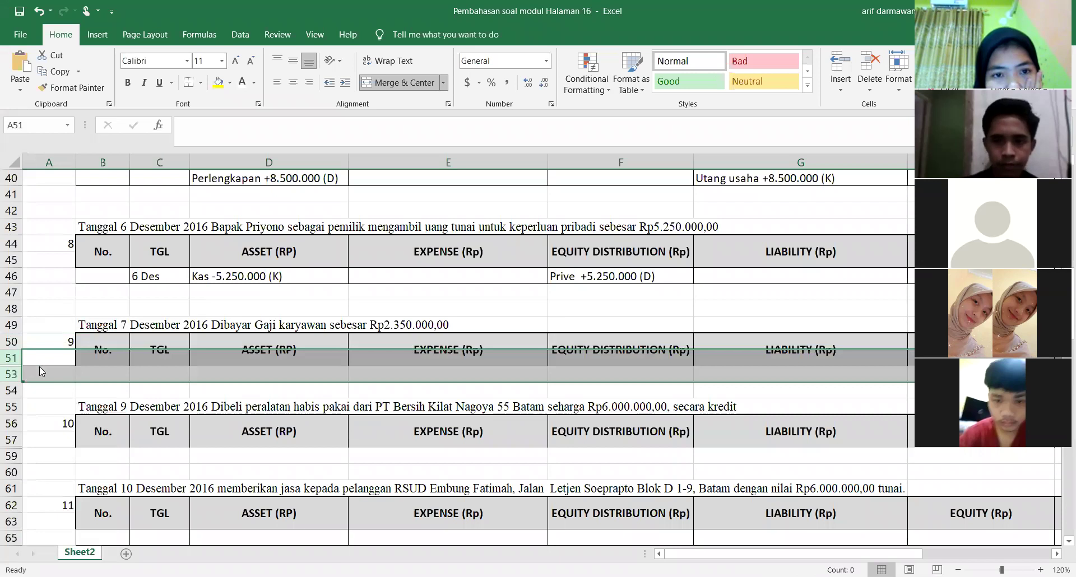
{"action": "right_click", "coordinate": [25, 368]}
{"action": "key", "text": "Return"}
{"action": "left_click", "coordinate": [445, 388]}
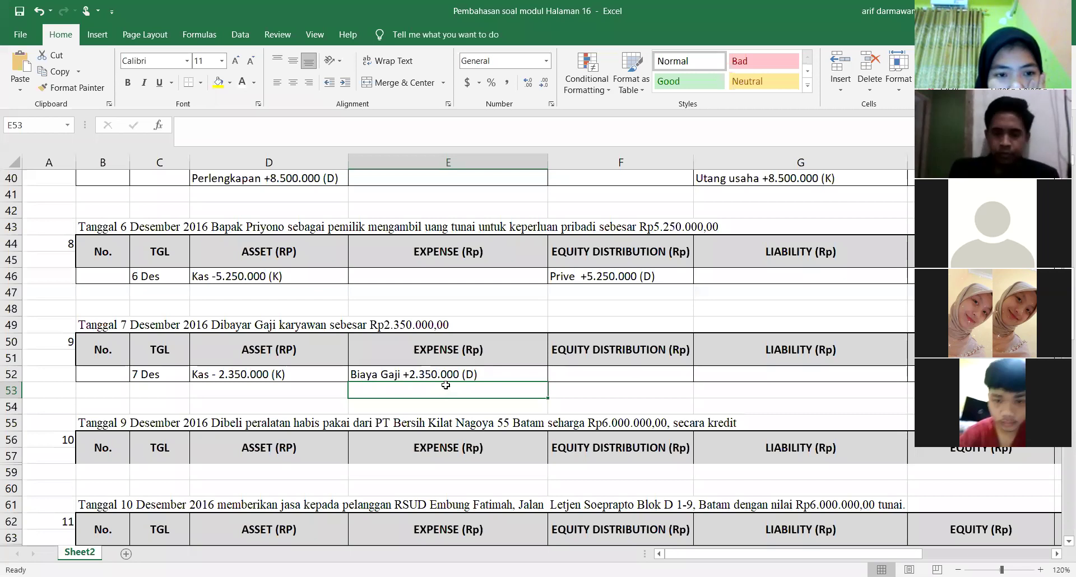
{"action": "left_click", "coordinate": [524, 372]}
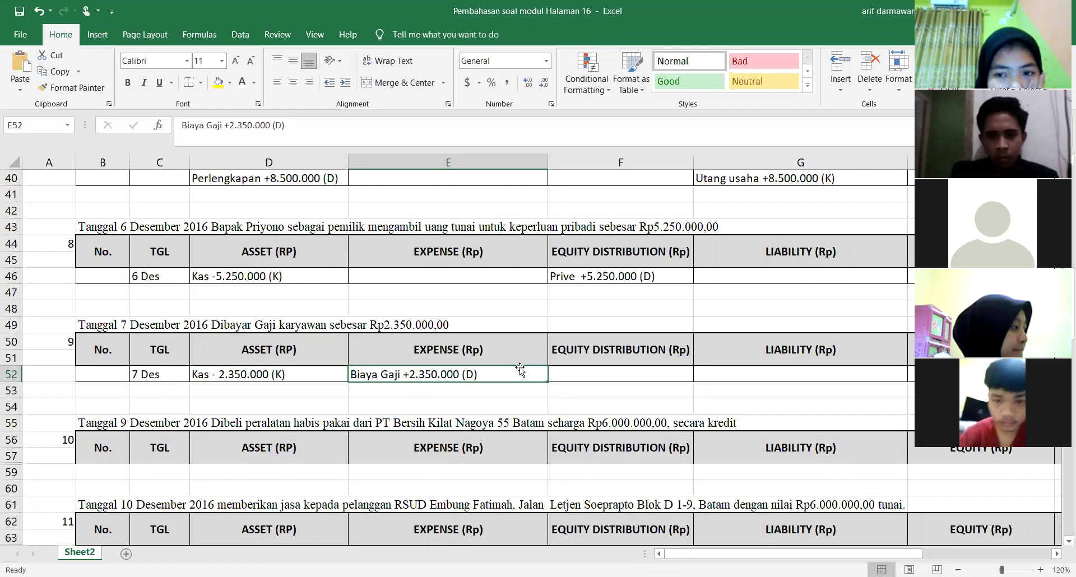
Unhide the answer row of transaction 10 between rows 57 and 59, and check its asset entry
{"action": "scroll", "coordinate": [13, 391], "scroll_direction": "down", "scroll_amount": 2}
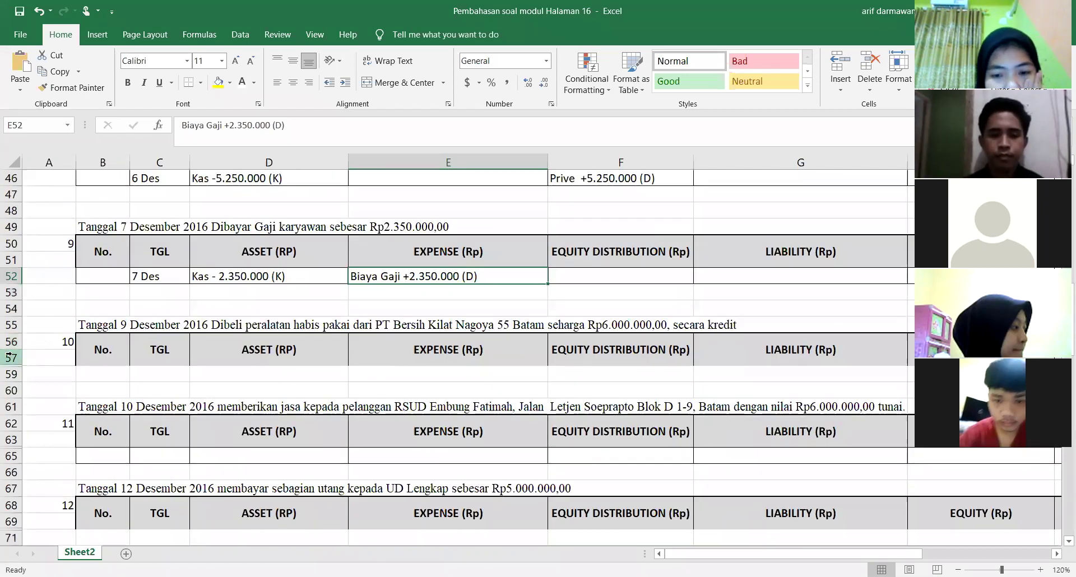
{"action": "left_click", "coordinate": [4, 357]}
{"action": "left_click_drag", "start_coordinate": [5, 357], "coordinate": [4, 374]}
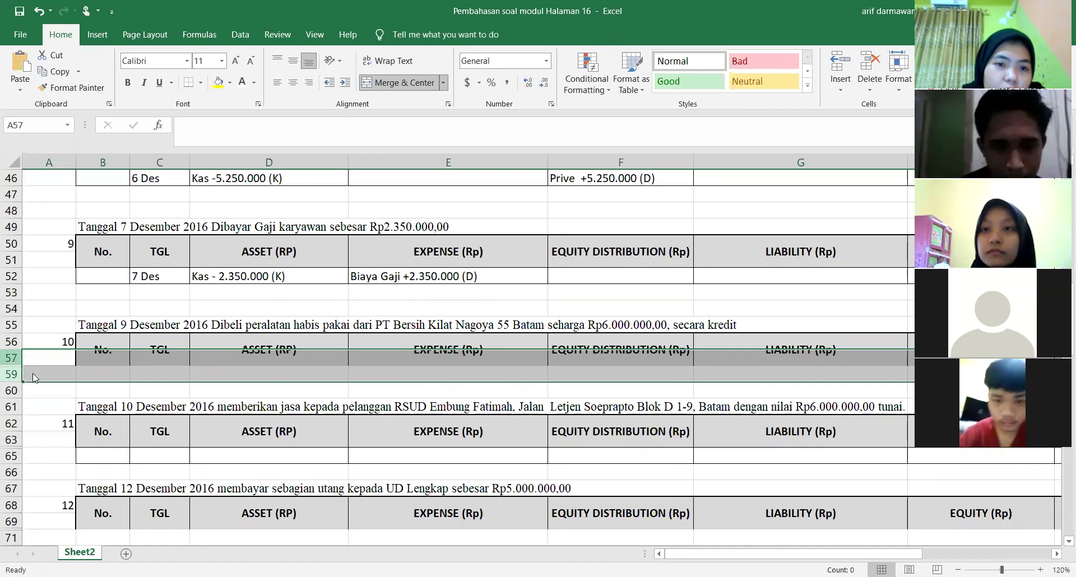
{"action": "right_click", "coordinate": [12, 359]}
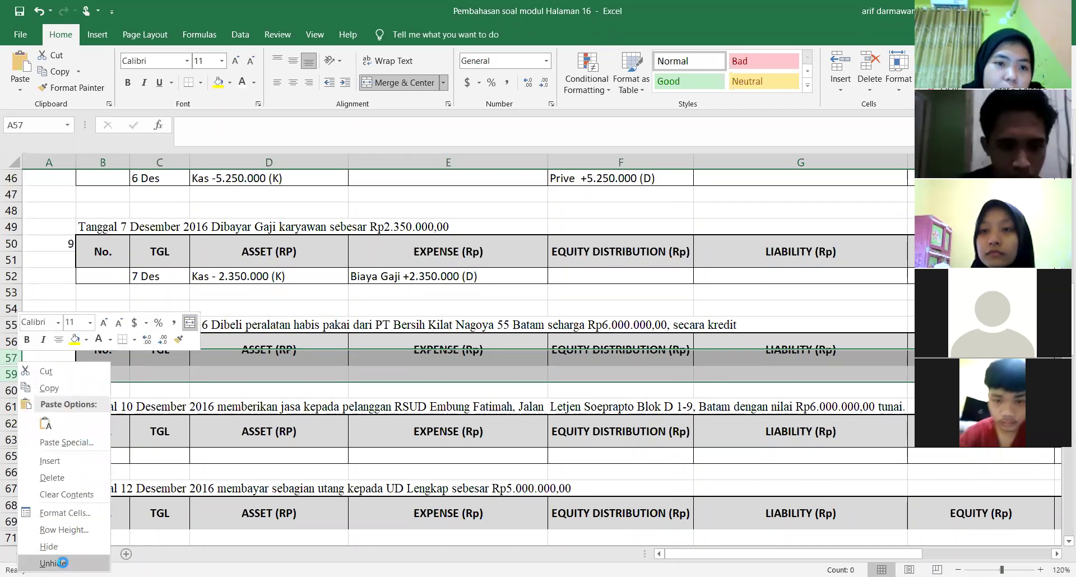
{"action": "left_click", "coordinate": [62, 562]}
{"action": "left_click", "coordinate": [276, 376]}
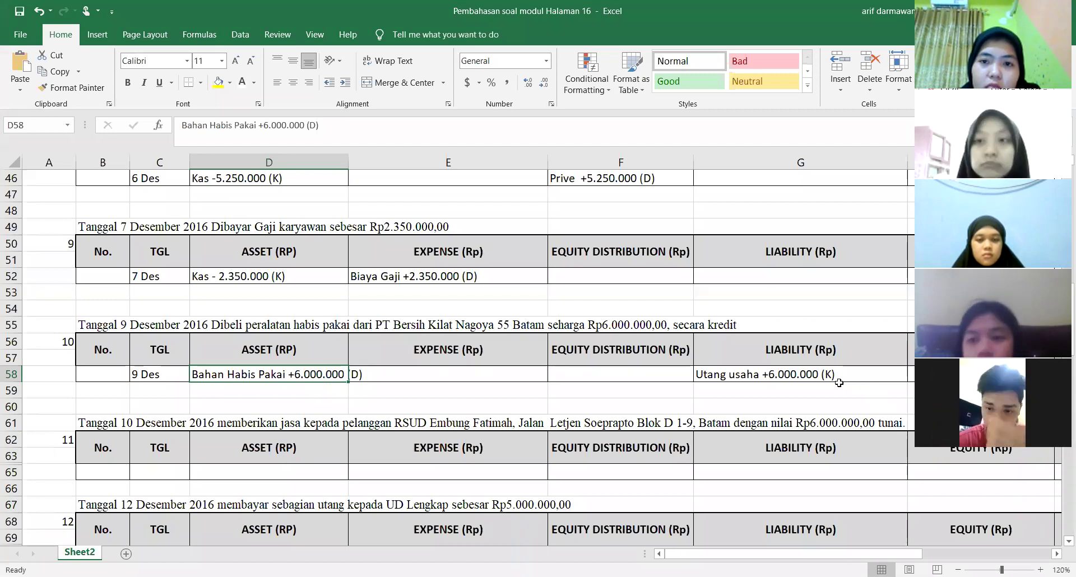
Review the liability and asset entries of transaction 10 in row 58
{"action": "left_click", "coordinate": [710, 374]}
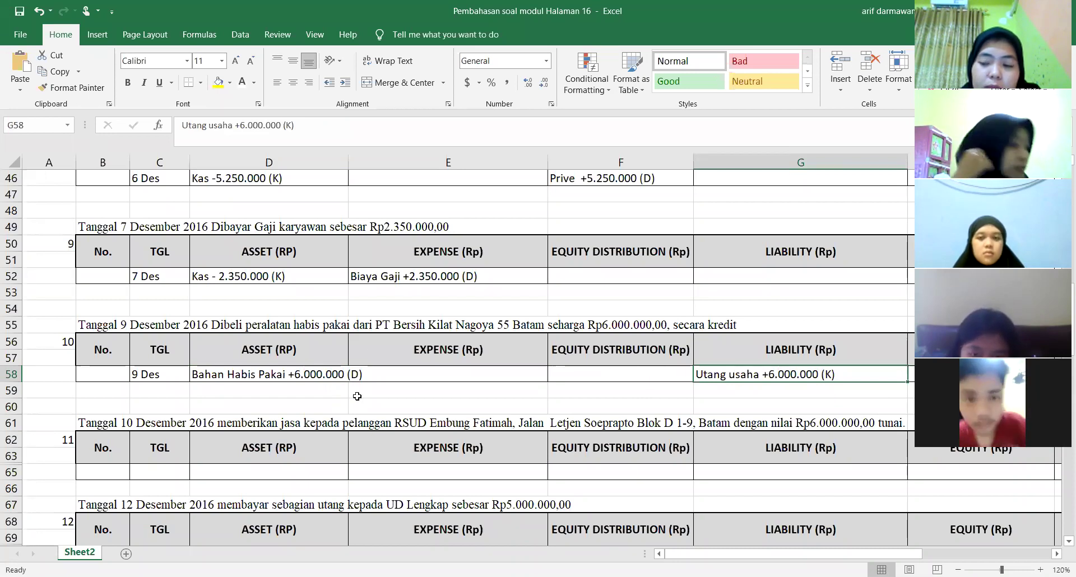
{"action": "left_click", "coordinate": [296, 374]}
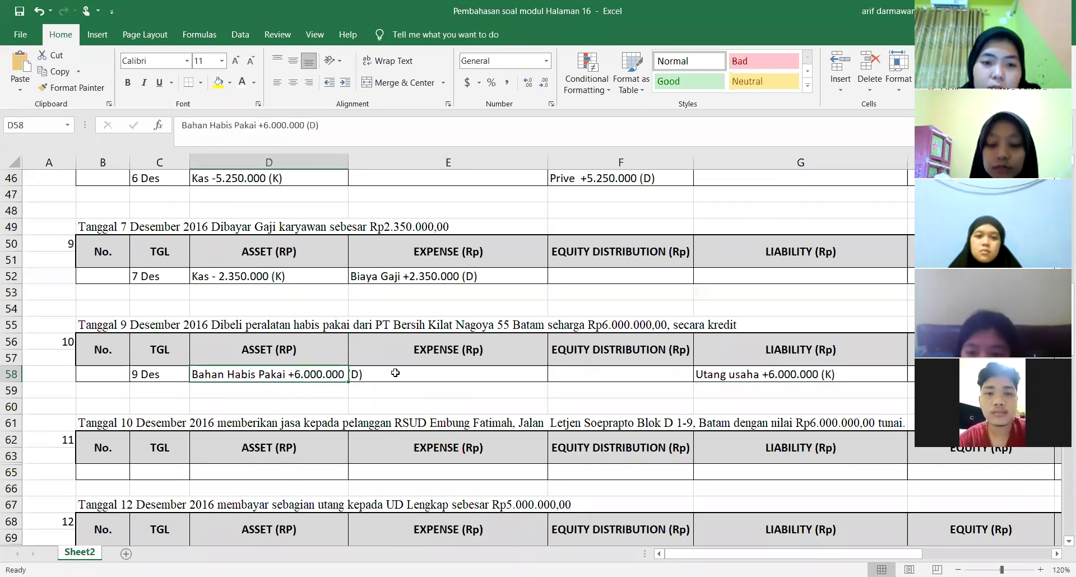
{"action": "scroll", "coordinate": [395, 374], "scroll_direction": "down", "scroll_amount": 1}
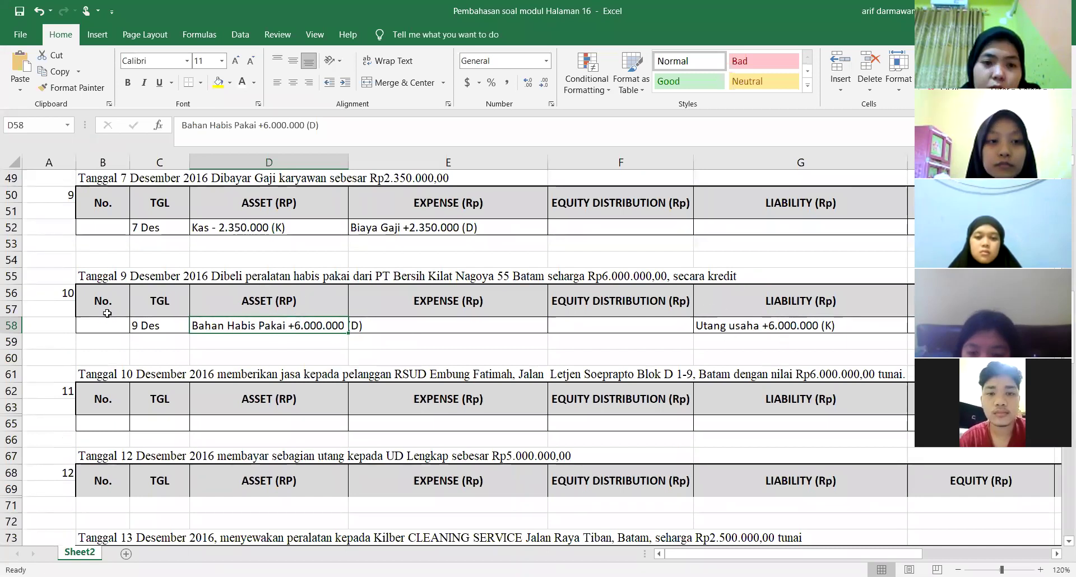
{"action": "left_click", "coordinate": [11, 324]}
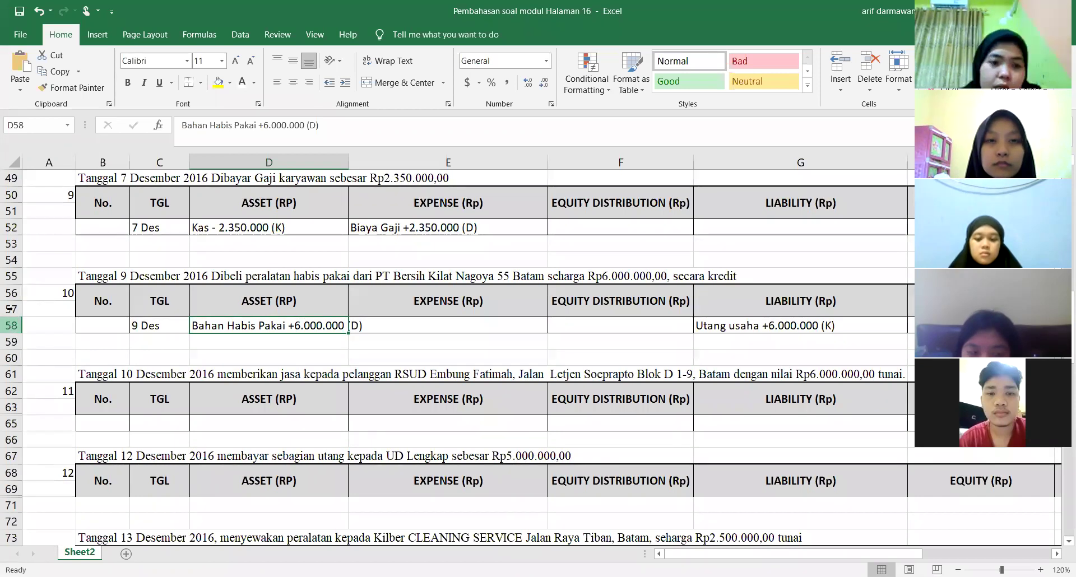
Unhide the answer row of transaction 11 between rows 63 and 65
{"action": "scroll", "coordinate": [10, 336], "scroll_direction": "down", "scroll_amount": 1}
{"action": "left_click_drag", "start_coordinate": [11, 357], "coordinate": [576, 369]}
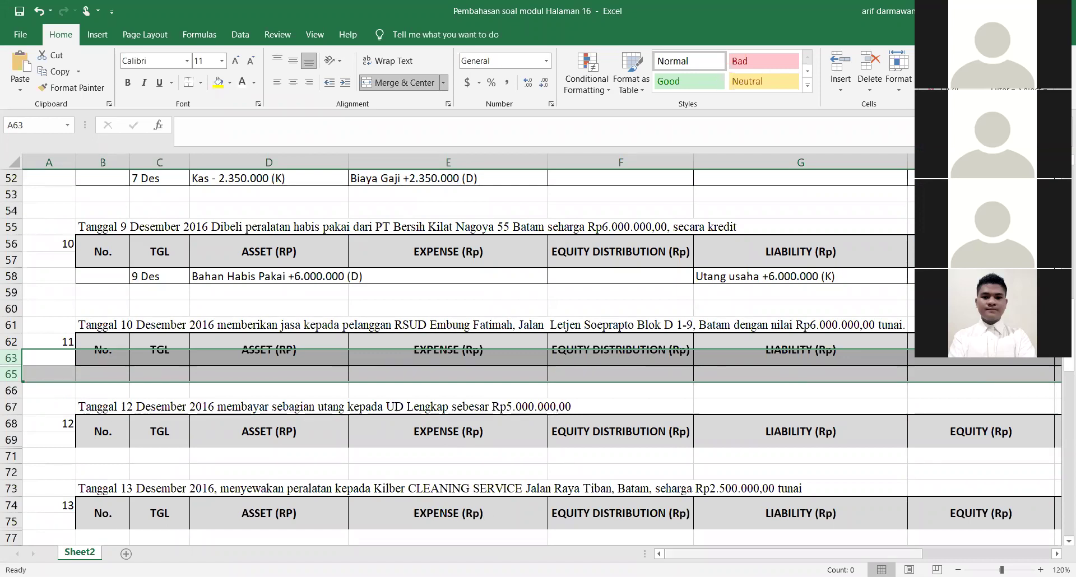
{"action": "left_click_drag", "start_coordinate": [762, 554], "coordinate": [781, 553]}
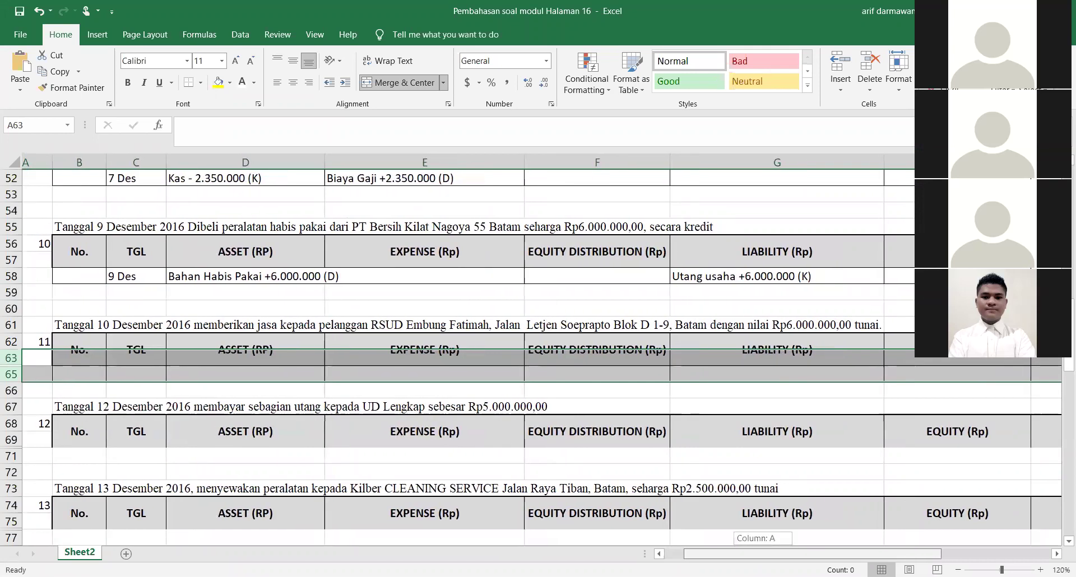
{"action": "left_click_drag", "start_coordinate": [781, 554], "coordinate": [892, 554]}
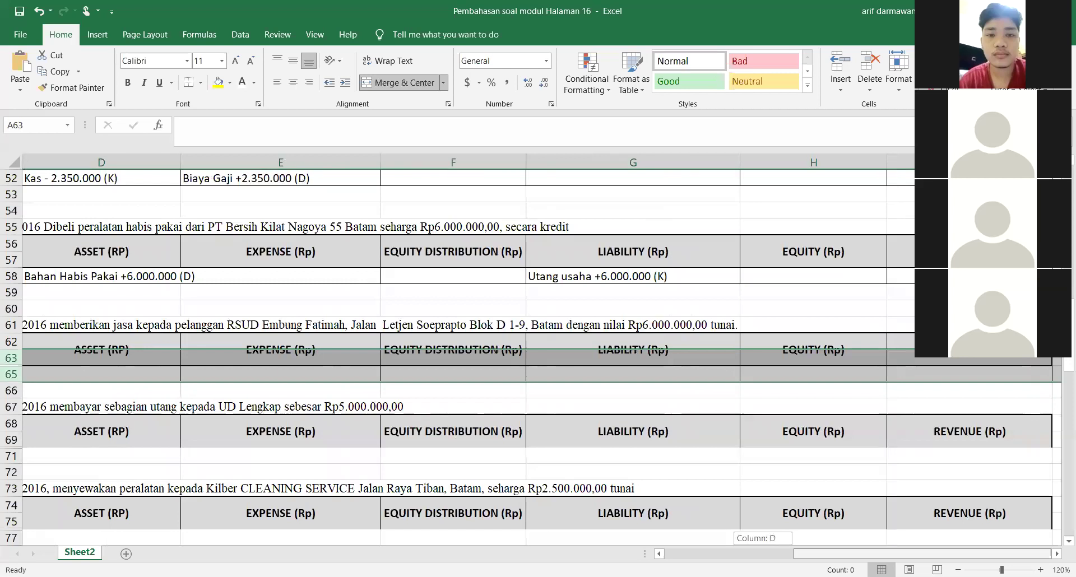
{"action": "left_click_drag", "start_coordinate": [924, 553], "coordinate": [781, 555]}
{"action": "left_click", "coordinate": [44, 360]}
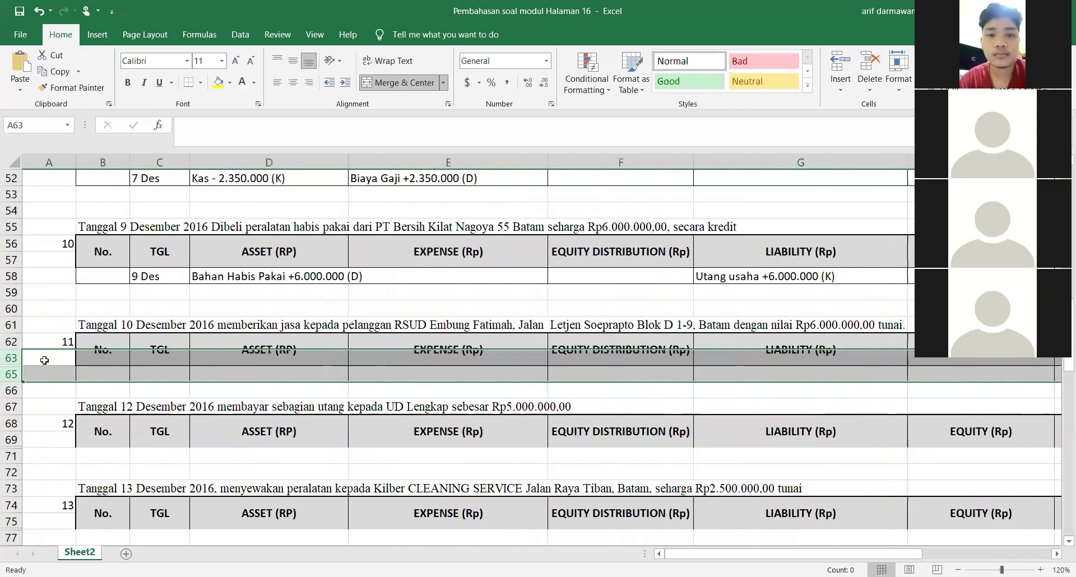
{"action": "right_click", "coordinate": [43, 364]}
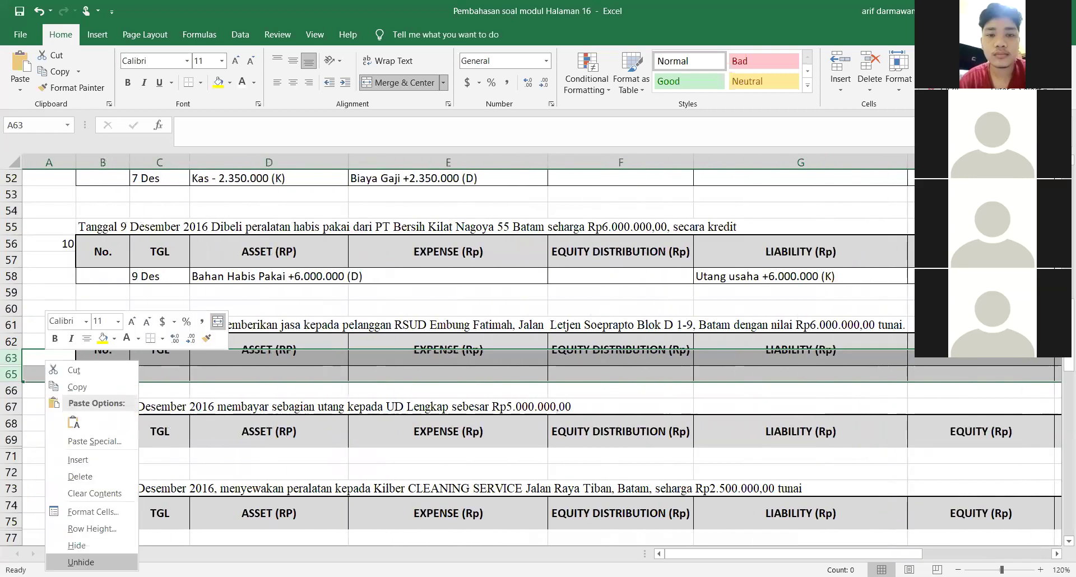
{"action": "left_click", "coordinate": [81, 562]}
Review the asset and revenue entries of transaction 11 in row 64
{"action": "left_click", "coordinate": [224, 374]}
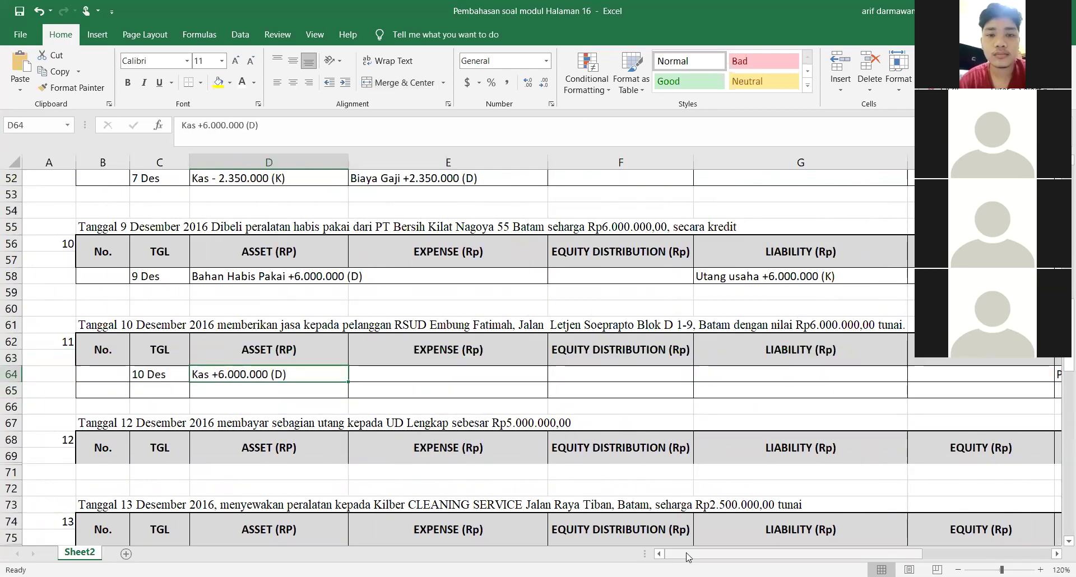
{"action": "left_click_drag", "start_coordinate": [688, 556], "coordinate": [817, 556]}
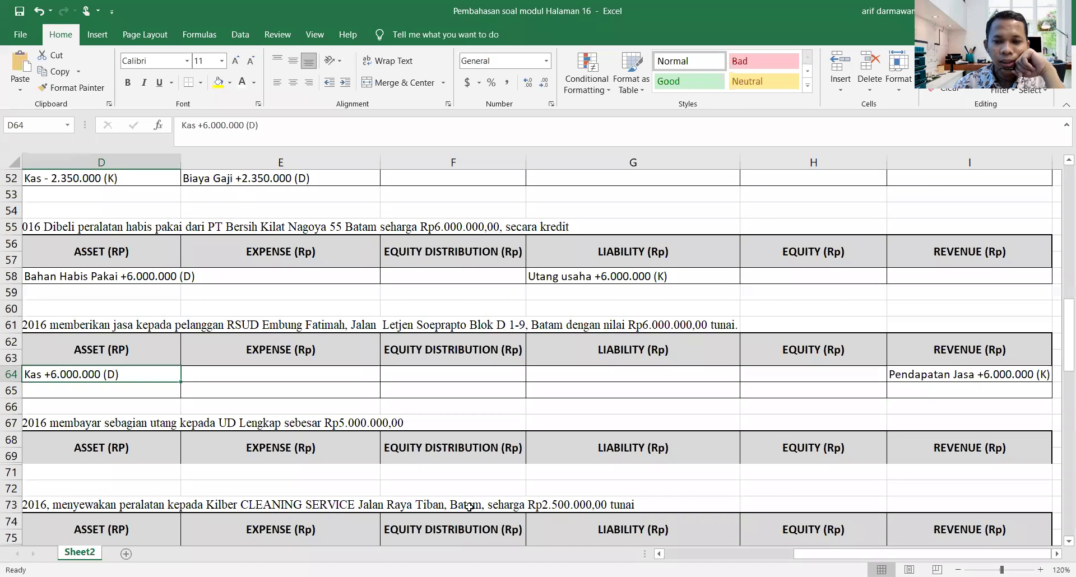
{"action": "left_click_drag", "start_coordinate": [881, 558], "coordinate": [757, 555]}
Unhide the answer row of transaction 12 between rows 69 and 71
{"action": "scroll", "coordinate": [6, 347], "scroll_direction": "down", "scroll_amount": 1}
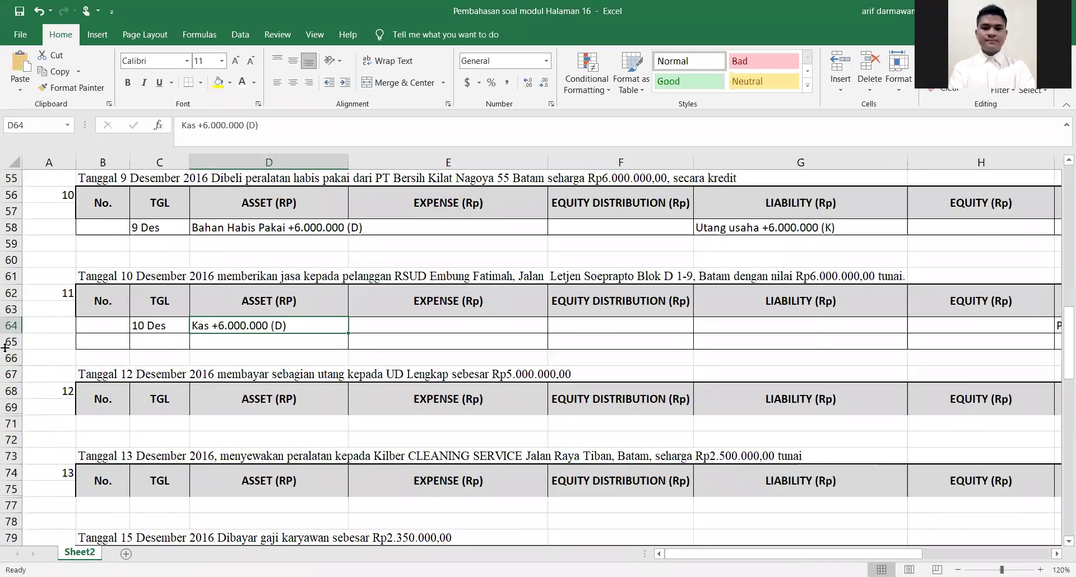
{"action": "left_click", "coordinate": [11, 406]}
{"action": "key", "text": "shift+Down"}
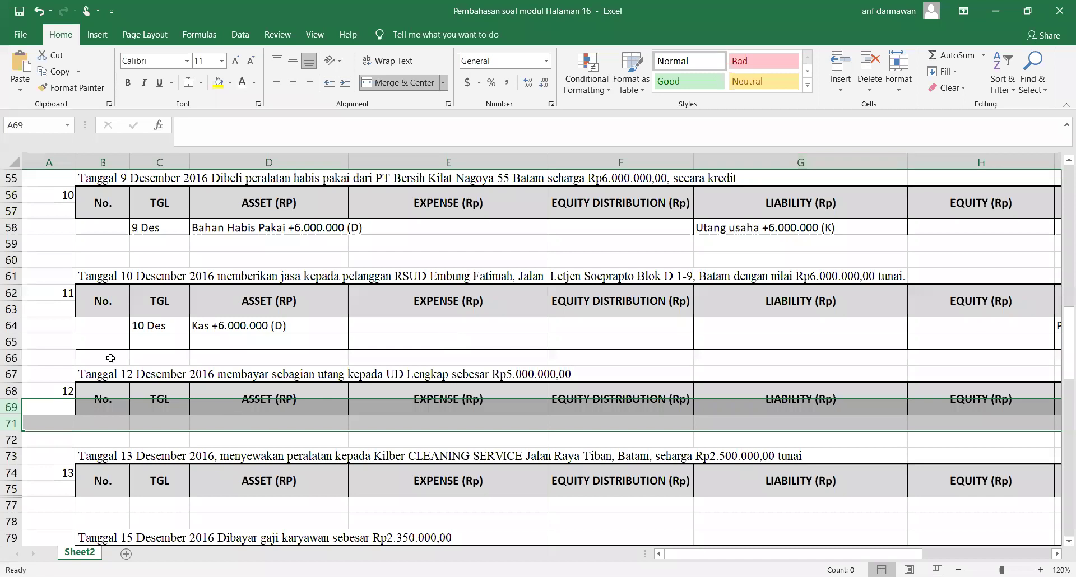
{"action": "scroll", "coordinate": [96, 357], "scroll_direction": "down", "scroll_amount": 2}
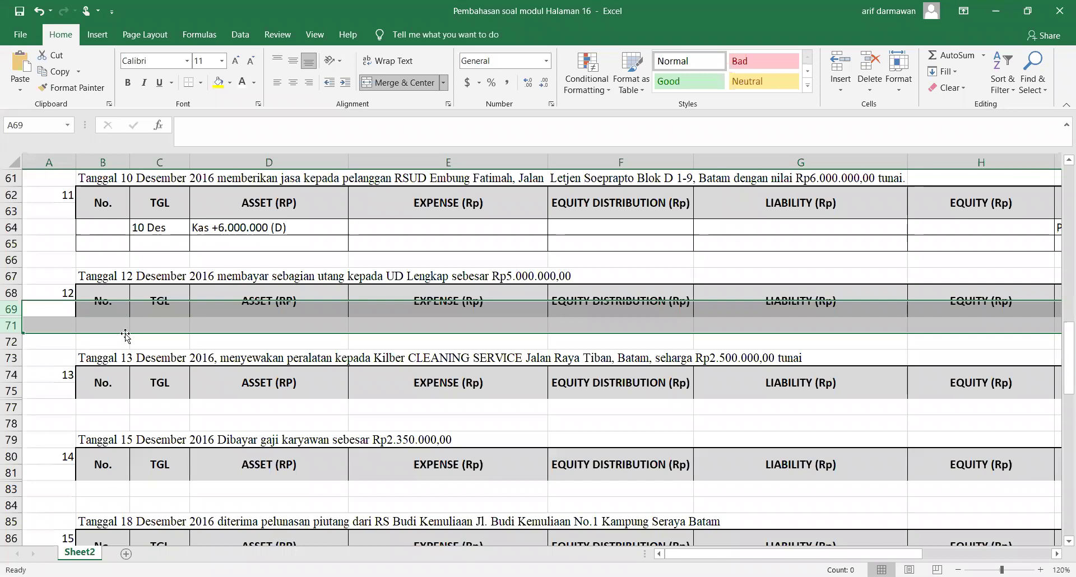
{"action": "right_click", "coordinate": [30, 307]}
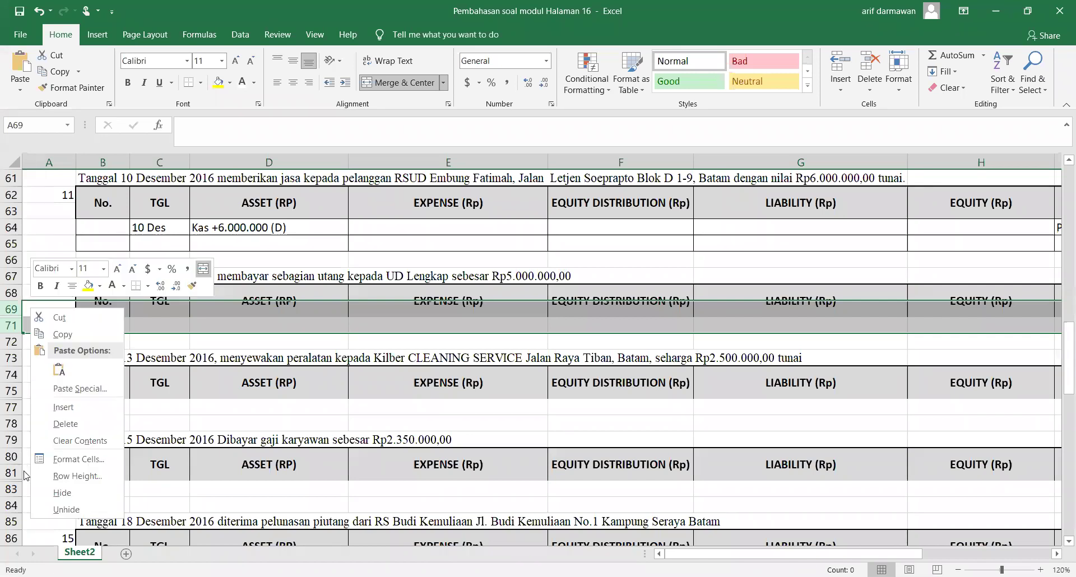
{"action": "left_click", "coordinate": [48, 511]}
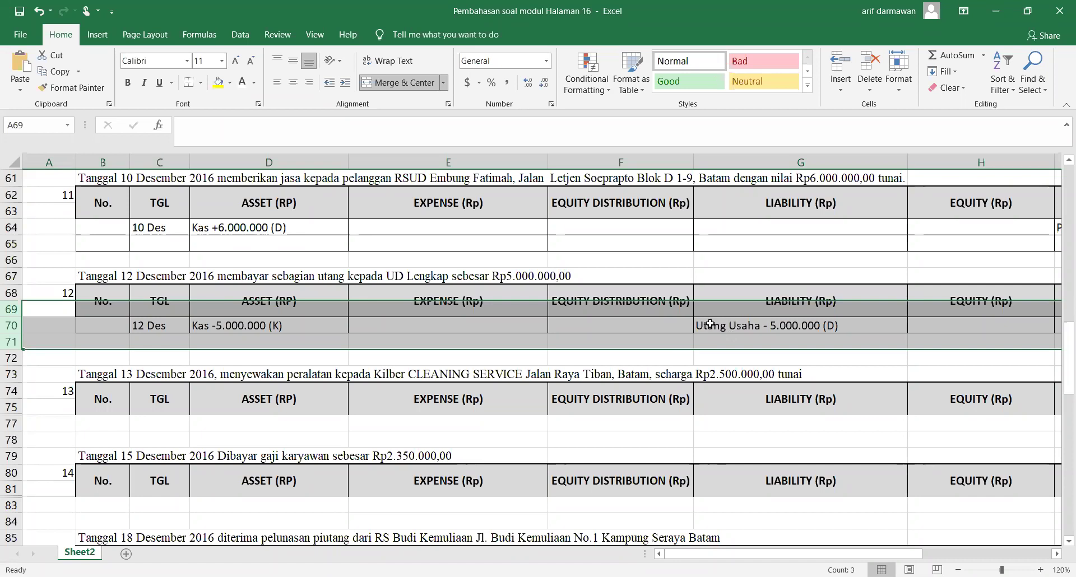
Unhide the answer row of transaction 13 between rows 75 and 77
{"action": "scroll", "coordinate": [710, 324], "scroll_direction": "down", "scroll_amount": 1}
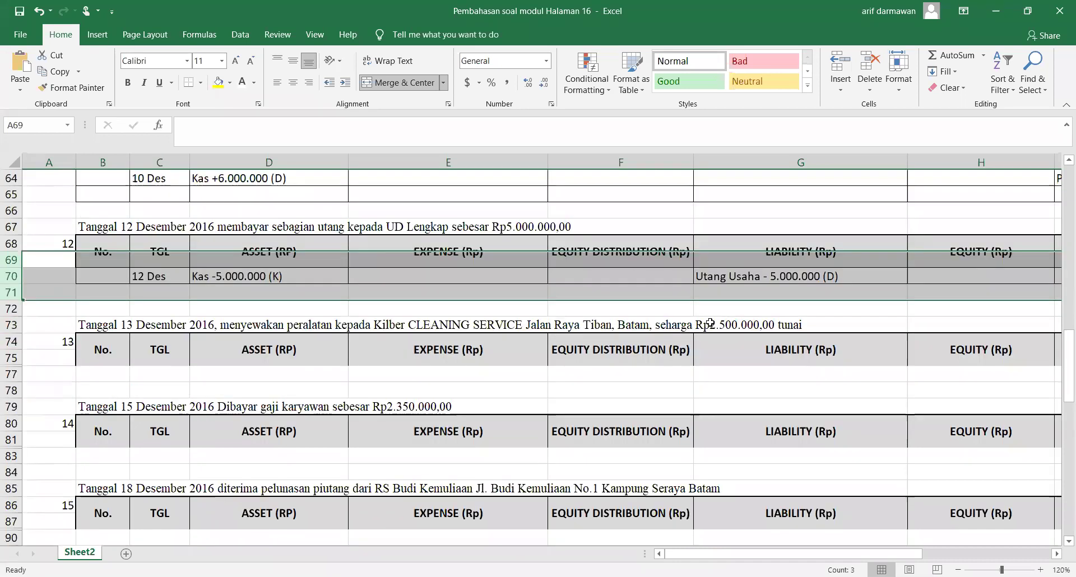
{"action": "left_click", "coordinate": [13, 357]}
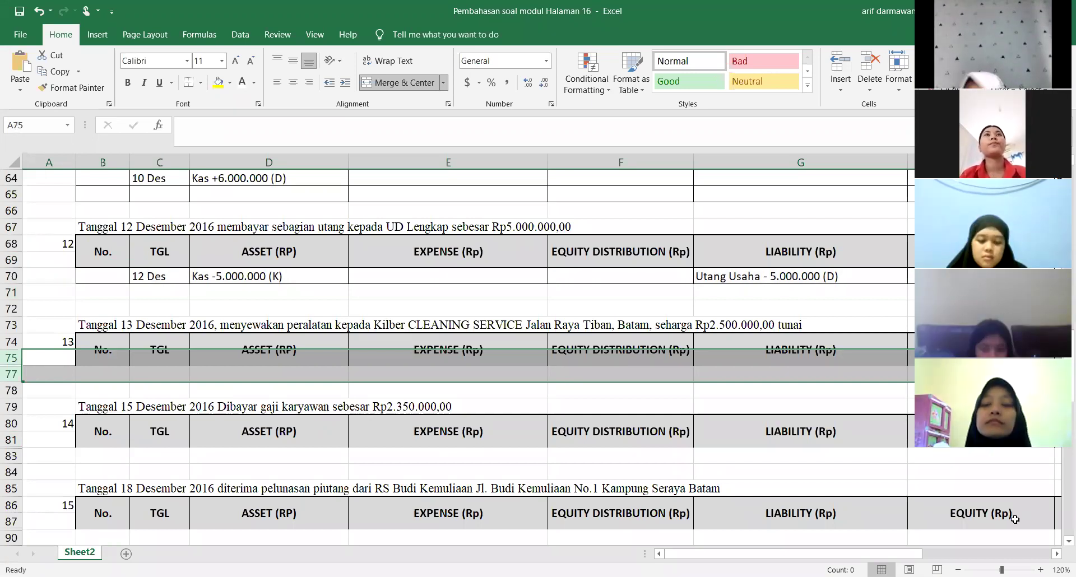
{"action": "scroll", "coordinate": [9, 361], "scroll_direction": "down", "scroll_amount": 1}
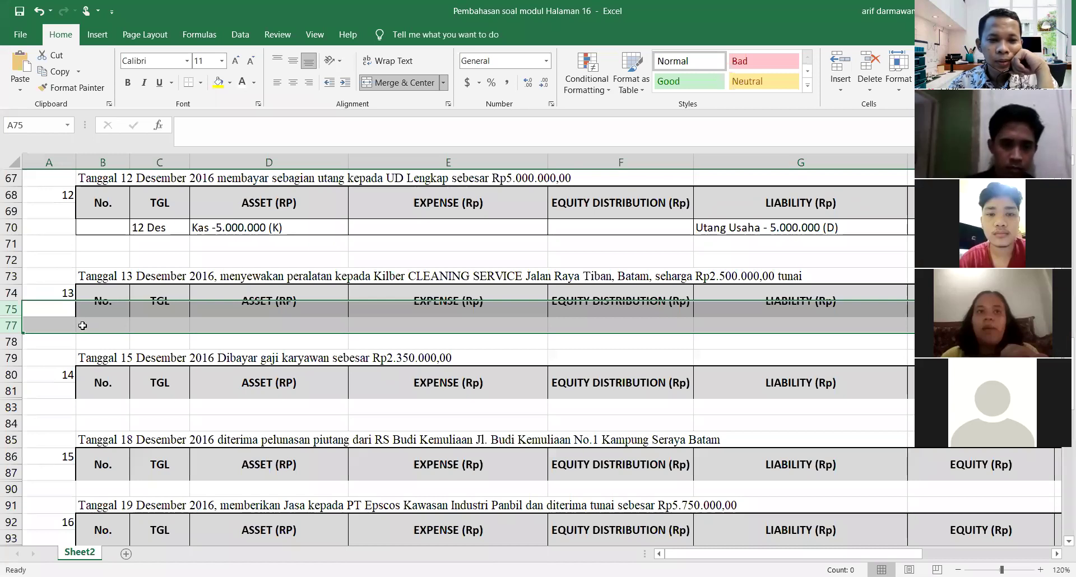
{"action": "right_click", "coordinate": [10, 309]}
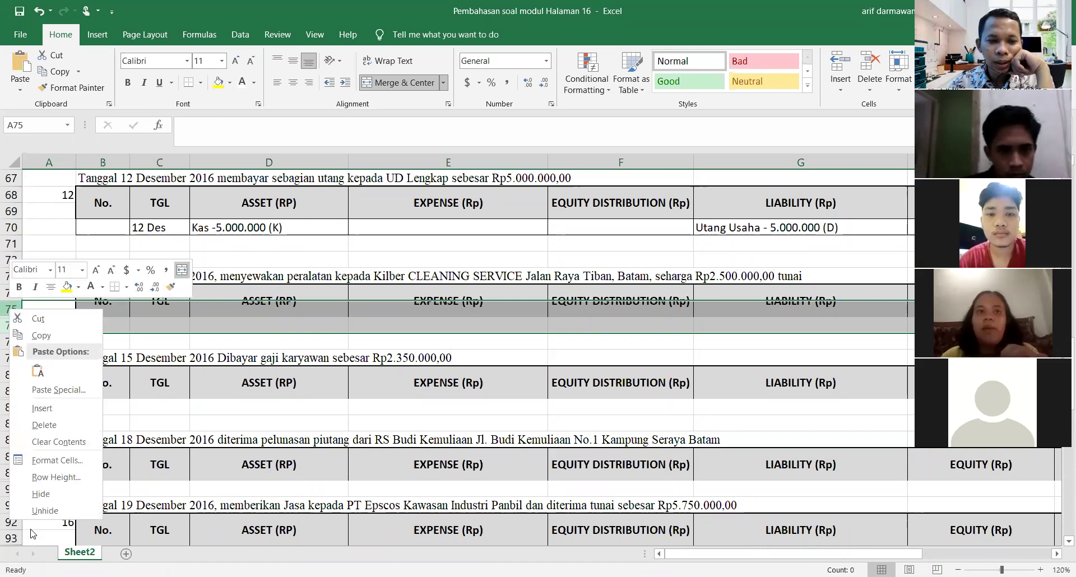
{"action": "left_click", "coordinate": [36, 510]}
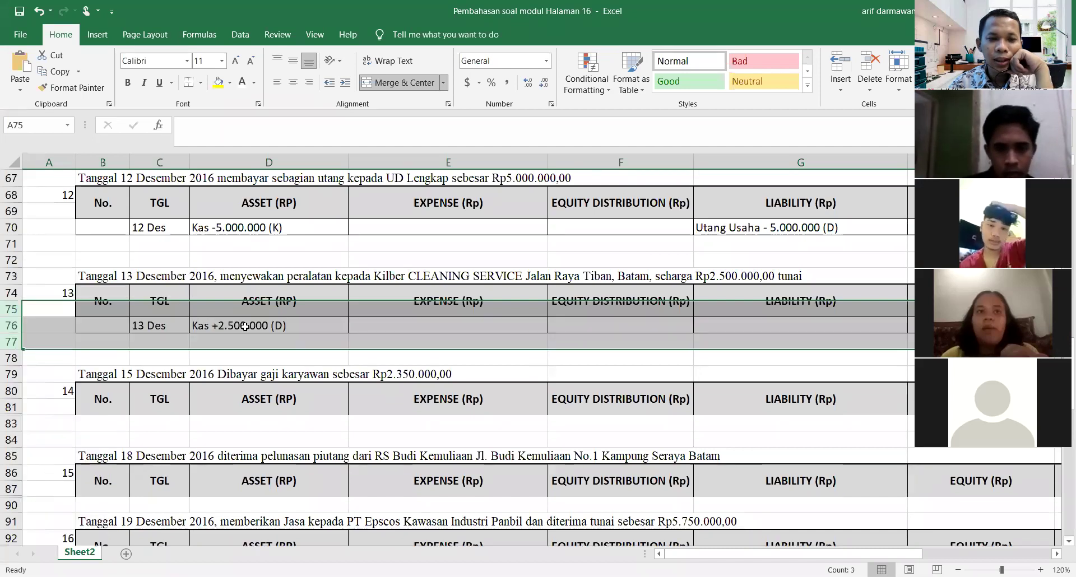
Review the asset and revenue entries of transaction 13 in row 76
{"action": "left_click", "coordinate": [193, 330]}
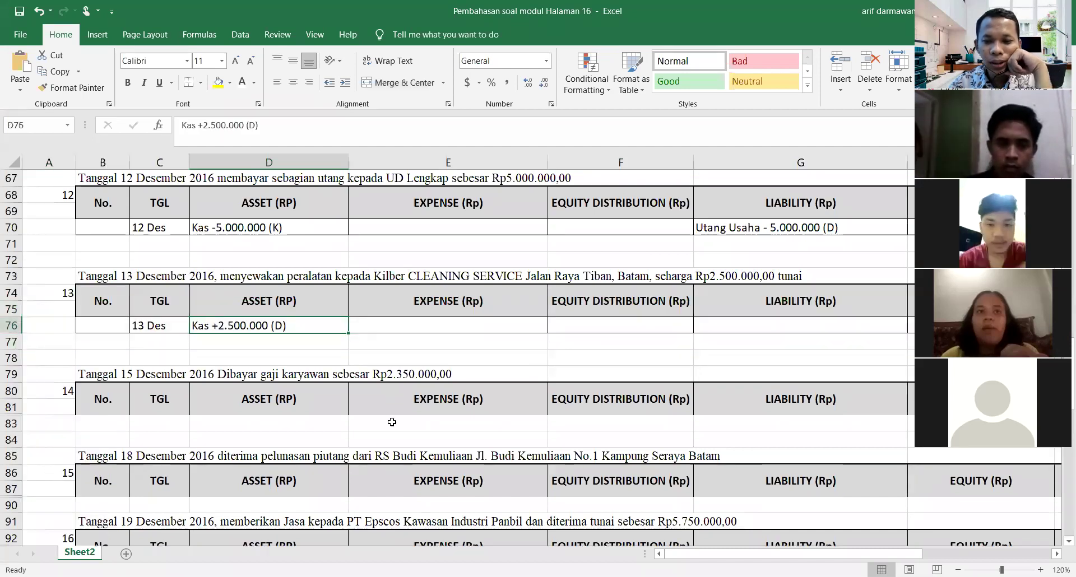
{"action": "left_click_drag", "start_coordinate": [737, 560], "coordinate": [951, 558]}
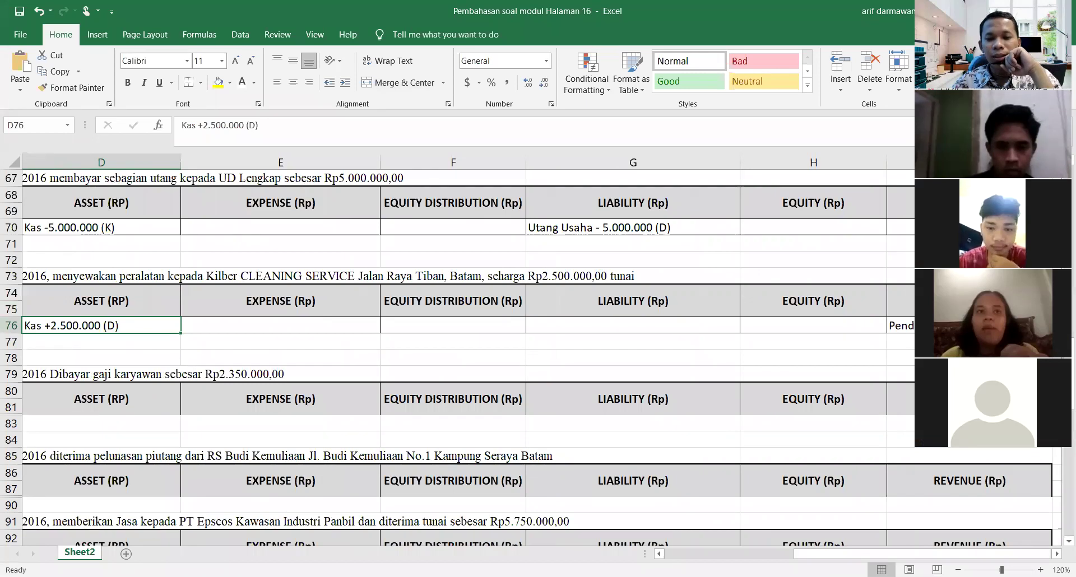
{"action": "left_click", "coordinate": [733, 555]}
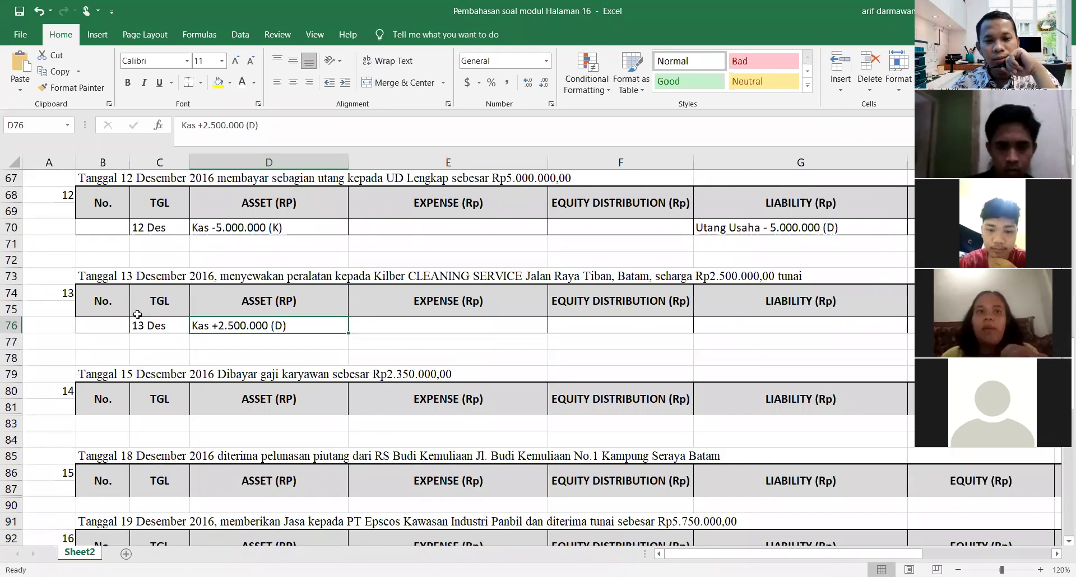
{"action": "left_click", "coordinate": [44, 354]}
{"action": "scroll", "coordinate": [44, 345], "scroll_direction": "down", "scroll_amount": 1}
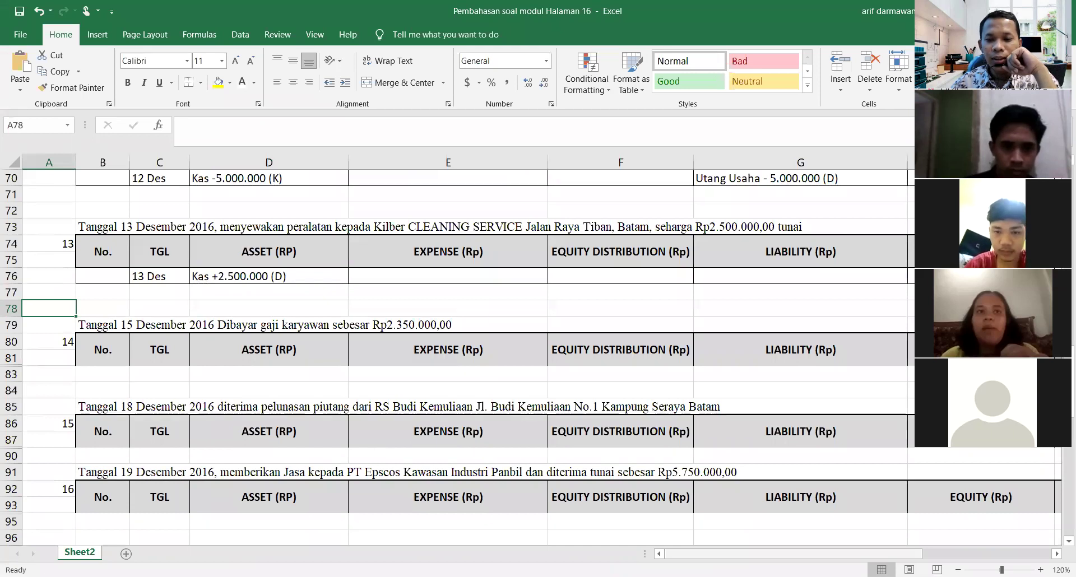
{"action": "left_click_drag", "start_coordinate": [784, 556], "coordinate": [912, 557]}
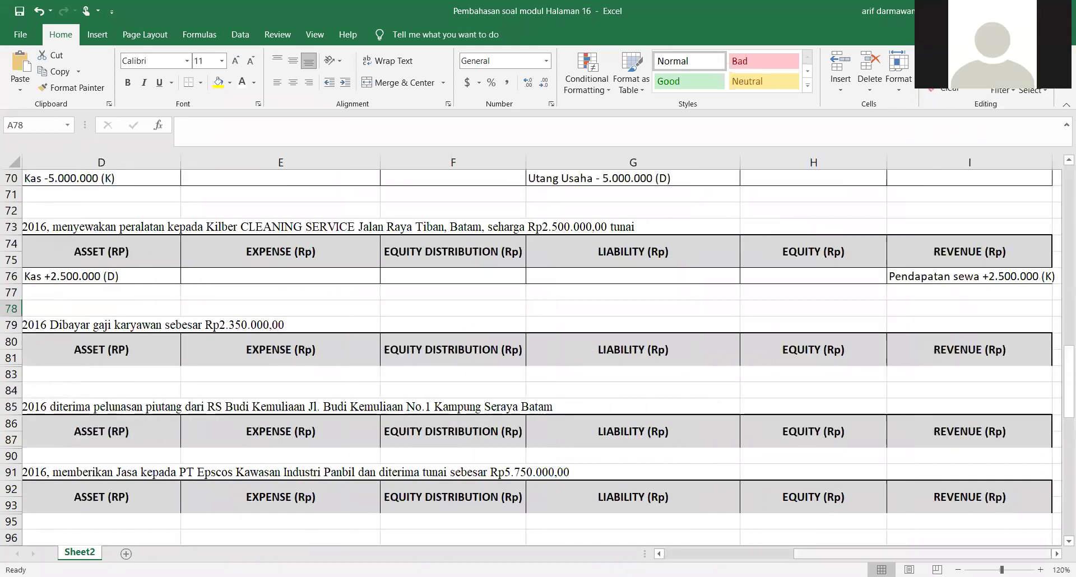
{"action": "left_click_drag", "start_coordinate": [850, 557], "coordinate": [721, 556]}
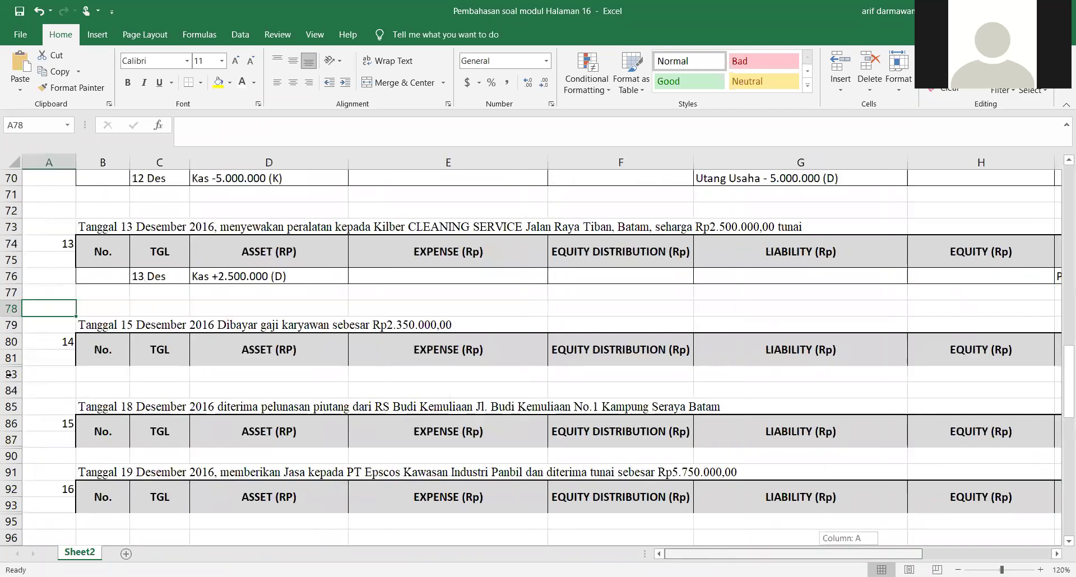
Unhide the answer row of transaction 14 between rows 81 and 83
{"action": "left_click", "coordinate": [49, 390]}
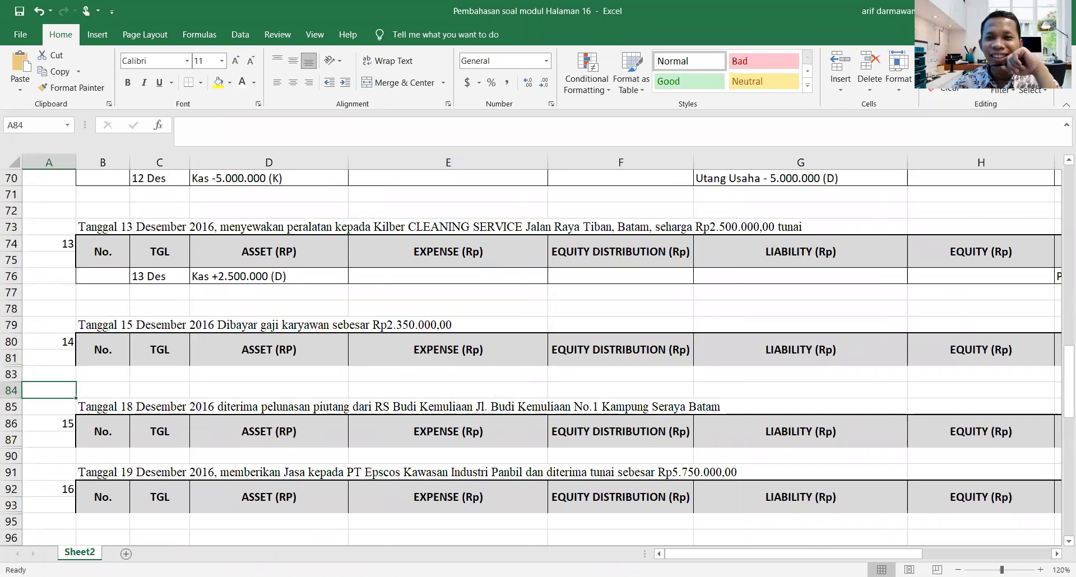
{"action": "scroll", "coordinate": [16, 307], "scroll_direction": "down", "scroll_amount": 1}
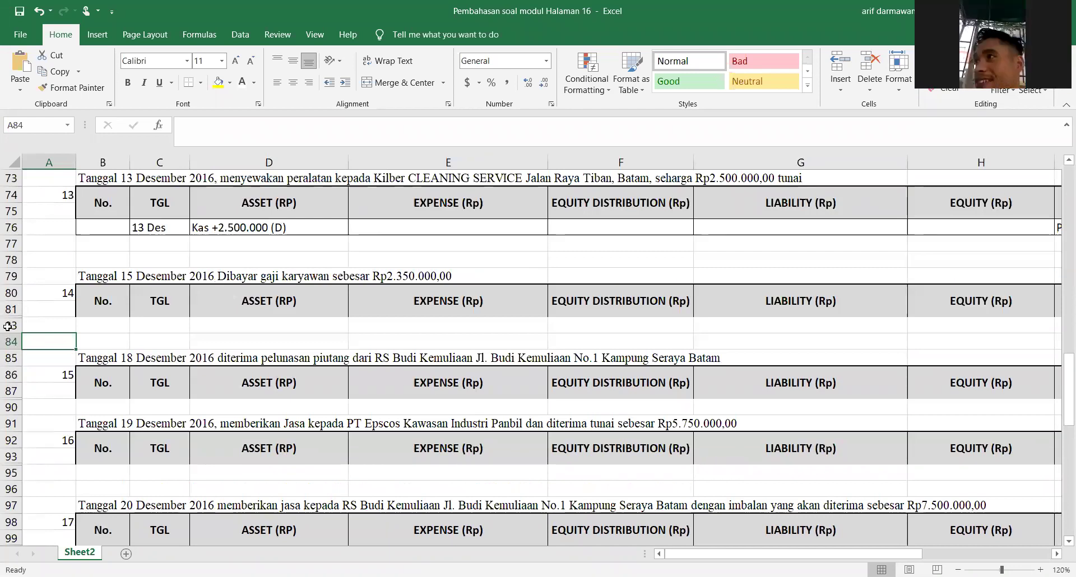
{"action": "left_click_drag", "start_coordinate": [11, 309], "coordinate": [12, 325]}
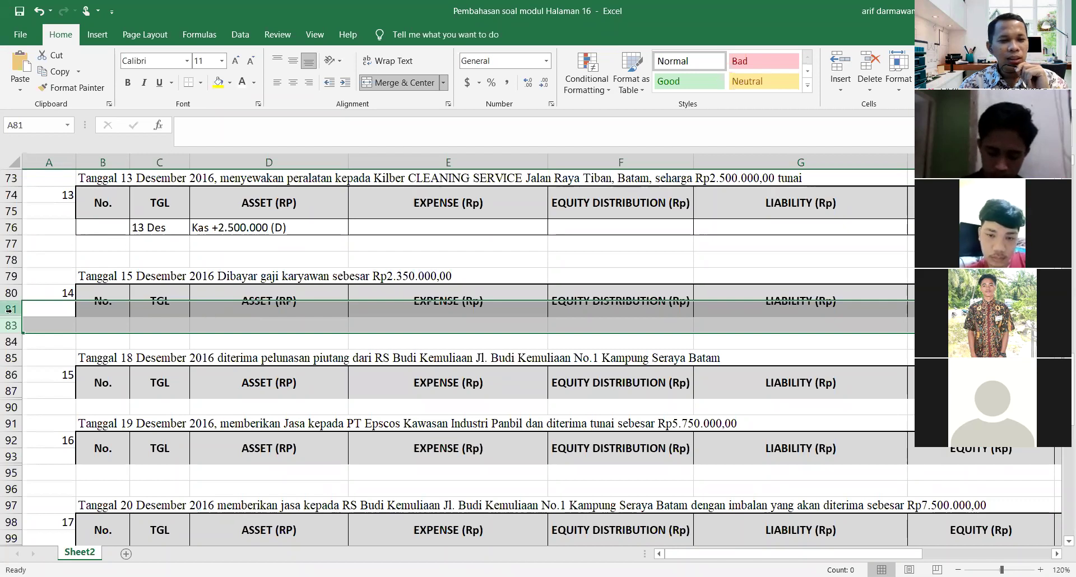
{"action": "right_click", "coordinate": [42, 311]}
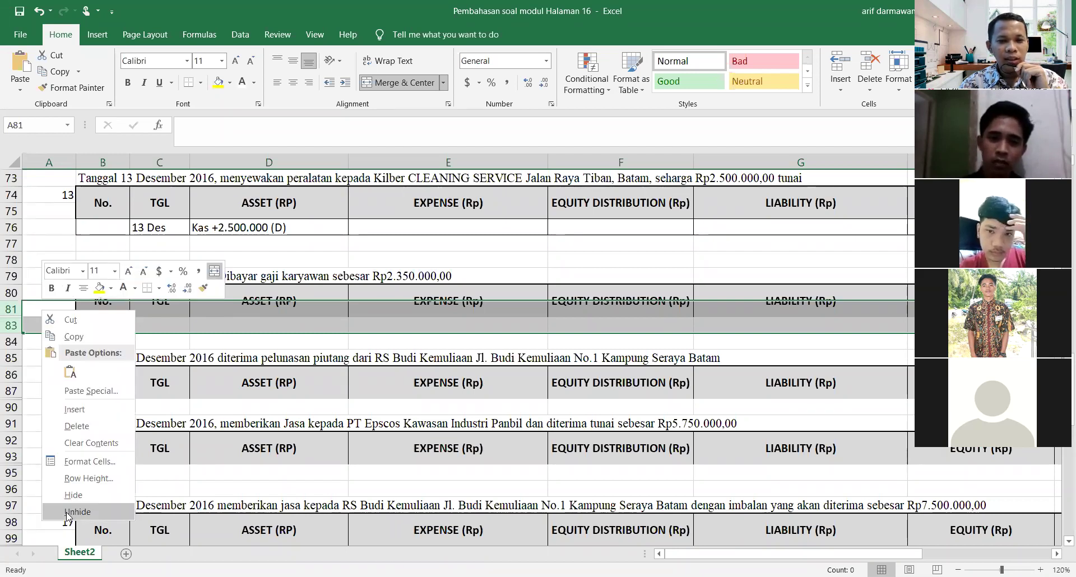
{"action": "left_click", "coordinate": [68, 514]}
Review the expense and asset entries of transaction 14 in row 82
{"action": "left_click", "coordinate": [362, 341]}
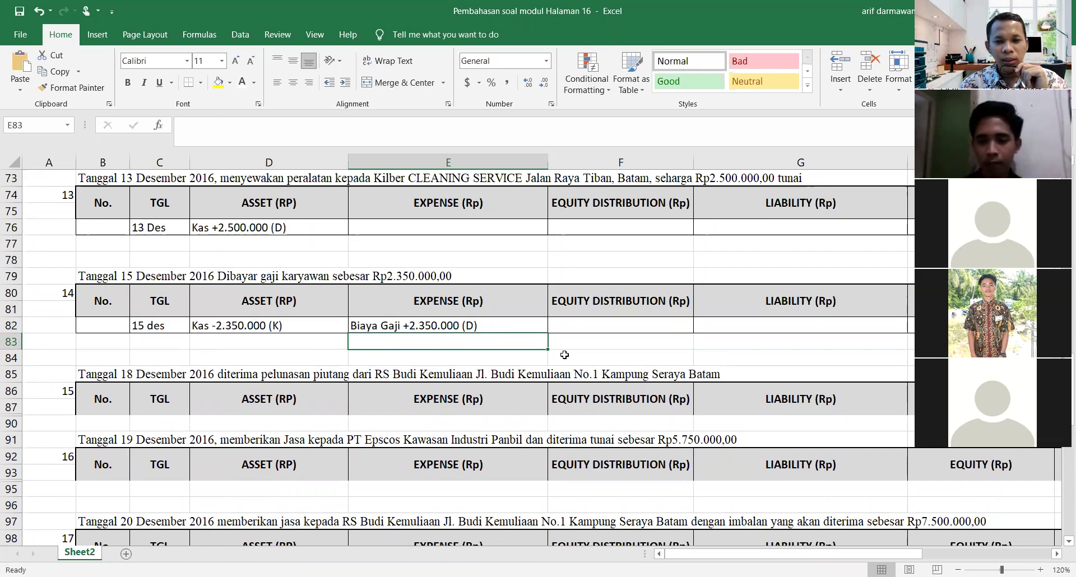
{"action": "left_click", "coordinate": [478, 325]}
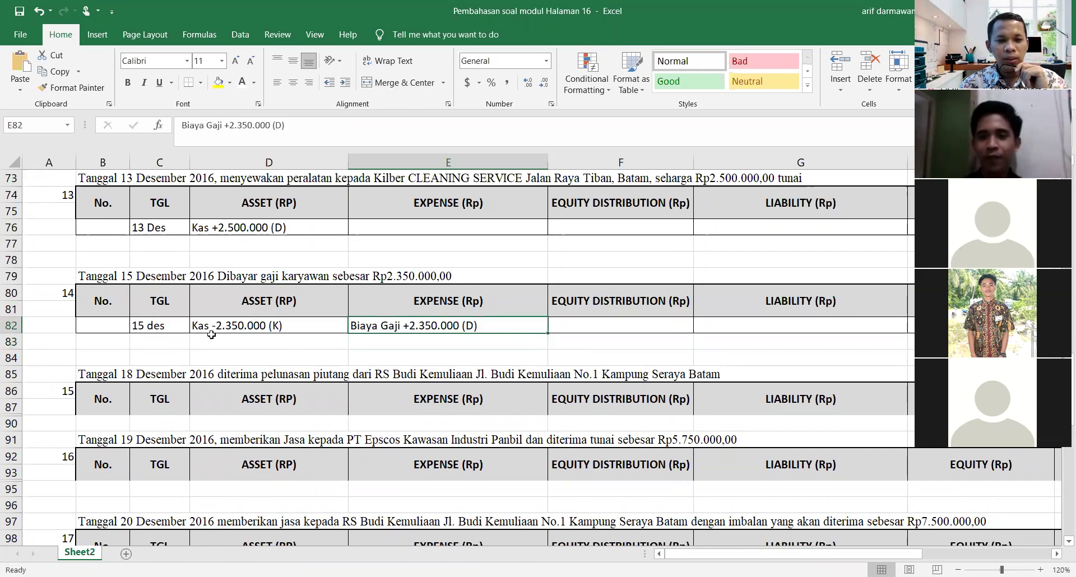
{"action": "left_click", "coordinate": [224, 325]}
Unhide the answer rows of transaction 15 between rows 87 and 90
{"action": "scroll", "coordinate": [200, 227], "scroll_direction": "down", "scroll_amount": 1}
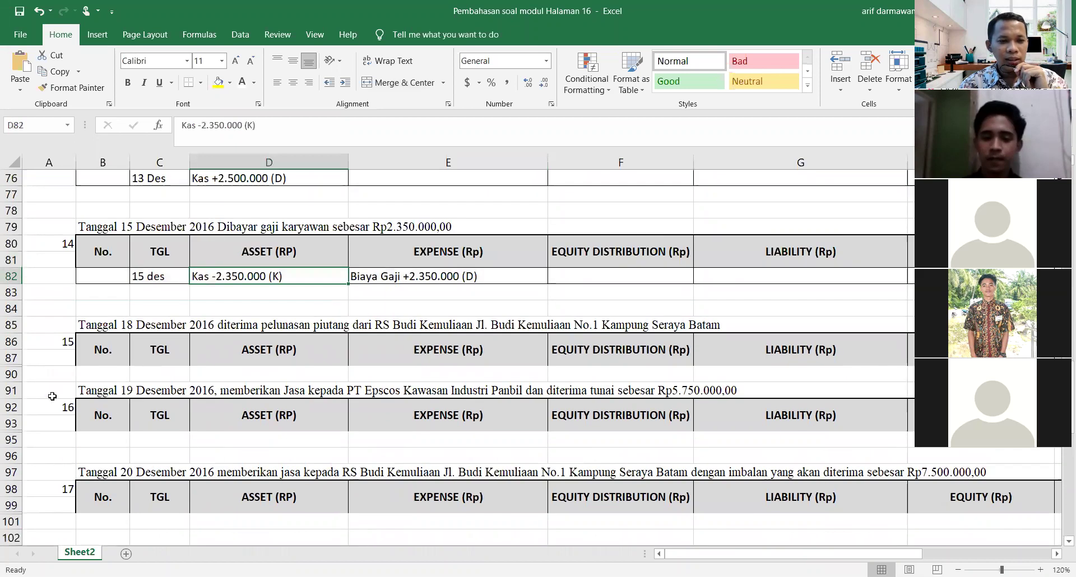
{"action": "left_click_drag", "start_coordinate": [13, 358], "coordinate": [12, 374]}
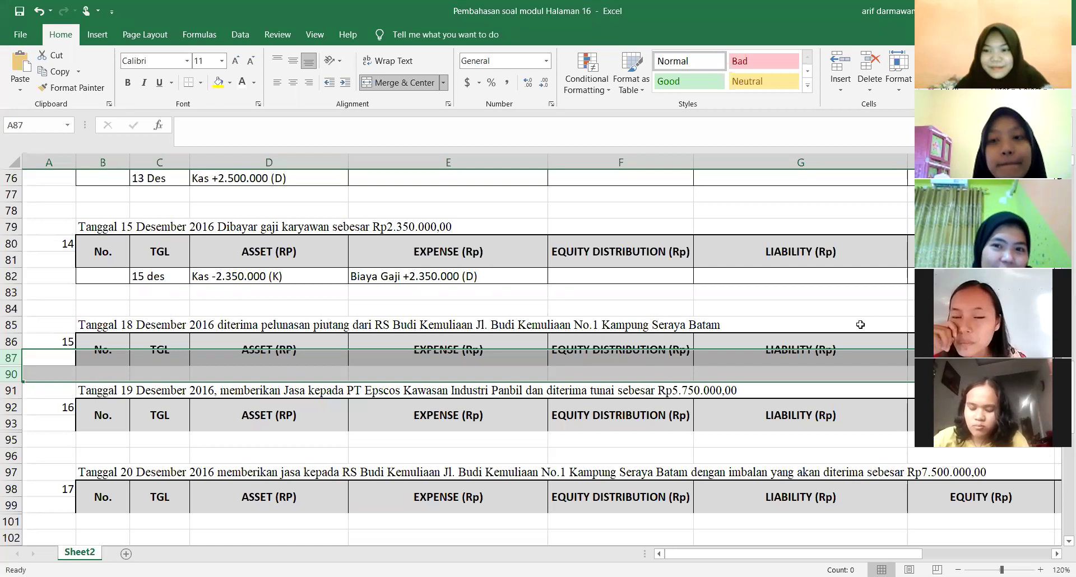
{"action": "right_click", "coordinate": [36, 363]}
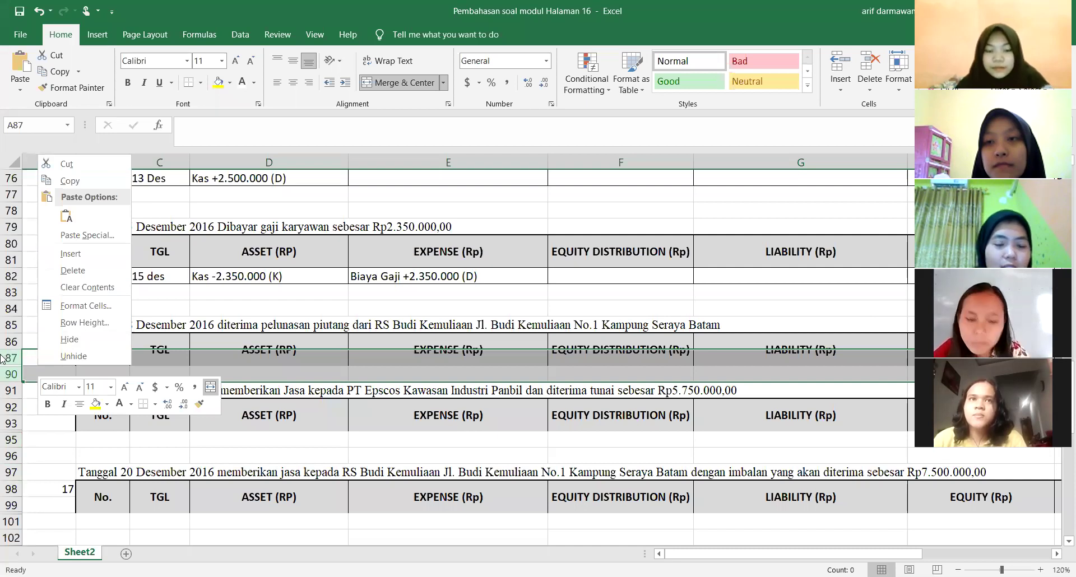
{"action": "key", "text": "Escape"}
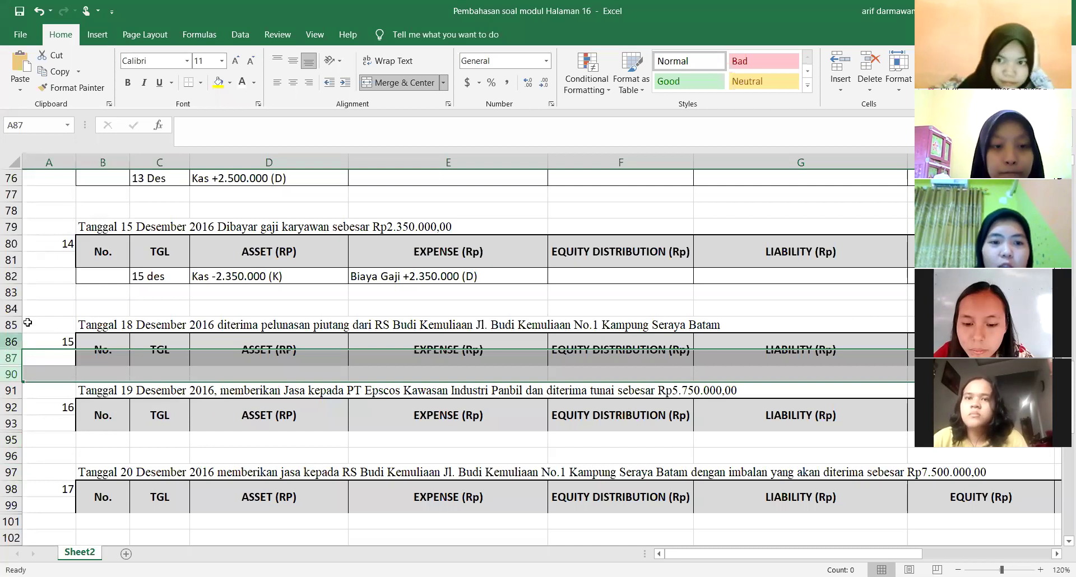
{"action": "right_click", "coordinate": [31, 360]}
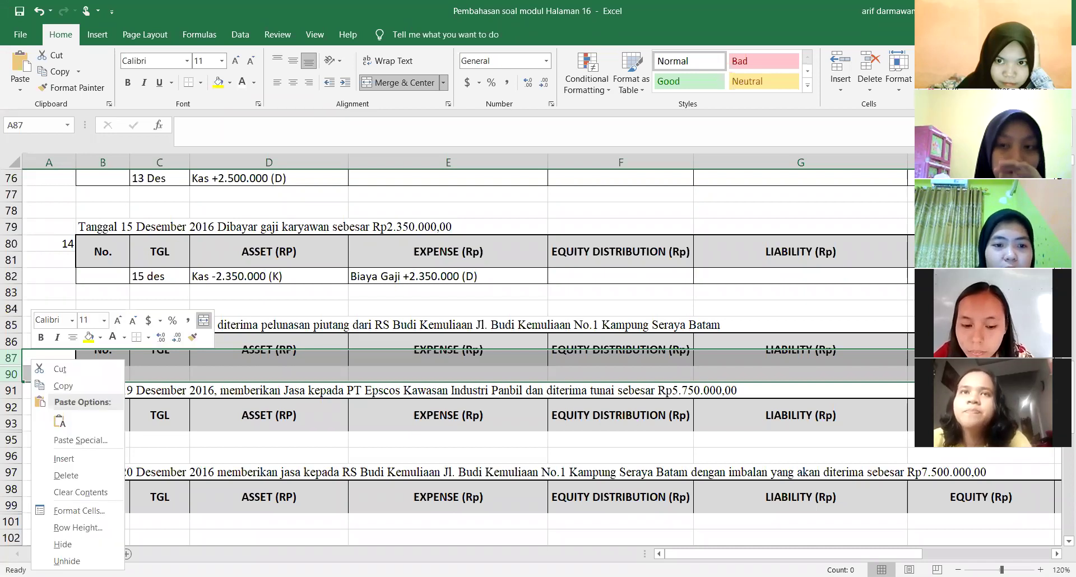
{"action": "left_click", "coordinate": [67, 561]}
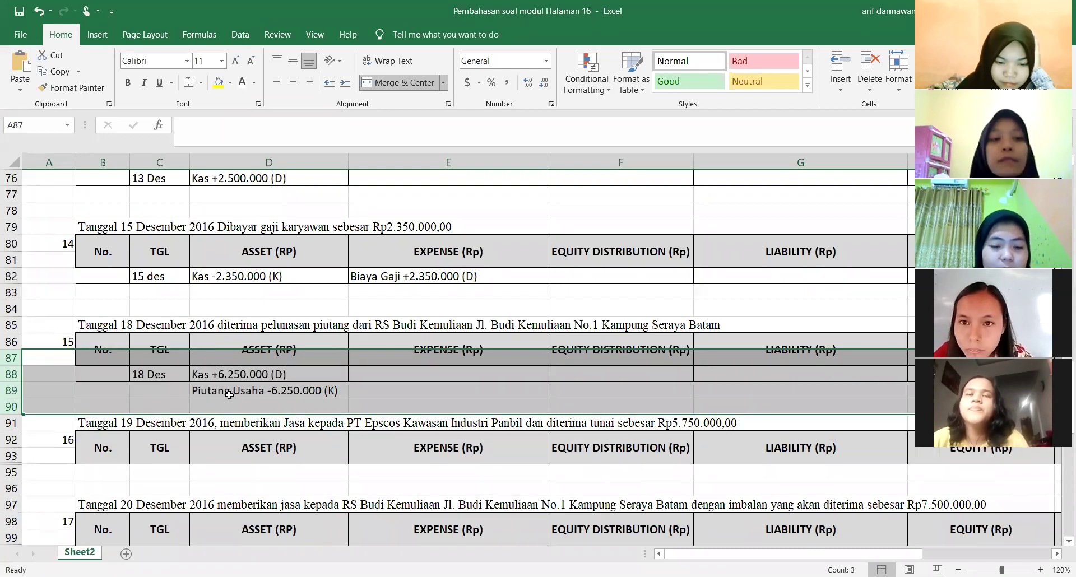
Add cell borders to row 89 of transaction 15, from column B through column G
{"action": "left_click", "coordinate": [120, 390]}
{"action": "left_click_drag", "start_coordinate": [124, 389], "coordinate": [894, 395]}
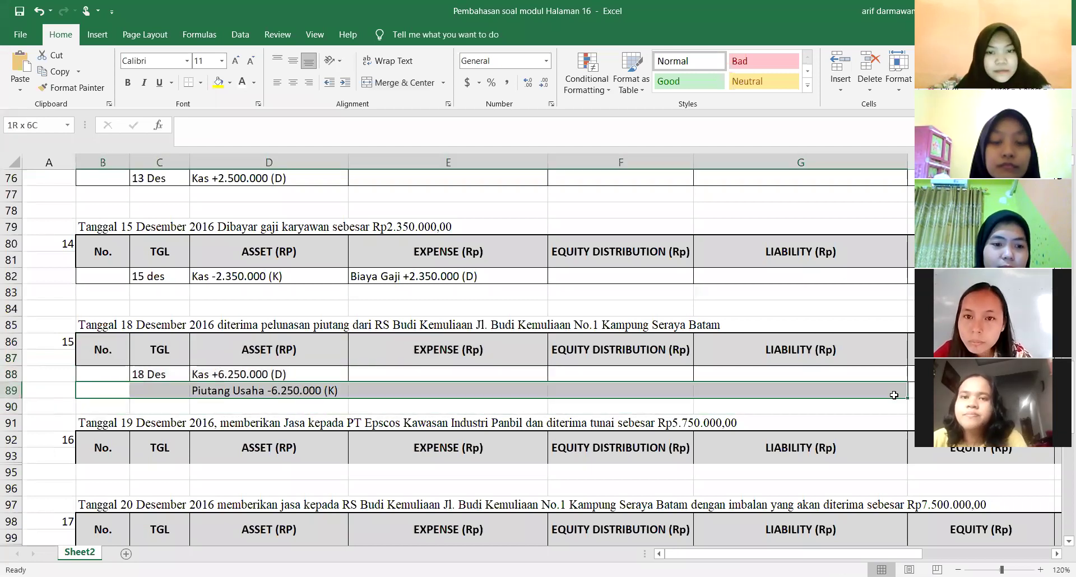
{"action": "left_click", "coordinate": [200, 83]}
{"action": "left_click", "coordinate": [80, 367]}
Unhide the answer row of transaction 16 between rows 93 and 95
{"action": "scroll", "coordinate": [79, 364], "scroll_direction": "down", "scroll_amount": 1}
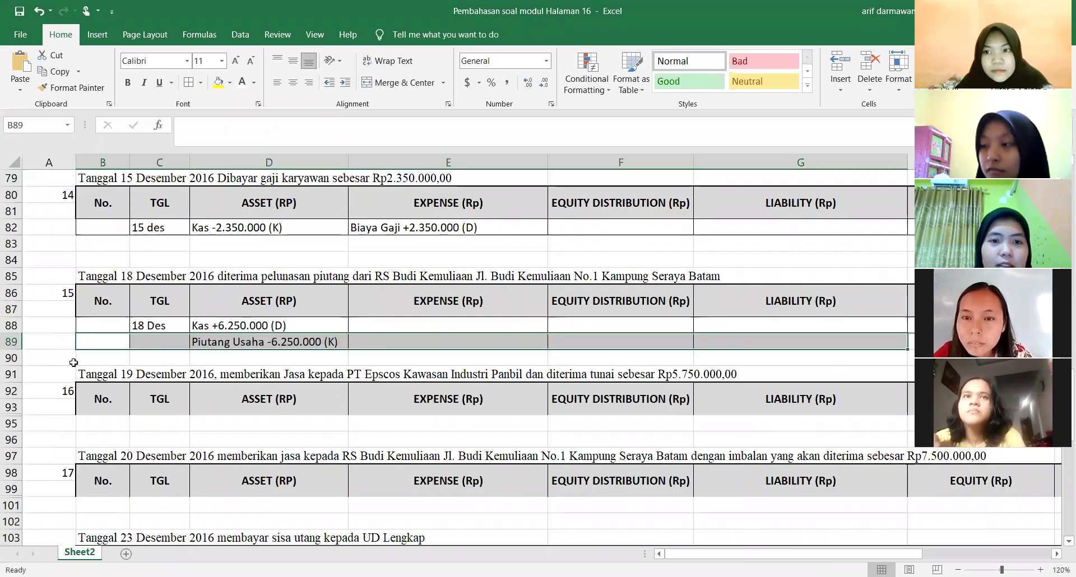
{"action": "left_click", "coordinate": [10, 414]}
{"action": "left_click_drag", "start_coordinate": [10, 414], "coordinate": [10, 423]}
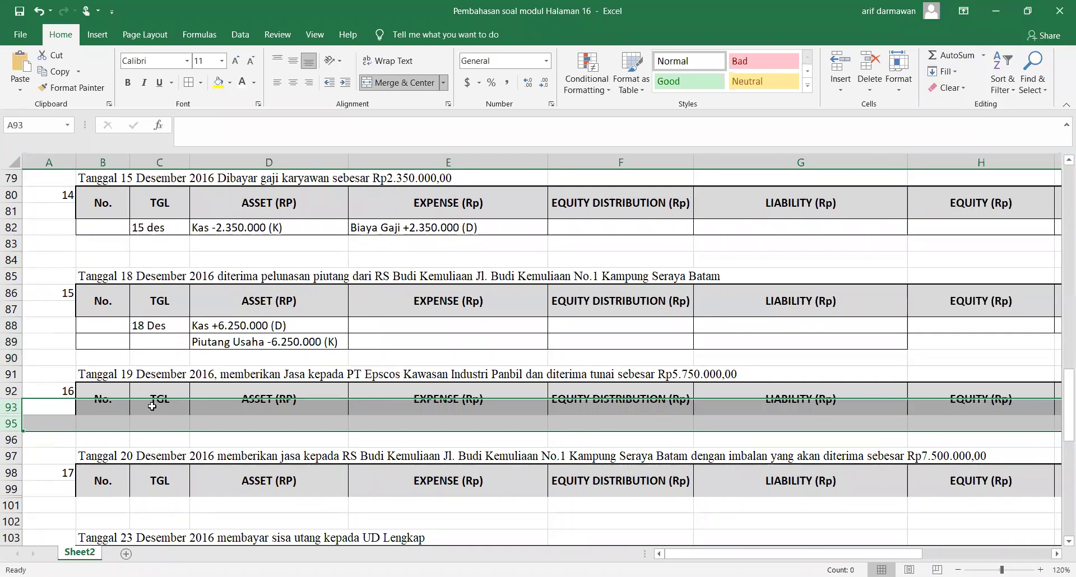
{"action": "scroll", "coordinate": [154, 403], "scroll_direction": "down", "scroll_amount": 1}
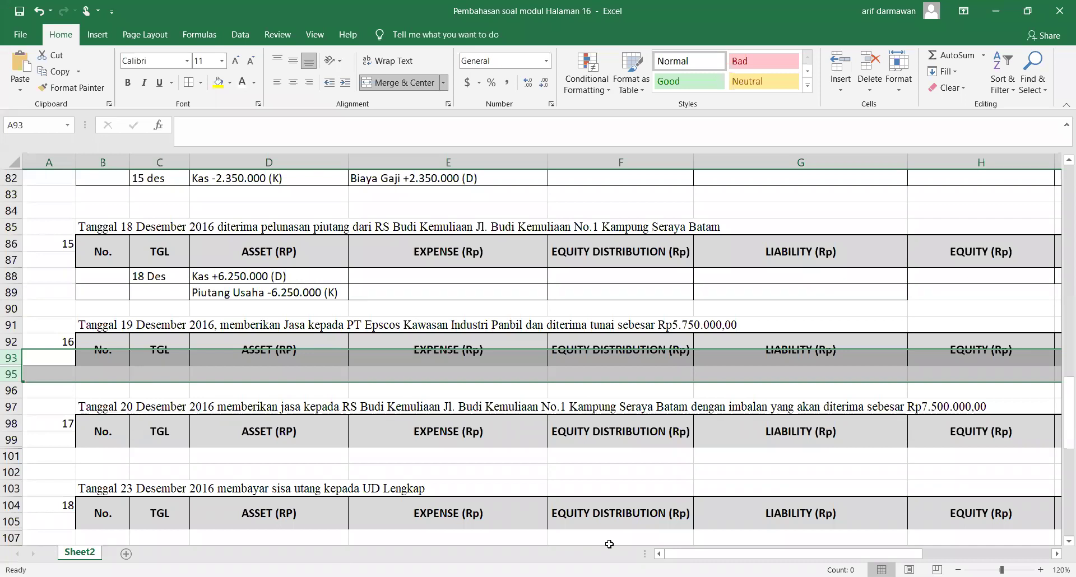
{"action": "left_click_drag", "start_coordinate": [692, 553], "coordinate": [746, 553]}
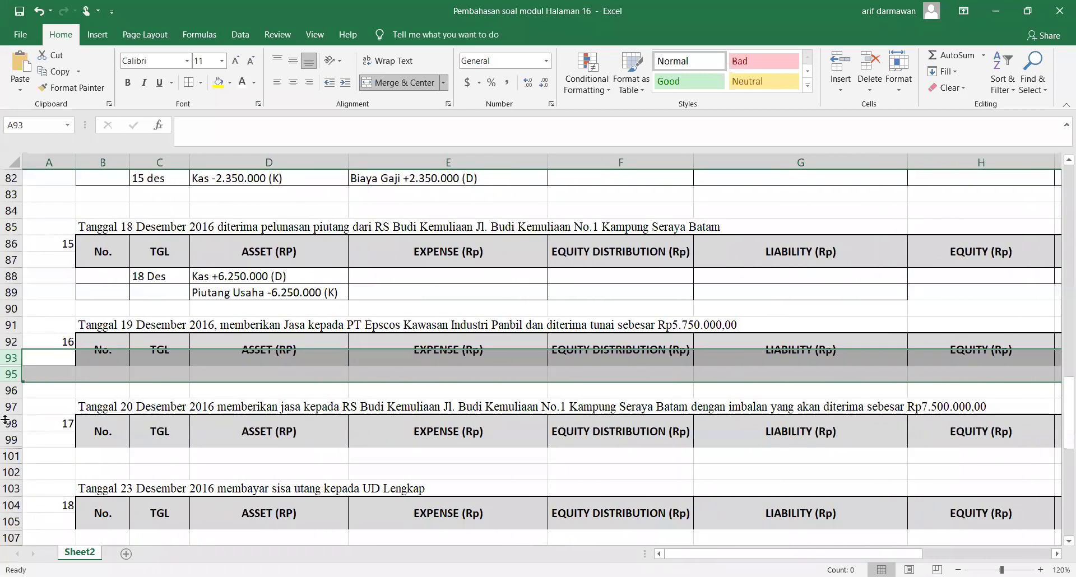
{"action": "right_click", "coordinate": [32, 355]}
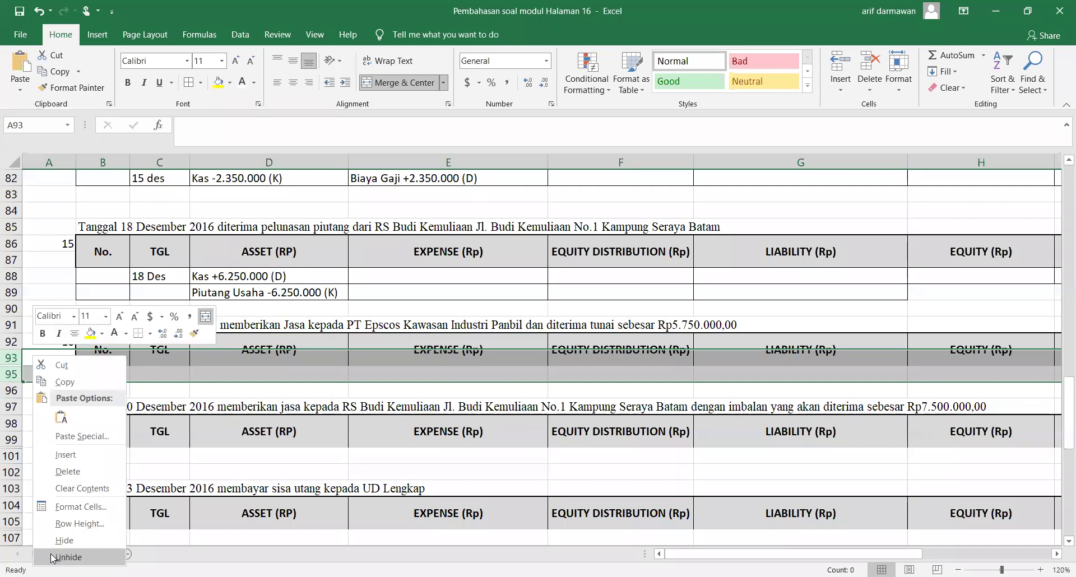
{"action": "left_click", "coordinate": [52, 557]}
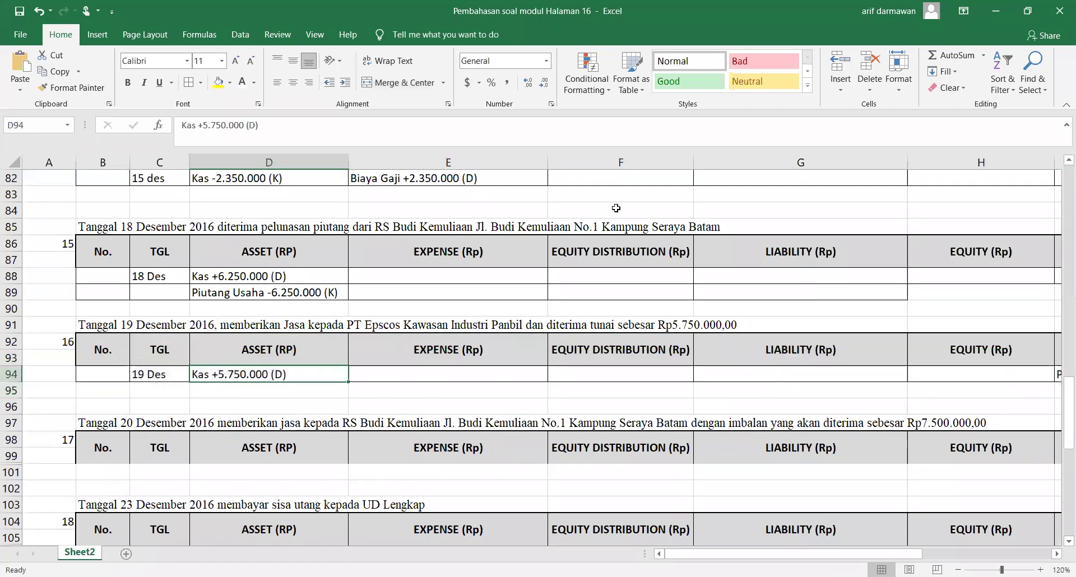
Review the asset and revenue entries of transaction 16 across row 94
{"action": "key", "text": "Right"}
{"action": "key", "text": "Right"}
{"action": "key", "text": "Right"}
{"action": "key", "text": "Right"}
{"action": "key", "text": "Right"}
{"action": "key", "text": "Right"}
{"action": "key", "text": "Right"}
{"action": "key", "text": "Right"}
{"action": "key", "text": "Right"}
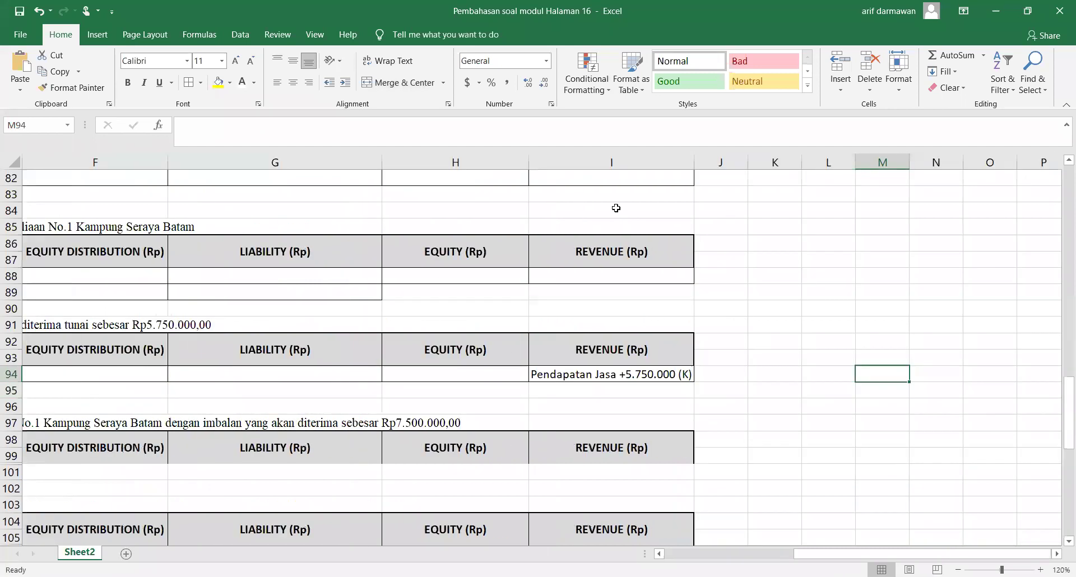
{"action": "key", "text": "Left"}
{"action": "key", "text": "Left"}
{"action": "key", "text": "Left"}
{"action": "key", "text": "Left"}
{"action": "key", "text": "Left"}
{"action": "key", "text": "Left"}
{"action": "key", "text": "Left"}
{"action": "key", "text": "Left"}
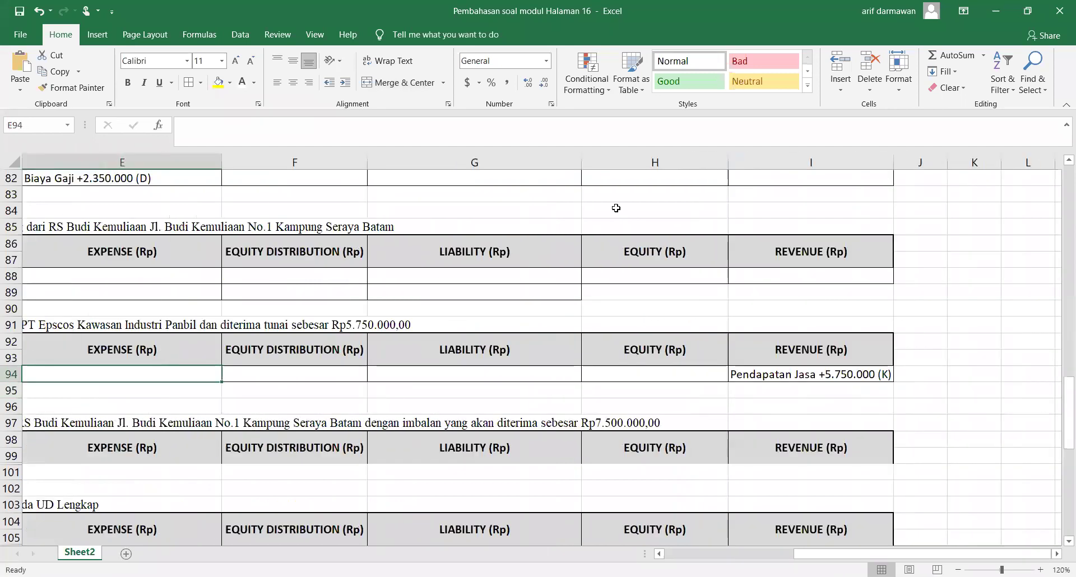
{"action": "key", "text": "Left"}
{"action": "key", "text": "Home"}
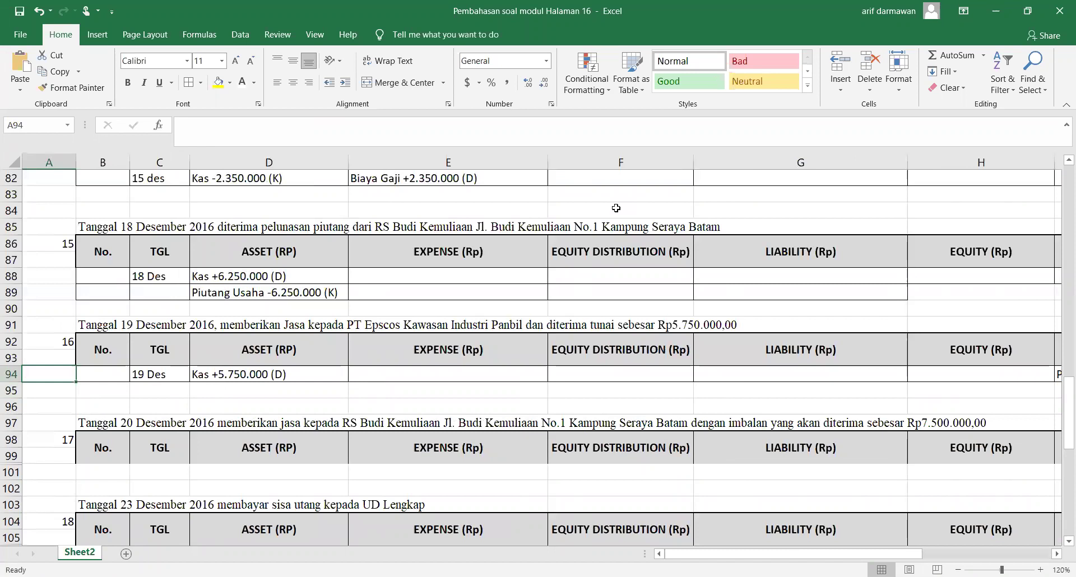
{"action": "left_click", "coordinate": [104, 391]}
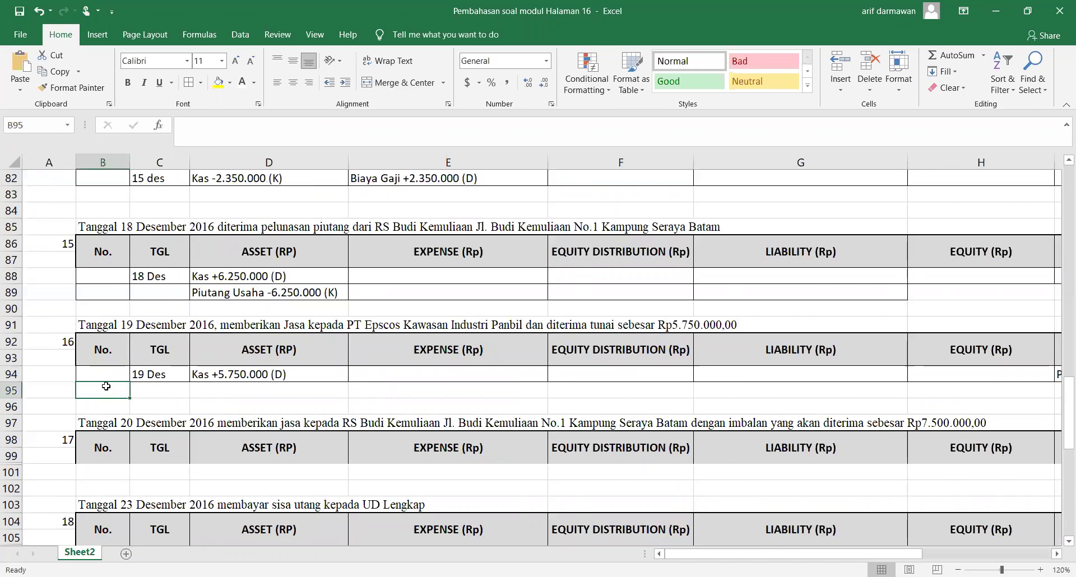
Unhide the answer row of transaction 17 between rows 99 and 101
{"action": "scroll", "coordinate": [103, 386], "scroll_direction": "down", "scroll_amount": 2}
{"action": "left_click_drag", "start_coordinate": [11, 358], "coordinate": [13, 372]}
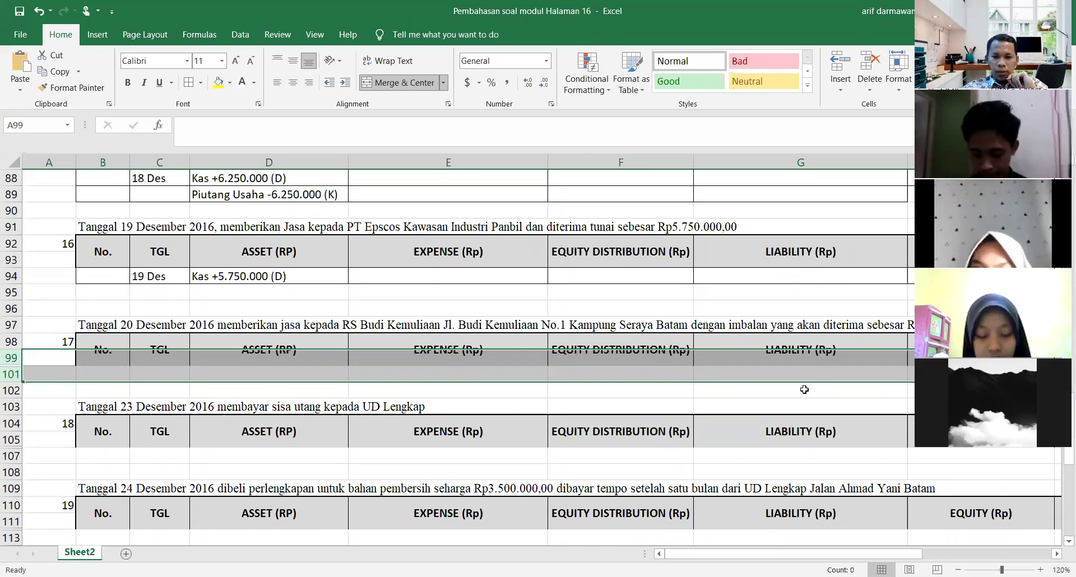
{"action": "mouse_move", "coordinate": [762, 556]}
{"action": "left_mouse_down"}
{"action": "mouse_move", "coordinate": [863, 557]}
{"action": "mouse_move", "coordinate": [762, 556]}
{"action": "left_mouse_up"}
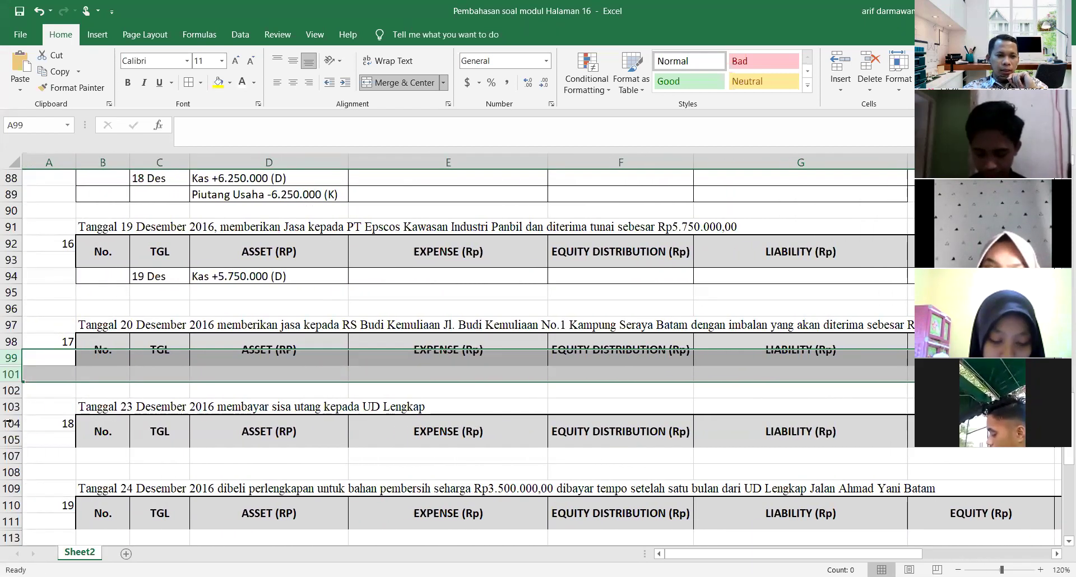
{"action": "right_click", "coordinate": [9, 357]}
{"action": "key", "text": "Return"}
Review the asset and revenue entries of transaction 17 across row 100
{"action": "left_click", "coordinate": [233, 372]}
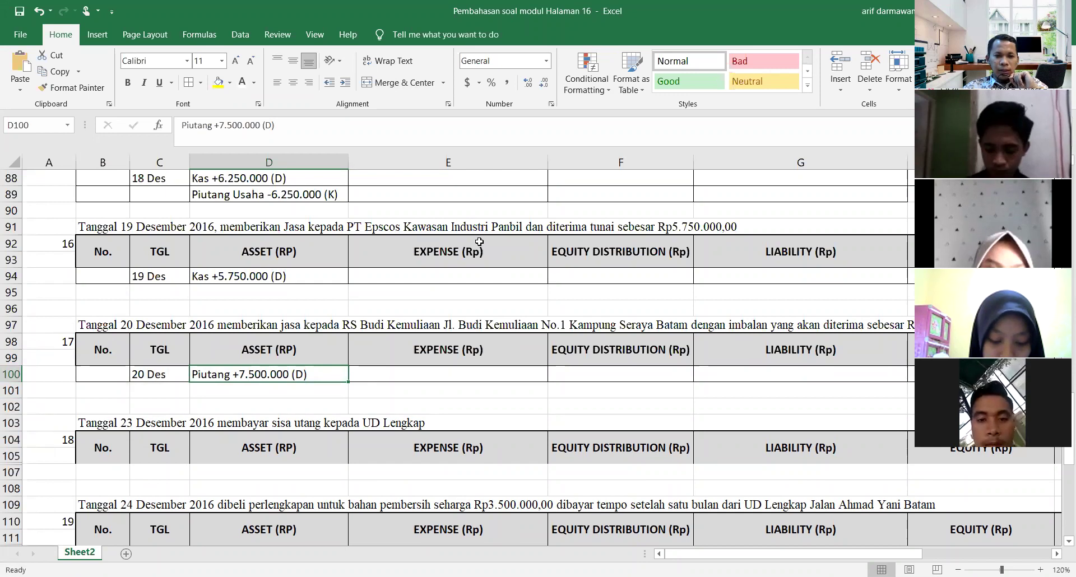
{"action": "key", "text": "Right"}
{"action": "key", "text": "Right"}
{"action": "key", "text": "Right"}
{"action": "key", "text": "Right"}
{"action": "key", "text": "Right"}
{"action": "key", "text": "Right"}
{"action": "key", "text": "Right"}
{"action": "key", "text": "Right"}
{"action": "key", "text": "Right"}
{"action": "key", "text": "Right"}
{"action": "key", "text": "Right"}
{"action": "key", "text": "Right"}
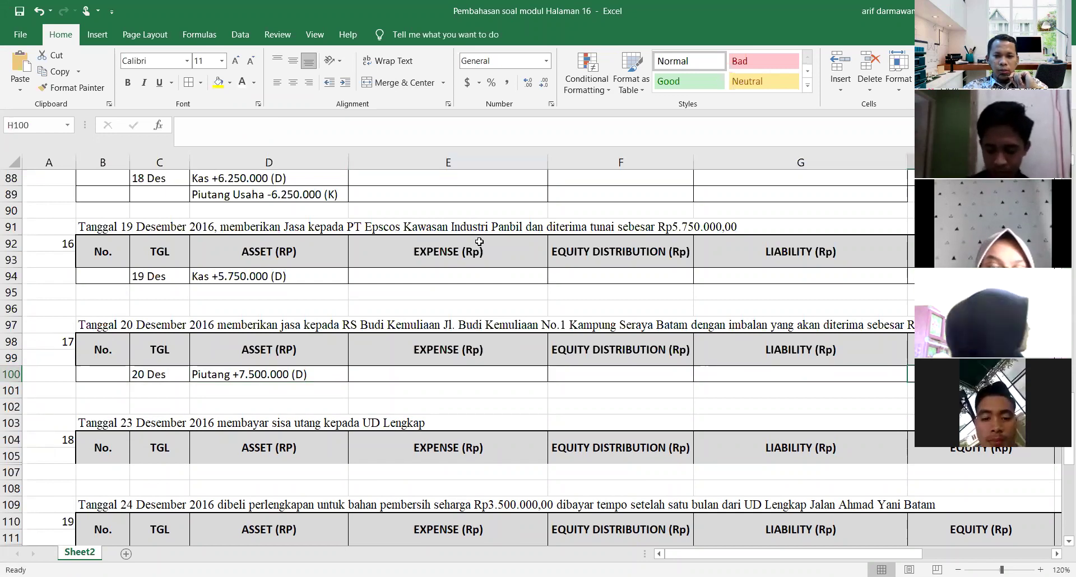
{"action": "key", "text": "Left"}
{"action": "key", "text": "Left"}
{"action": "key", "text": "Left"}
{"action": "key", "text": "Left"}
{"action": "key", "text": "Left"}
{"action": "key", "text": "Left"}
{"action": "key", "text": "Left"}
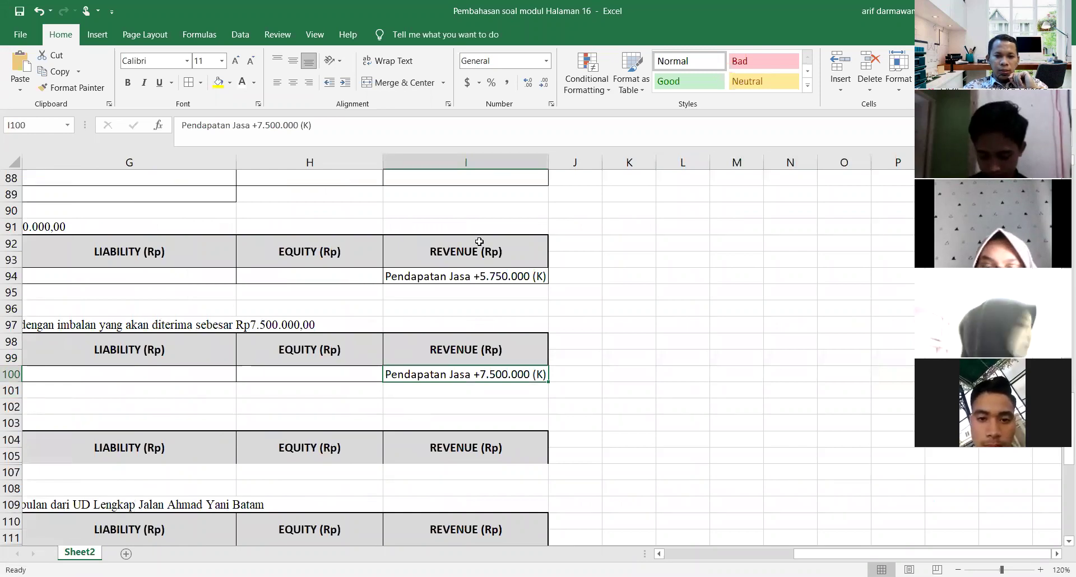
{"action": "key", "text": "Left"}
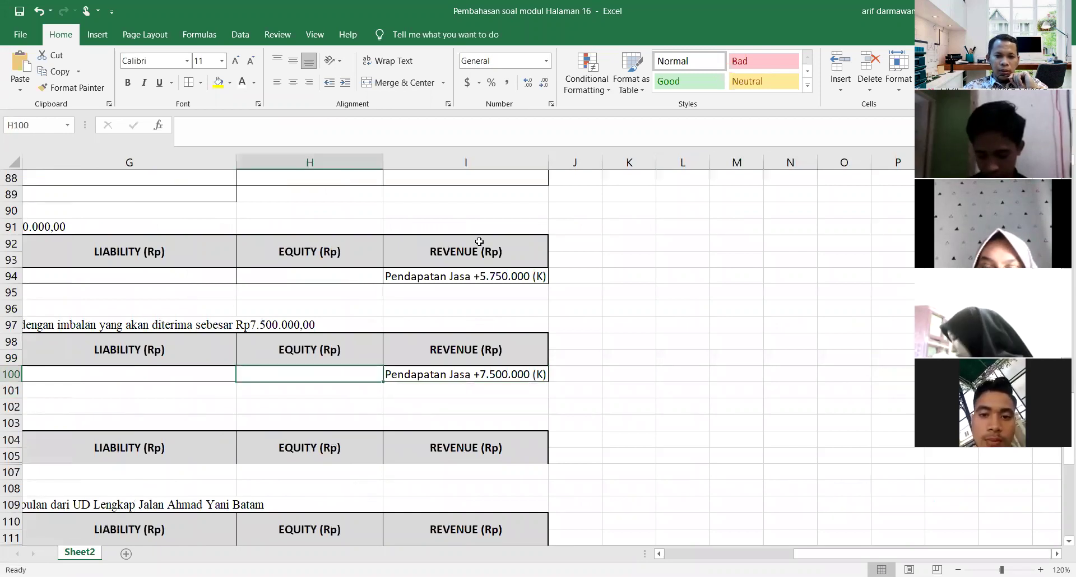
{"action": "key", "text": "Right"}
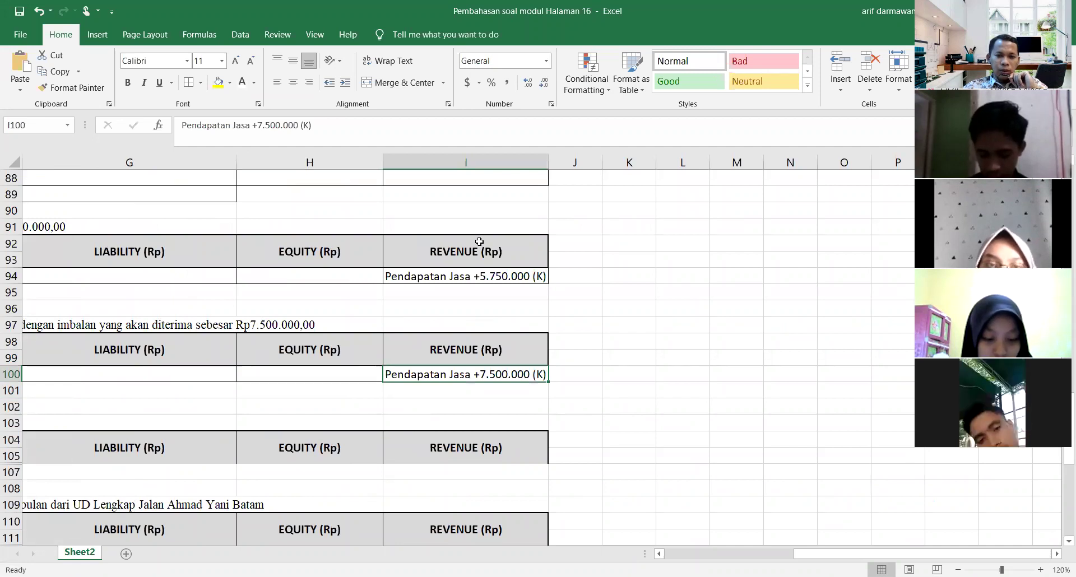
{"action": "key", "text": "Left"}
{"action": "key", "text": "Left"}
{"action": "key", "text": "Left"}
{"action": "key", "text": "Left"}
{"action": "key", "text": "Left"}
{"action": "key", "text": "Left"}
{"action": "key", "text": "Left"}
{"action": "key", "text": "Left"}
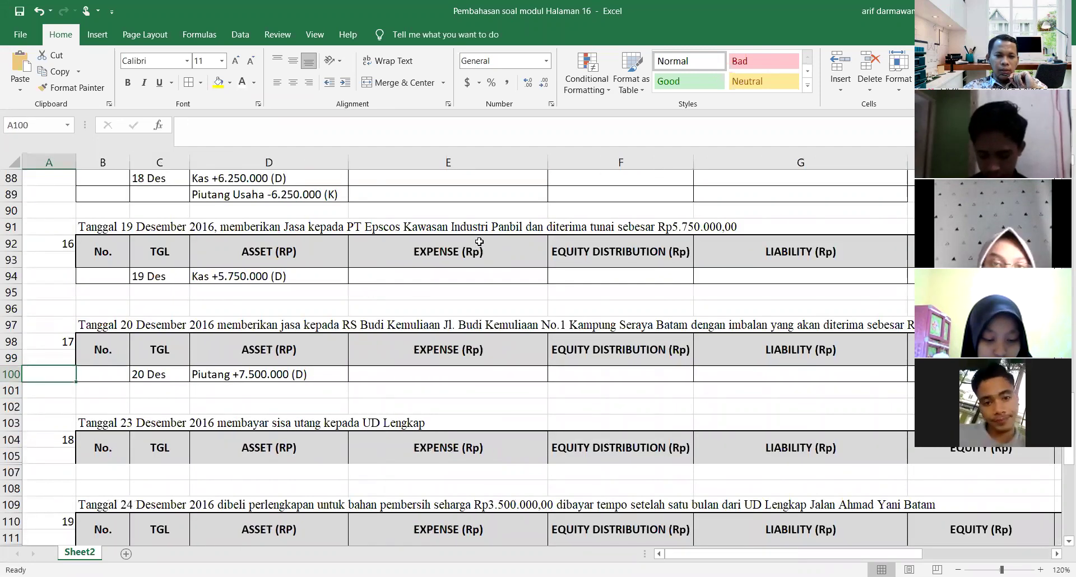
Examine transaction 18, the 23 December debt payment, and its asset and liability column headings
{"action": "key", "text": "Down"}
{"action": "key", "text": "Down"}
{"action": "key", "text": "Down"}
{"action": "key", "text": "Down"}
{"action": "key", "text": "Down"}
{"action": "key", "text": "Down"}
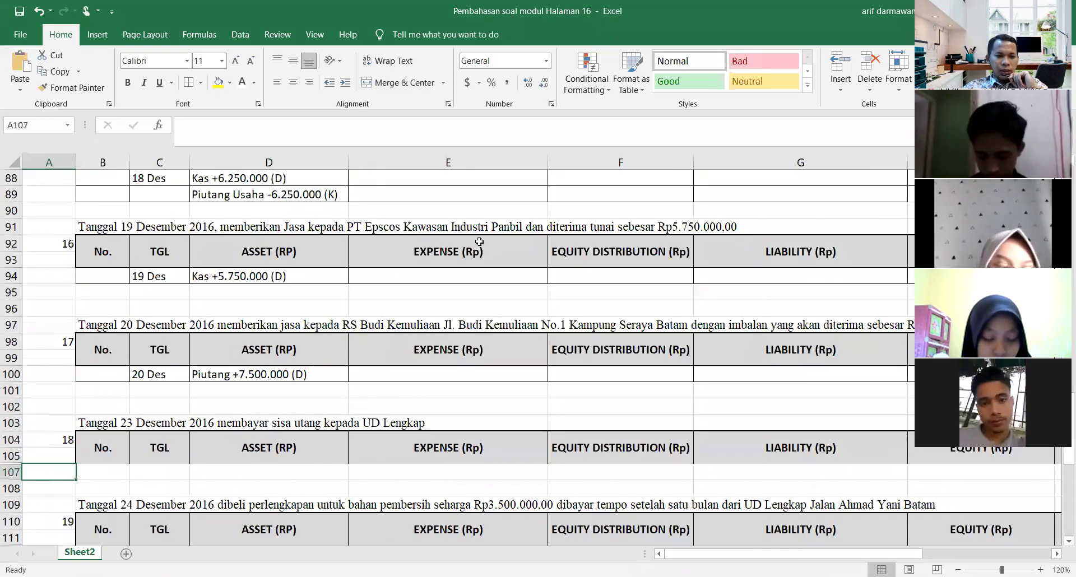
{"action": "scroll", "coordinate": [140, 392], "scroll_direction": "down", "scroll_amount": 2}
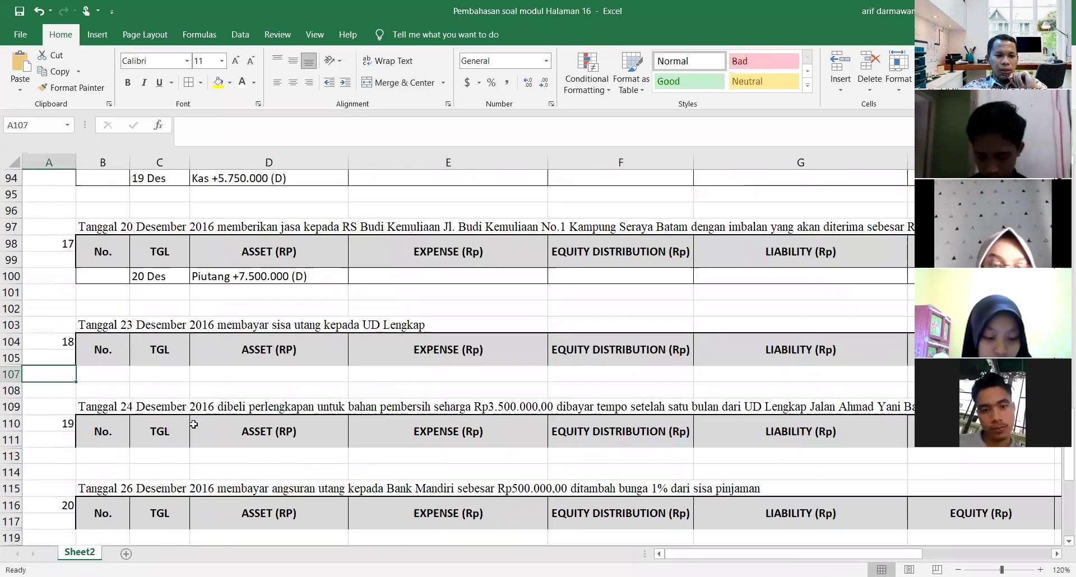
{"action": "left_click", "coordinate": [16, 357]}
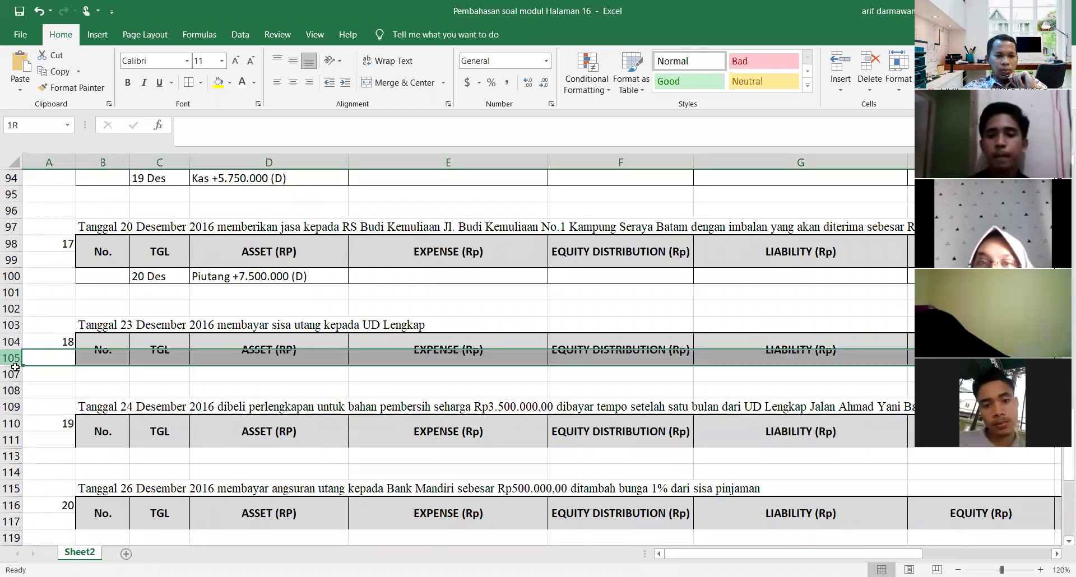
{"action": "left_click_drag", "start_coordinate": [641, 335], "coordinate": [642, 374]}
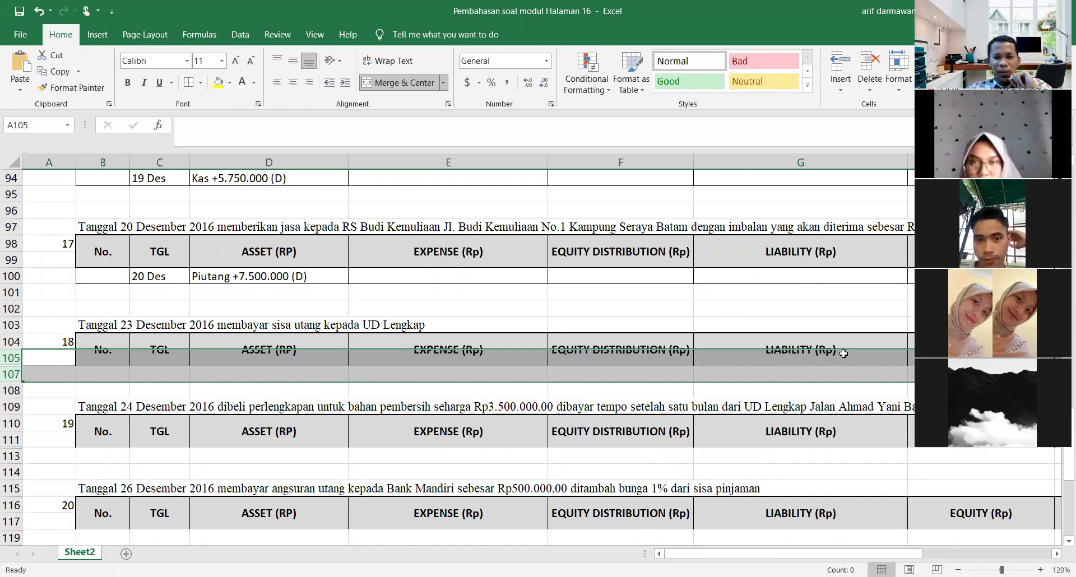
{"action": "left_click", "coordinate": [286, 342]}
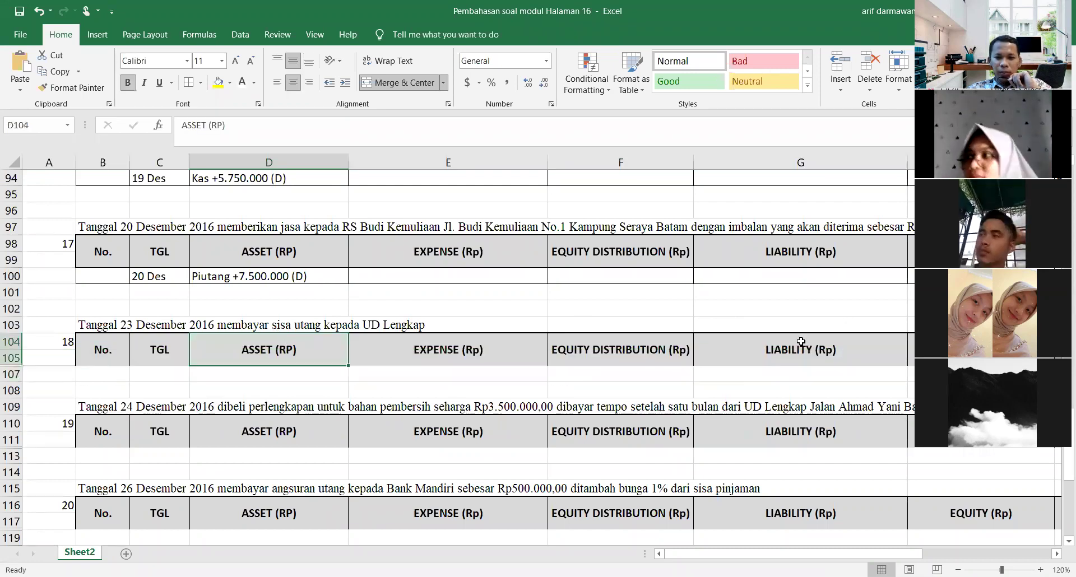
{"action": "left_click_drag", "start_coordinate": [263, 352], "coordinate": [686, 349]}
{"action": "left_click", "coordinate": [731, 349]}
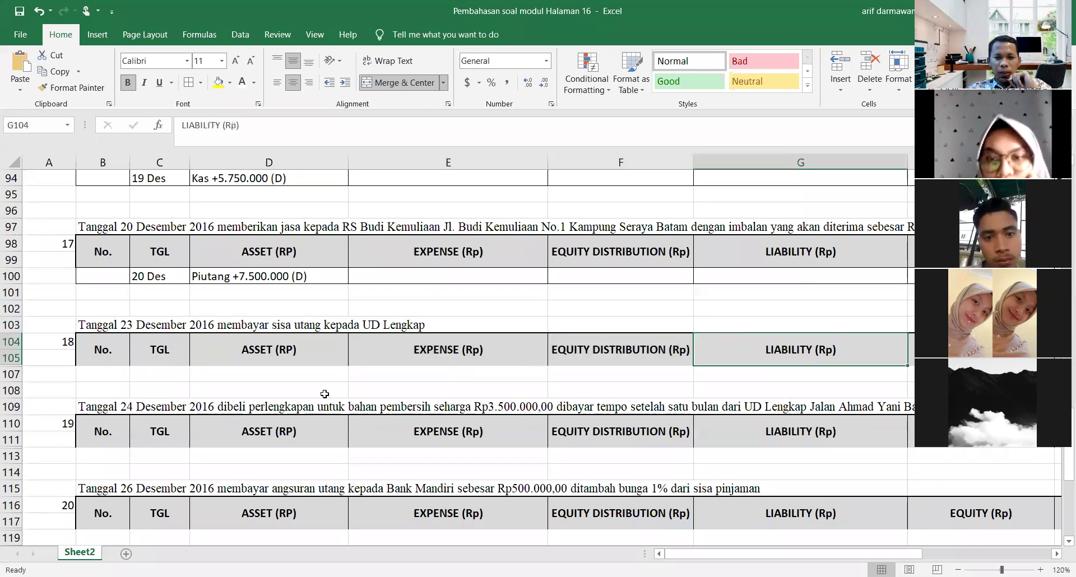
Unhide the answer row of transaction 18 between rows 105 and 107 and select its liability entry
{"action": "left_click_drag", "start_coordinate": [10, 359], "coordinate": [11, 374]}
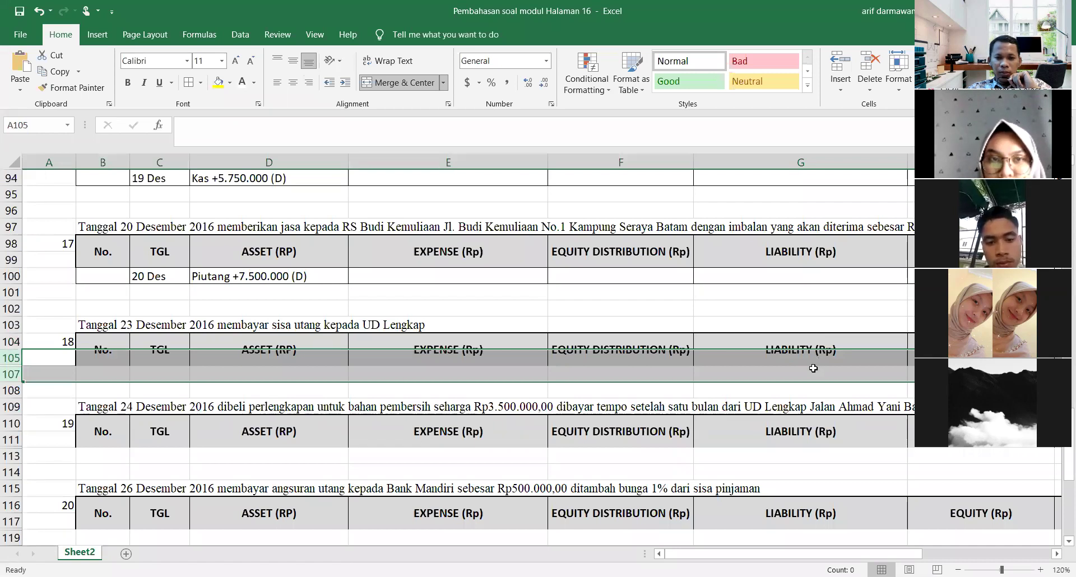
{"action": "right_click", "coordinate": [9, 356]}
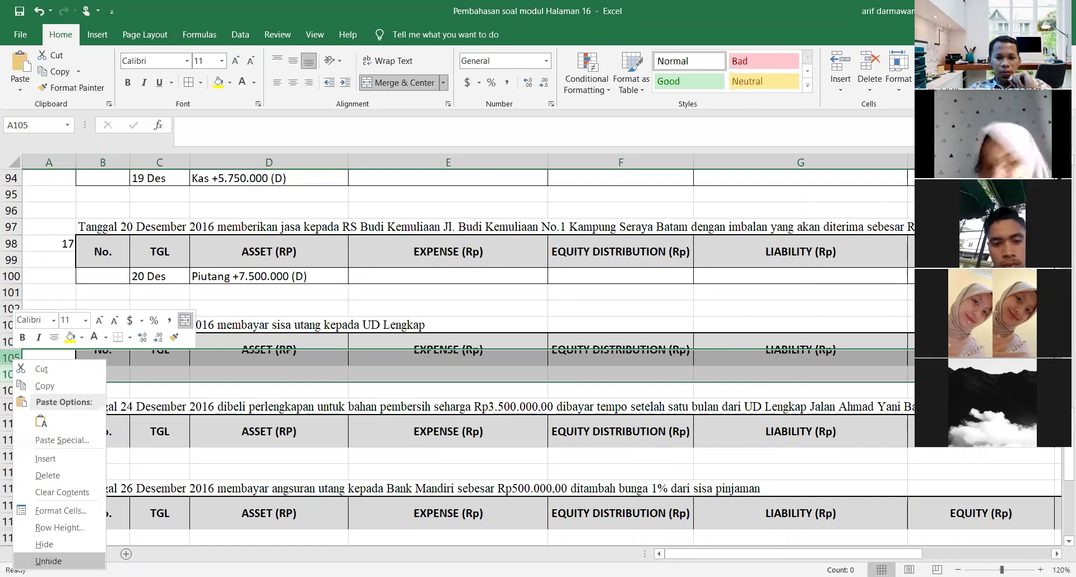
{"action": "left_click", "coordinate": [49, 560]}
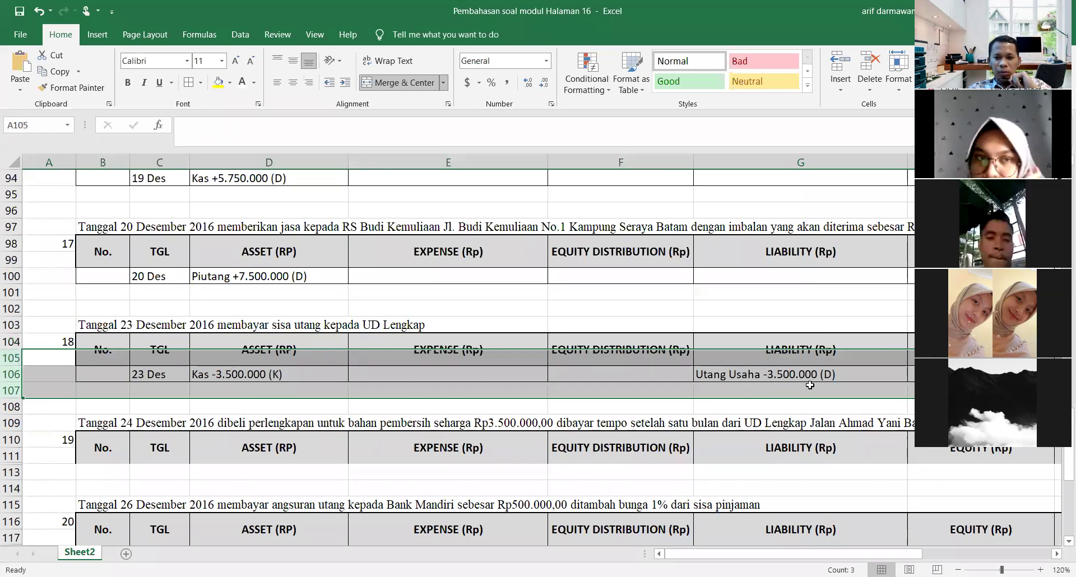
{"action": "left_click", "coordinate": [838, 374]}
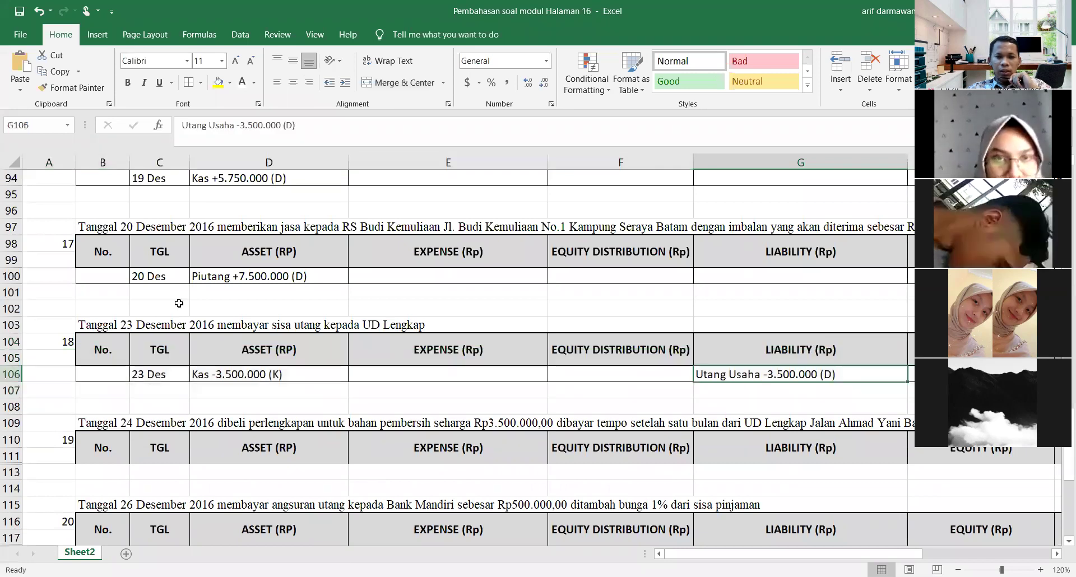
Unhide the answer row of transaction 19 between rows 111 and 113 and review its asset and liability entries
{"action": "scroll", "coordinate": [210, 319], "scroll_direction": "down", "scroll_amount": 3}
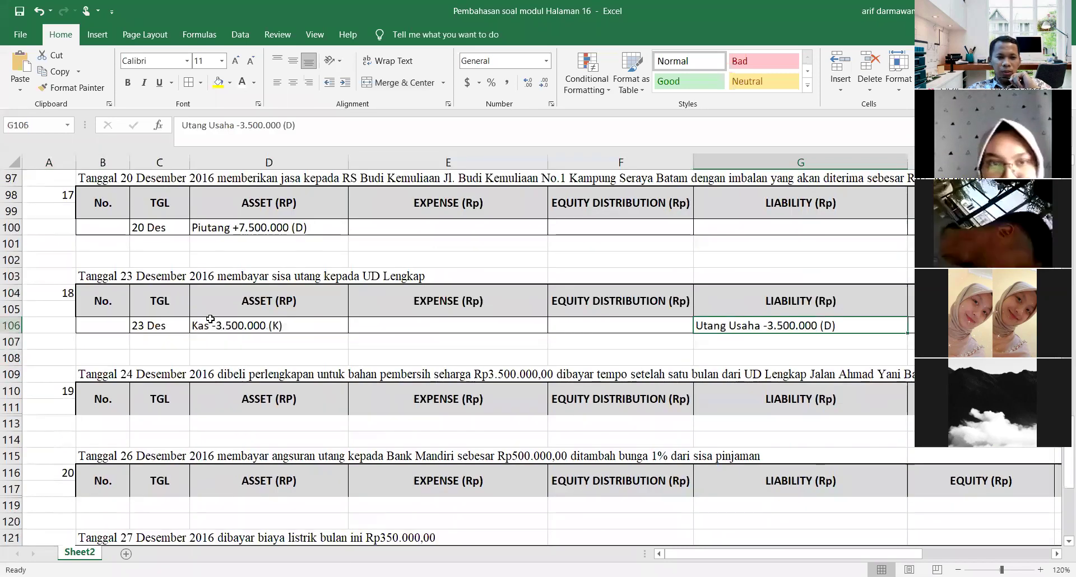
{"action": "left_click_drag", "start_coordinate": [11, 309], "coordinate": [11, 325]}
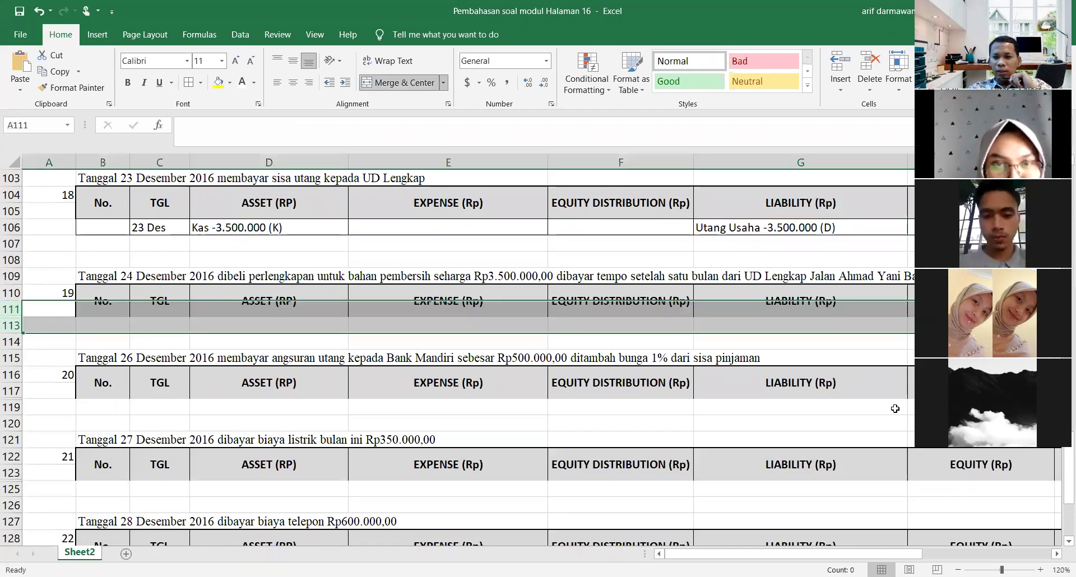
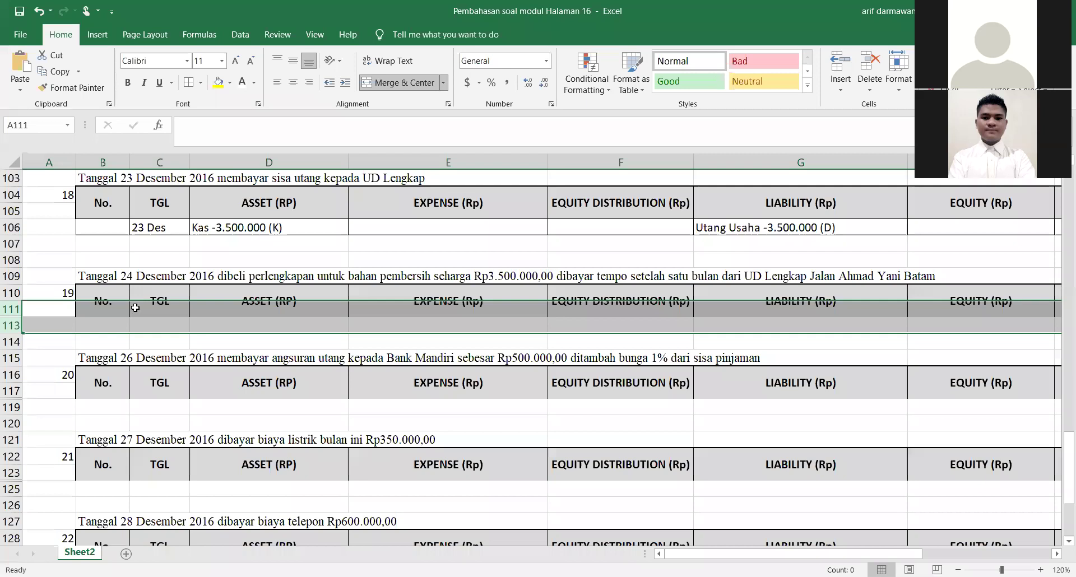
{"action": "right_click", "coordinate": [10, 309]}
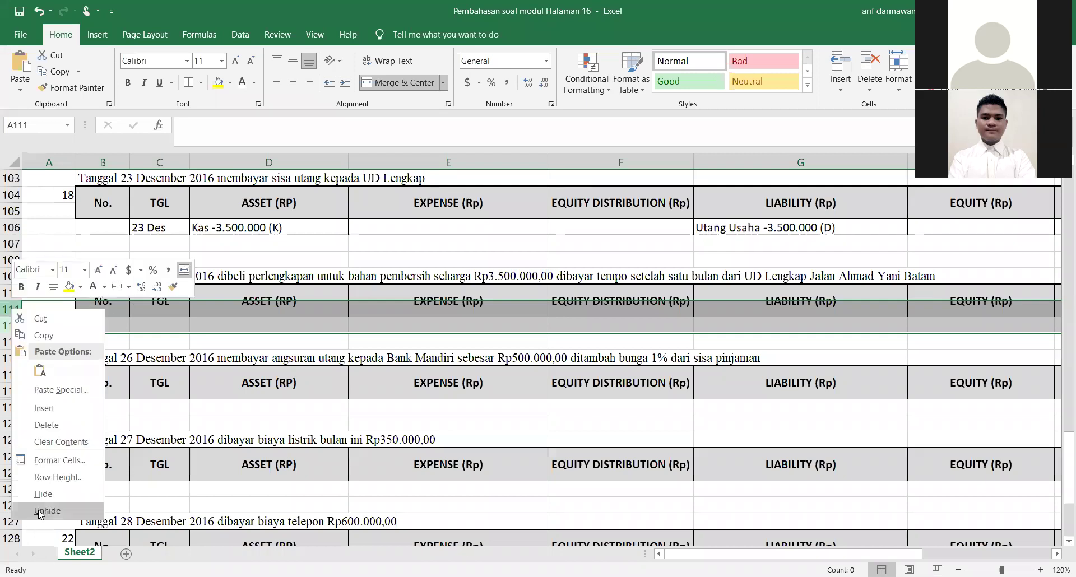
{"action": "left_click", "coordinate": [40, 511]}
{"action": "left_click", "coordinate": [524, 339]}
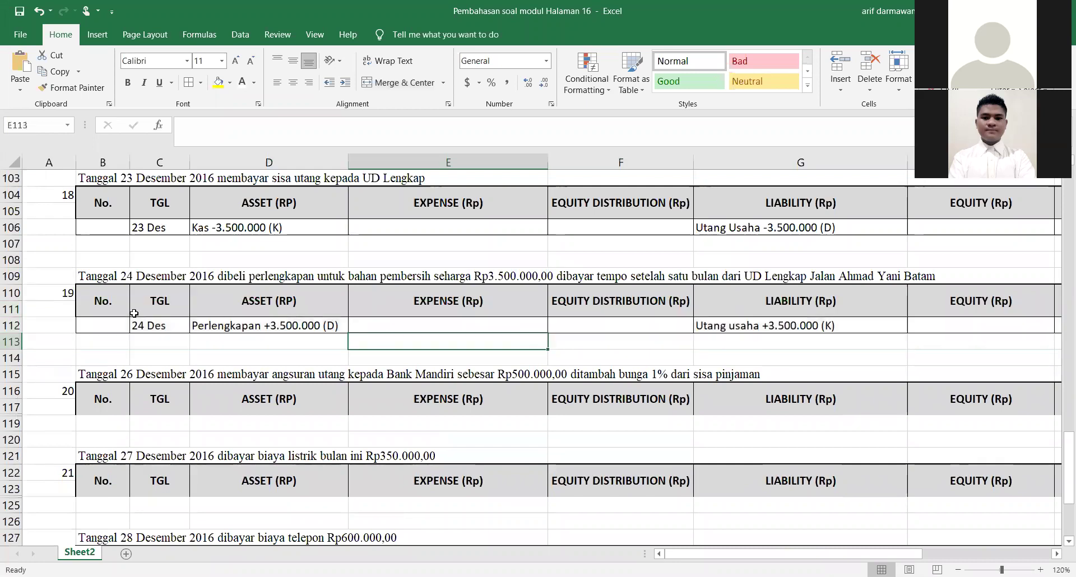
{"action": "left_click", "coordinate": [290, 327]}
{"action": "left_click", "coordinate": [751, 319]}
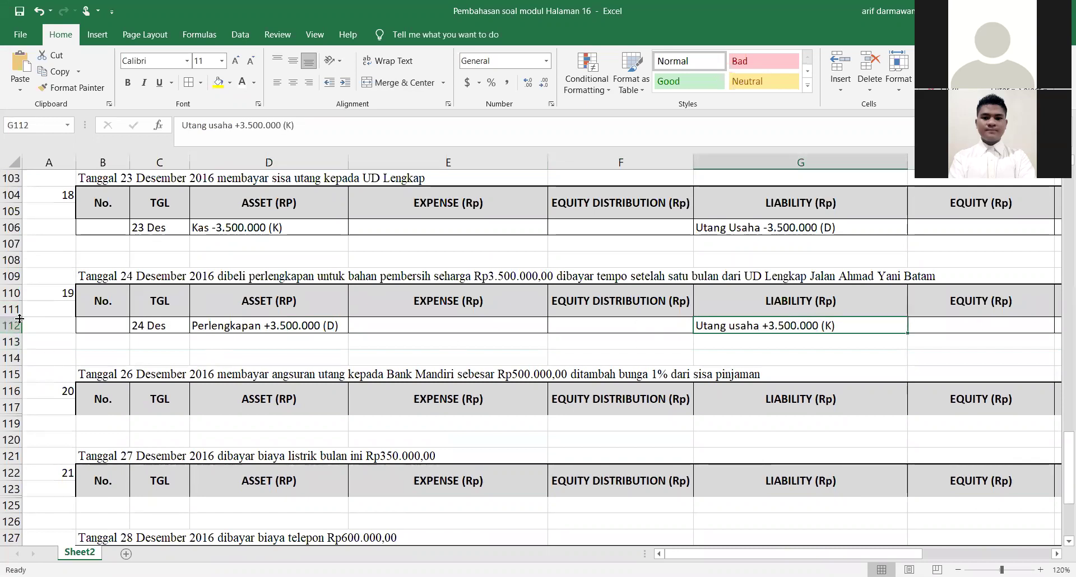
Enter the remaining loan balance 49500000 in cell F114 above transaction 20
{"action": "scroll", "coordinate": [25, 362], "scroll_direction": "down", "scroll_amount": 1}
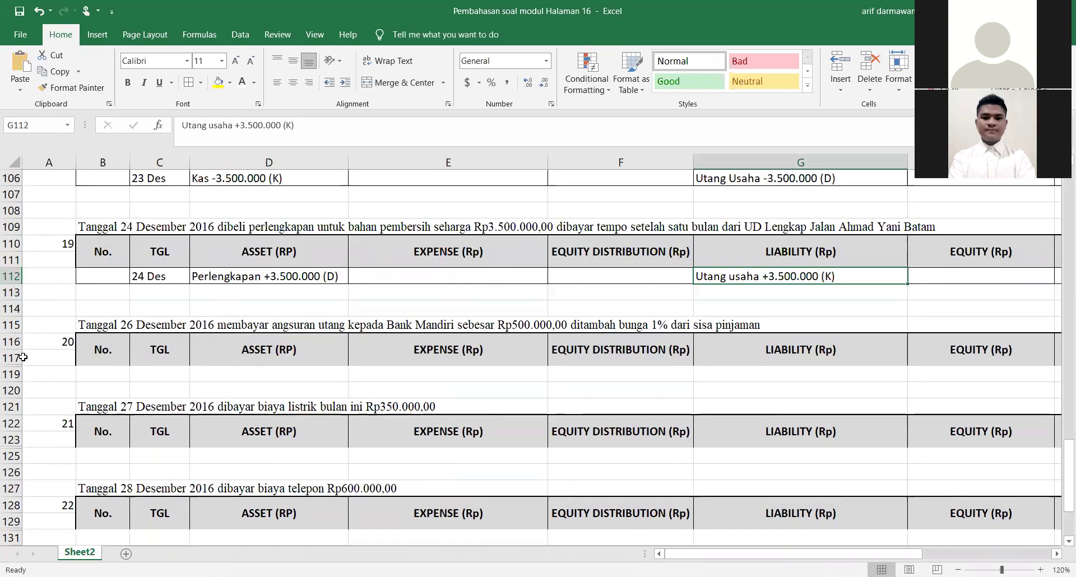
{"action": "left_click_drag", "start_coordinate": [23, 357], "coordinate": [23, 374]}
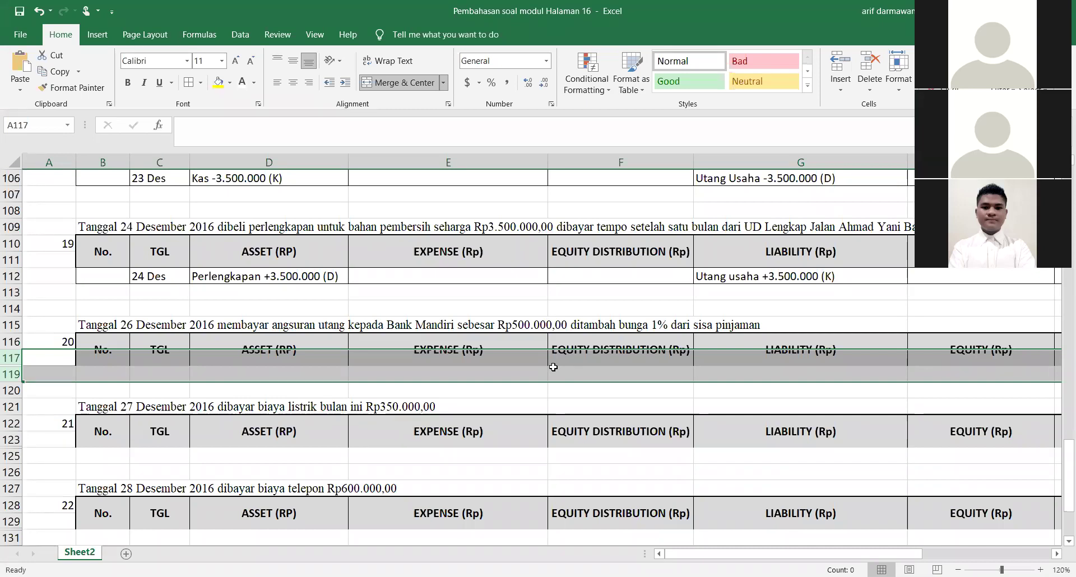
{"action": "left_click", "coordinate": [573, 307]}
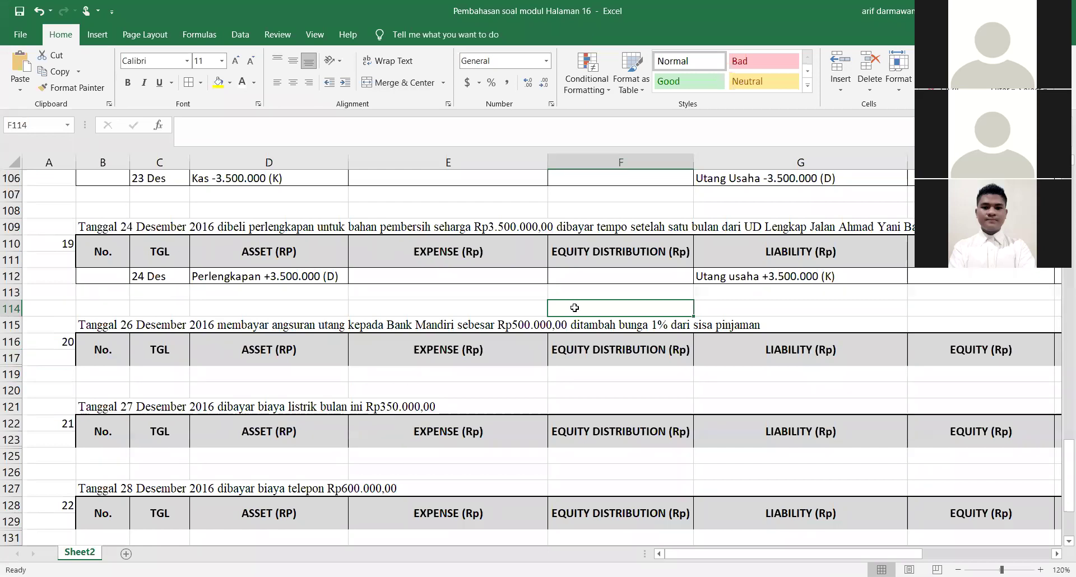
{"action": "type", "text": "4"}
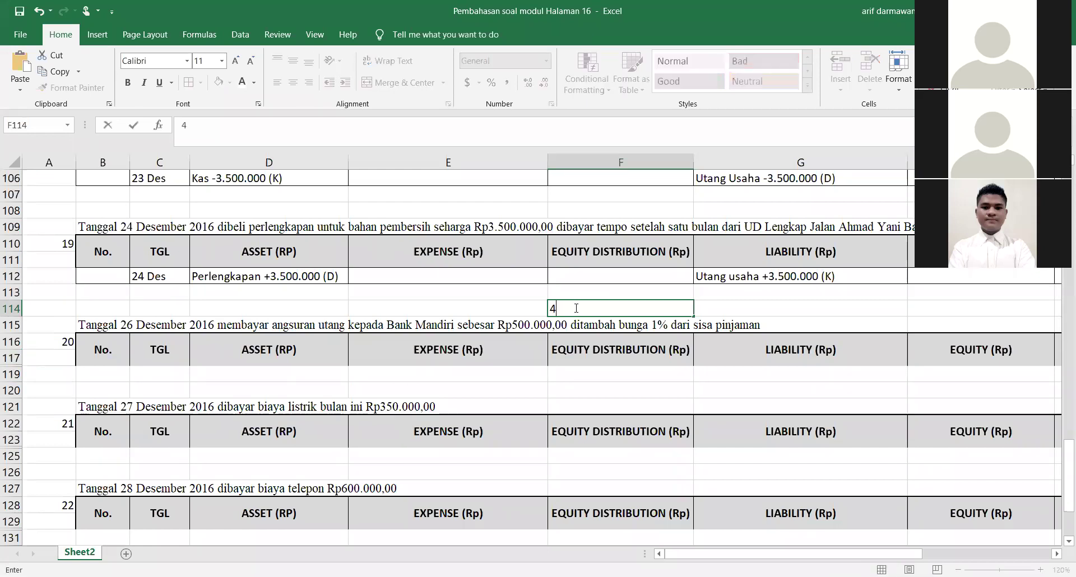
{"action": "type", "text": "9500000"}
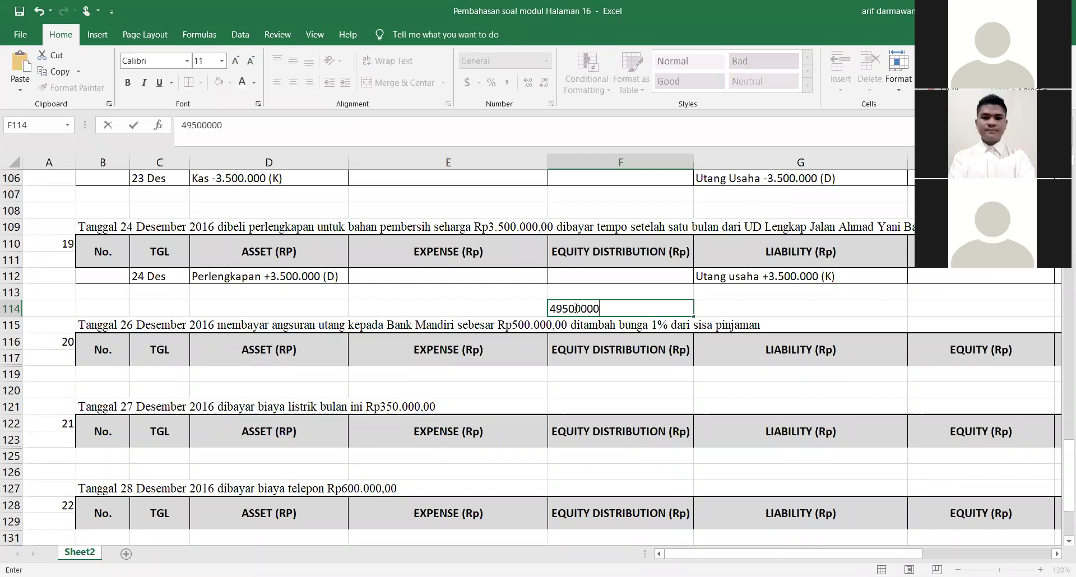
{"action": "key", "text": "Return"}
Calculate the 1% interest rate in cell G114 with the formula =1/100
{"action": "key", "text": "Right"}
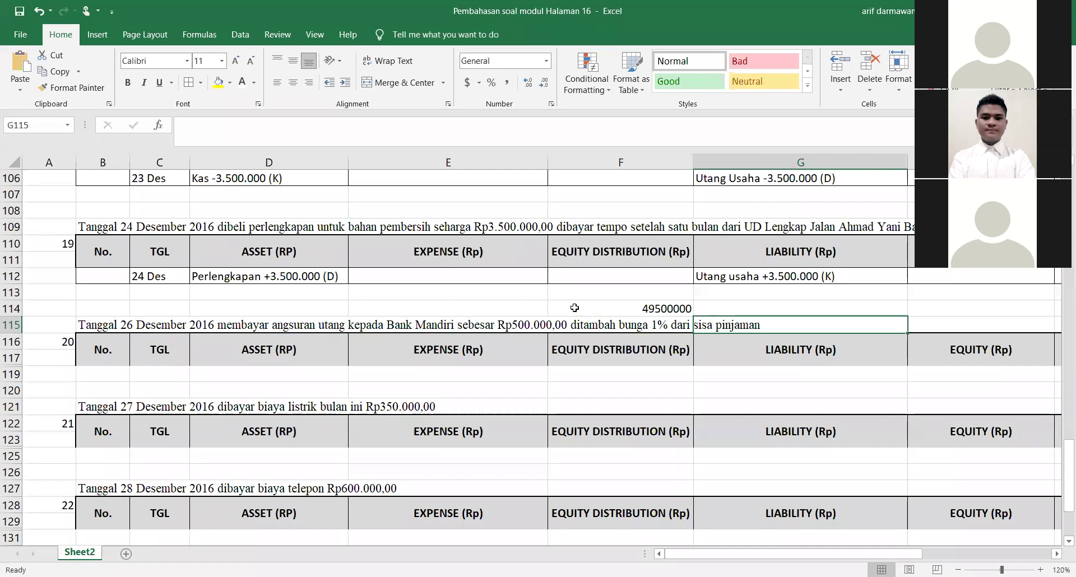
{"action": "type", "text": "="}
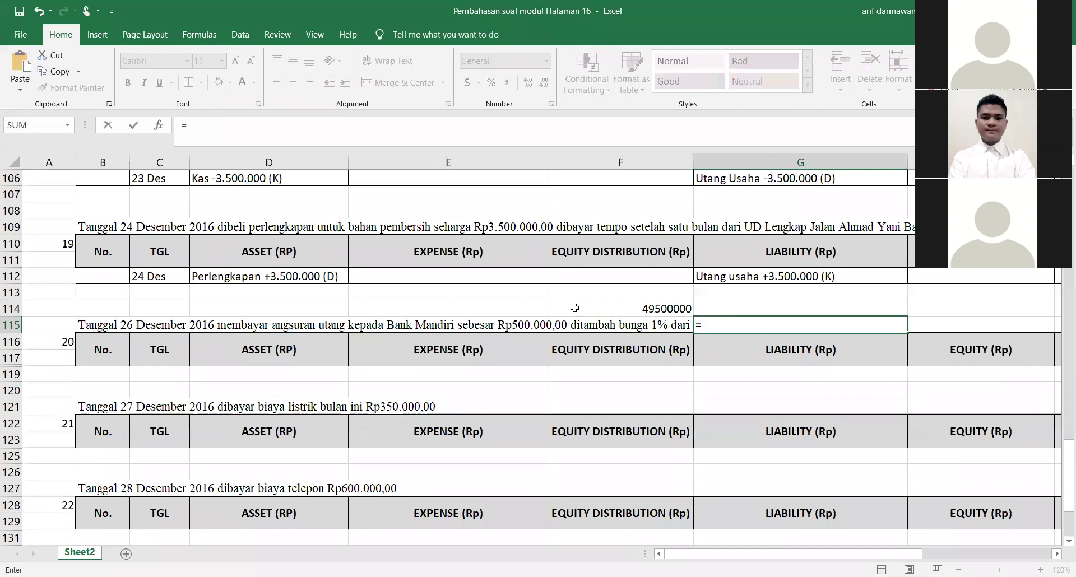
{"action": "key", "text": "Escape"}
{"action": "key", "text": "Up"}
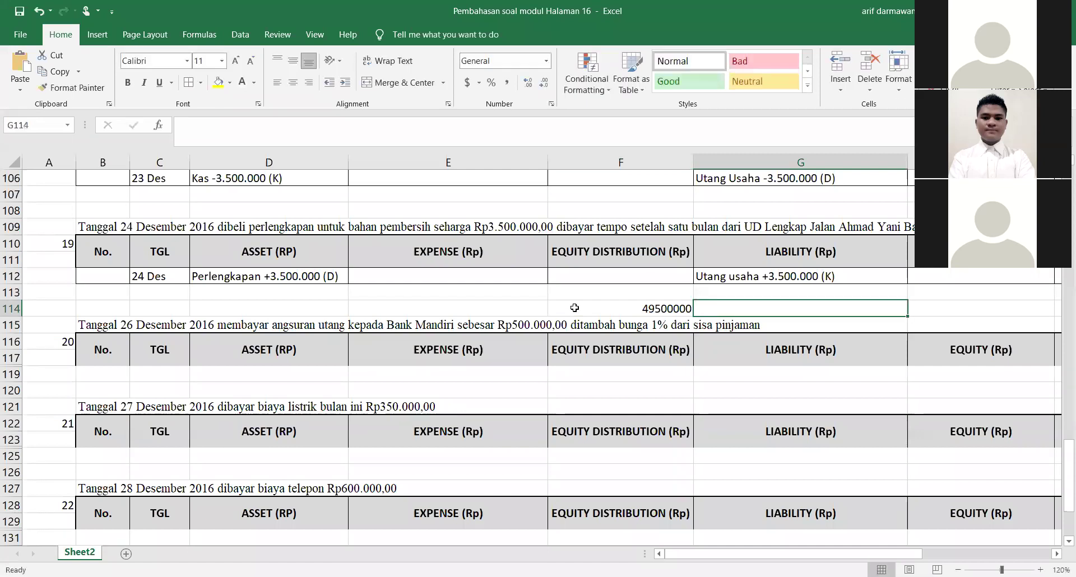
{"action": "type", "text": "="}
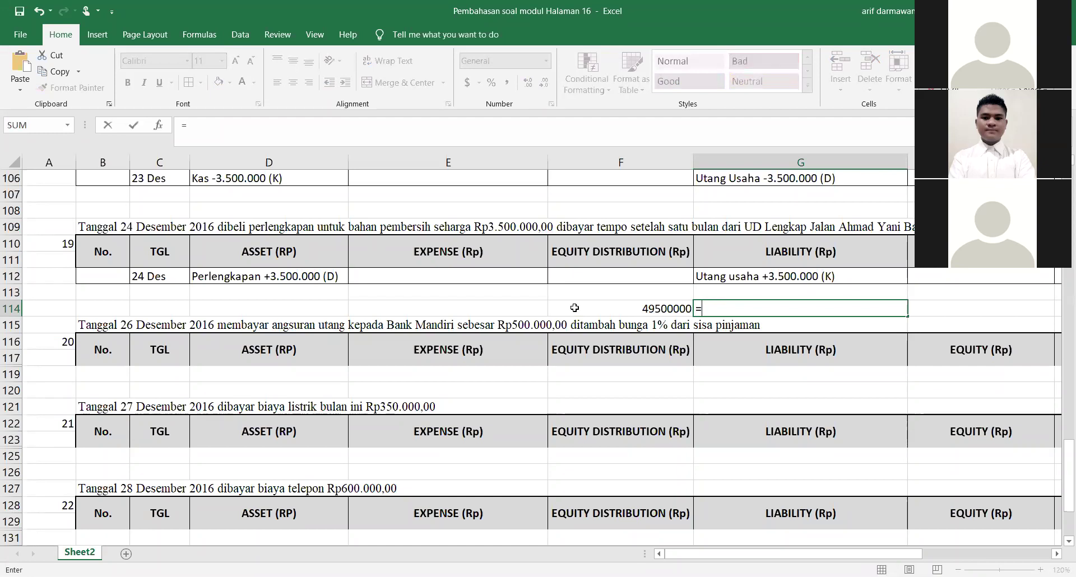
{"action": "type", "text": "1/!000"}
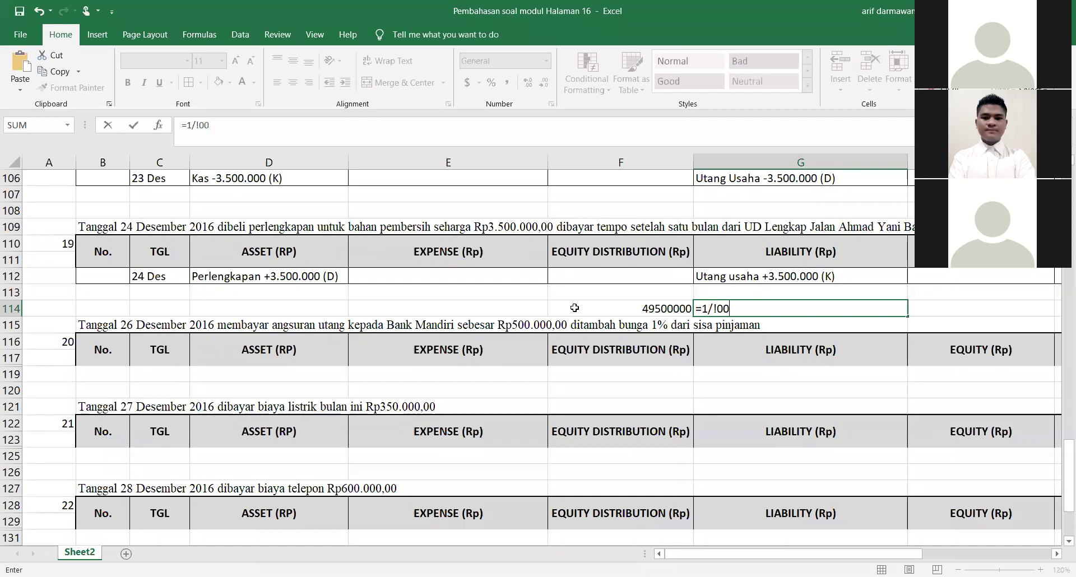
{"action": "key", "text": "BackSpace"}
{"action": "key", "text": "BackSpace"}
{"action": "key", "text": "BackSpace"}
{"action": "key", "text": "BackSpace"}
{"action": "type", "text": "100"}
{"action": "key", "text": "Return"}
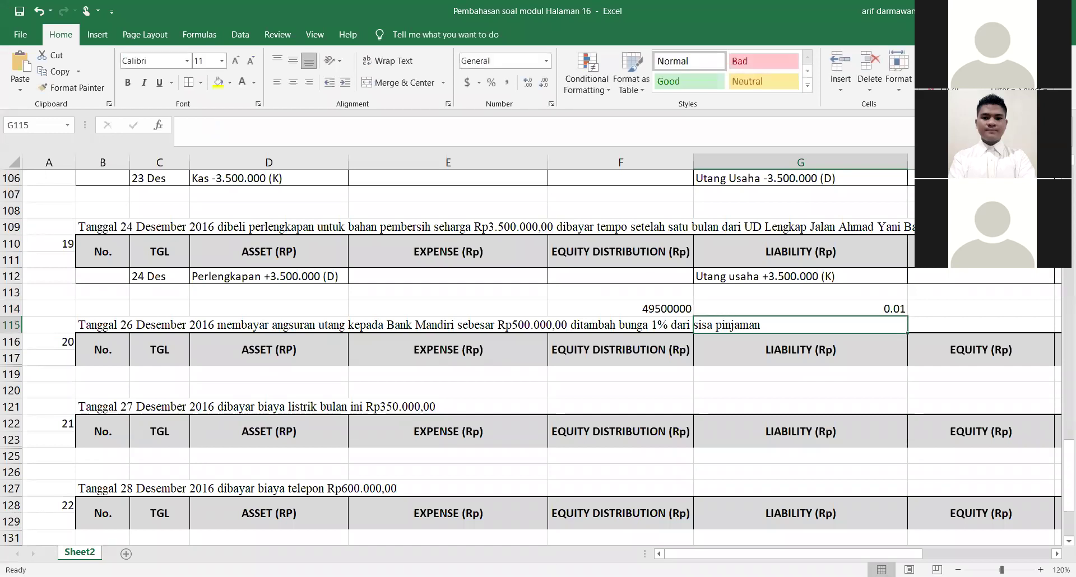
Replace the formula in G114 with =0,01*F114 and accept the proposed formula correction
{"action": "left_click_drag", "start_coordinate": [791, 558], "coordinate": [844, 559]}
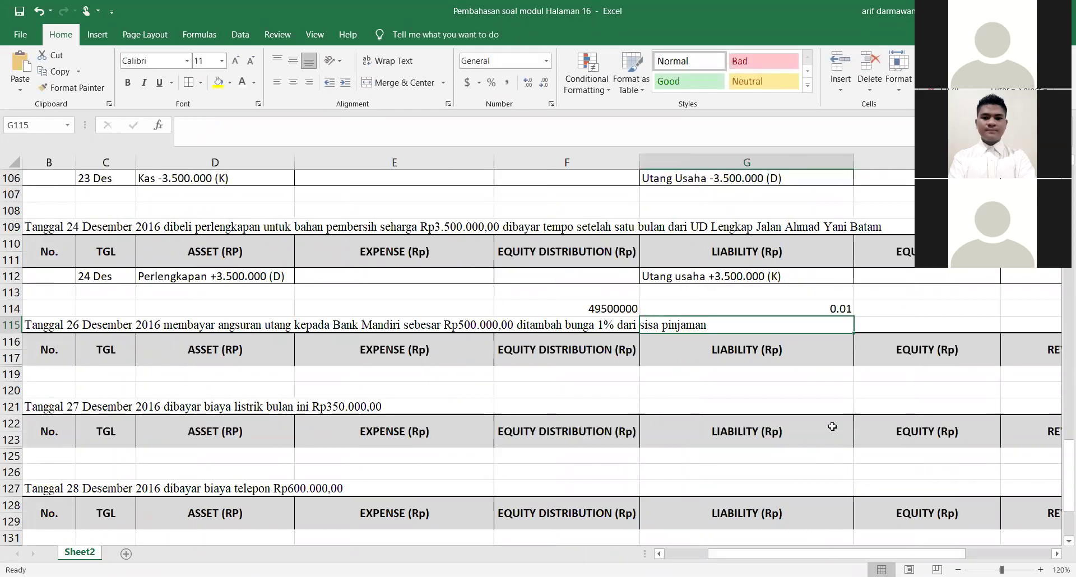
{"action": "left_click", "coordinate": [811, 311]}
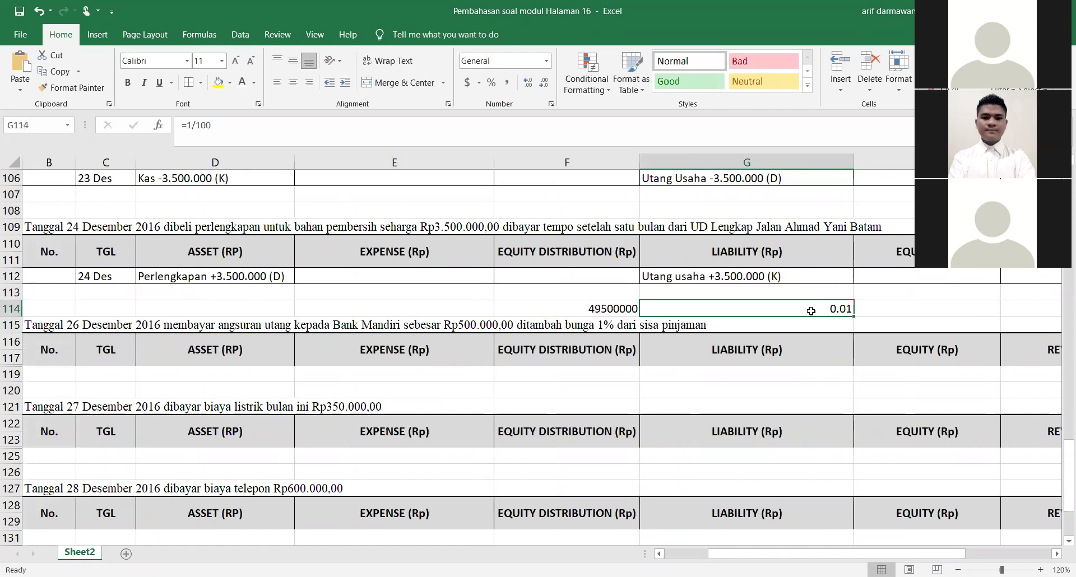
{"action": "type", "text": "=0,0"}
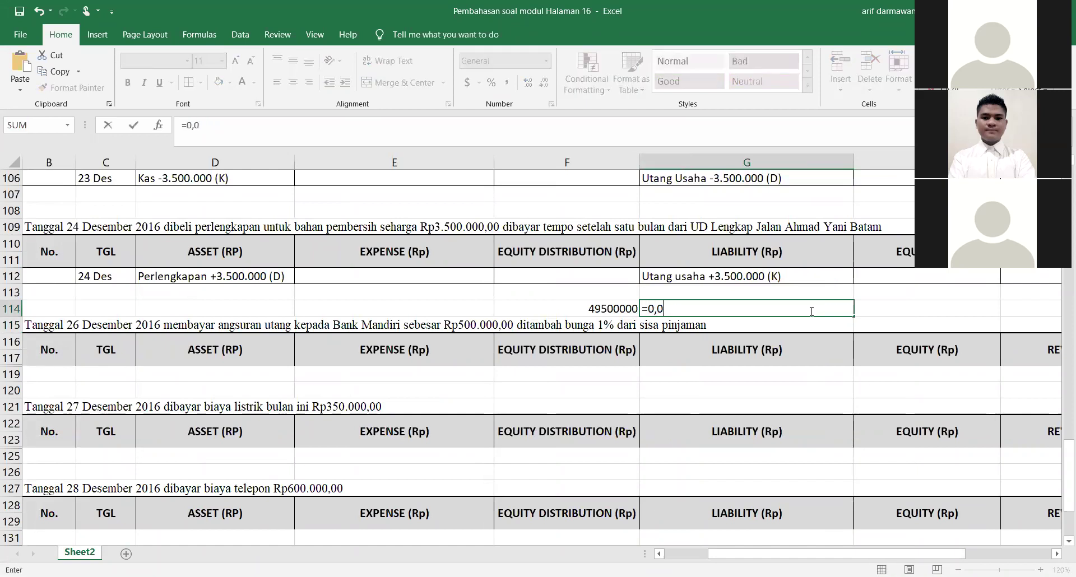
{"action": "type", "text": "1*"}
{"action": "left_click", "coordinate": [606, 311]}
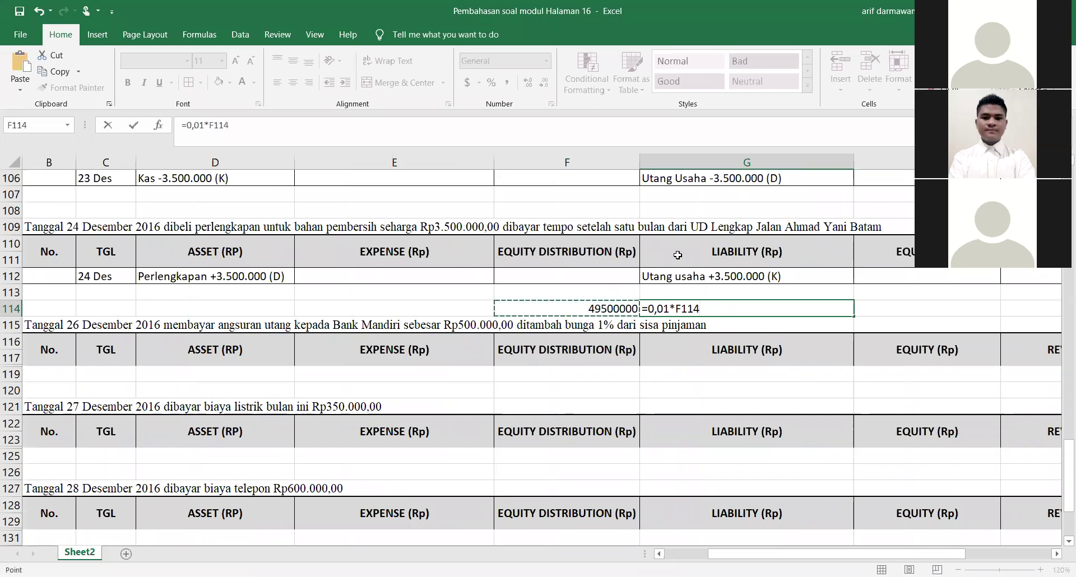
{"action": "key", "text": "Return"}
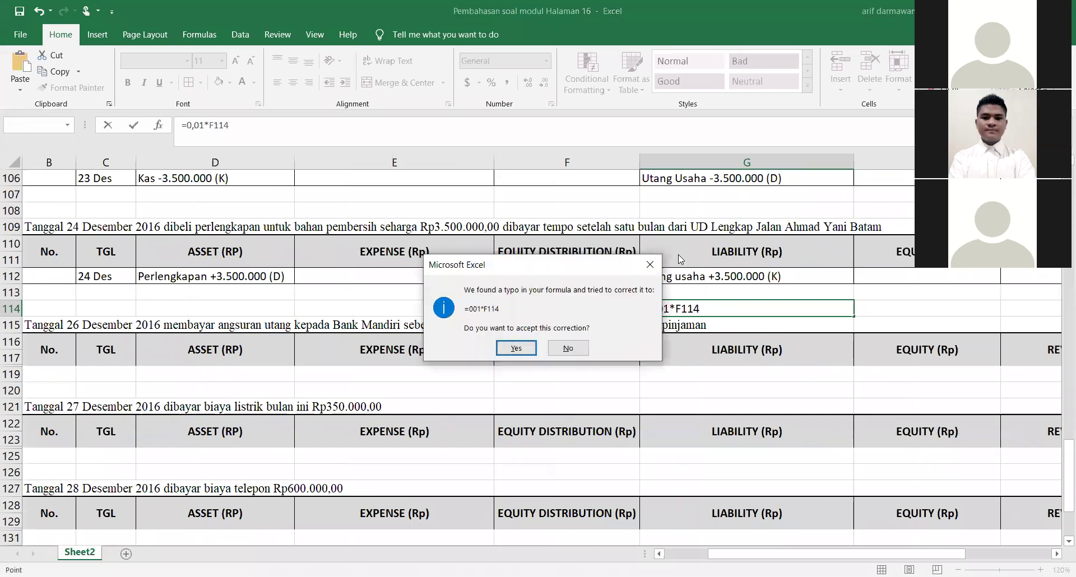
{"action": "key", "text": "Return"}
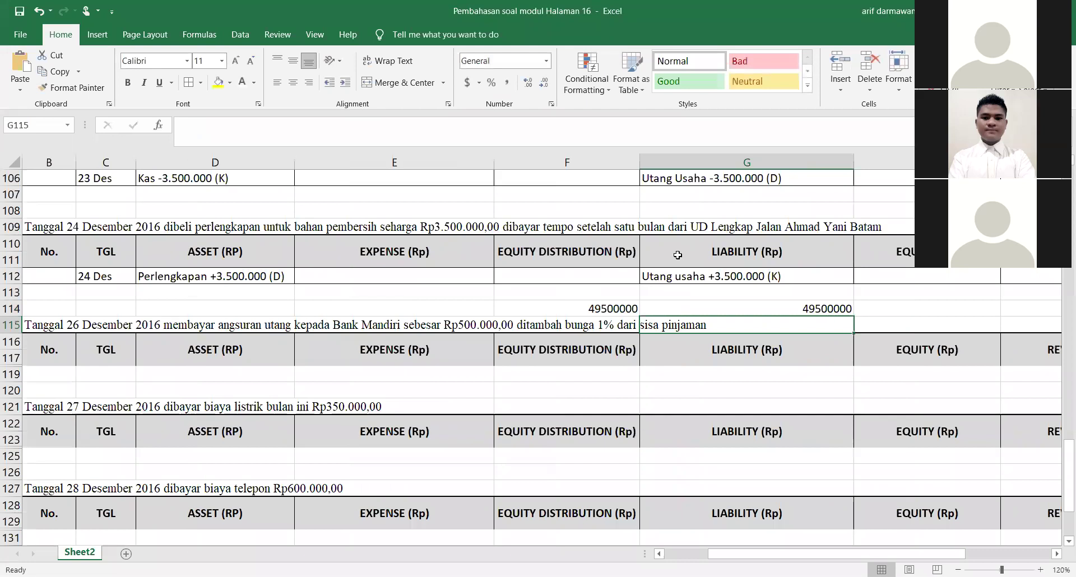
Change the multiplier in the G114 formula to a percentage so it reads =1%*F114
{"action": "double_click", "coordinate": [701, 306]}
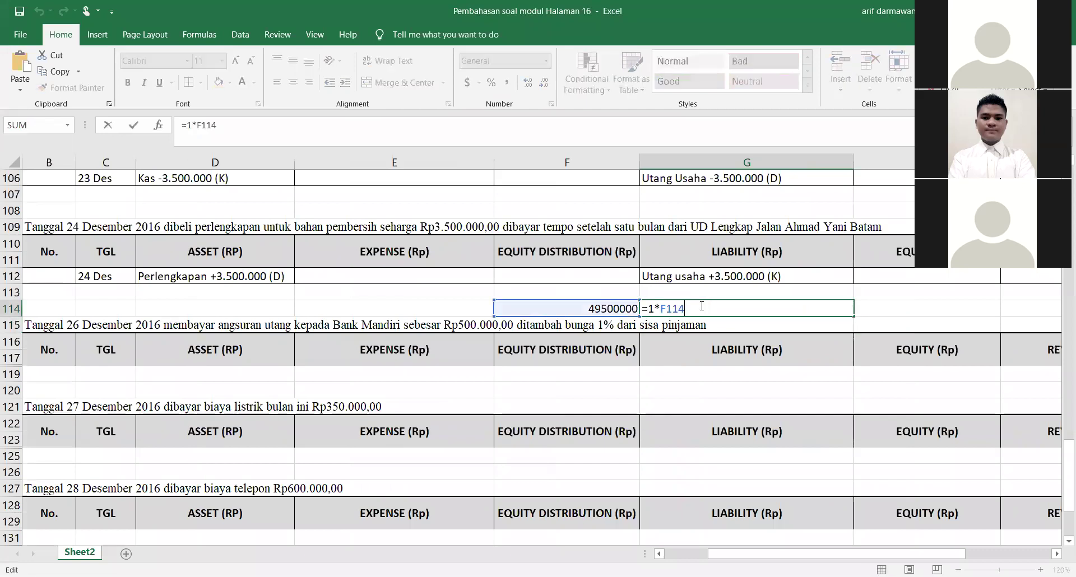
{"action": "left_click", "coordinate": [654, 309]}
{"action": "type", "text": "%"}
{"action": "key", "text": "Return"}
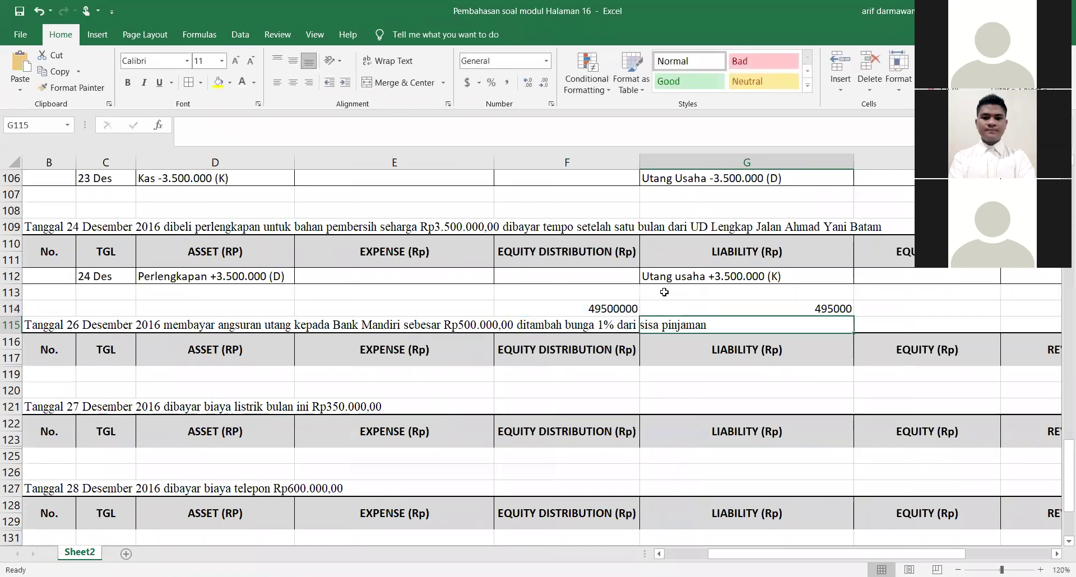
Format the interest amount in G114 with the comma style and no decimal places
{"action": "left_click", "coordinate": [837, 307]}
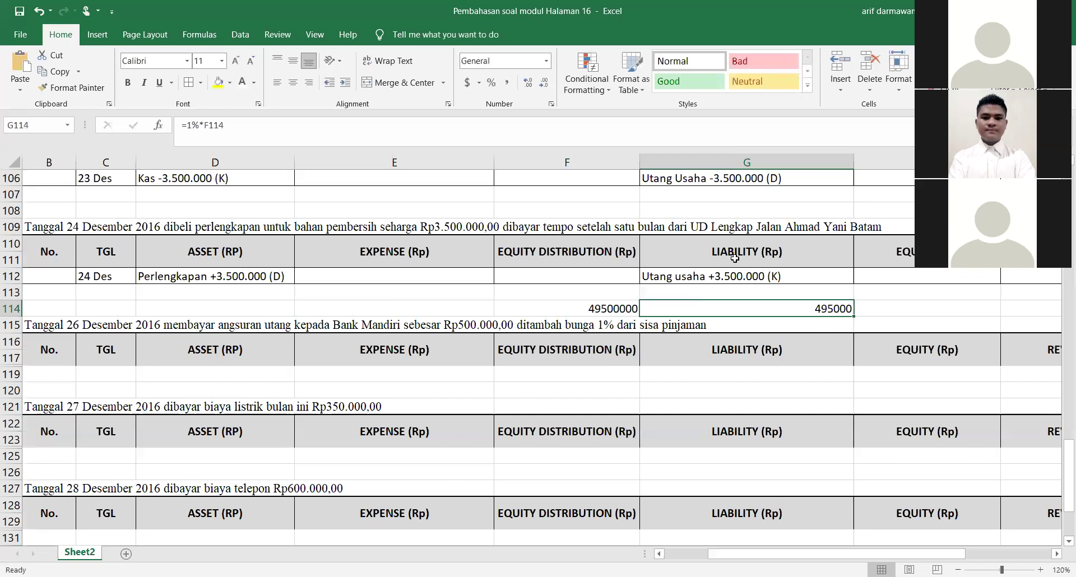
{"action": "left_click", "coordinate": [508, 84]}
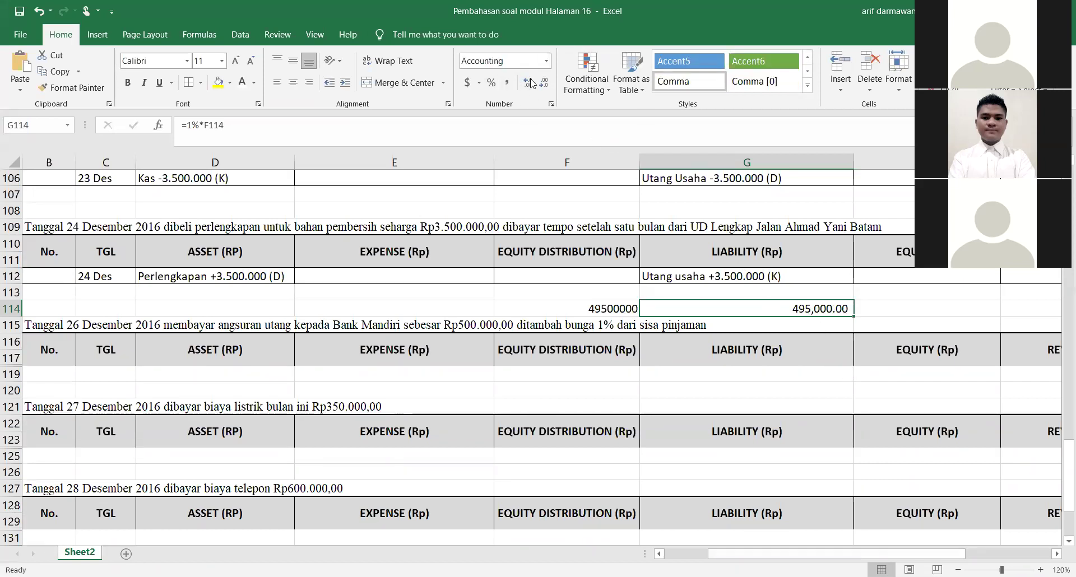
{"action": "left_click", "coordinate": [529, 83]}
{"action": "left_click", "coordinate": [543, 83]}
{"action": "left_click", "coordinate": [543, 83]}
{"action": "left_click", "coordinate": [543, 83]}
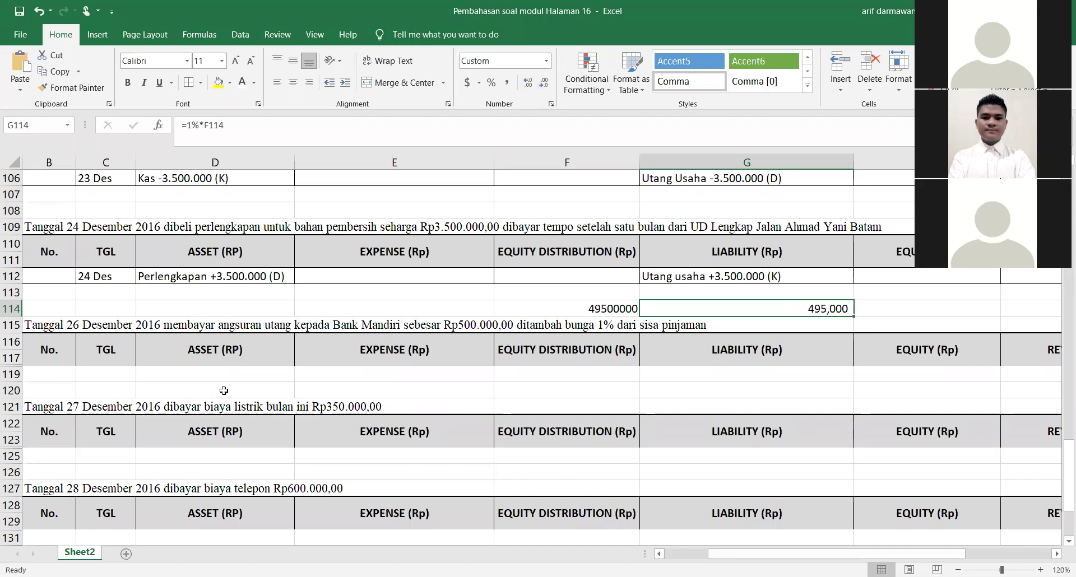
Unhide the answer row of transaction 20 between rows 117 and 119 and select its cash entry
{"action": "left_click_drag", "start_coordinate": [751, 555], "coordinate": [712, 556]}
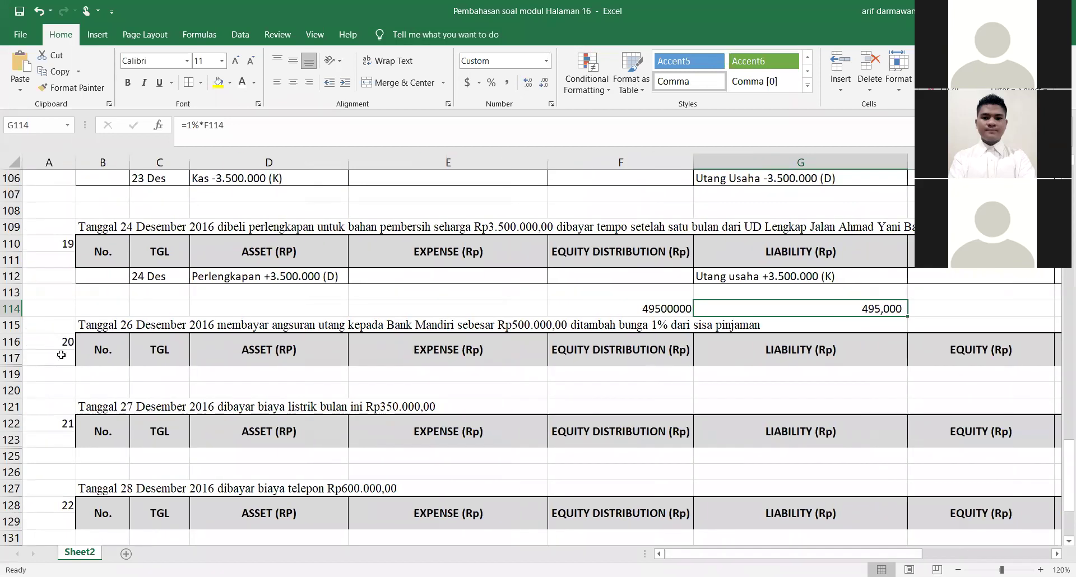
{"action": "left_click_drag", "start_coordinate": [7, 357], "coordinate": [34, 370]}
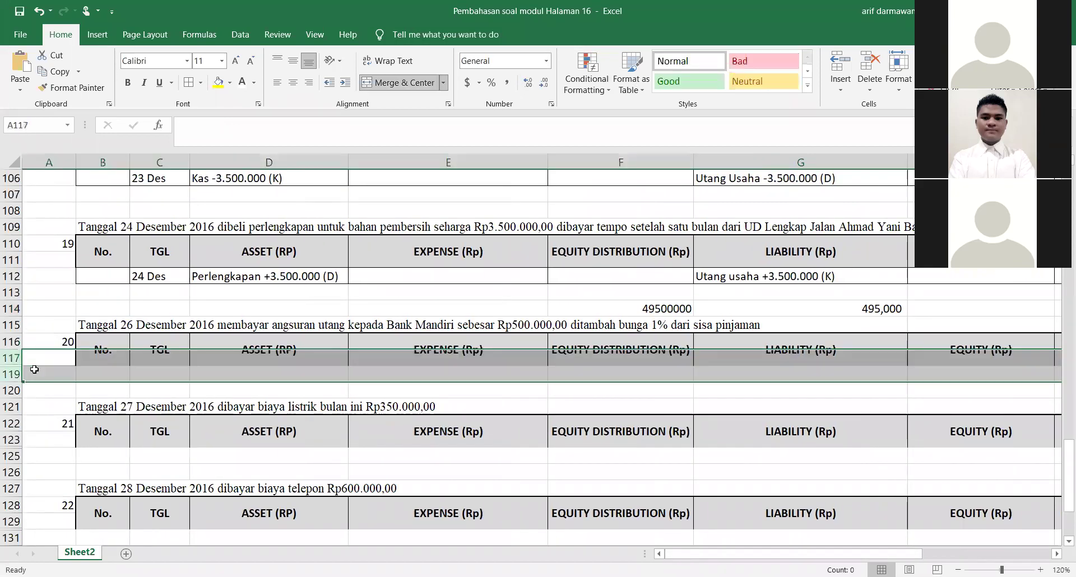
{"action": "right_click", "coordinate": [51, 364]}
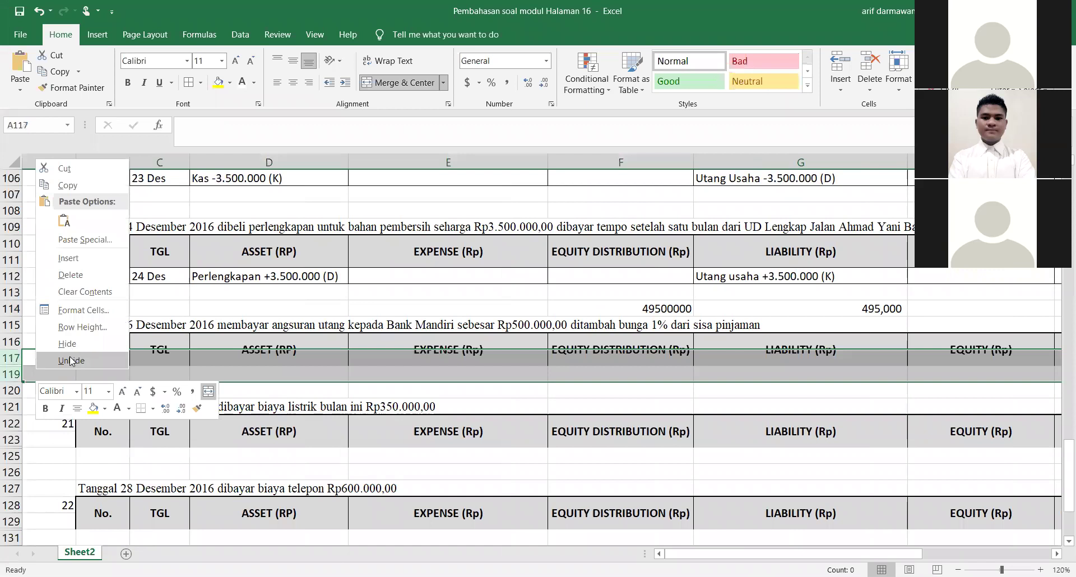
{"action": "left_click", "coordinate": [71, 360]}
{"action": "double_click", "coordinate": [250, 372]}
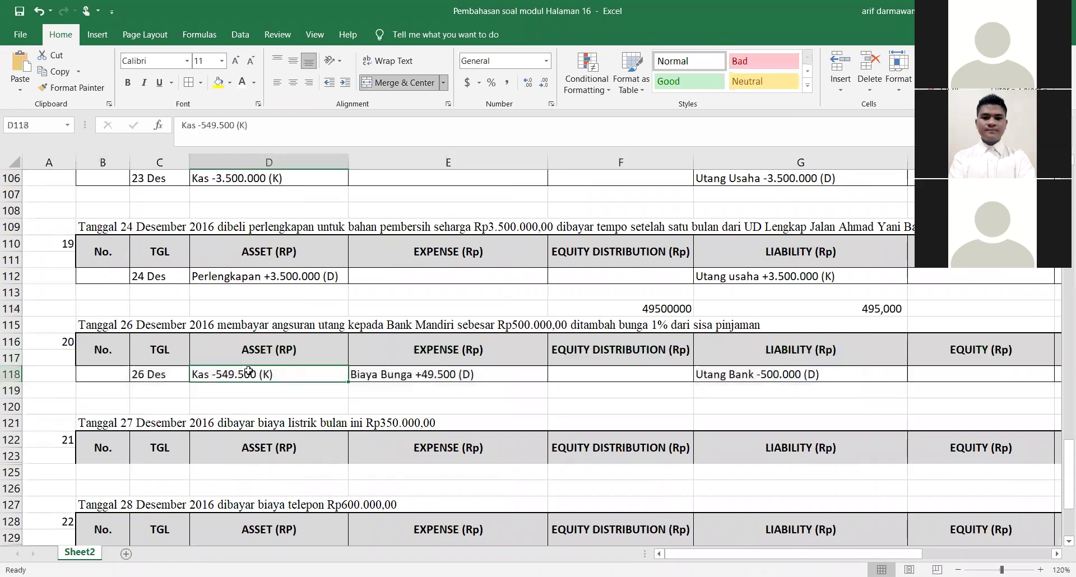
Correct the interest expense entry of transaction 20 in E118 to Biaya Bunga +495.000 (D)
{"action": "double_click", "coordinate": [436, 375]}
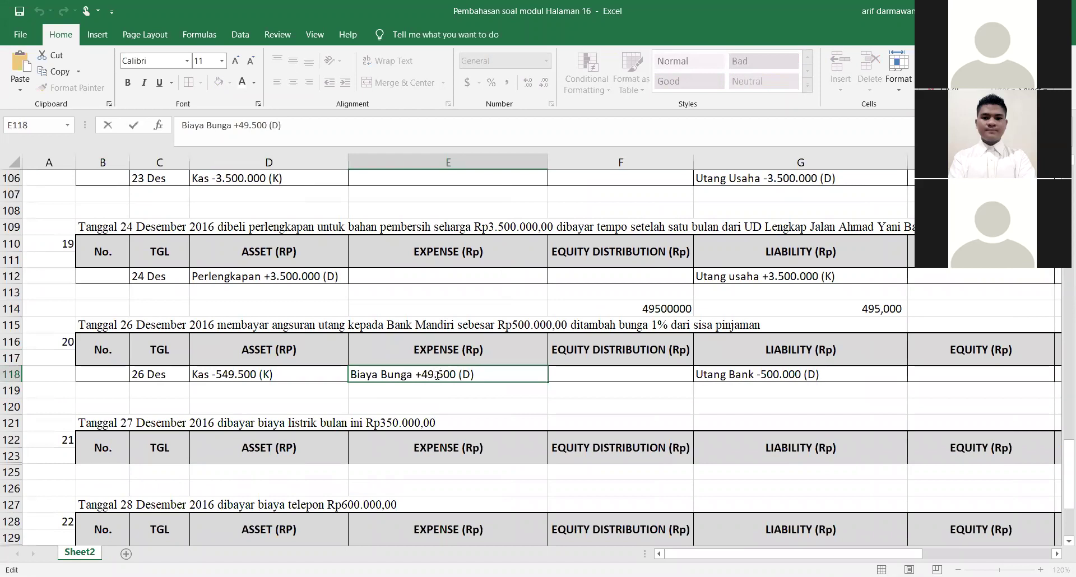
{"action": "key", "text": "BackSpace"}
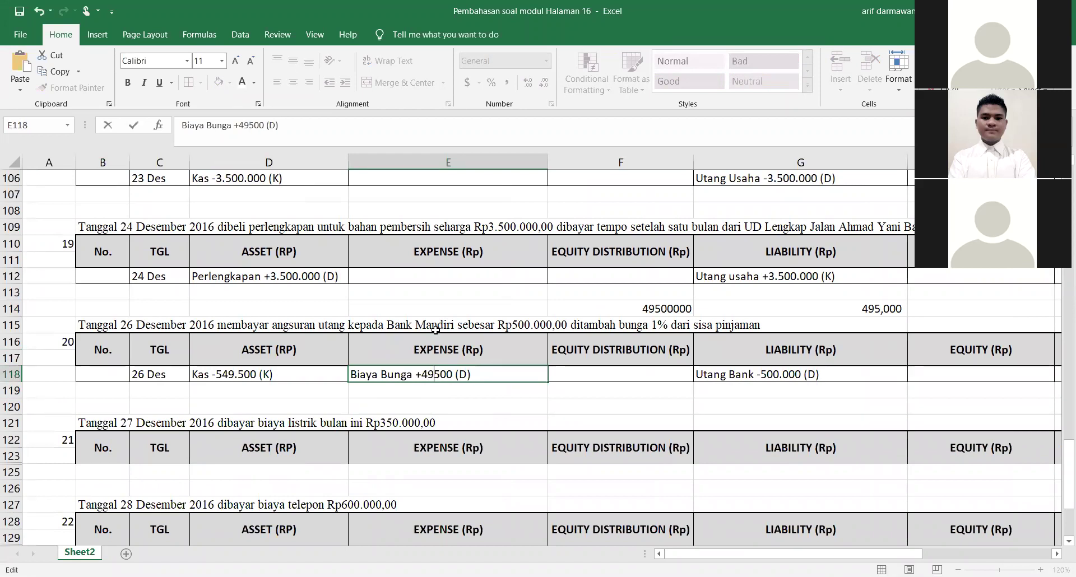
{"action": "key", "text": "Right"}
{"action": "type", "text": "."}
{"action": "key", "text": "Right"}
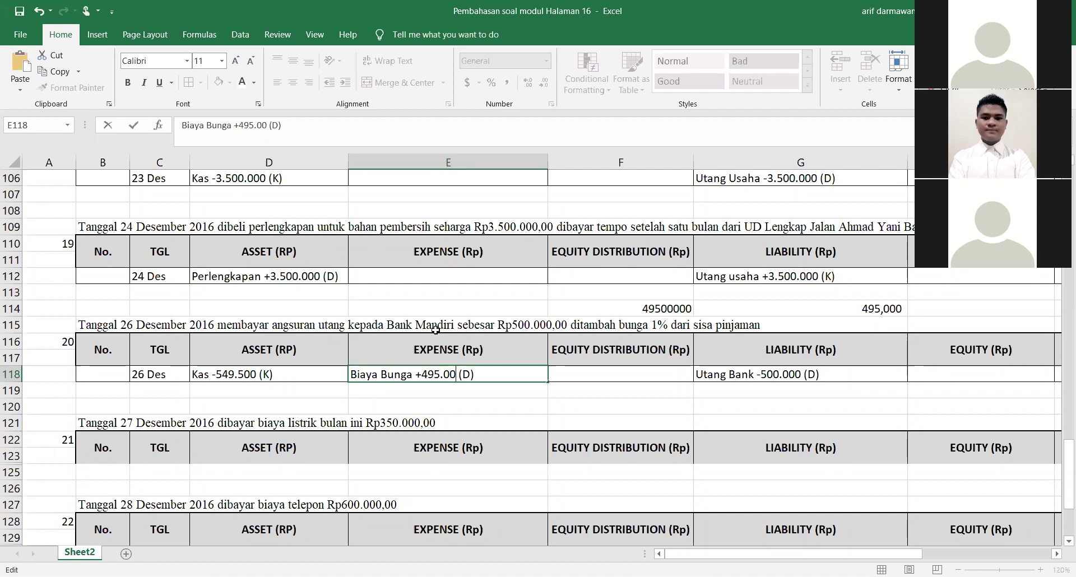
{"action": "type", "text": "0"}
{"action": "left_click", "coordinate": [427, 388]}
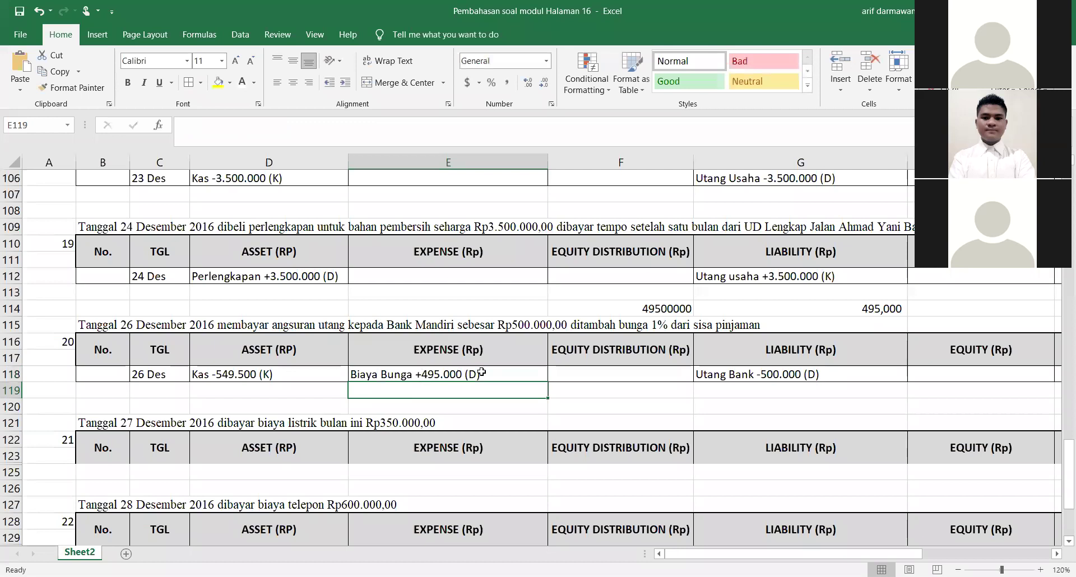
Correct the cash entry of transaction 20 in D118 to Kas -995.000 (K)
{"action": "left_click", "coordinate": [709, 371]}
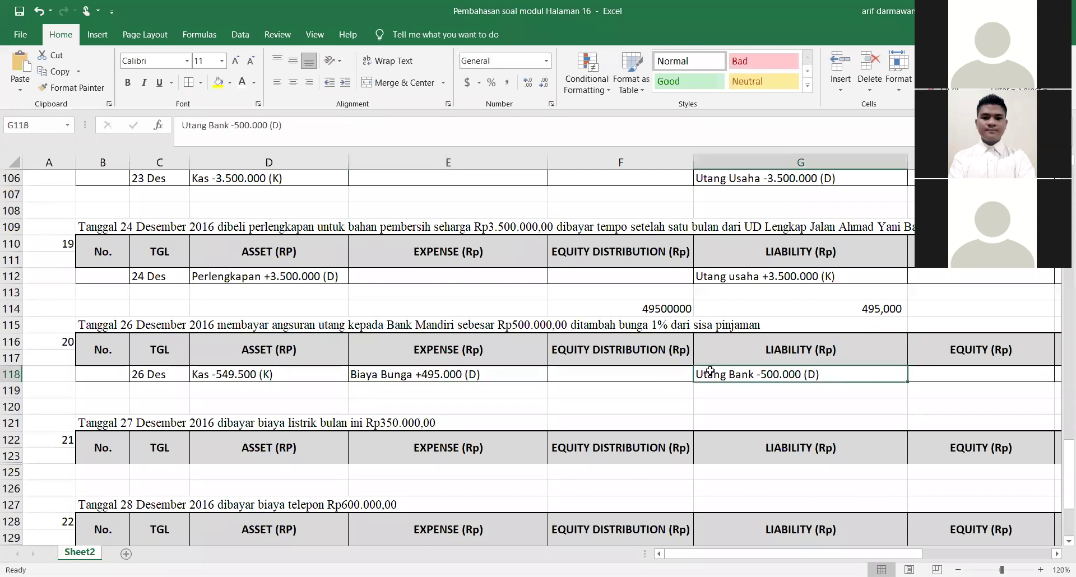
{"action": "double_click", "coordinate": [245, 368]}
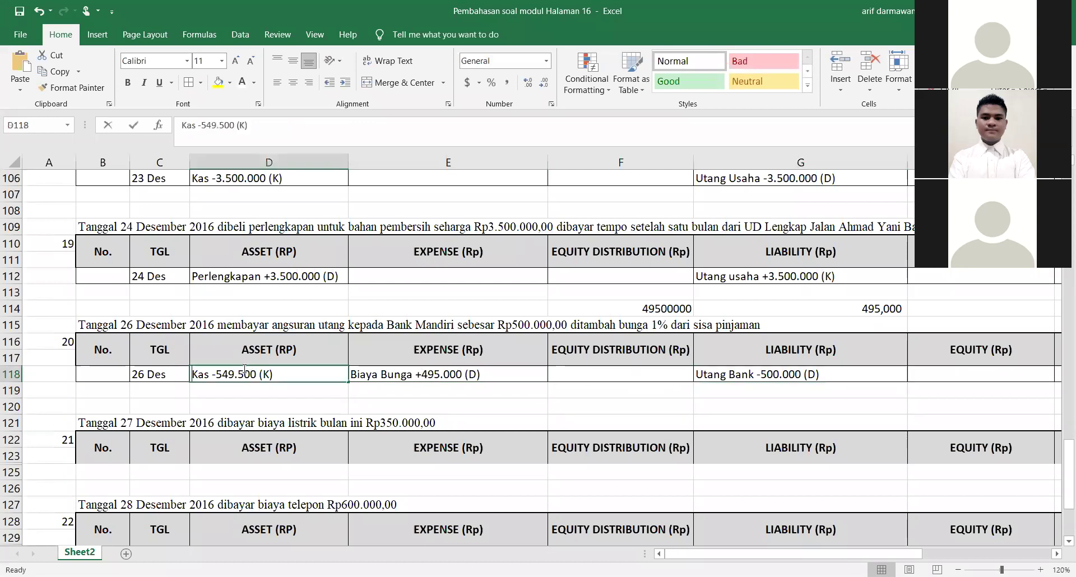
{"action": "key", "text": "BackSpace"}
{"action": "type", "text": "9"}
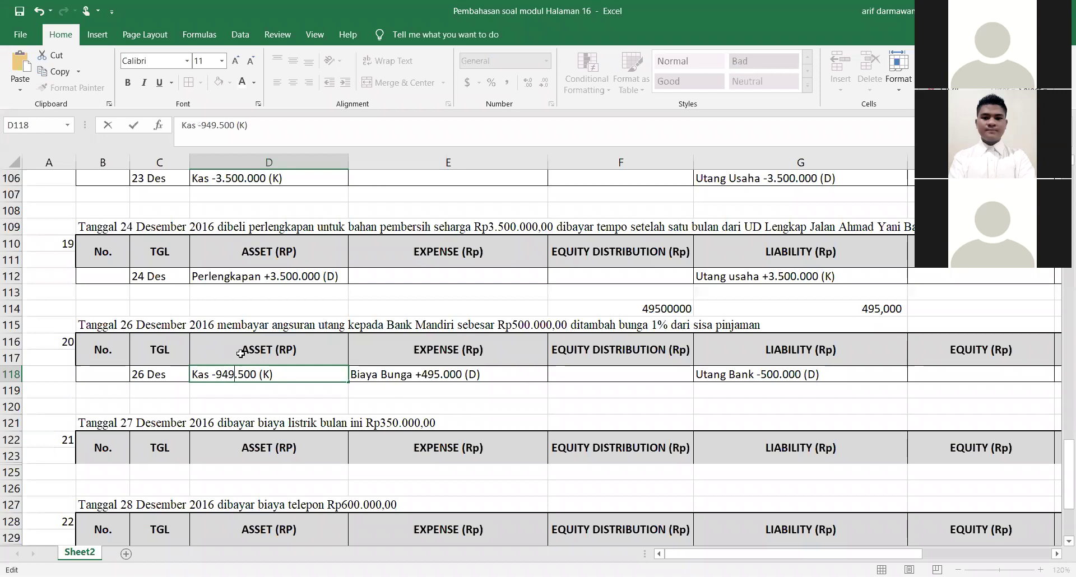
{"action": "key", "text": "Left"}
{"action": "key", "text": "BackSpace"}
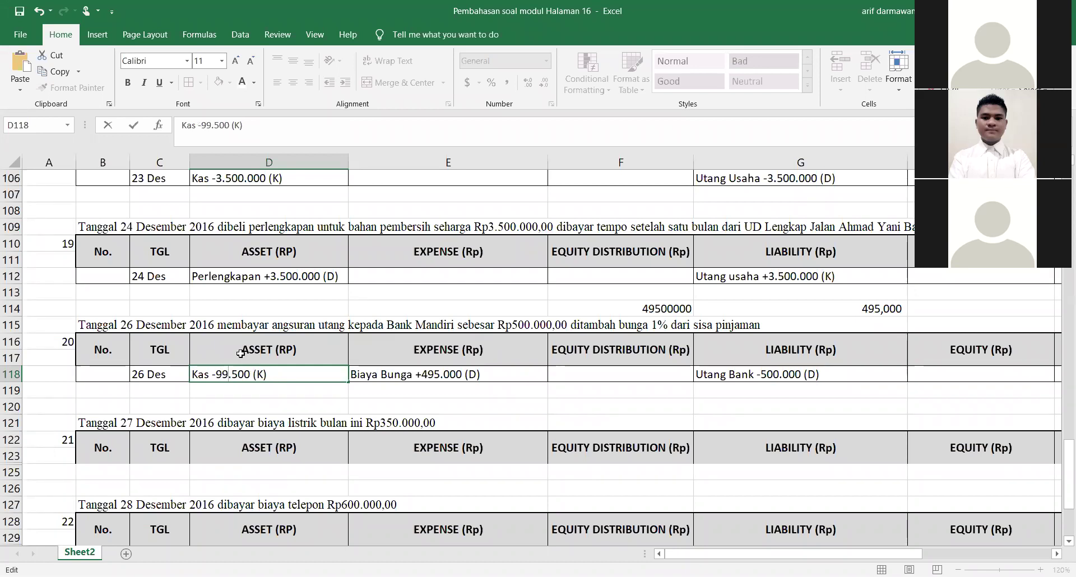
{"action": "type", "text": "5"}
{"action": "key", "text": "BackSpace"}
{"action": "type", "text": "0"}
{"action": "key", "text": "Return"}
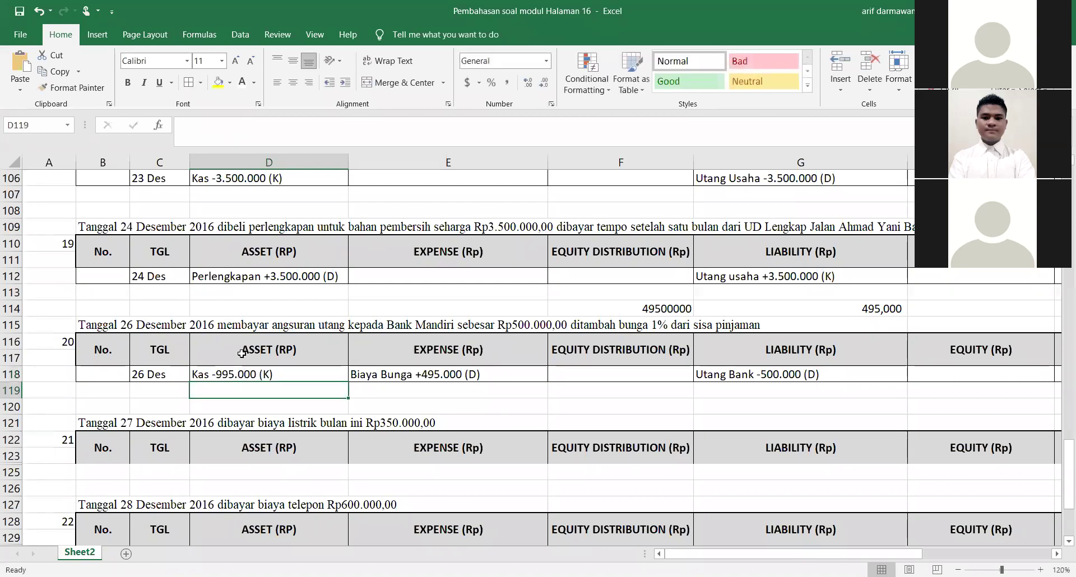
Review the cash, interest expense and bank debt entries of transaction 20 against its description
{"action": "left_click", "coordinate": [417, 385]}
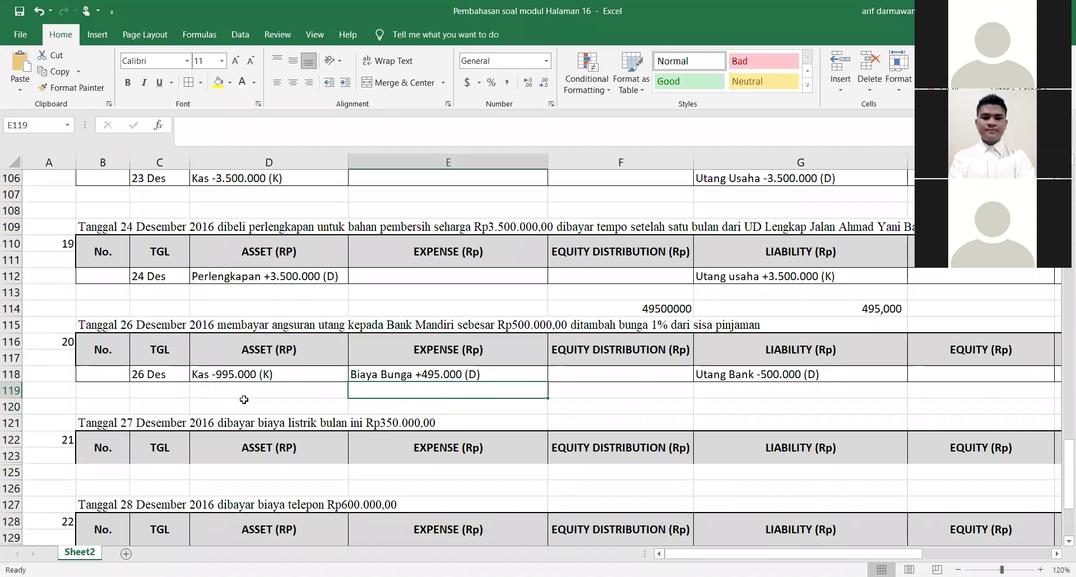
{"action": "left_click", "coordinate": [266, 374]}
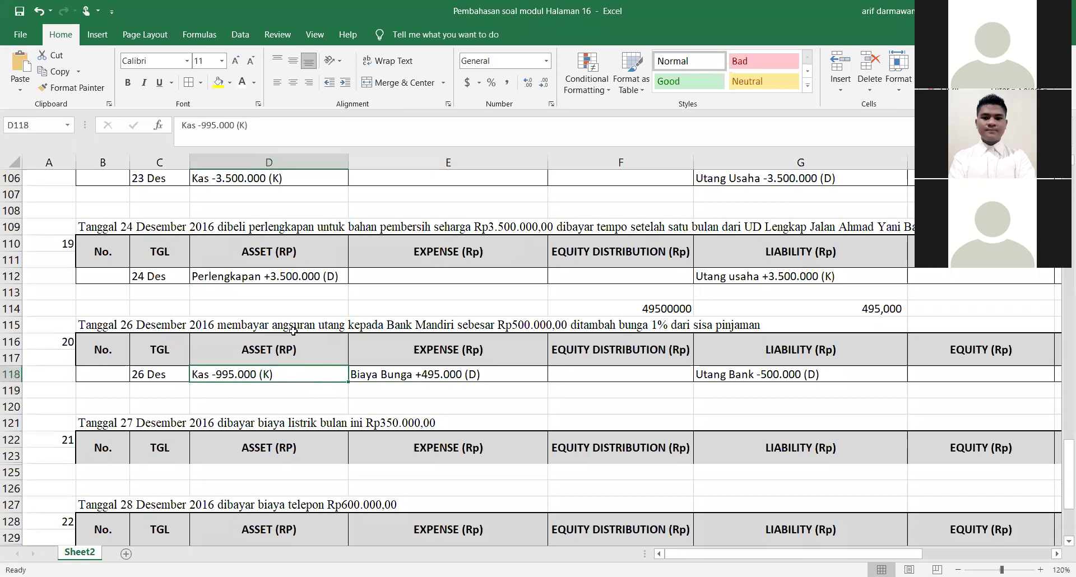
{"action": "left_click", "coordinate": [389, 374]}
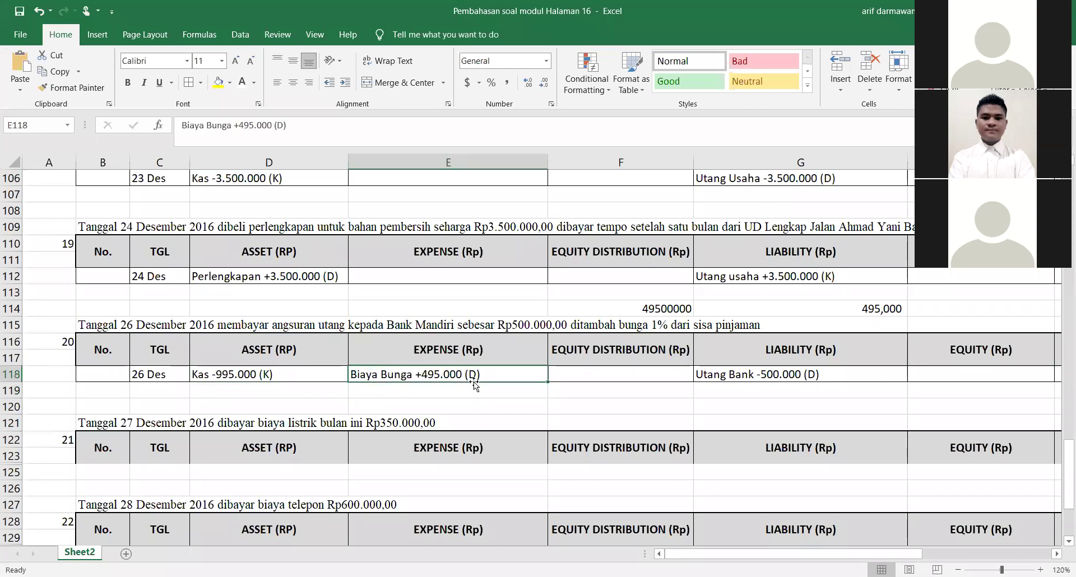
{"action": "left_click", "coordinate": [799, 375]}
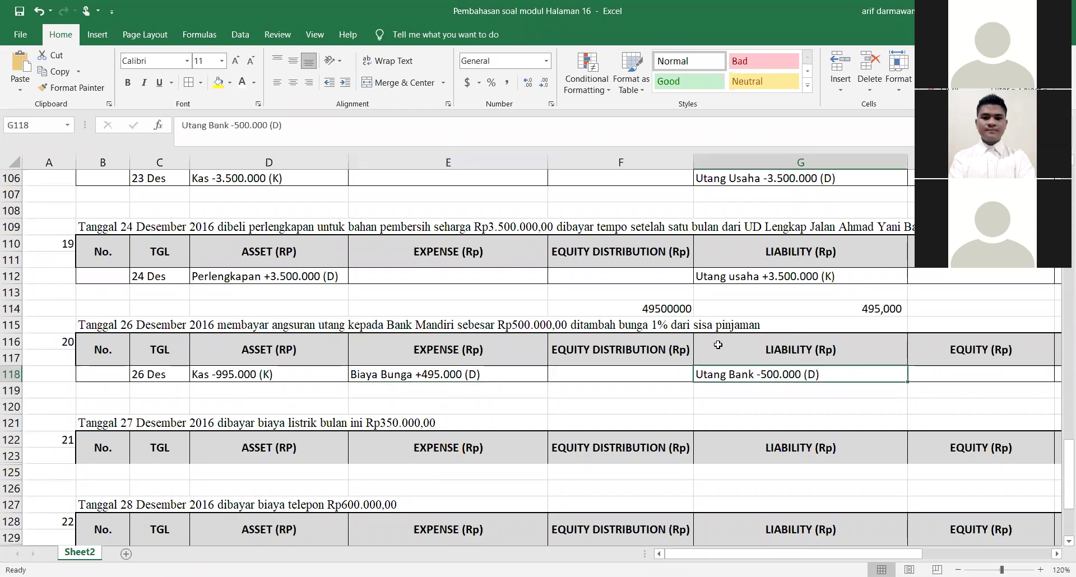
{"action": "left_click", "coordinate": [716, 390]}
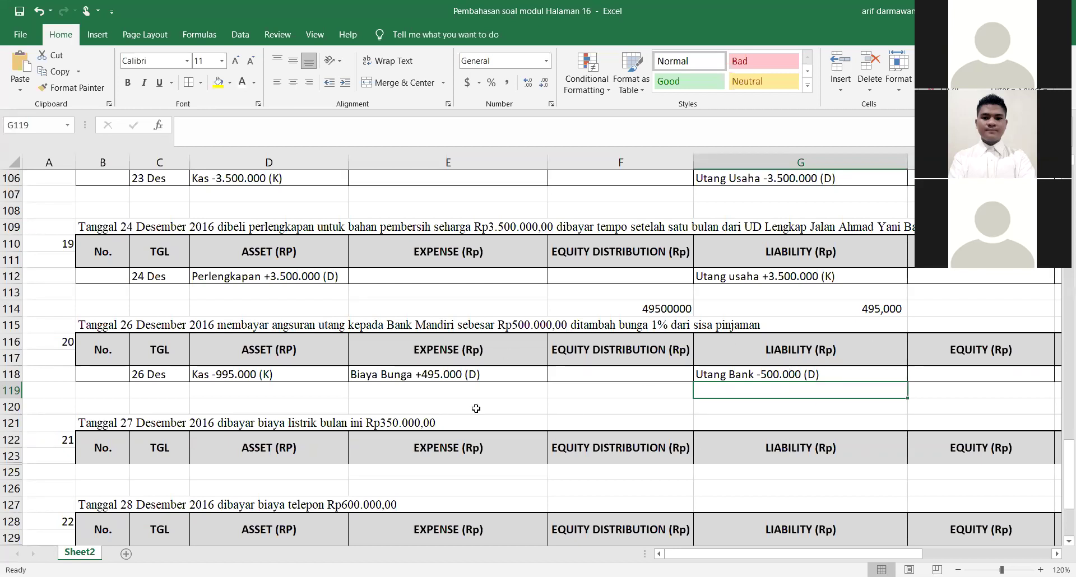
{"action": "left_click", "coordinate": [306, 392]}
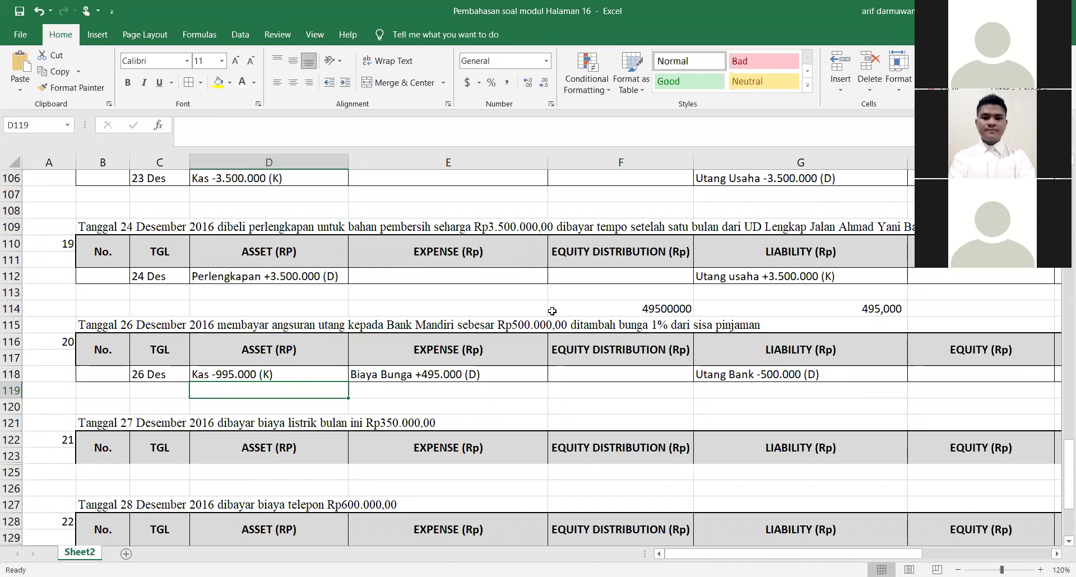
{"action": "left_click", "coordinate": [440, 397]}
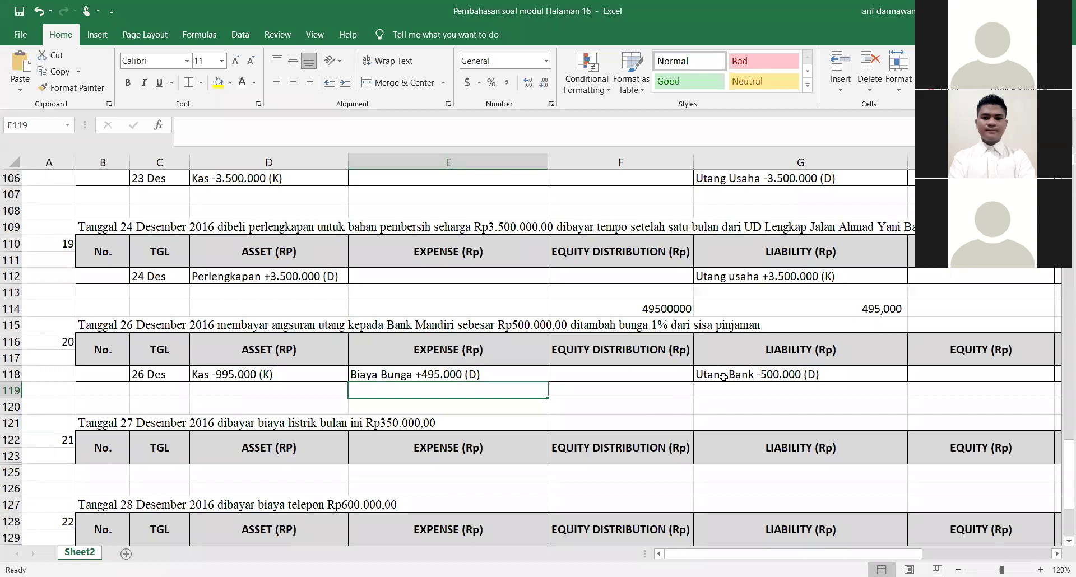
{"action": "left_click", "coordinate": [720, 388]}
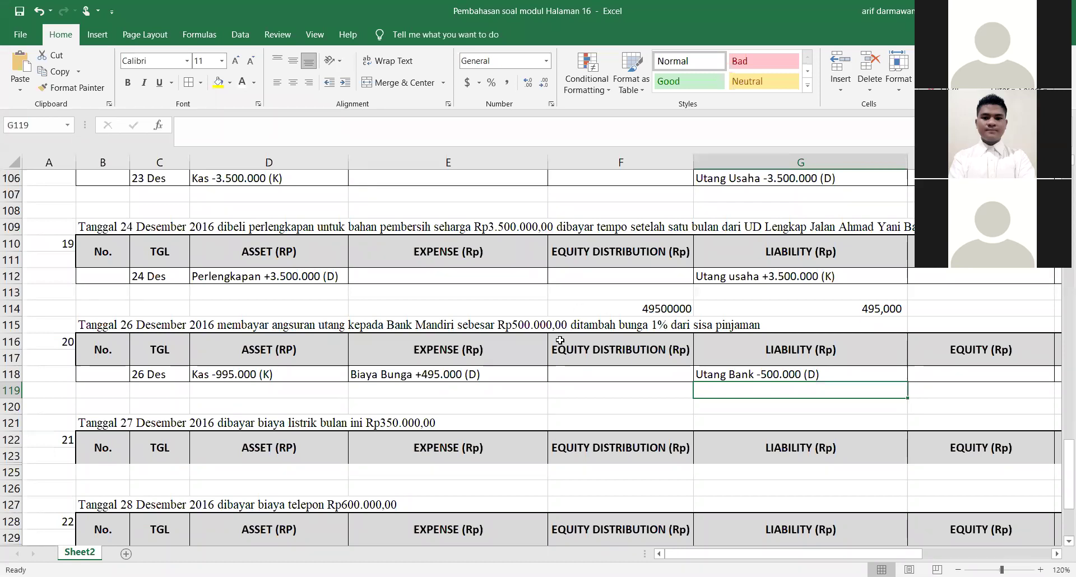
{"action": "left_click", "coordinate": [778, 322]}
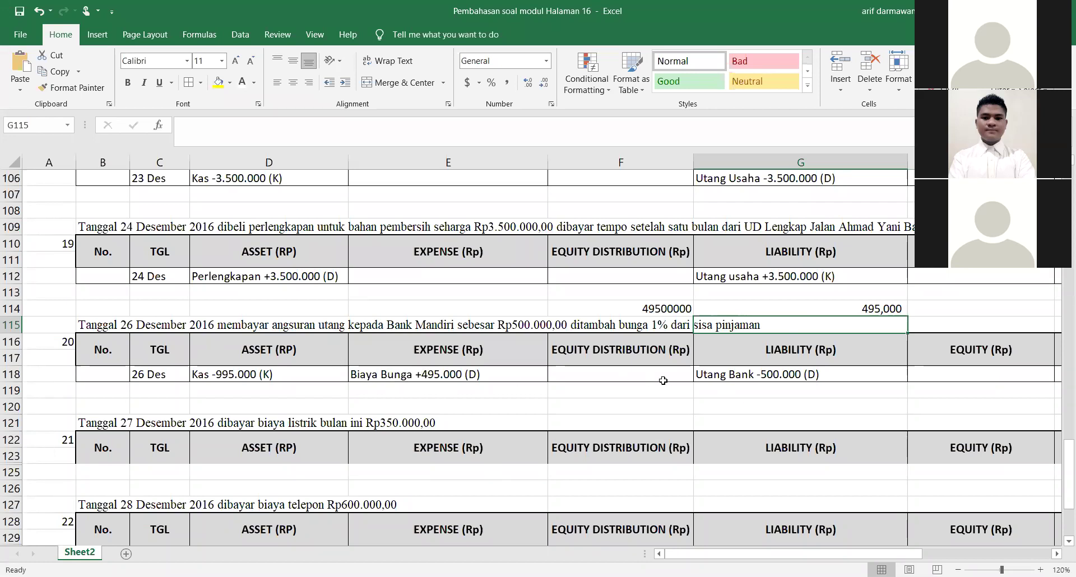
{"action": "left_click", "coordinate": [818, 389]}
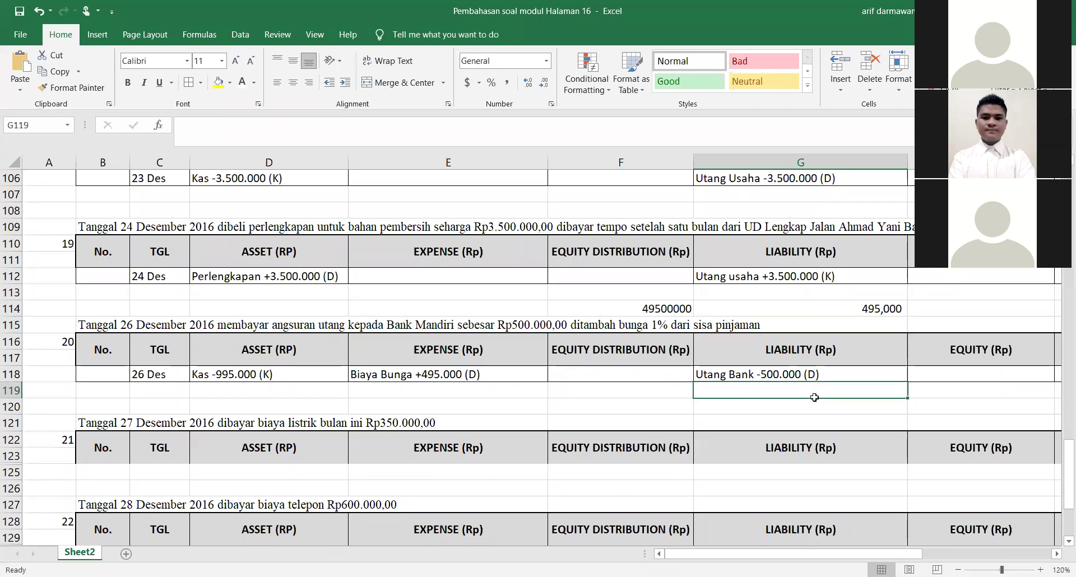
{"action": "left_click", "coordinate": [739, 371]}
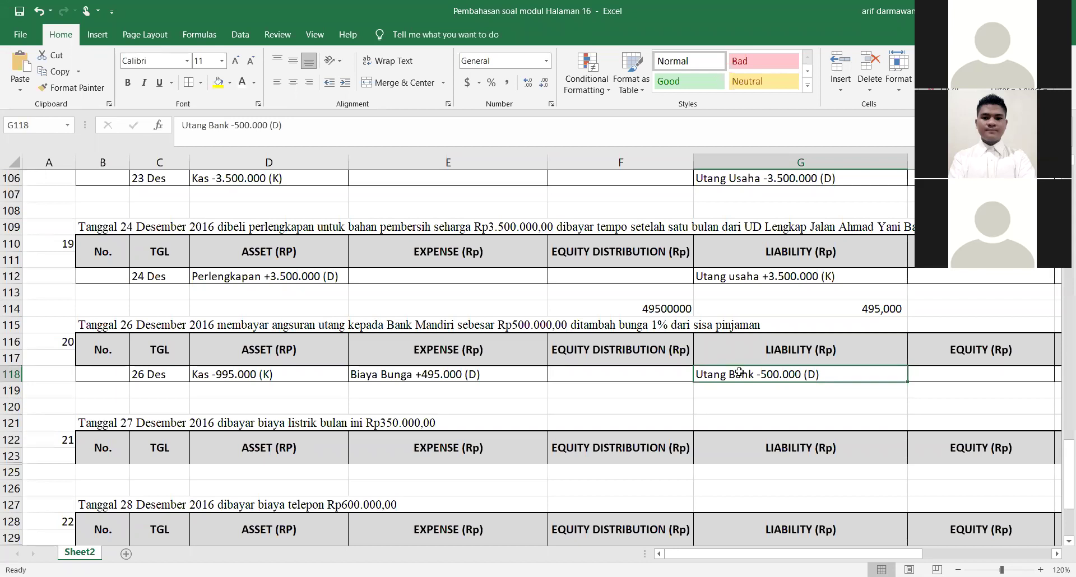
{"action": "left_click", "coordinate": [748, 386]}
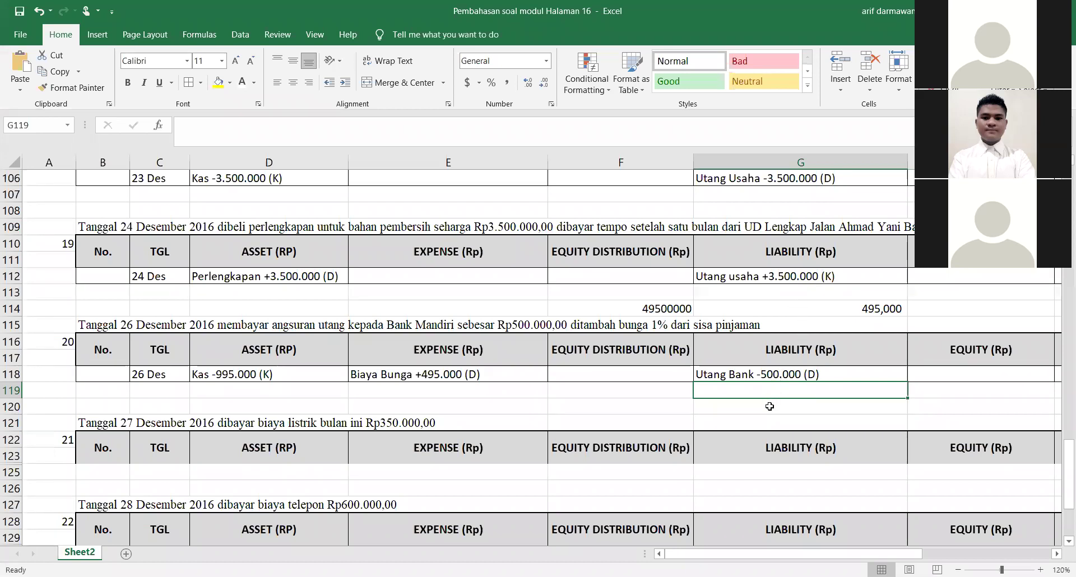
{"action": "left_click", "coordinate": [769, 406]}
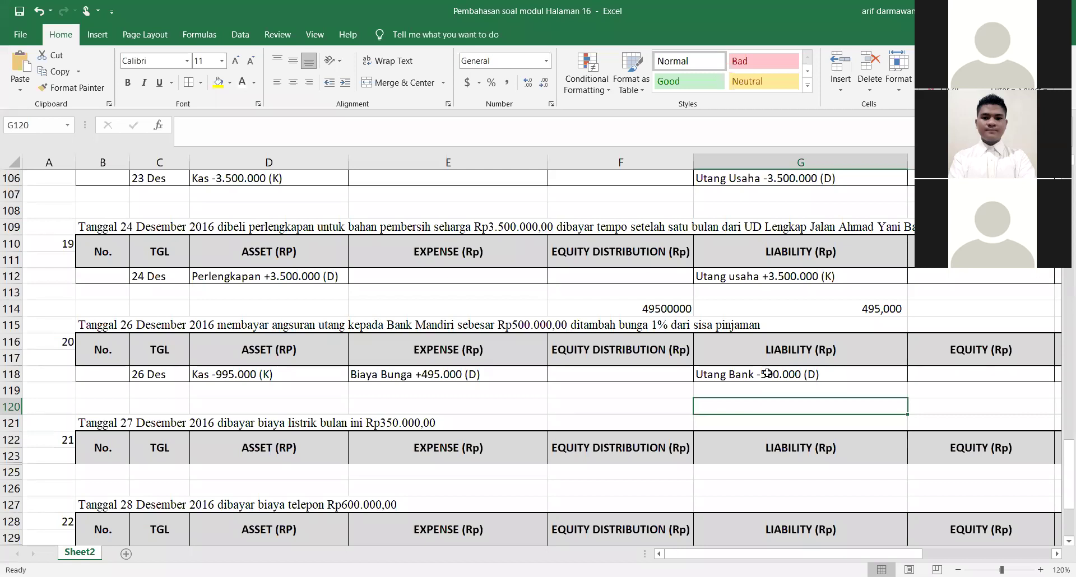
{"action": "left_click", "coordinate": [417, 375]}
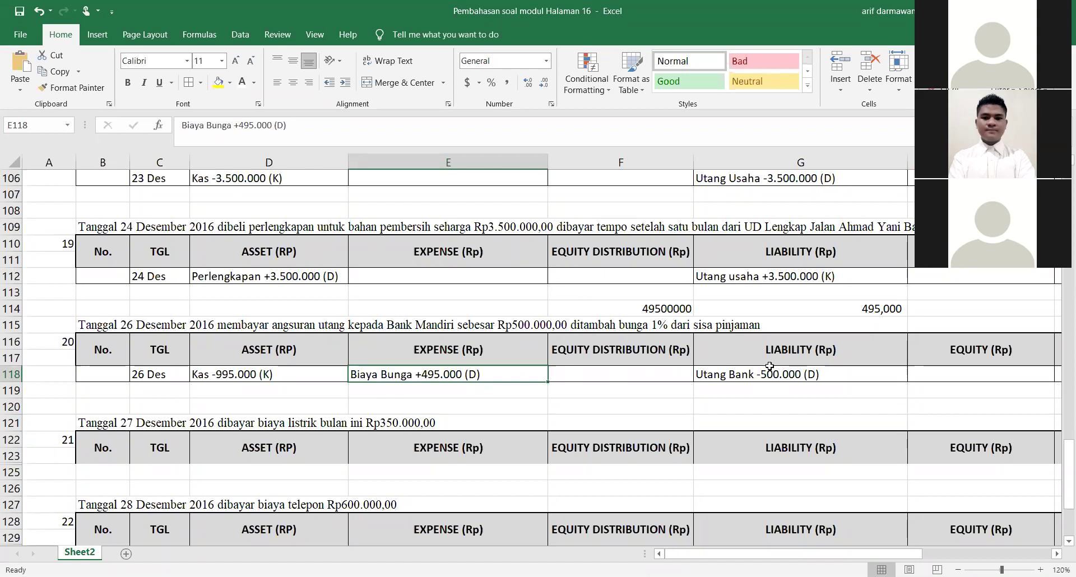
{"action": "left_click", "coordinate": [530, 325]}
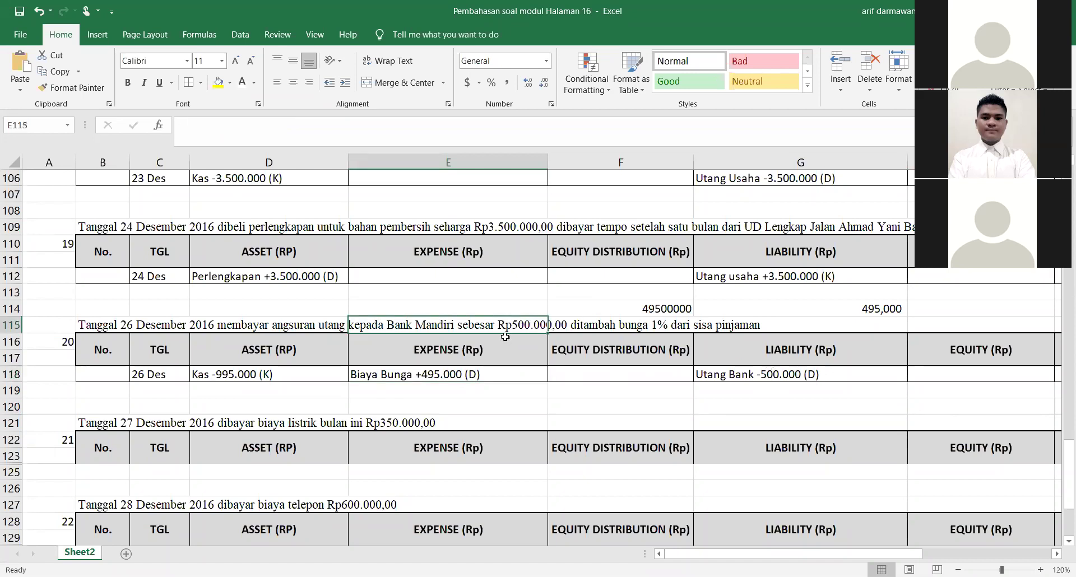
{"action": "left_click", "coordinate": [475, 374]}
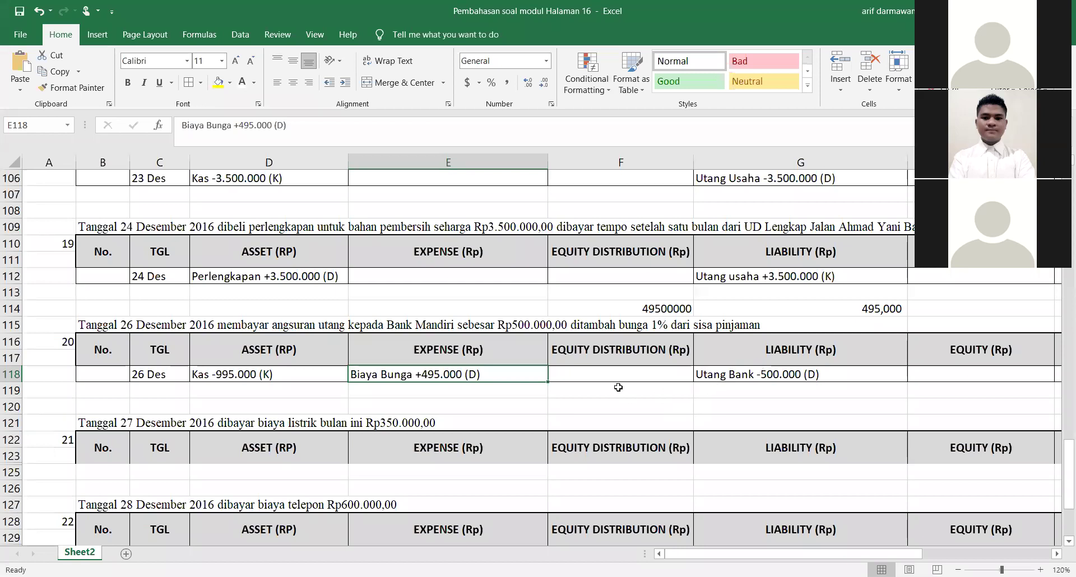
{"action": "left_click", "coordinate": [764, 389]}
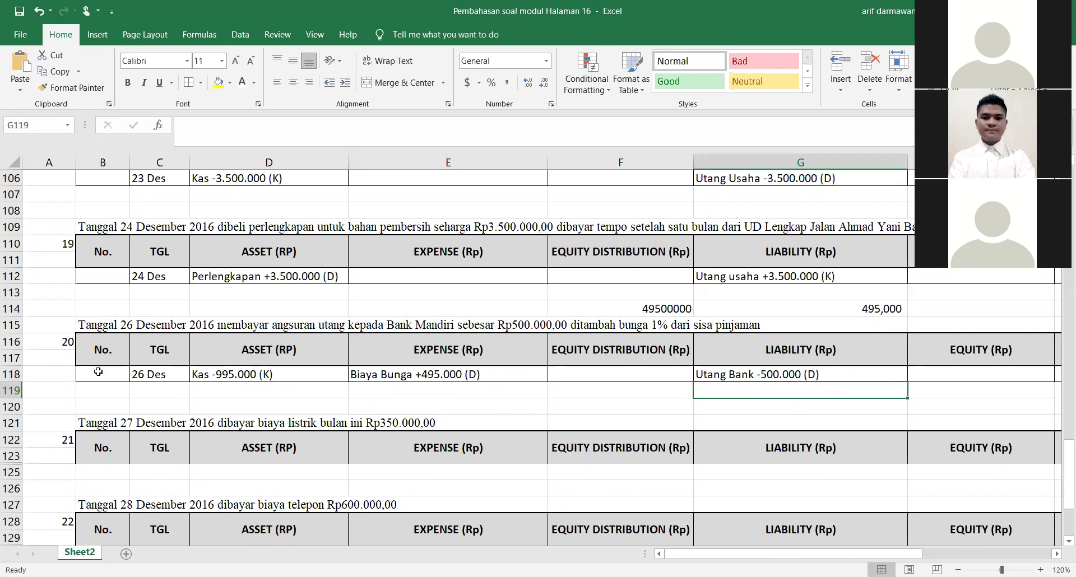
{"action": "left_click", "coordinate": [13, 375]}
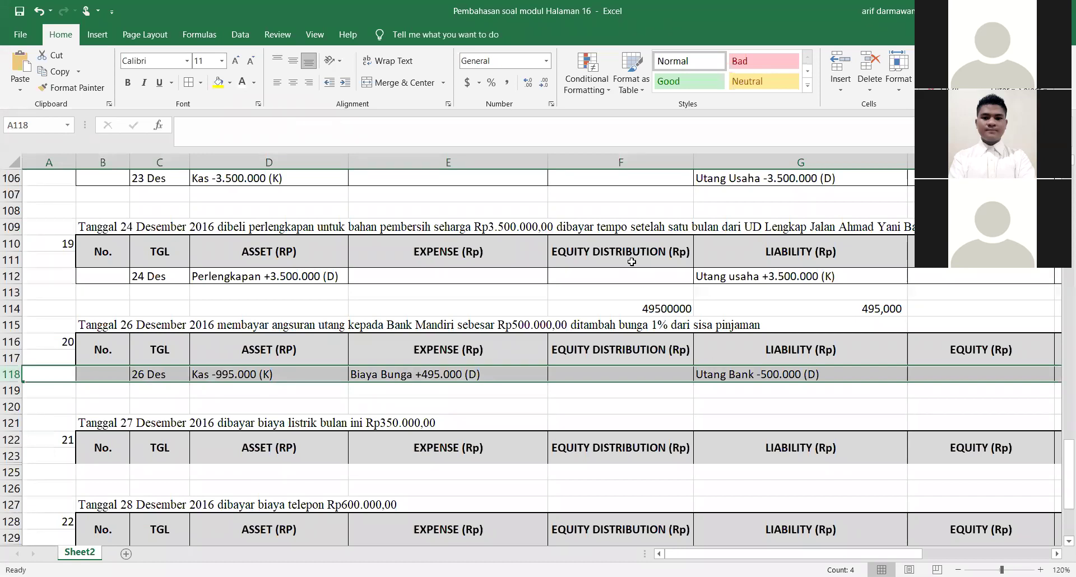
Clear the loan balance and interest helper calculation in F114:G114, and recheck the bank debt entry of transaction 20
{"action": "left_click_drag", "start_coordinate": [632, 307], "coordinate": [800, 301]}
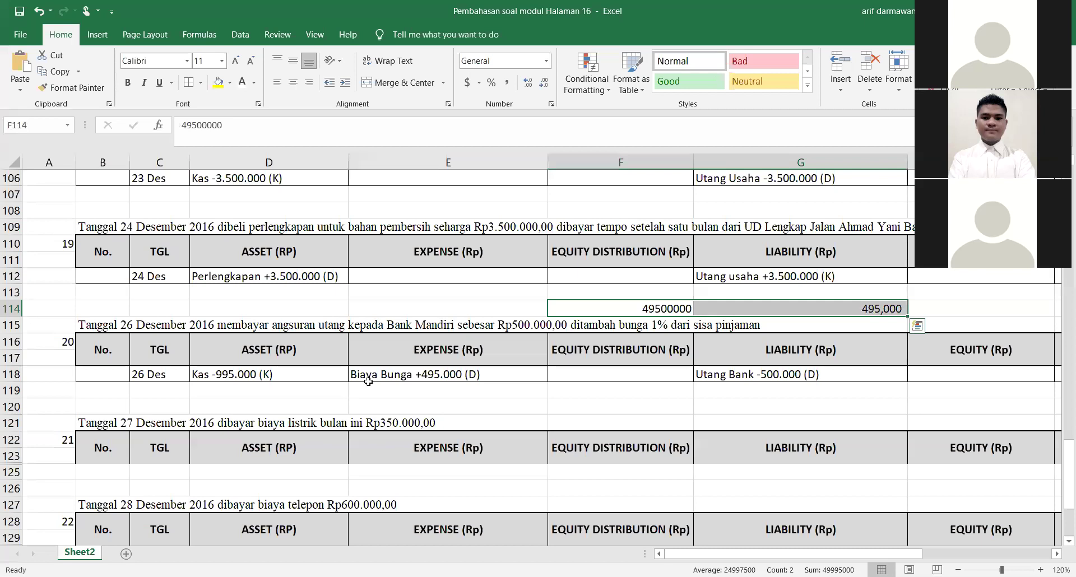
{"action": "key", "text": "Delete"}
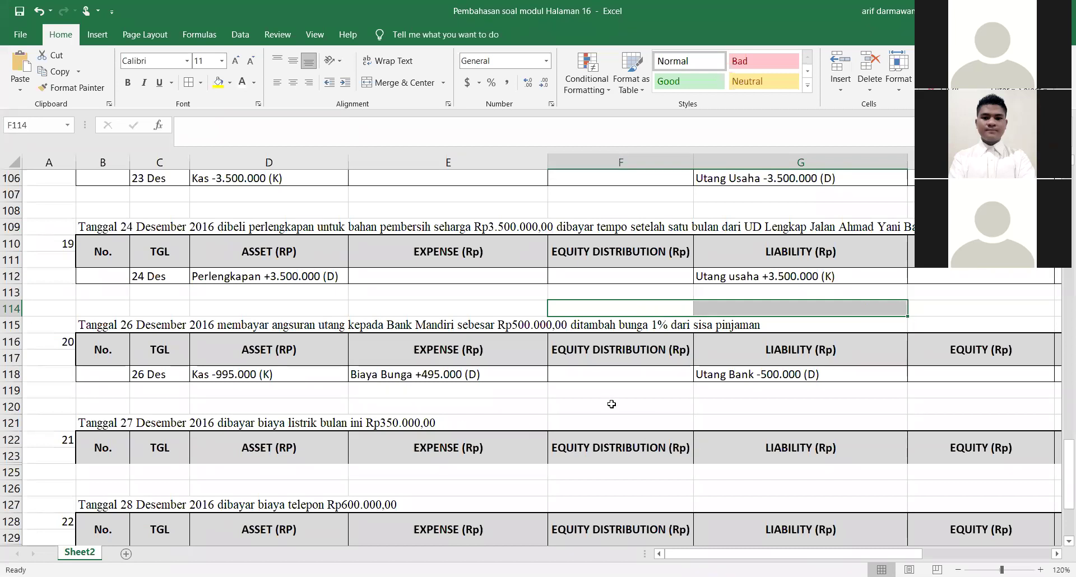
{"action": "left_click", "coordinate": [706, 376]}
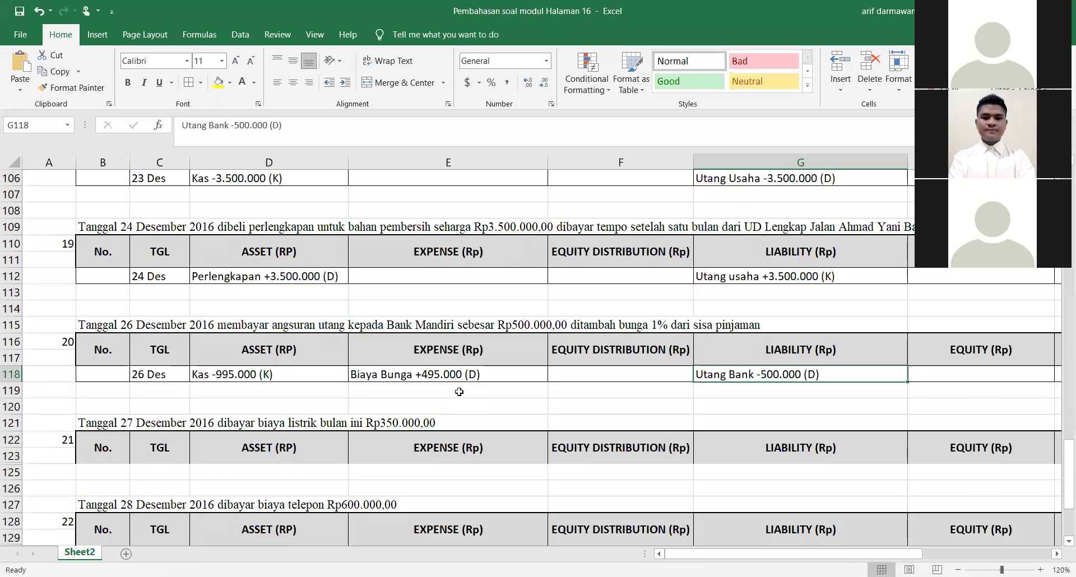
{"action": "left_click", "coordinate": [743, 388]}
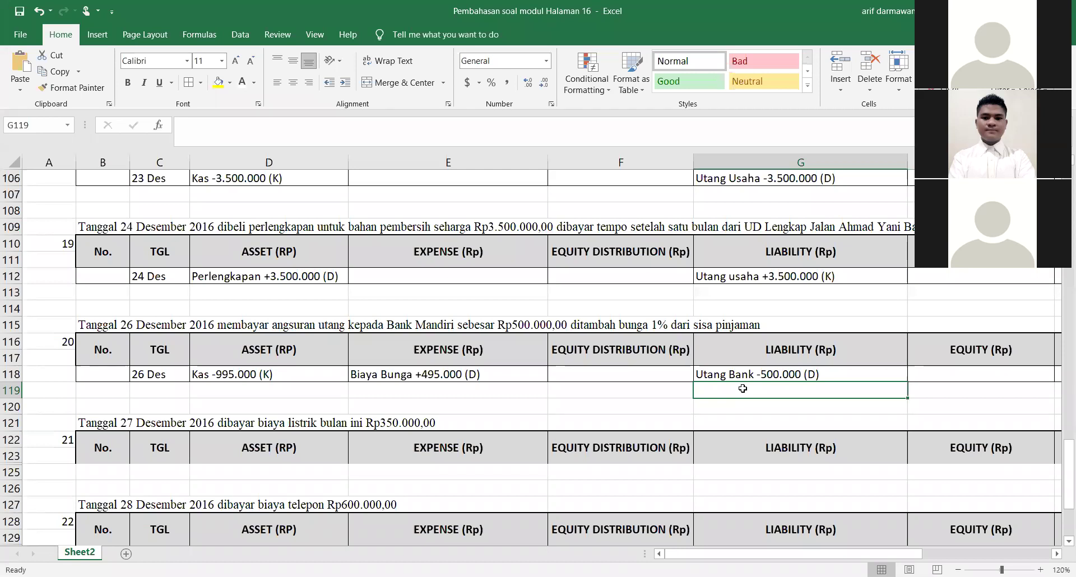
Unhide the answer row of transaction 21 between rows 123 and 125
{"action": "scroll", "coordinate": [54, 405], "scroll_direction": "down", "scroll_amount": 2}
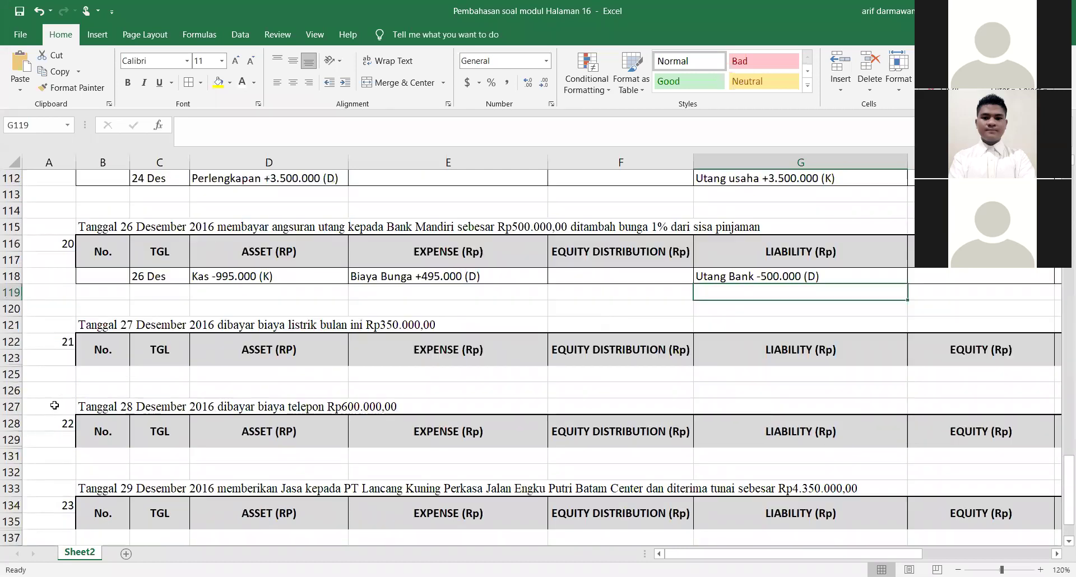
{"action": "left_click", "coordinate": [7, 370]}
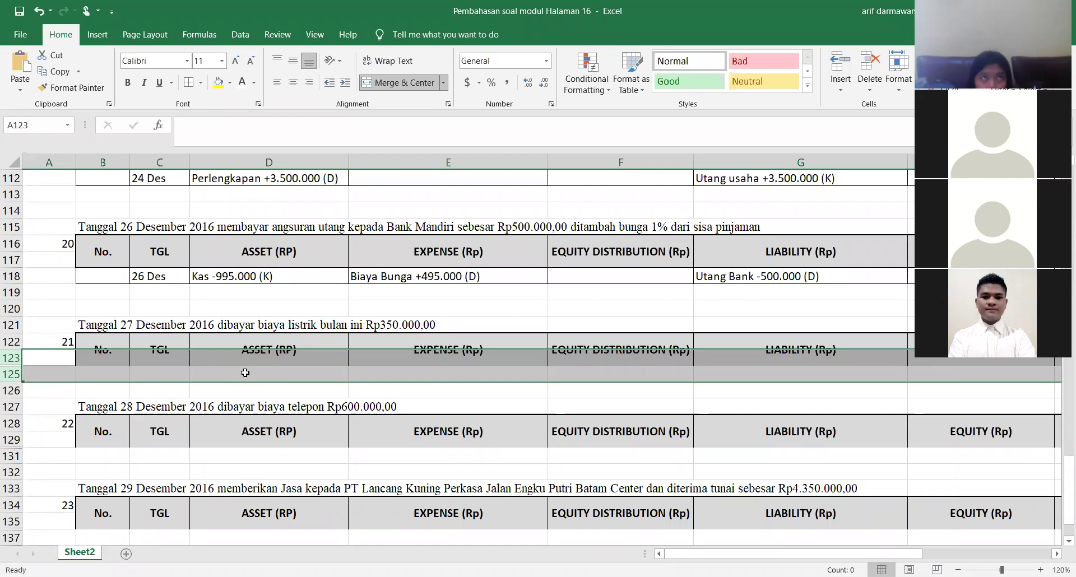
{"action": "right_click", "coordinate": [9, 357]}
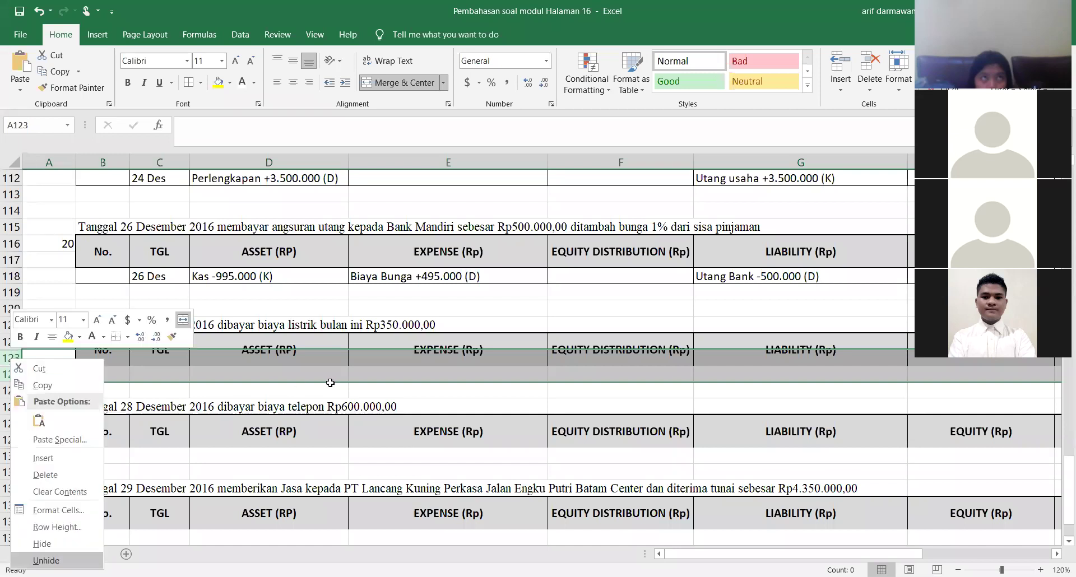
{"action": "key", "text": "Return"}
{"action": "left_click", "coordinate": [352, 392]}
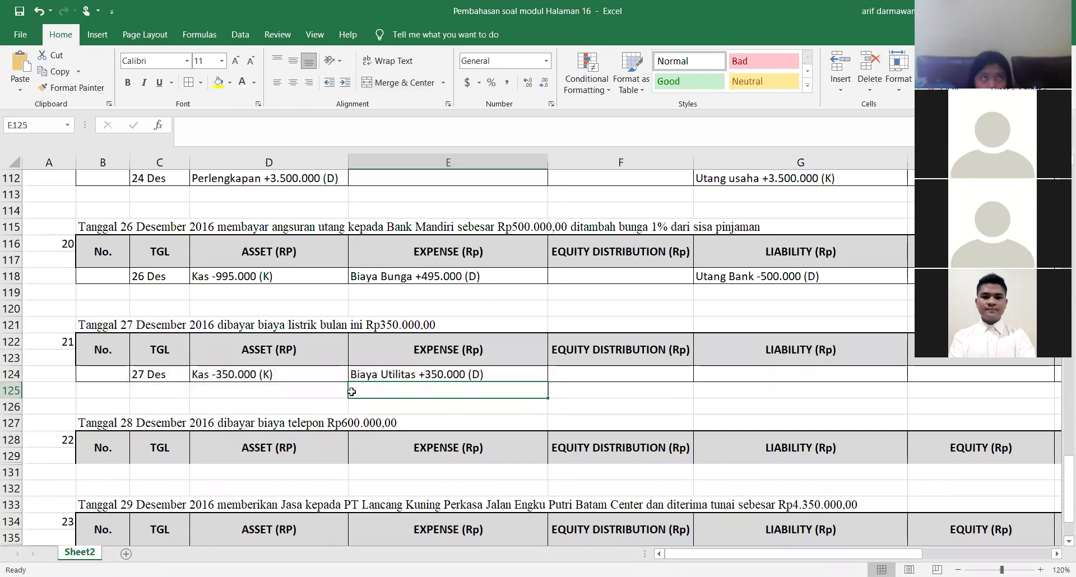
Check the cash entry of transaction 21, and unhide the answer row of transaction 22 between rows 129 and 131
{"action": "left_click", "coordinate": [271, 376]}
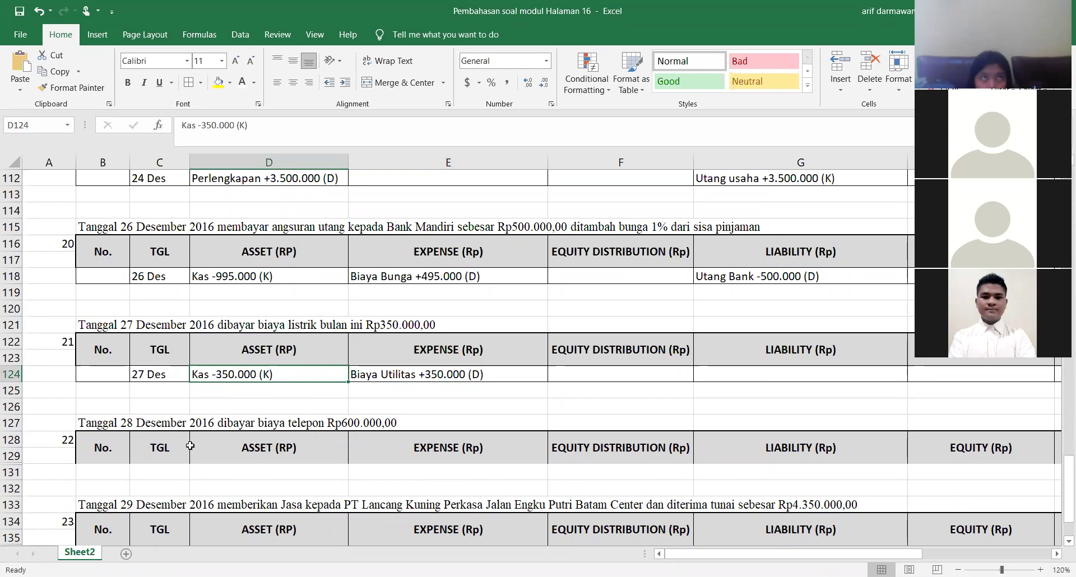
{"action": "scroll", "coordinate": [92, 397], "scroll_direction": "down", "scroll_amount": 1}
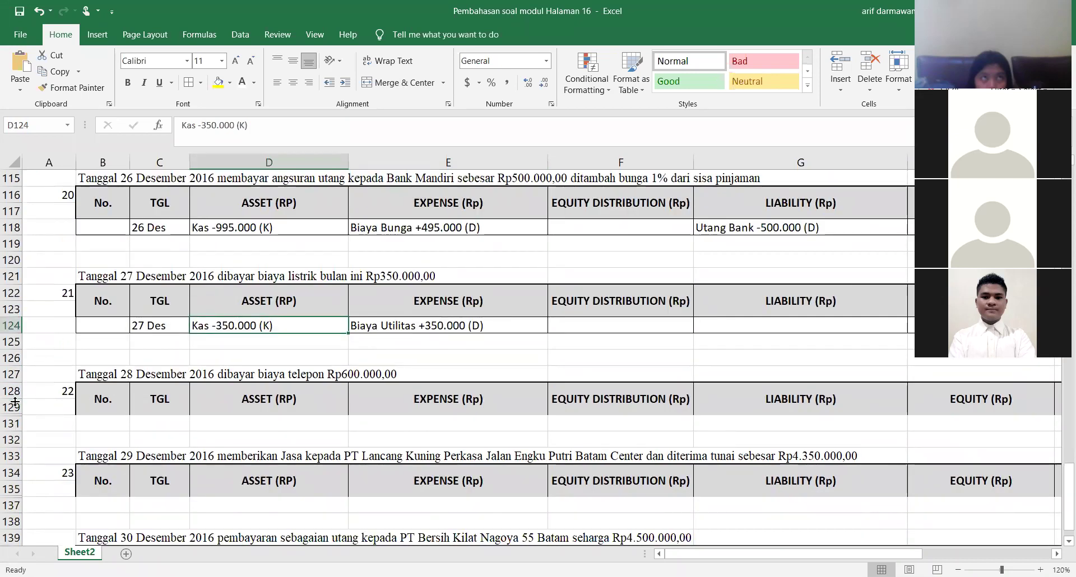
{"action": "left_click_drag", "start_coordinate": [12, 406], "coordinate": [17, 424]}
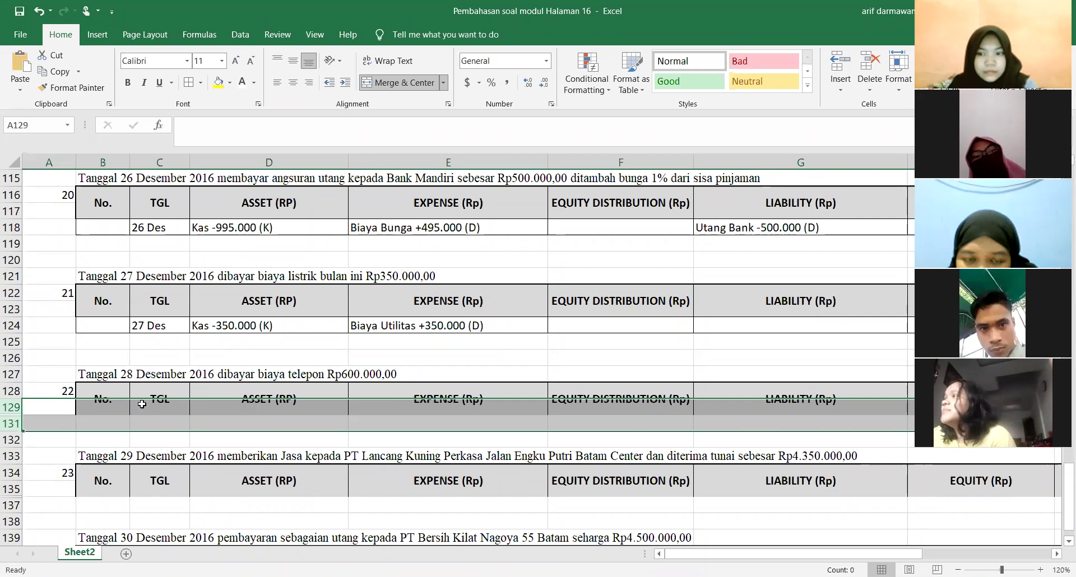
{"action": "right_click", "coordinate": [34, 411]}
{"action": "left_click", "coordinate": [56, 403]}
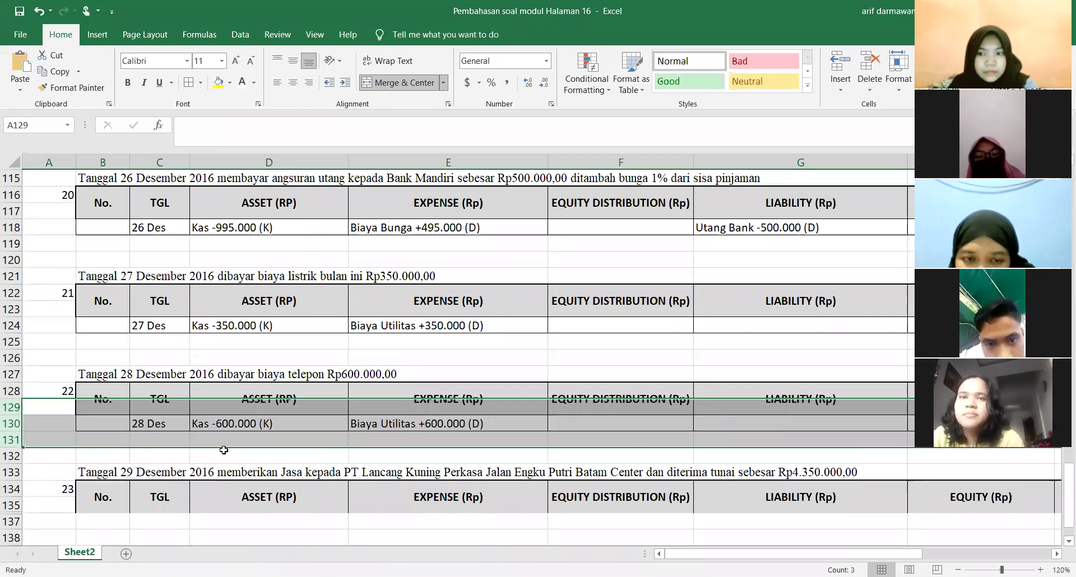
{"action": "left_click", "coordinate": [224, 450]}
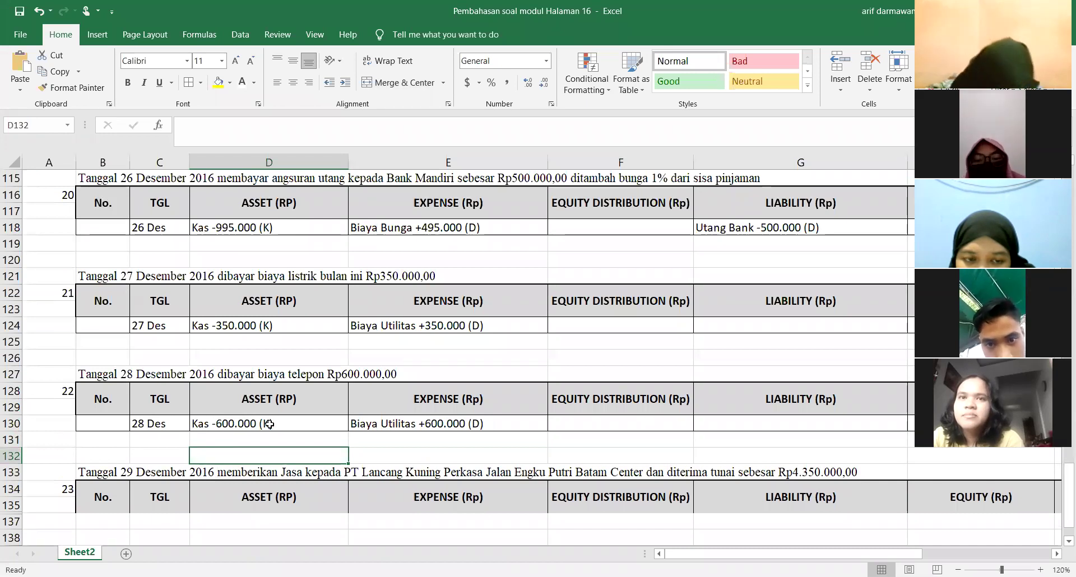
{"action": "left_click", "coordinate": [486, 421]}
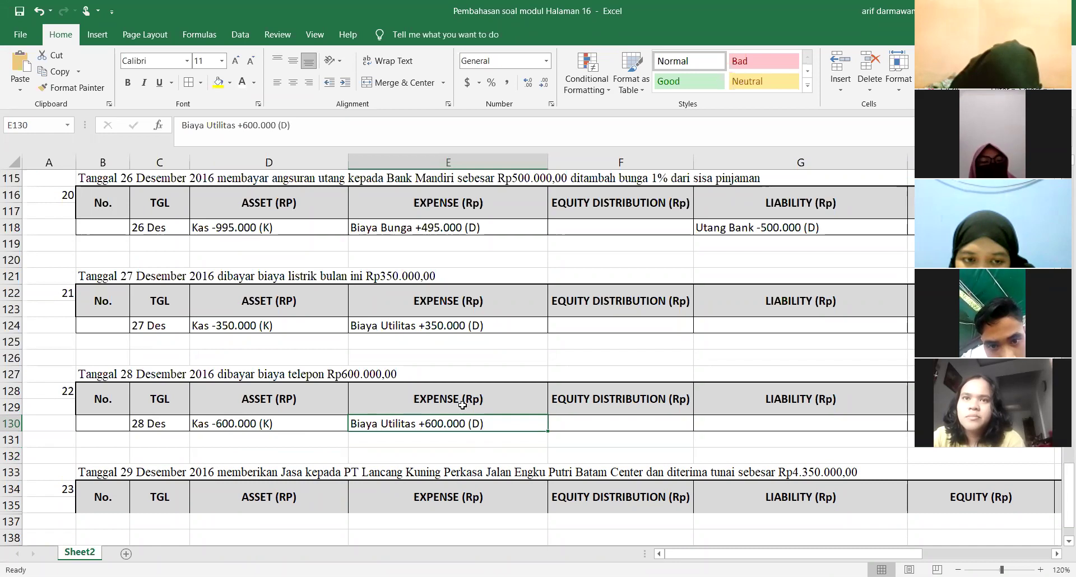
Unhide the answer row of transaction 23 between rows 135 and 137
{"action": "scroll", "coordinate": [61, 455], "scroll_direction": "down", "scroll_amount": 1}
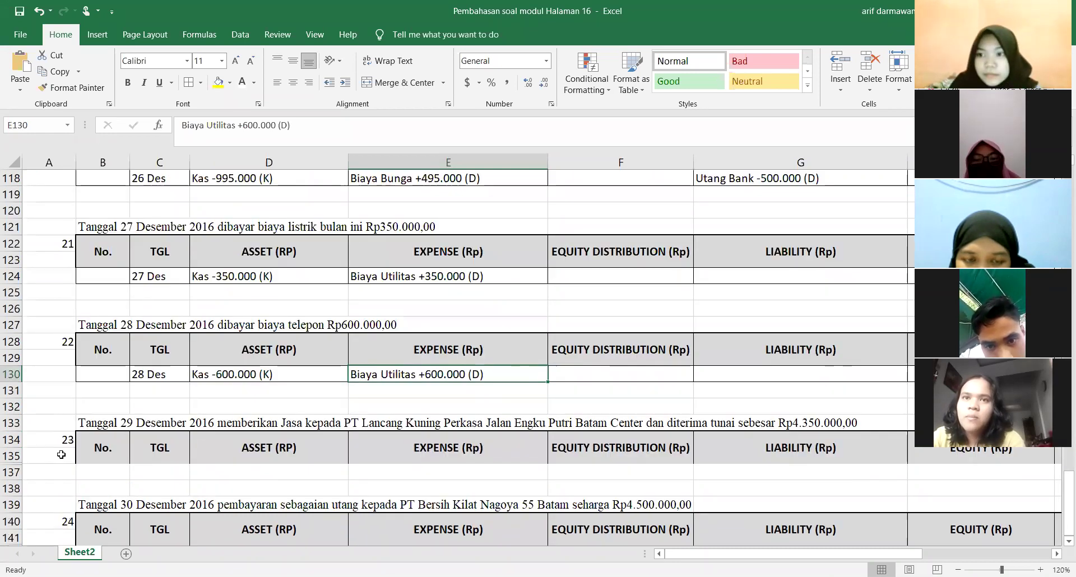
{"action": "scroll", "coordinate": [61, 455], "scroll_direction": "down", "scroll_amount": 1}
{"action": "scroll", "coordinate": [73, 437], "scroll_direction": "down", "scroll_amount": 1}
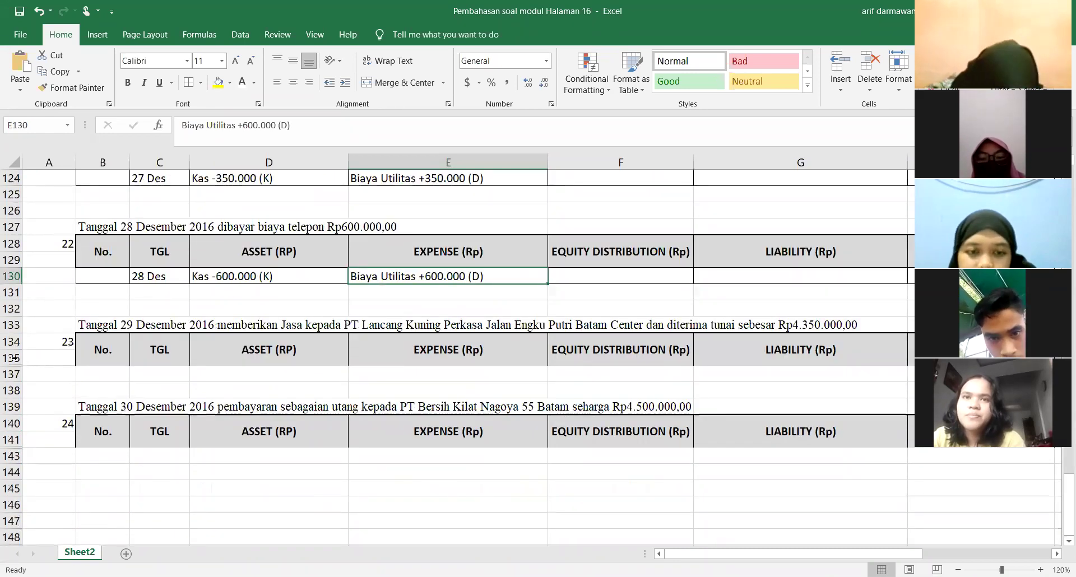
{"action": "left_click_drag", "start_coordinate": [14, 358], "coordinate": [12, 374]}
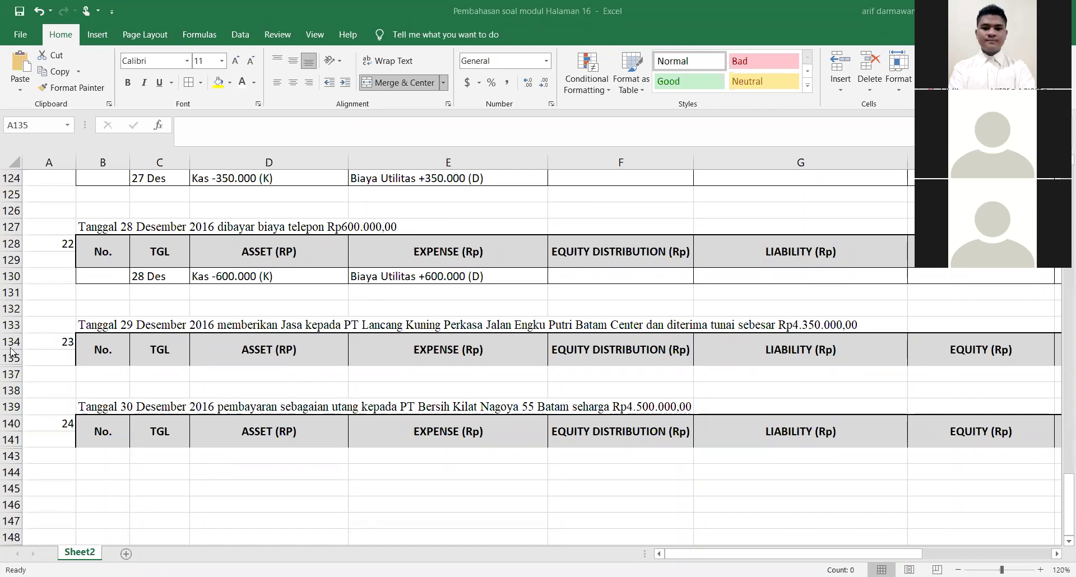
{"action": "left_click_drag", "start_coordinate": [9, 359], "coordinate": [9, 375]}
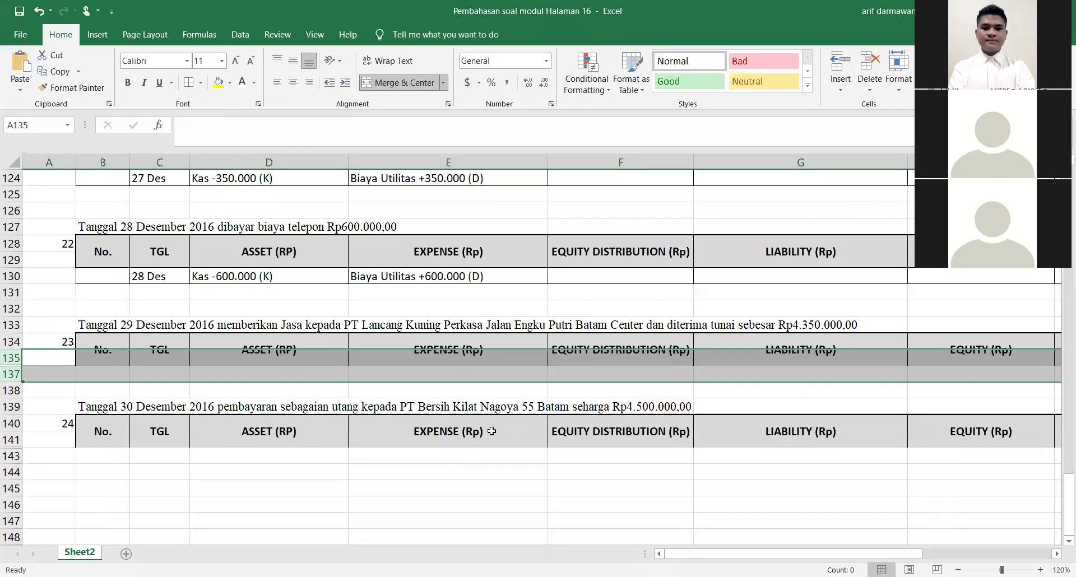
{"action": "right_click", "coordinate": [9, 359]}
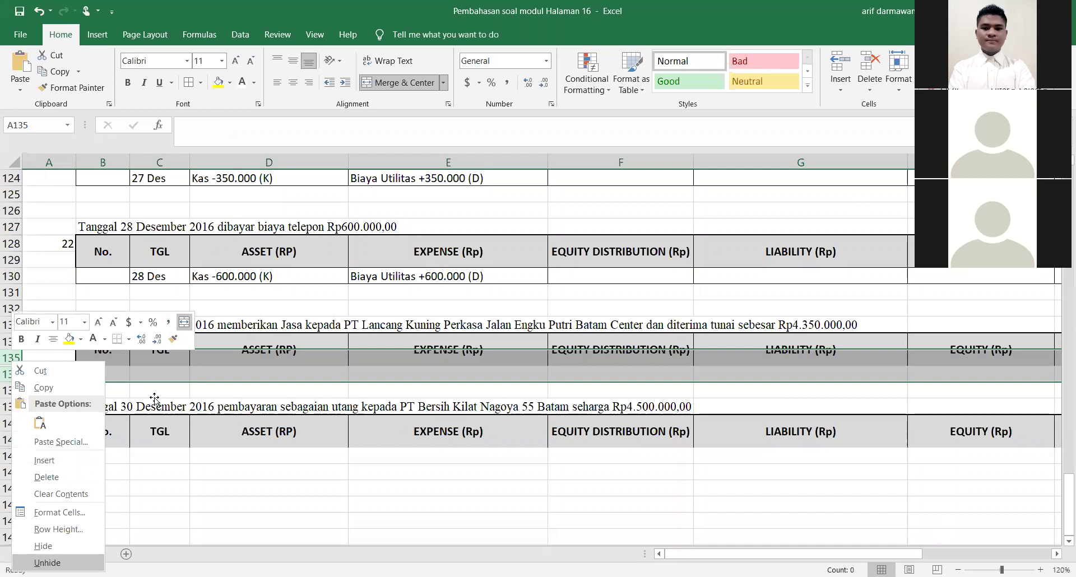
{"action": "key", "text": "Return"}
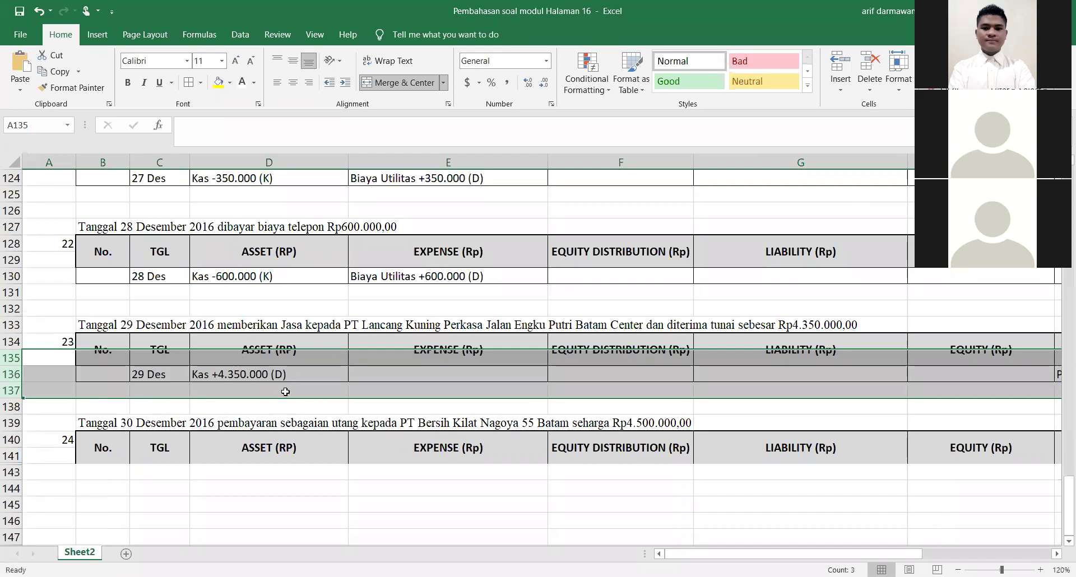
Review the revenue entry in the answer row of transaction 23
{"action": "left_click_drag", "start_coordinate": [679, 559], "coordinate": [893, 540]}
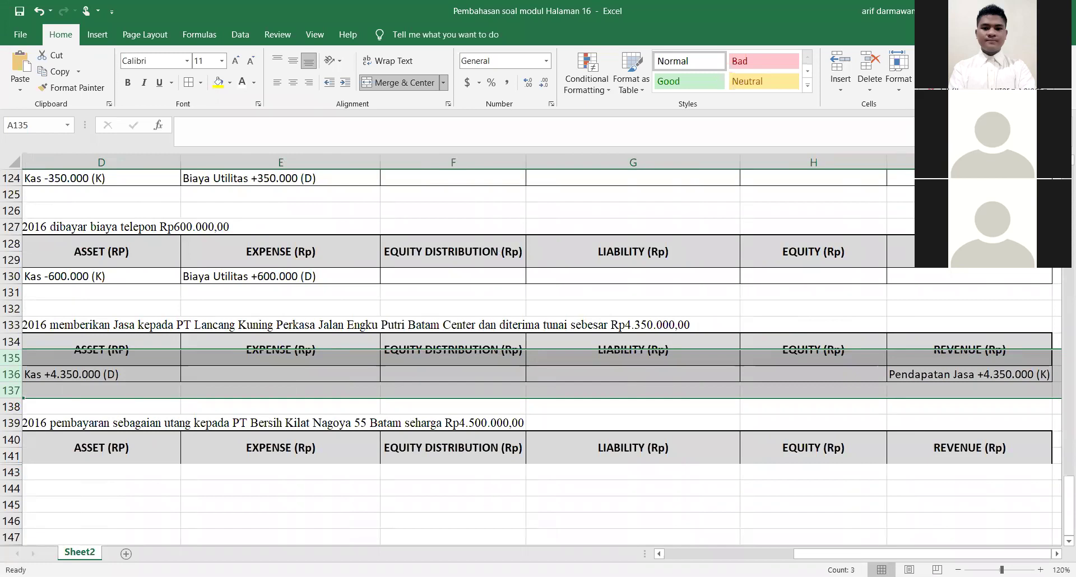
{"action": "left_click", "coordinate": [610, 303]}
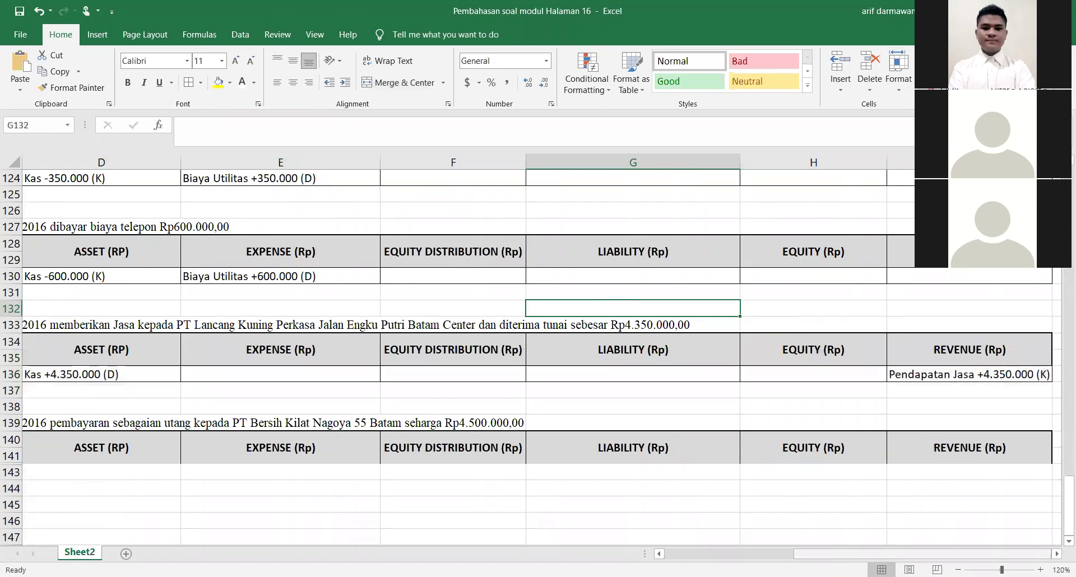
{"action": "left_click_drag", "start_coordinate": [837, 554], "coordinate": [707, 554]}
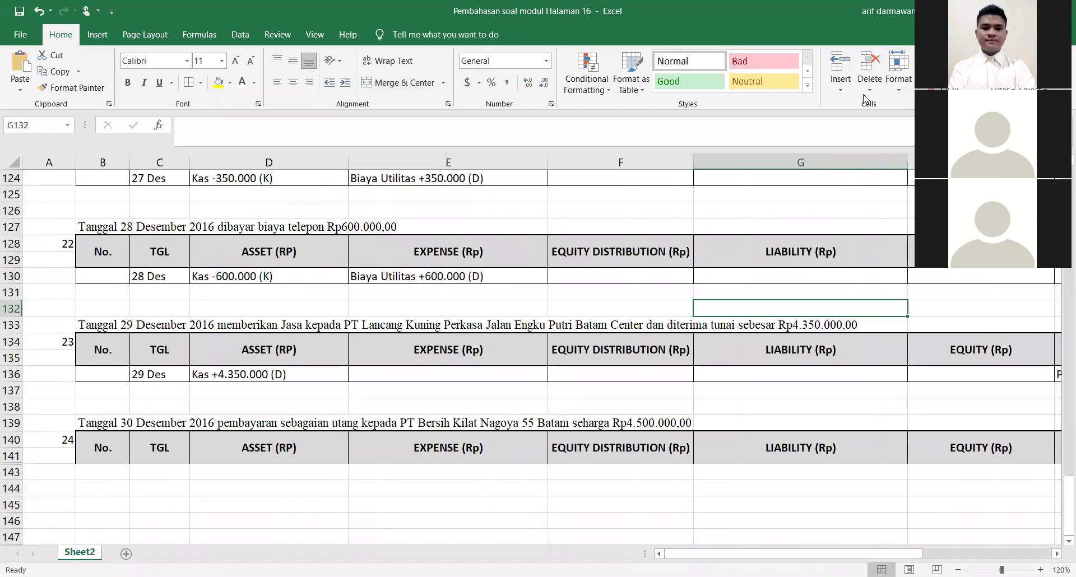
Unhide the answer row of transaction 24 between rows 141 and 143, and check its description in row 139
{"action": "left_click", "coordinate": [10, 458]}
{"action": "key", "text": "shift+Down"}
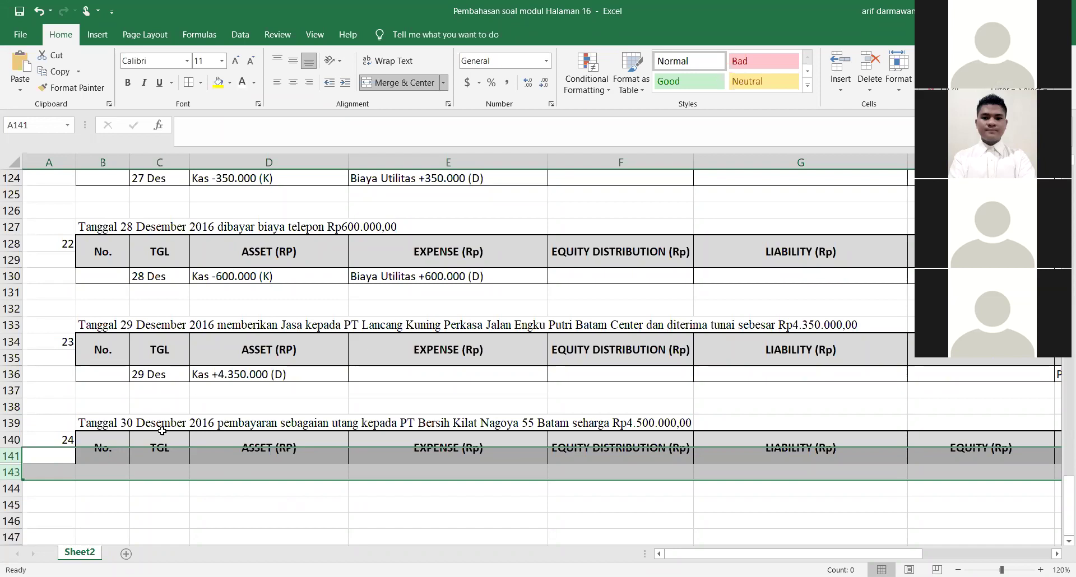
{"action": "right_click", "coordinate": [9, 456]}
{"action": "left_click", "coordinate": [48, 450]}
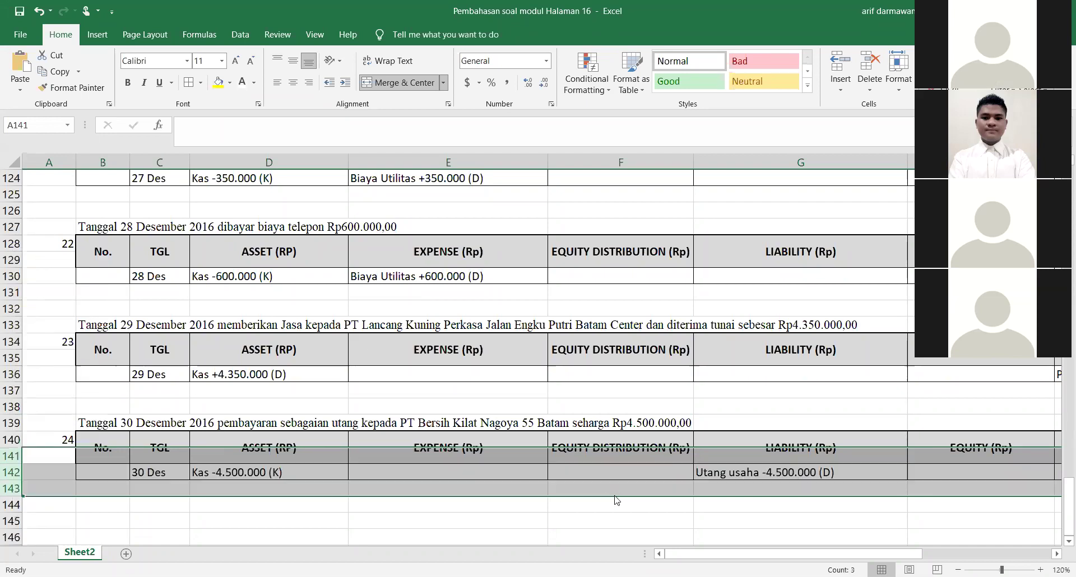
{"action": "left_click", "coordinate": [611, 423]}
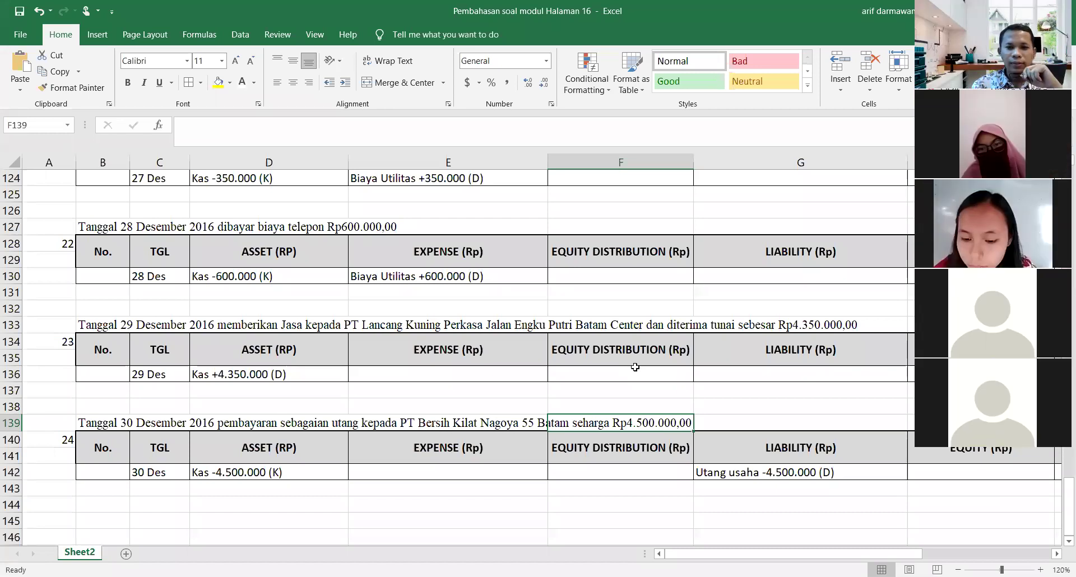
{"action": "left_click", "coordinate": [324, 423]}
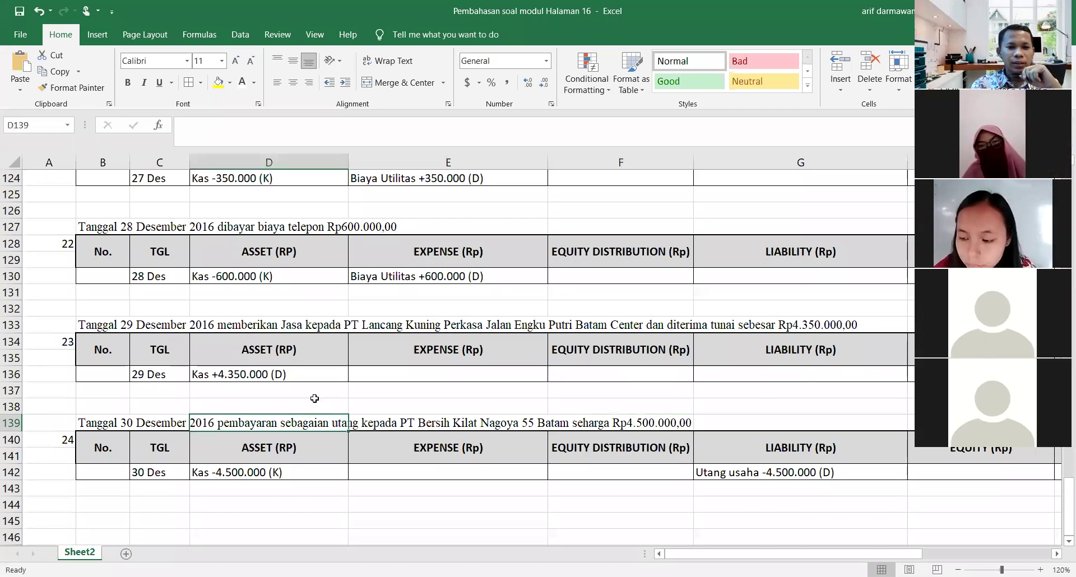
Return to the first transaction of the sheet and save the workbook
{"action": "scroll", "coordinate": [315, 399], "scroll_direction": "up", "scroll_amount": 3}
{"action": "scroll", "coordinate": [314, 399], "scroll_direction": "up", "scroll_amount": 12}
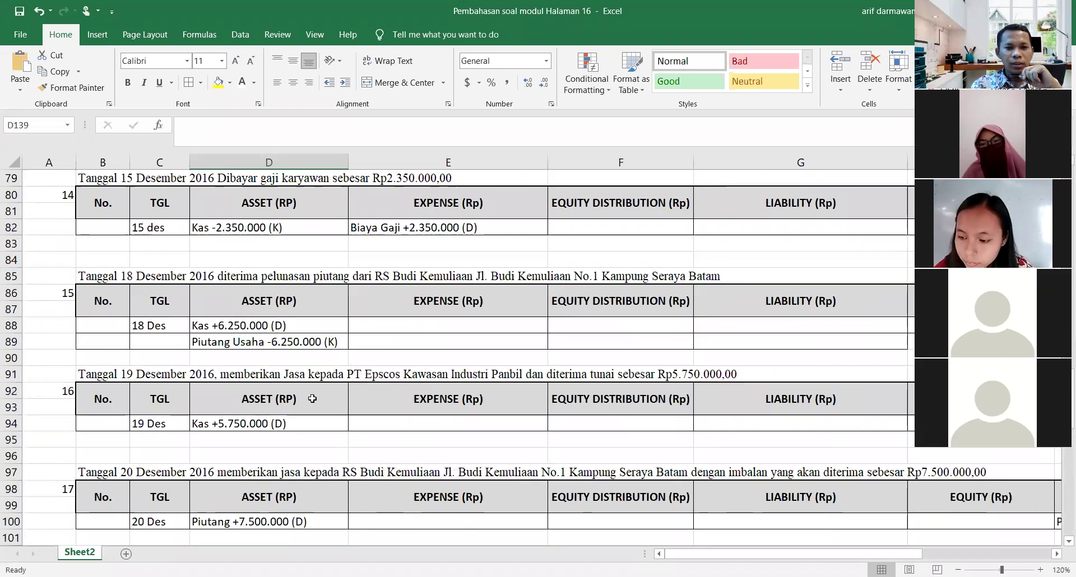
{"action": "scroll", "coordinate": [312, 398], "scroll_direction": "up", "scroll_amount": 20}
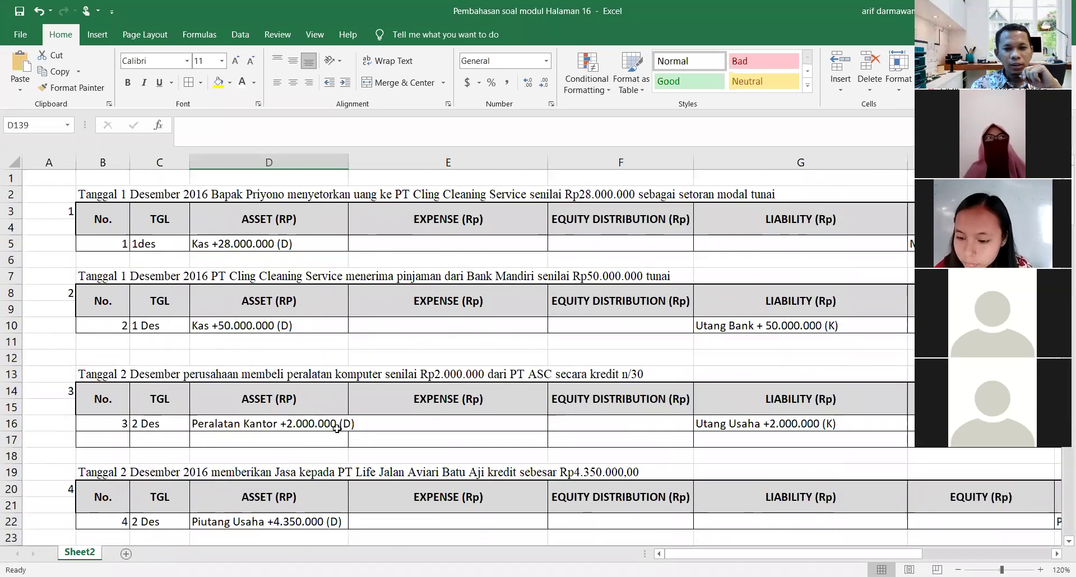
{"action": "left_click", "coordinate": [18, 11]}
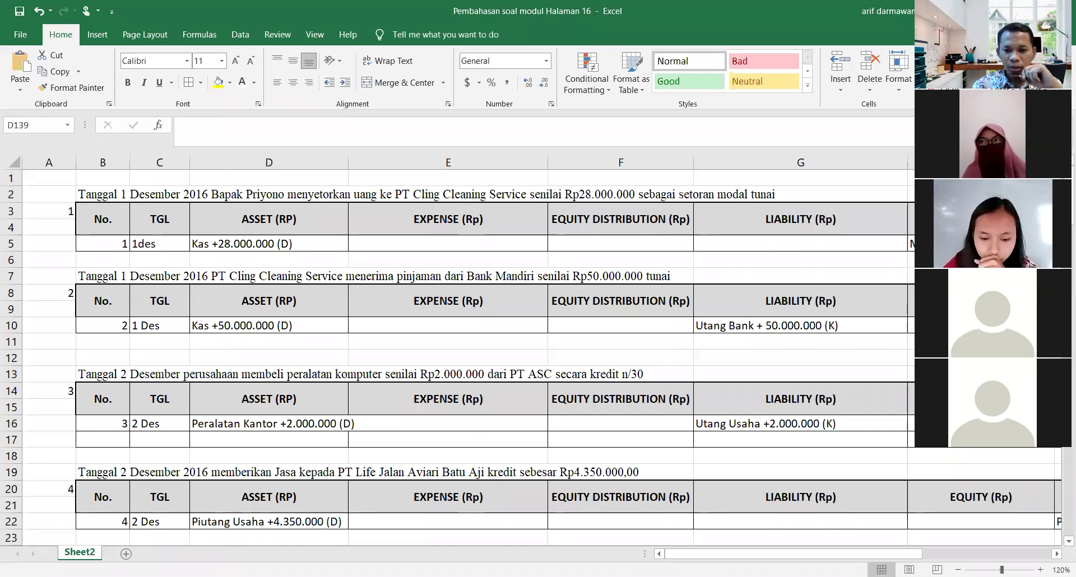
{"action": "key", "text": "alt+Tab"}
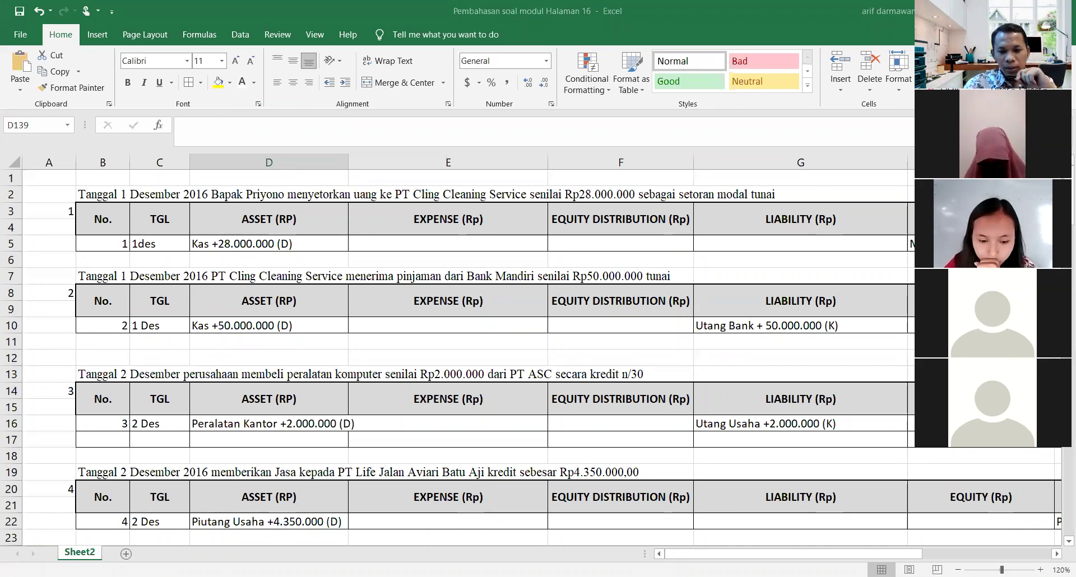
{"action": "key", "text": "alt+Tab"}
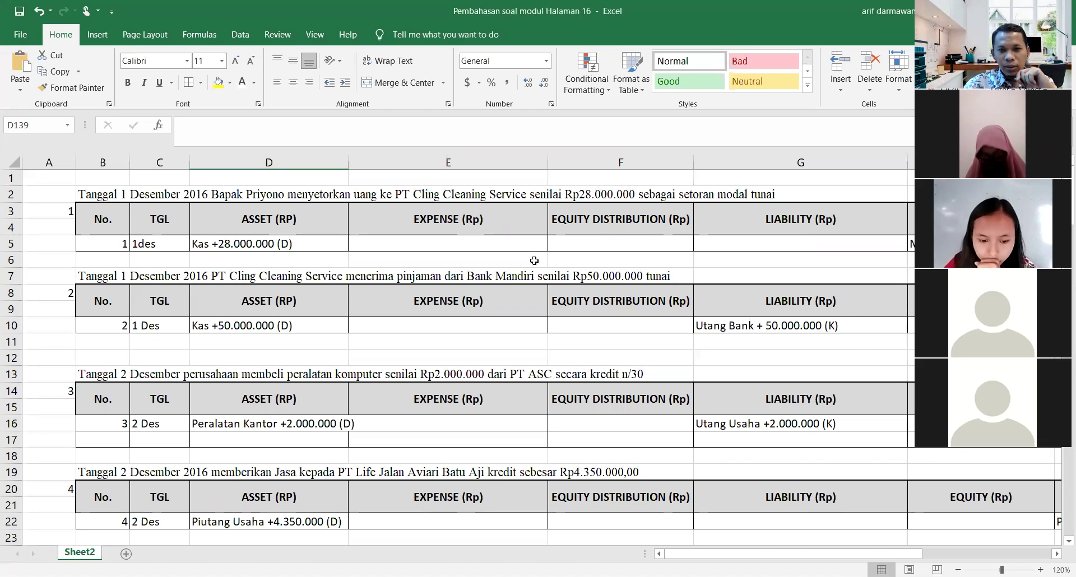
Review the completed answer rows of all transactions in order, starting from transaction 1
{"action": "left_click", "coordinate": [559, 427]}
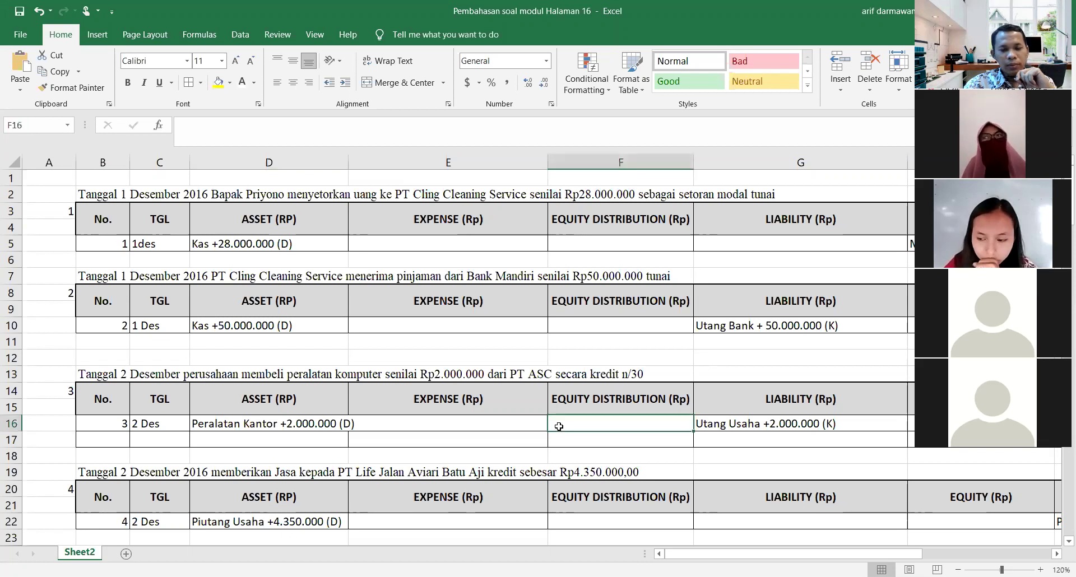
{"action": "scroll", "coordinate": [556, 431], "scroll_direction": "down", "scroll_amount": 1}
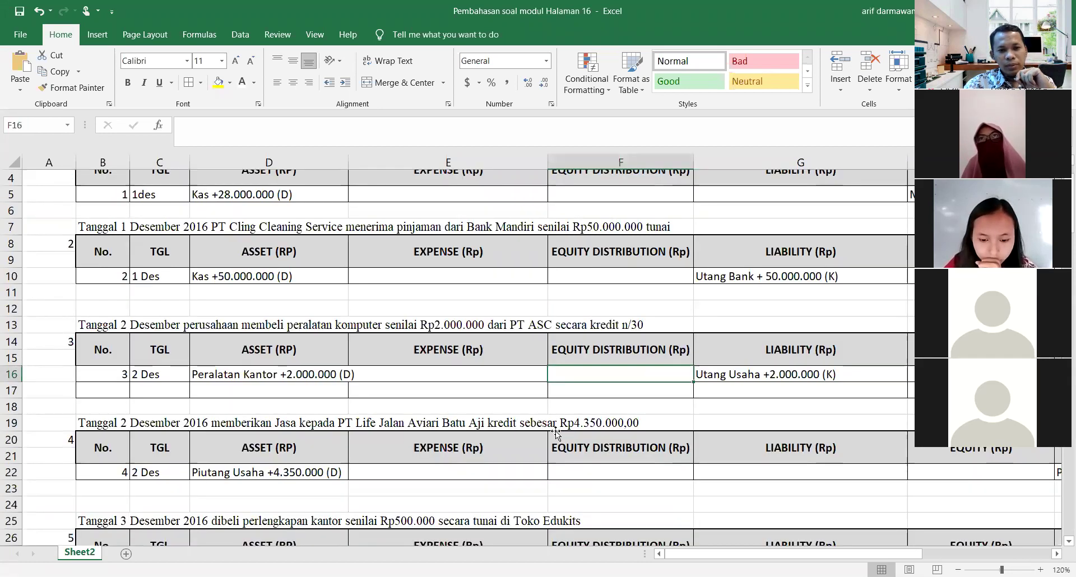
{"action": "scroll", "coordinate": [556, 432], "scroll_direction": "down", "scroll_amount": 2}
{"action": "scroll", "coordinate": [556, 432], "scroll_direction": "down", "scroll_amount": 9}
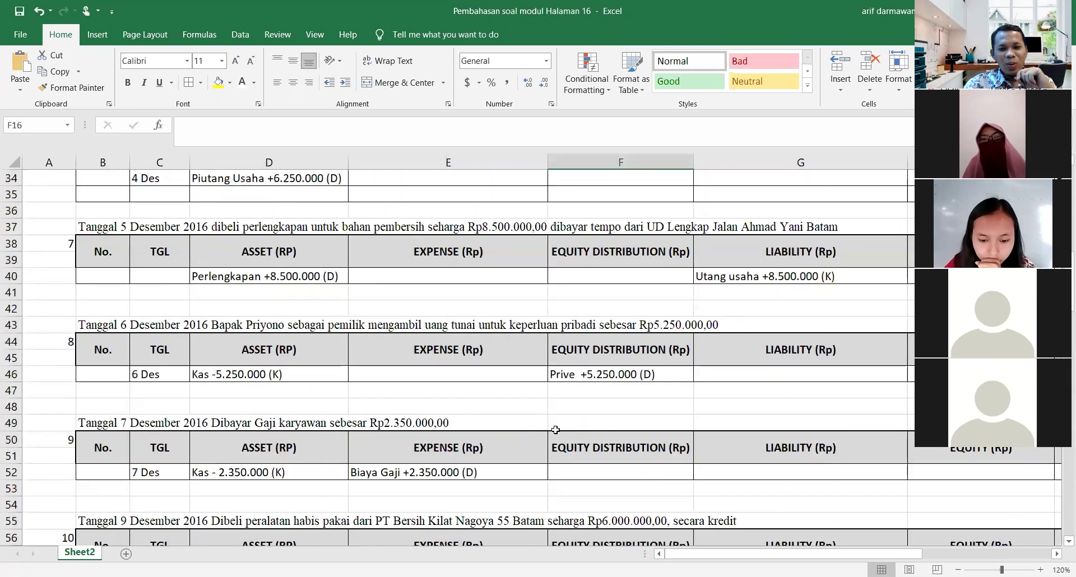
{"action": "scroll", "coordinate": [555, 428], "scroll_direction": "down", "scroll_amount": 3}
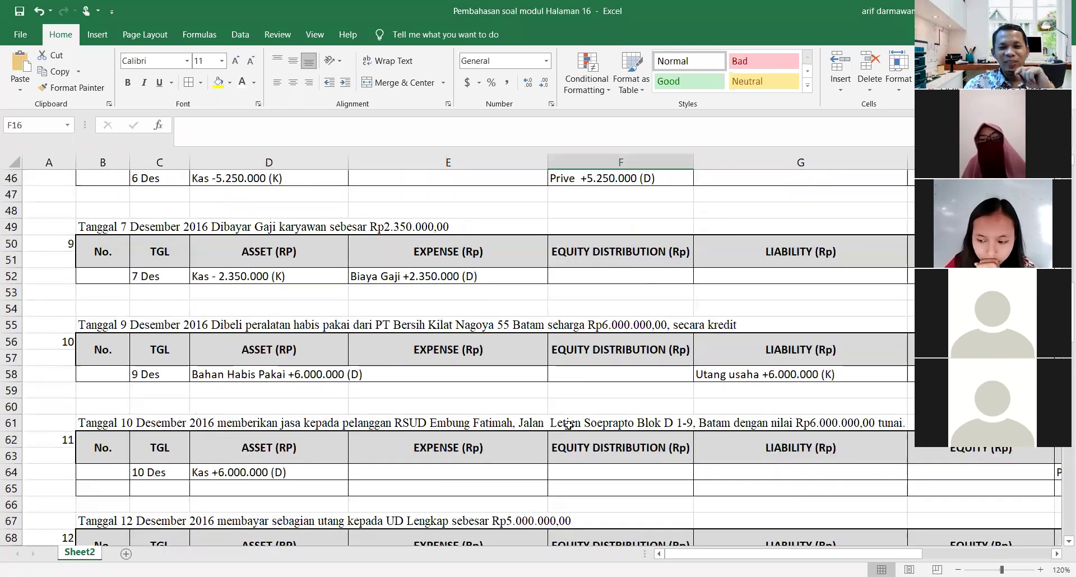
{"action": "scroll", "coordinate": [595, 407], "scroll_direction": "down", "scroll_amount": 3}
{"action": "scroll", "coordinate": [552, 341], "scroll_direction": "down", "scroll_amount": 7}
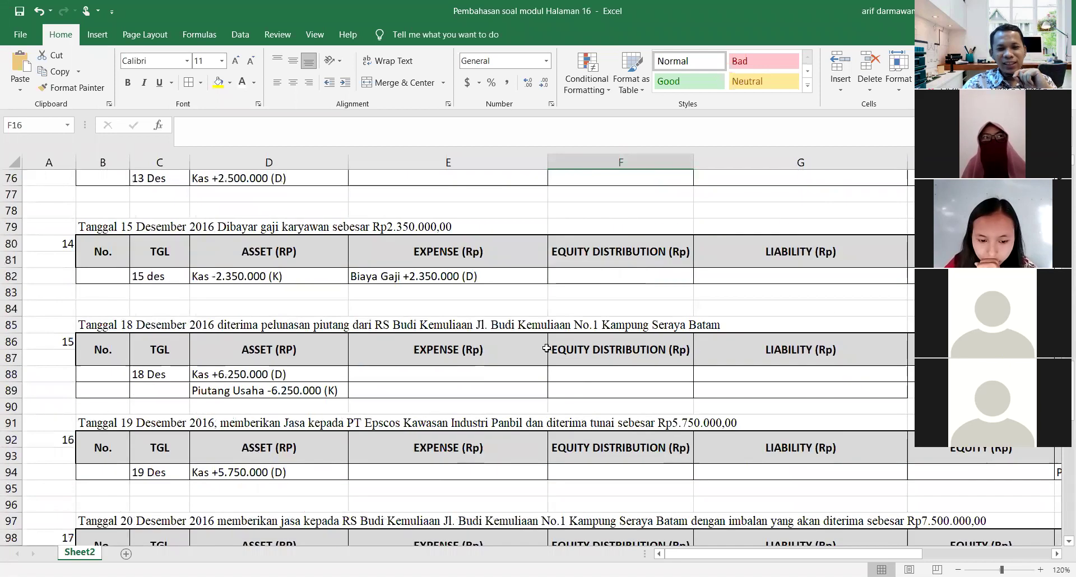
{"action": "scroll", "coordinate": [552, 341], "scroll_direction": "down", "scroll_amount": 7}
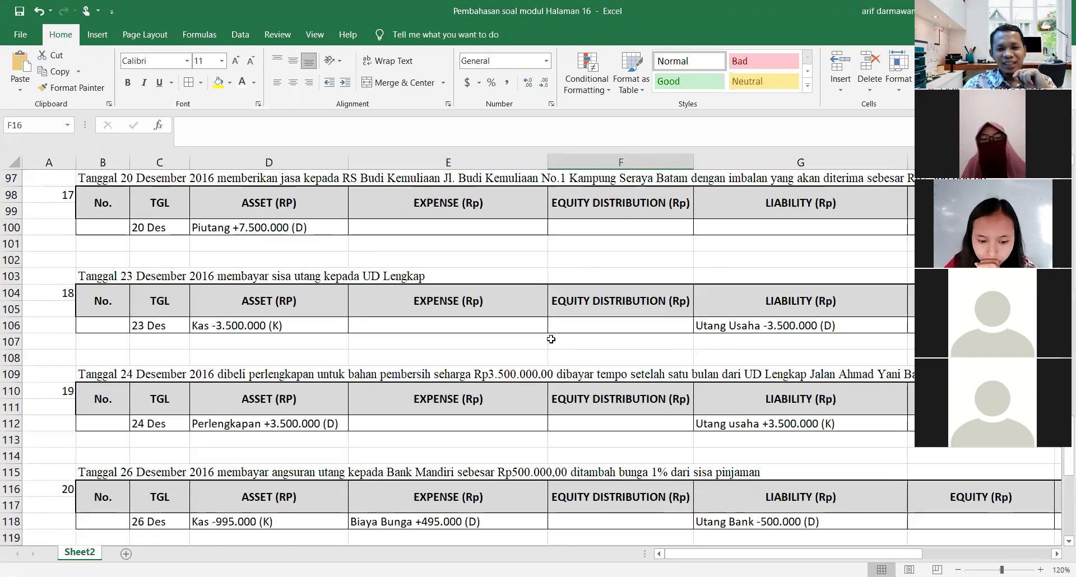
{"action": "scroll", "coordinate": [552, 338], "scroll_direction": "down", "scroll_amount": 4}
{"action": "scroll", "coordinate": [548, 338], "scroll_direction": "down", "scroll_amount": 8}
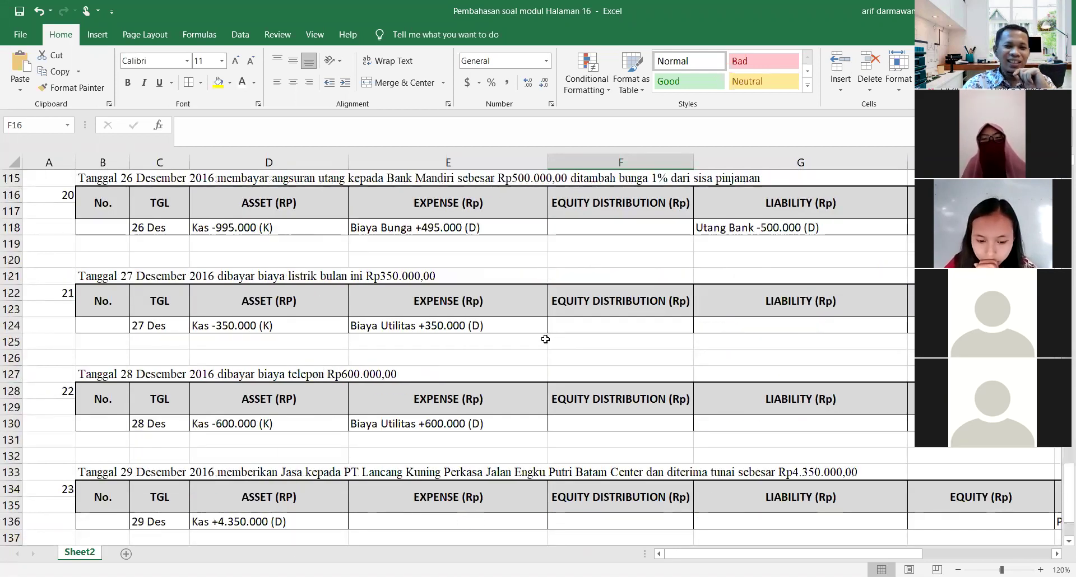
Go back to transaction 20 and recheck its bank debt entry in G118
{"action": "scroll", "coordinate": [568, 346], "scroll_direction": "up", "scroll_amount": 5}
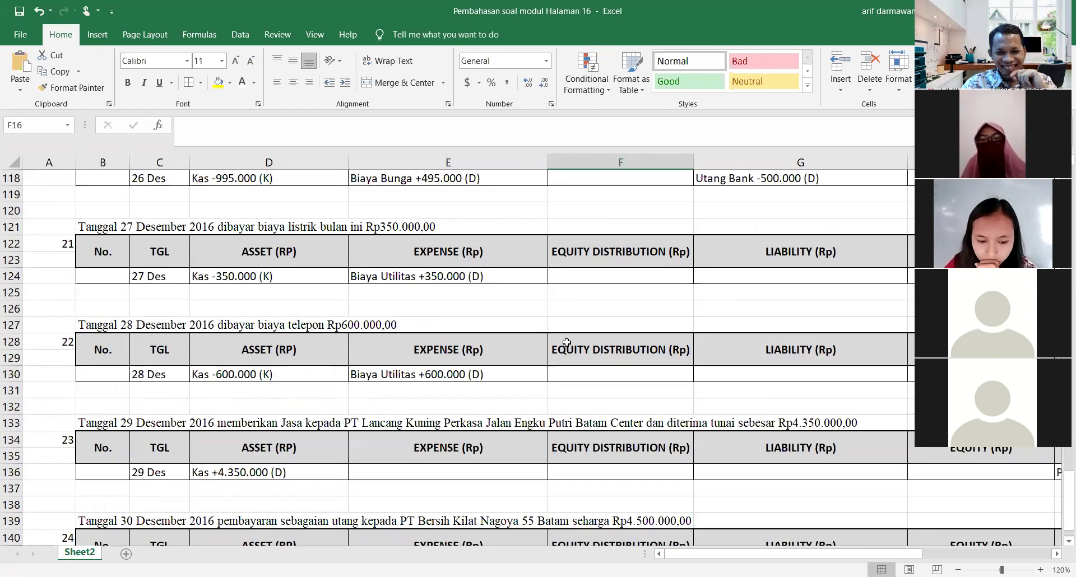
{"action": "scroll", "coordinate": [561, 342], "scroll_direction": "up", "scroll_amount": 4}
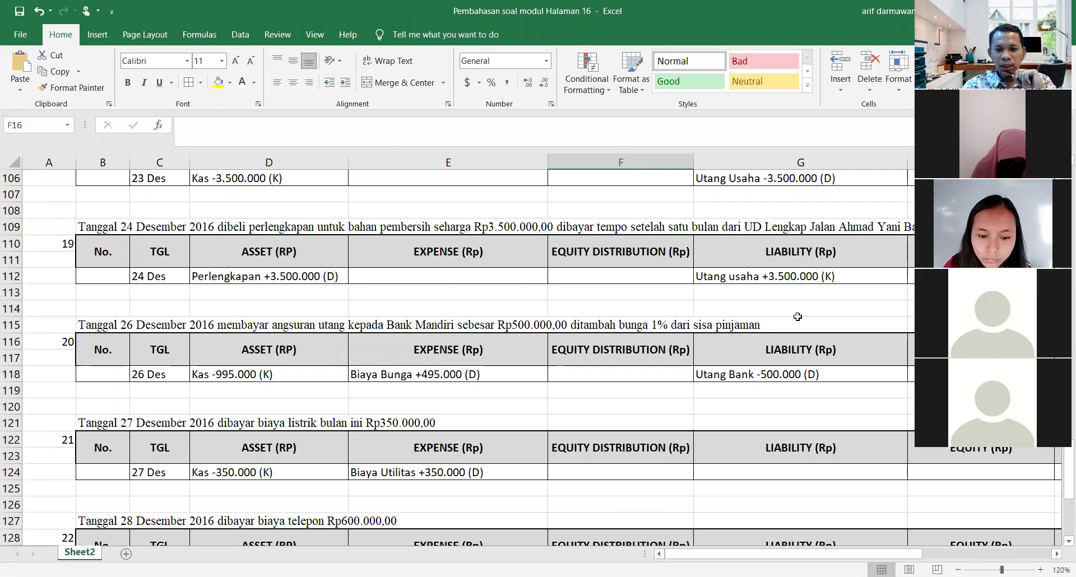
{"action": "left_click", "coordinate": [831, 305]}
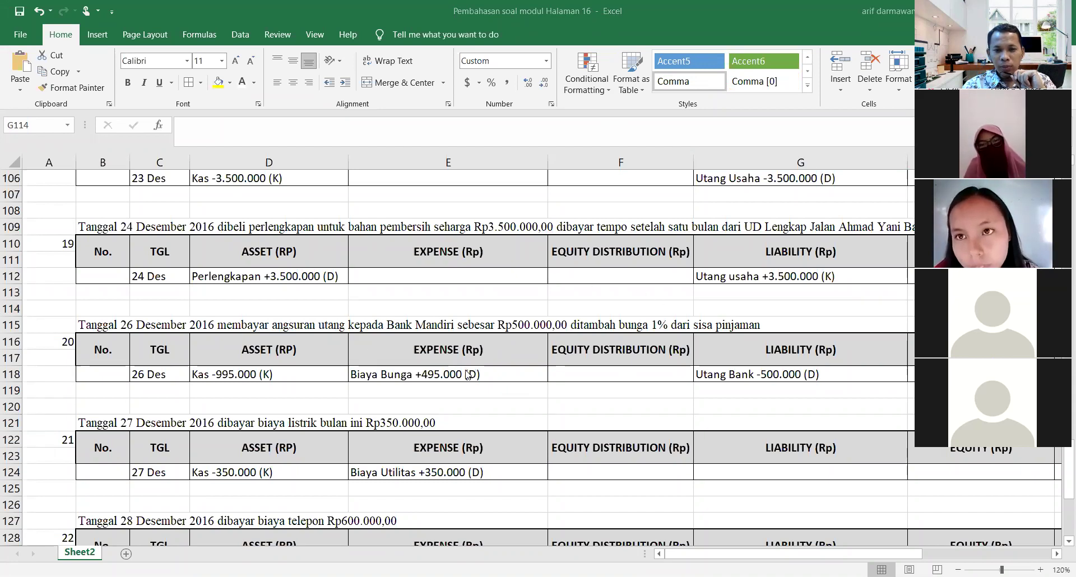
{"action": "left_click", "coordinate": [722, 375]}
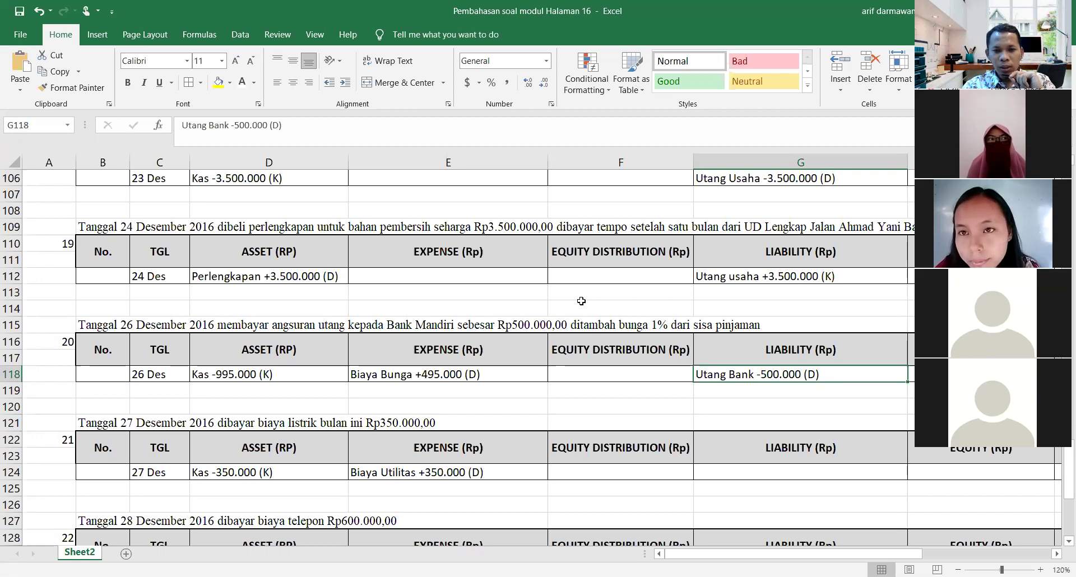
Recheck transaction 20's description in row 115 against its cash, interest expense and bank debt entries in row 118
{"action": "left_click", "coordinate": [523, 329]}
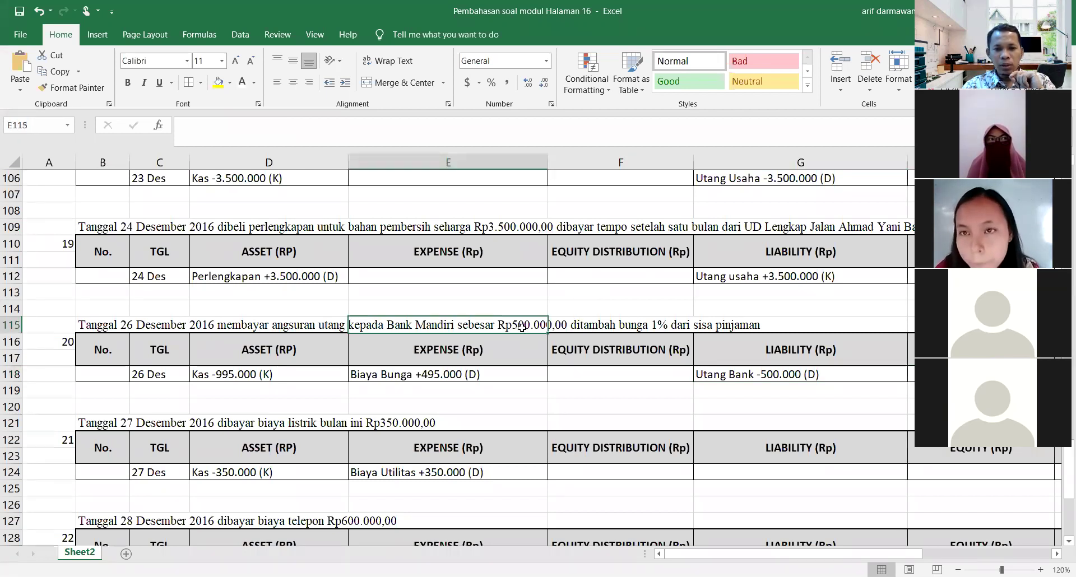
{"action": "left_click", "coordinate": [522, 376]}
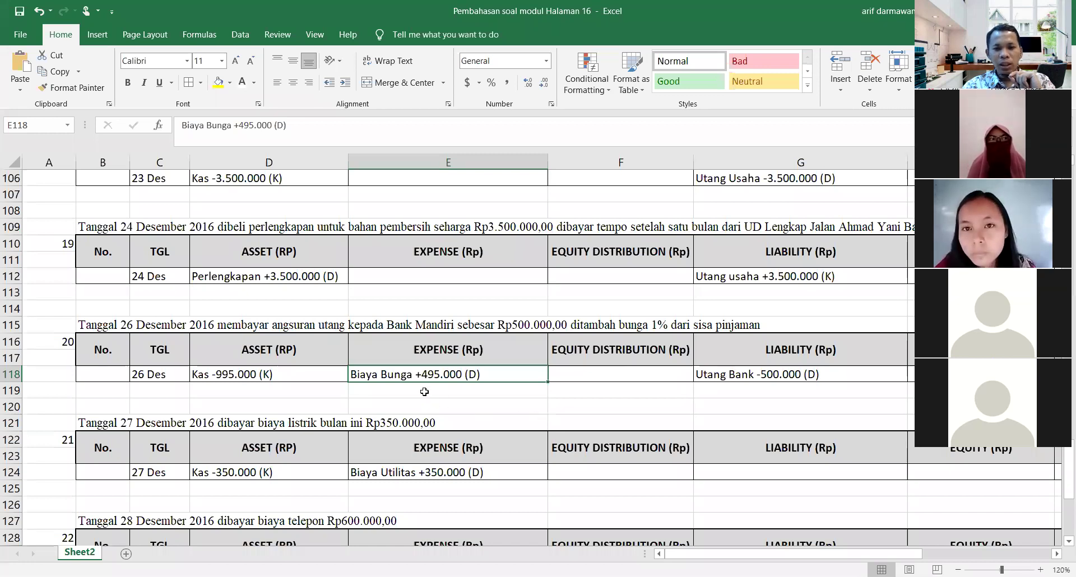
{"action": "key", "text": "Right"}
{"action": "key", "text": "Right"}
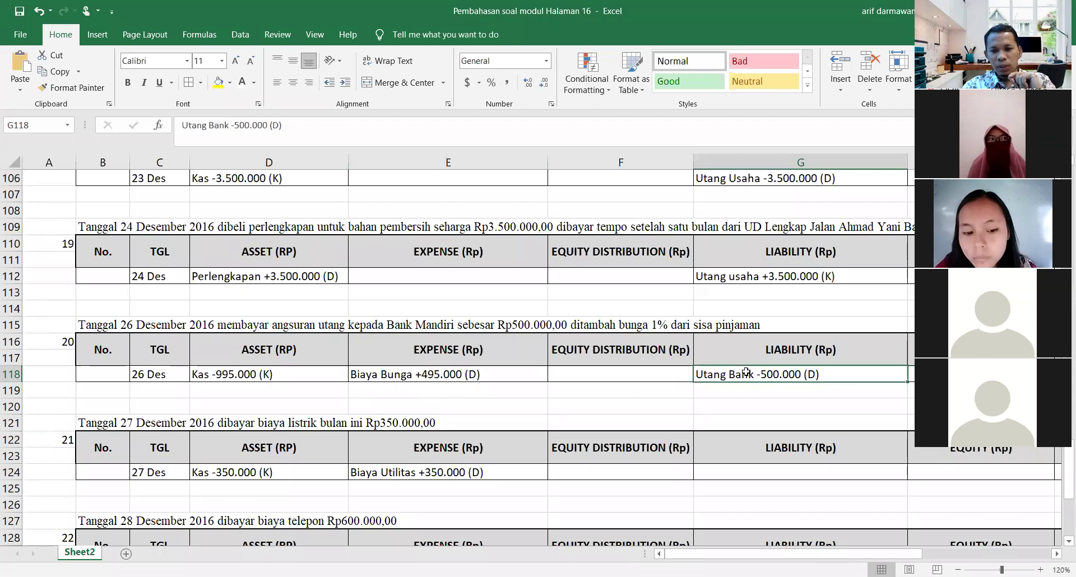
{"action": "left_click", "coordinate": [197, 372]}
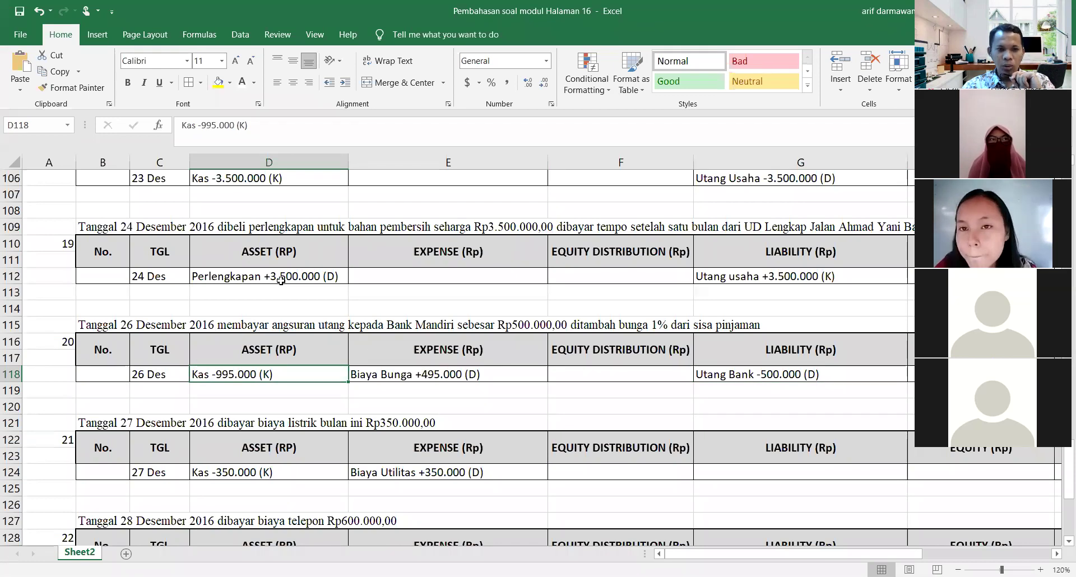
{"action": "left_click", "coordinate": [378, 377]}
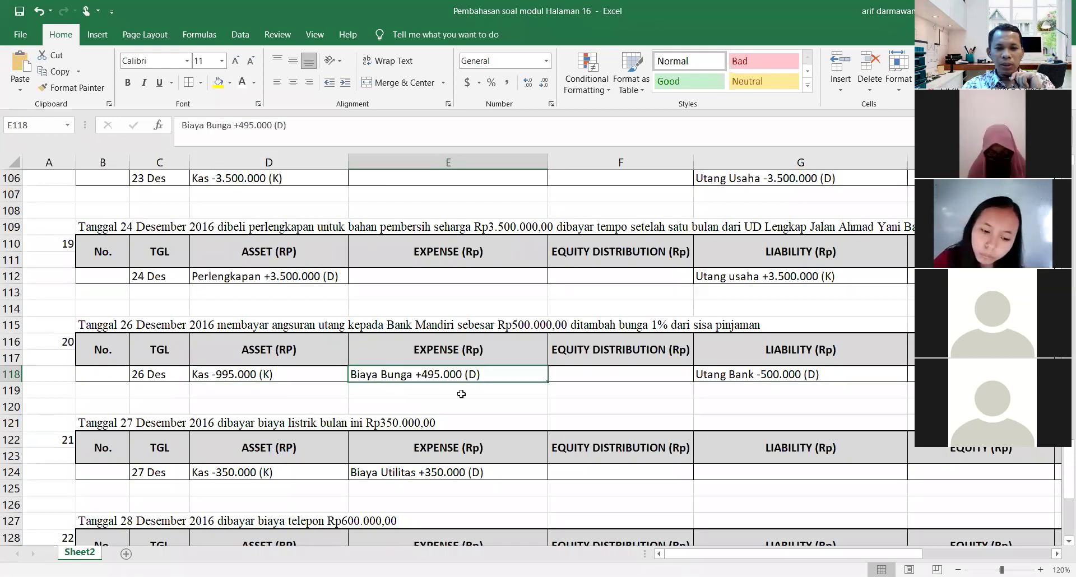
{"action": "left_click", "coordinate": [778, 376]}
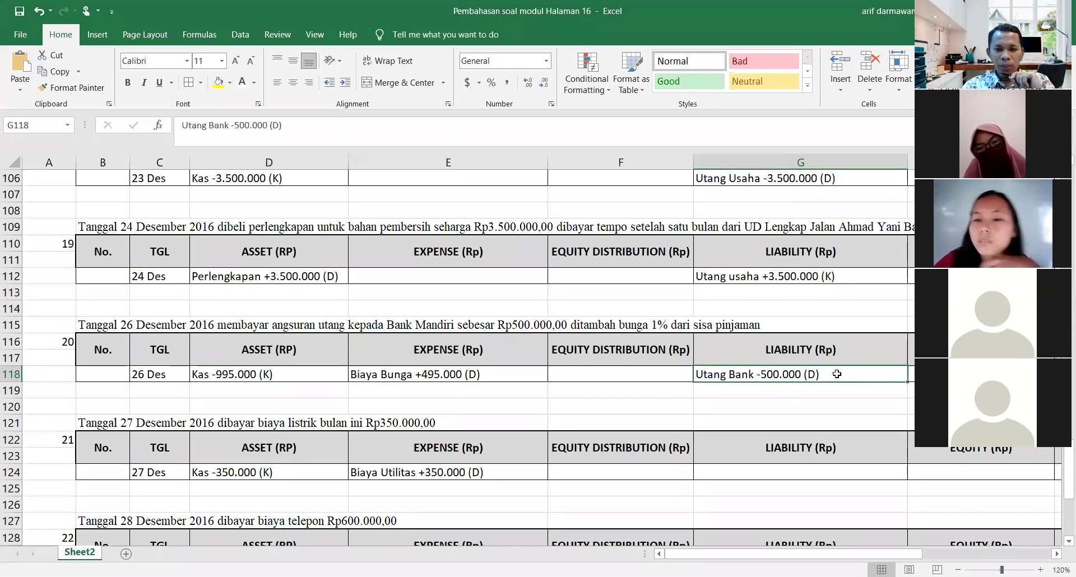
{"action": "left_click", "coordinate": [393, 374]}
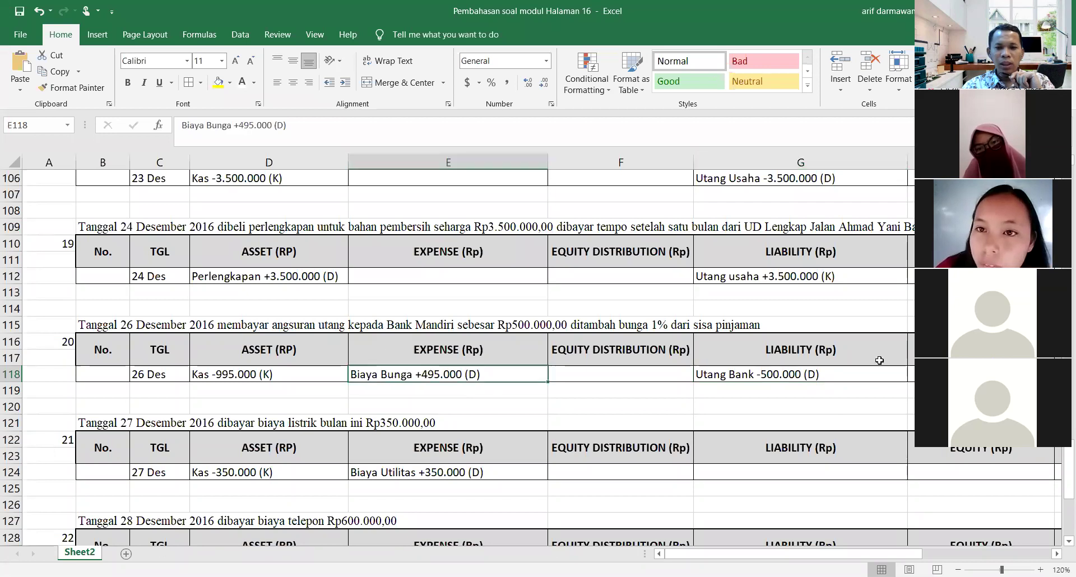
Enter the loan amount 50000000 in G119 below the bank debt entry and format it in comma style
{"action": "left_click", "coordinate": [730, 394]}
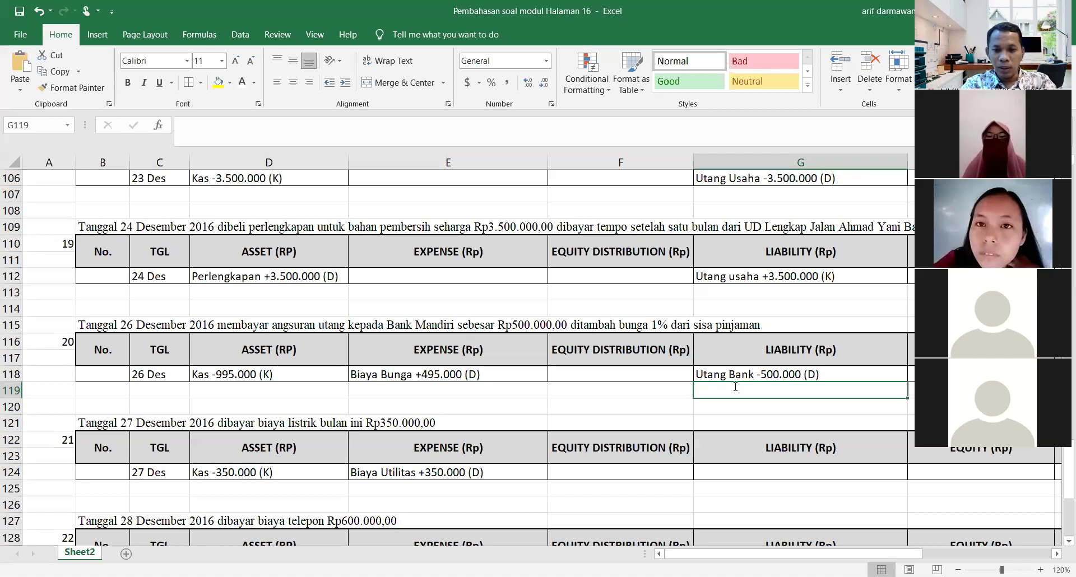
{"action": "type", "text": "50000000"}
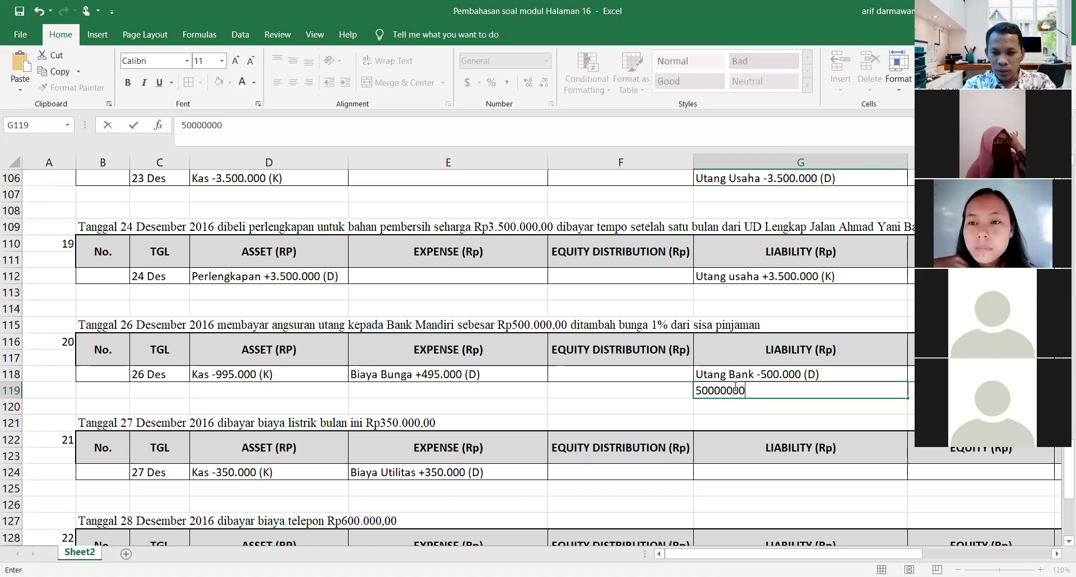
{"action": "key", "text": "Return"}
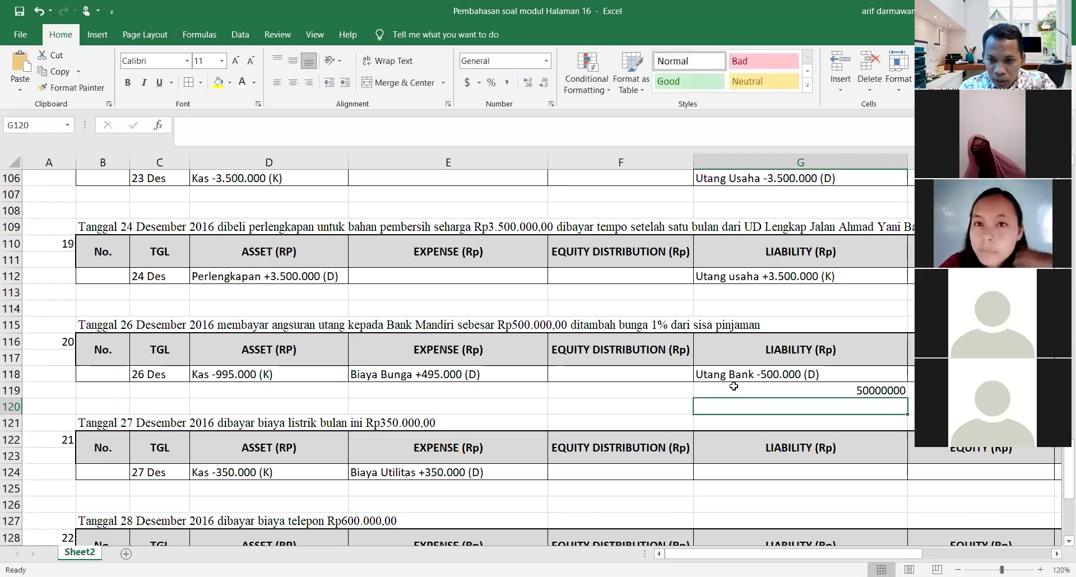
{"action": "left_click", "coordinate": [733, 386]}
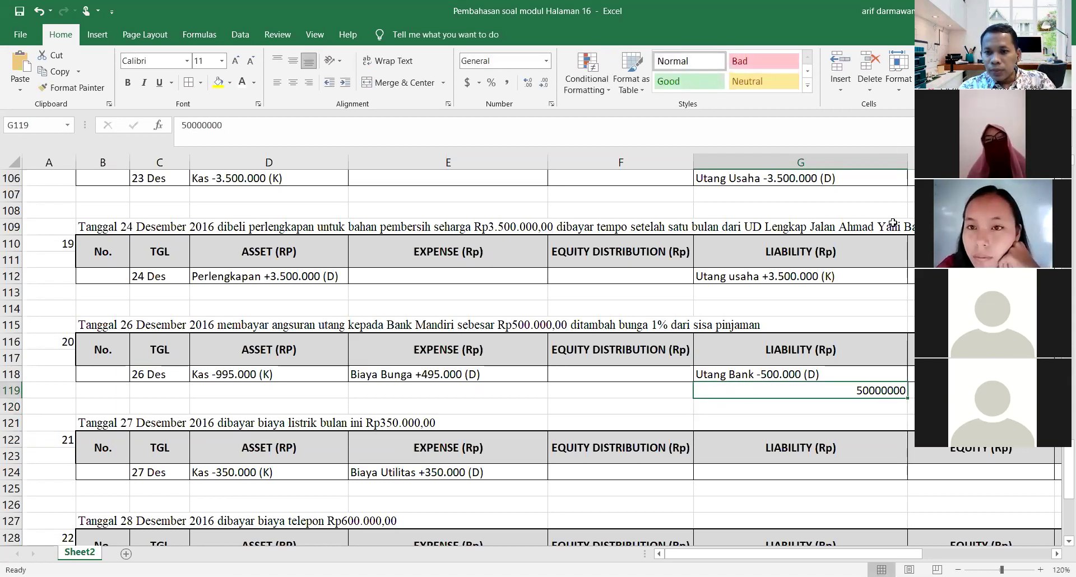
{"action": "double_click", "coordinate": [880, 390]}
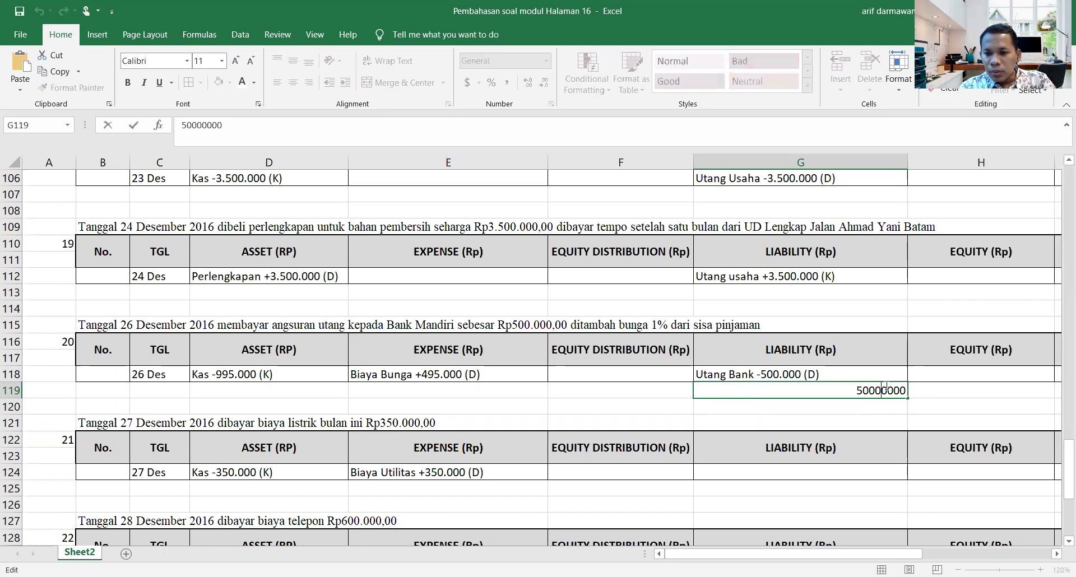
{"action": "key", "text": "Return"}
{"action": "left_click", "coordinate": [883, 390]}
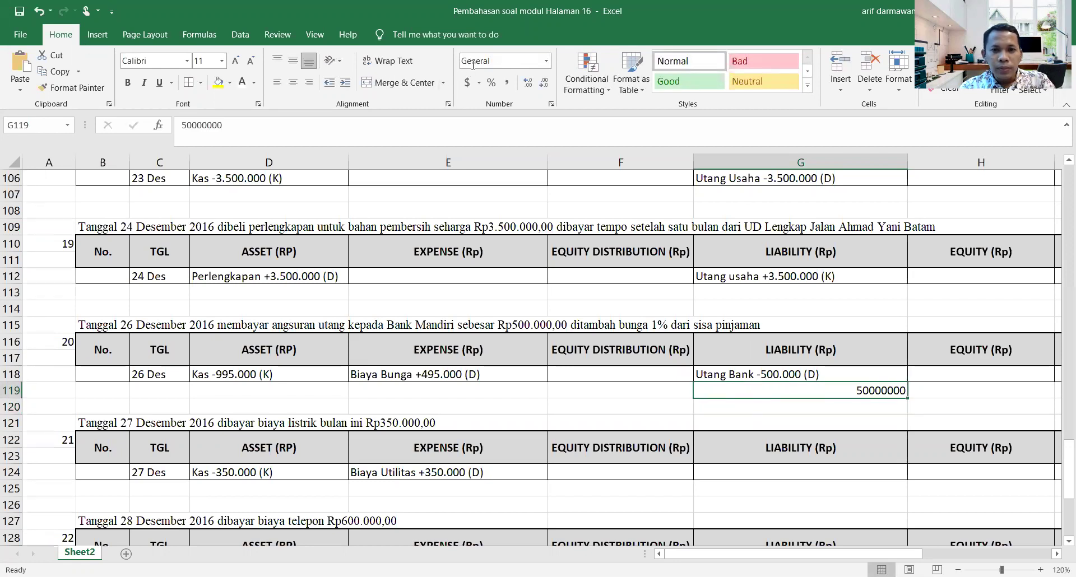
{"action": "left_click", "coordinate": [507, 82]}
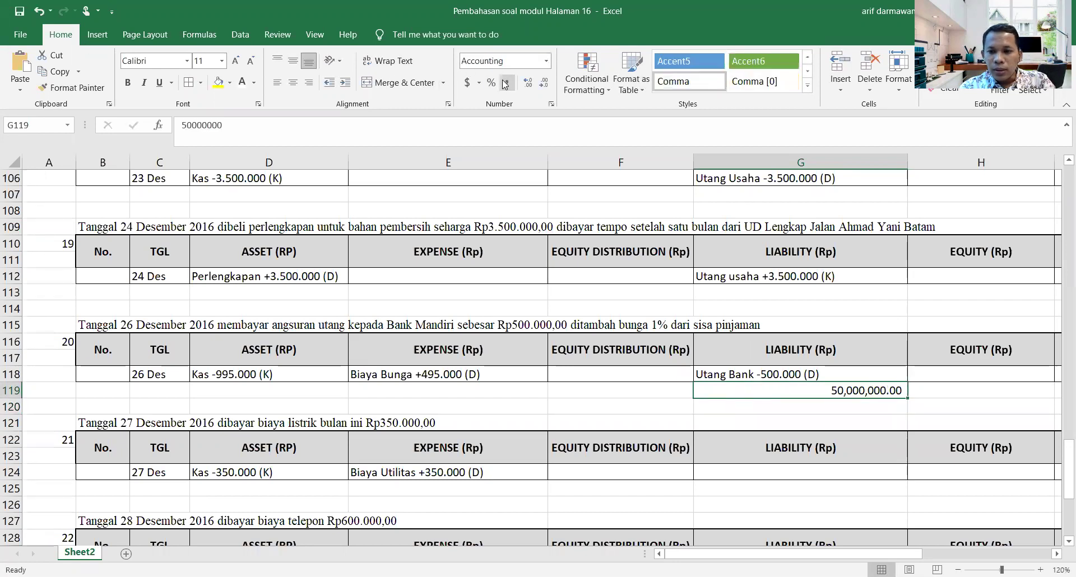
{"action": "left_click", "coordinate": [877, 402]}
{"action": "left_click", "coordinate": [837, 392]}
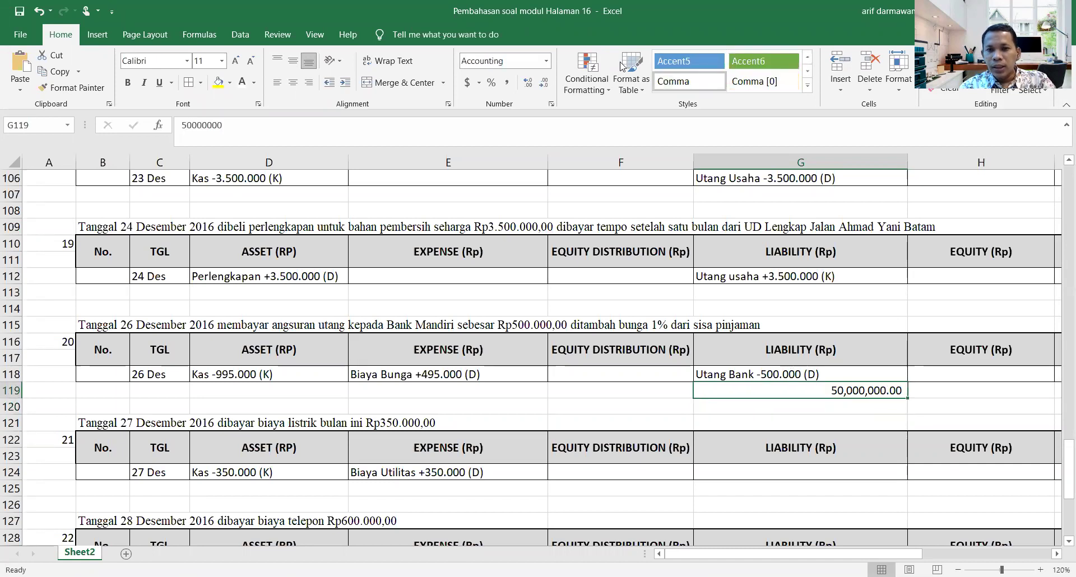
Enter the instalment as -500000 in G120 and format it in comma style
{"action": "left_click", "coordinate": [857, 408]}
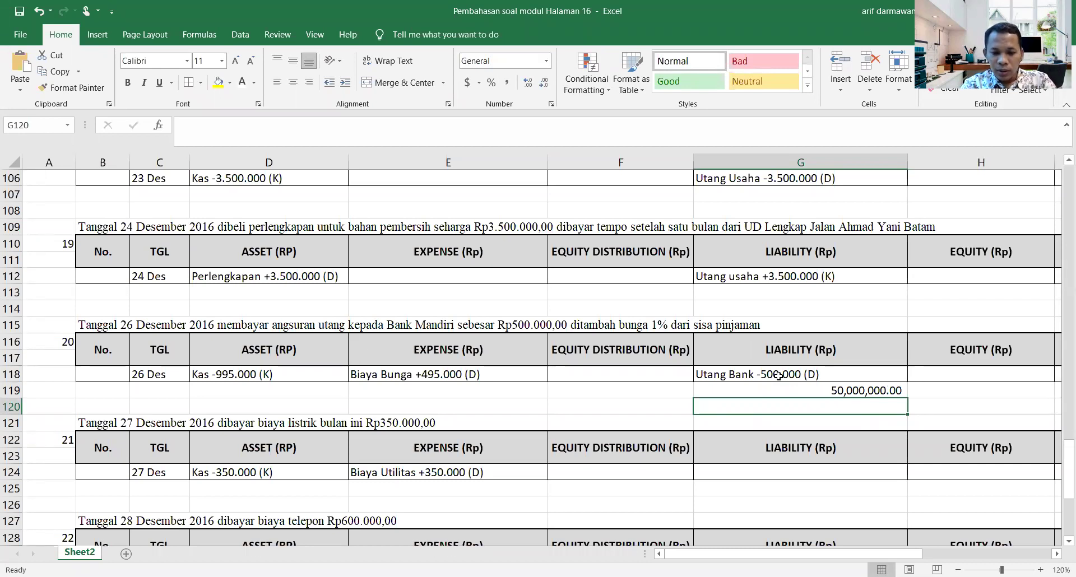
{"action": "type", "text": "500000"}
{"action": "key", "text": "Return"}
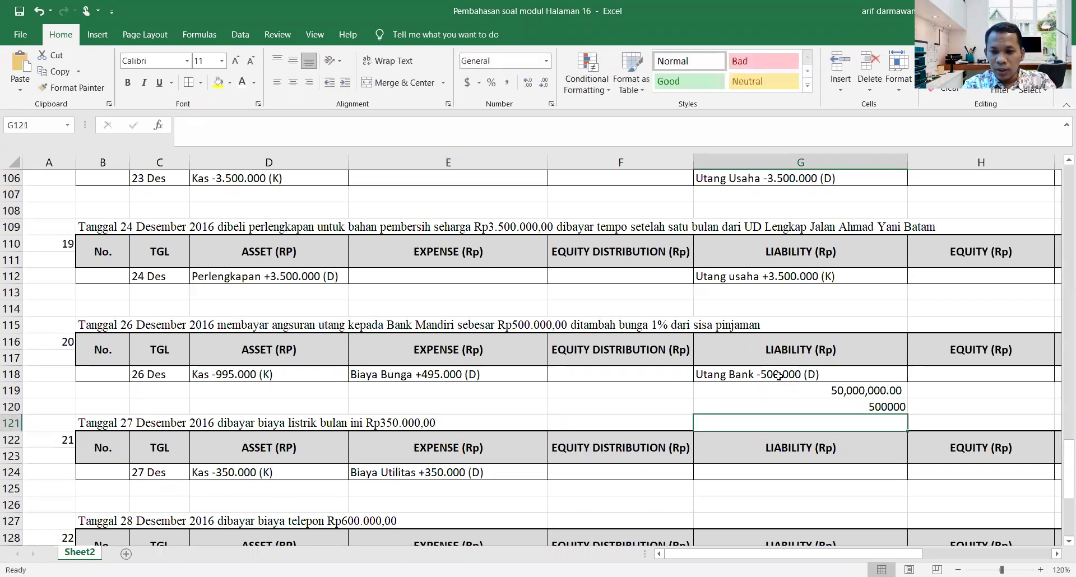
{"action": "left_click", "coordinate": [874, 402]}
{"action": "left_click", "coordinate": [506, 82]}
{"action": "double_click", "coordinate": [813, 407]}
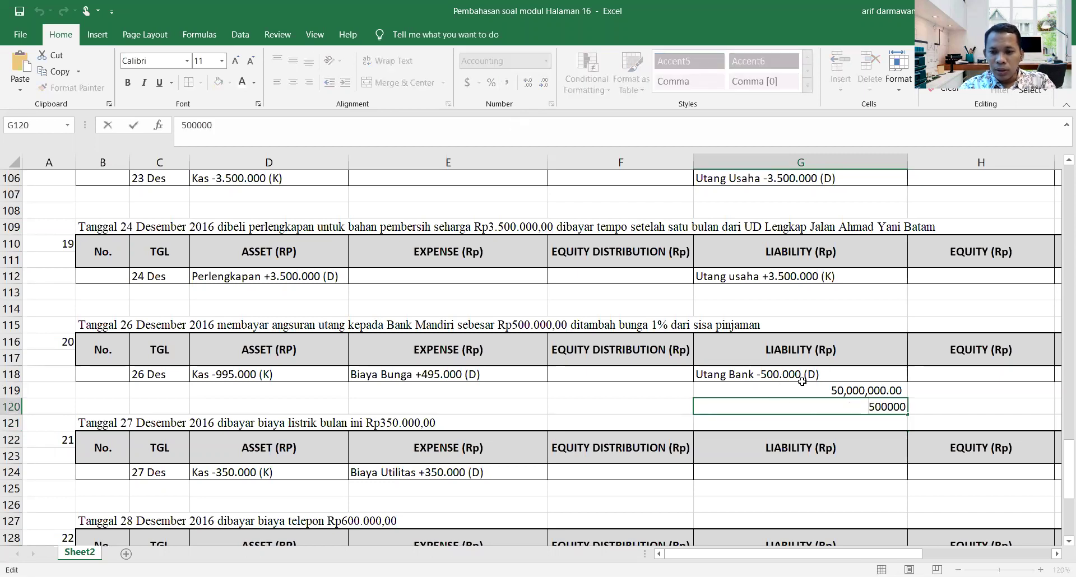
{"action": "type", "text": "-"}
{"action": "key", "text": "Return"}
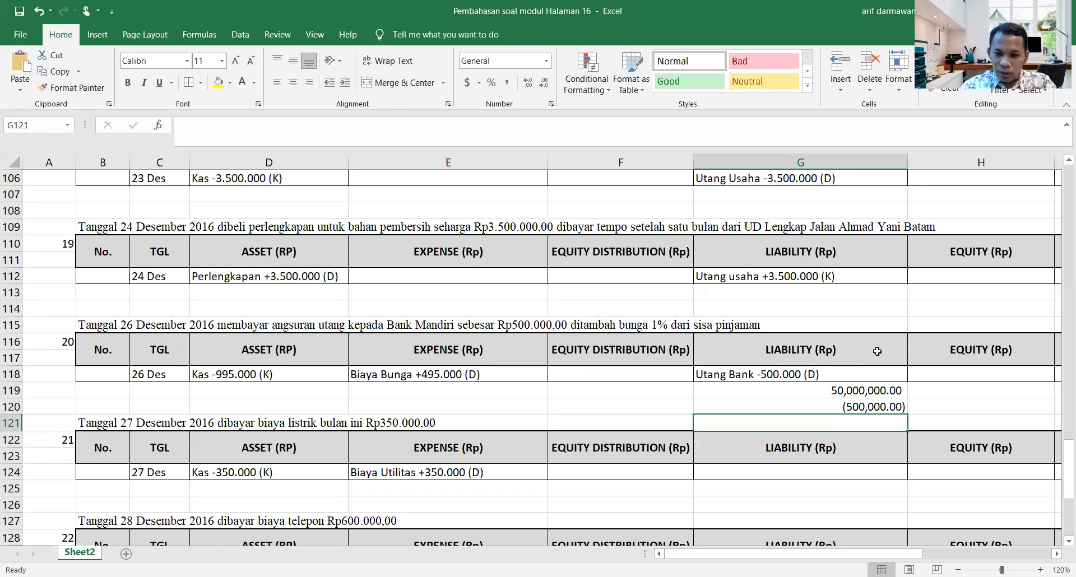
Calculate the remaining loan in G121 with the formula =G119+G120
{"action": "type", "text": "="}
{"action": "left_click", "coordinate": [871, 388]}
{"action": "type", "text": "+"}
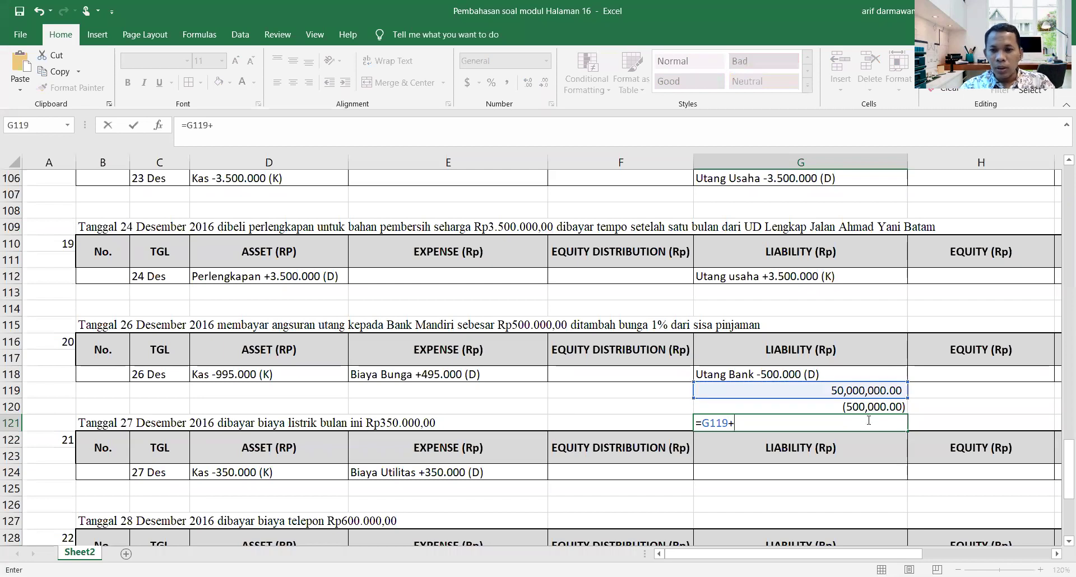
{"action": "left_click", "coordinate": [865, 406]}
{"action": "key", "text": "Return"}
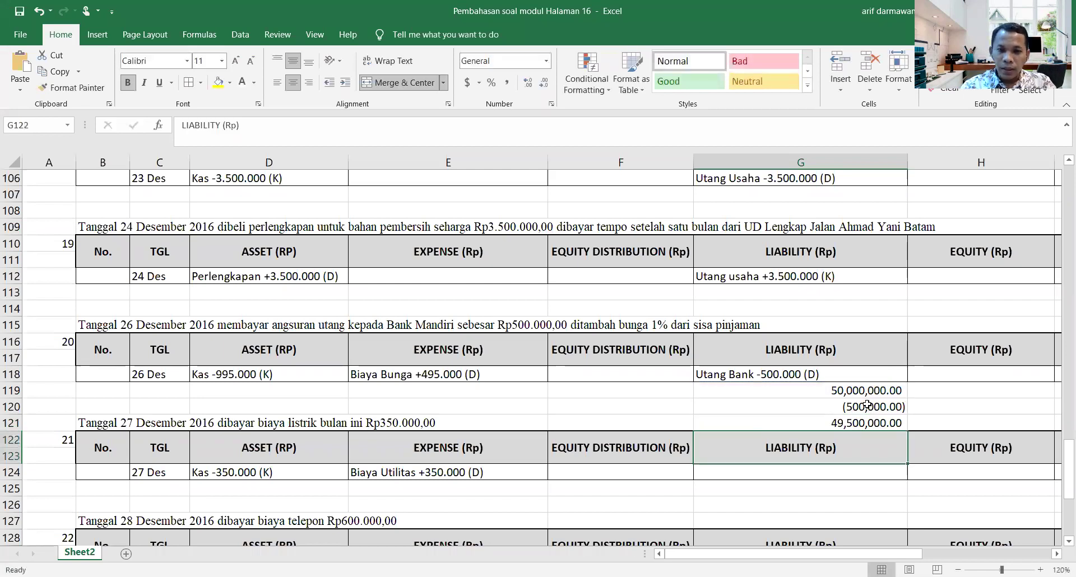
{"action": "left_click", "coordinate": [836, 422]}
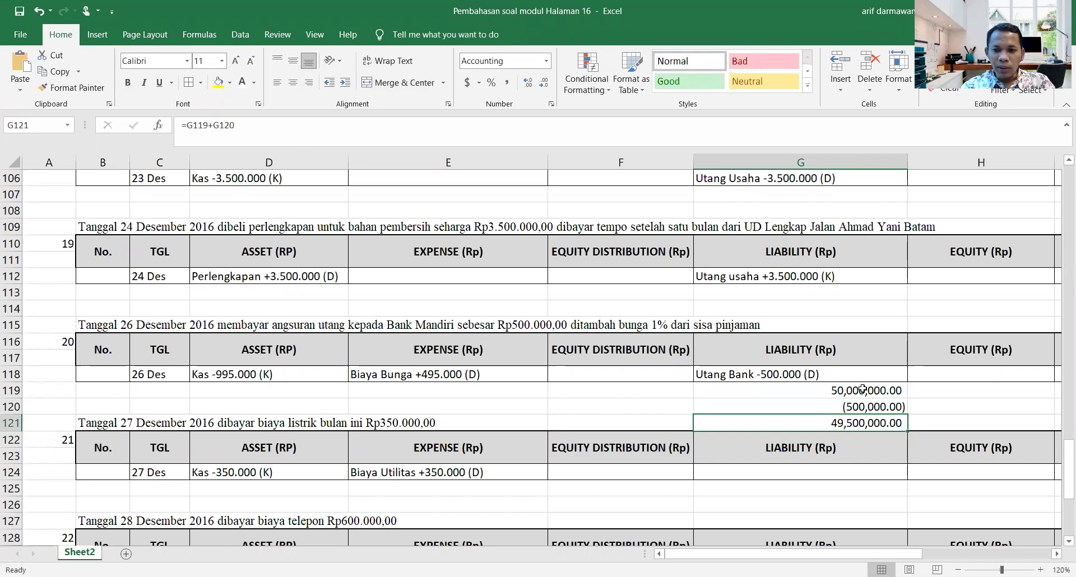
Change the deducted payment in G120 to -995000
{"action": "left_click", "coordinate": [402, 371]}
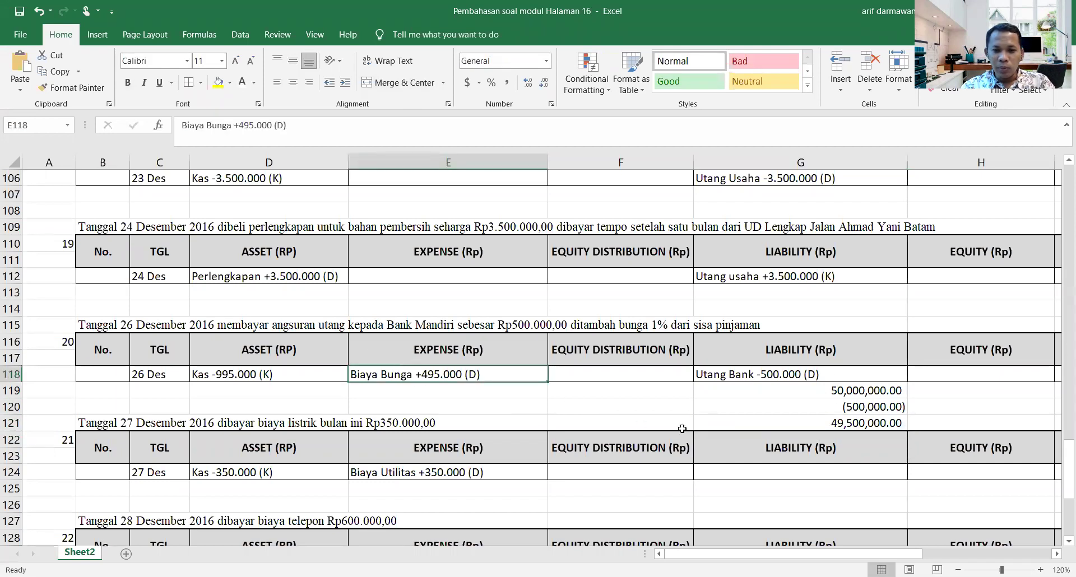
{"action": "double_click", "coordinate": [884, 405]}
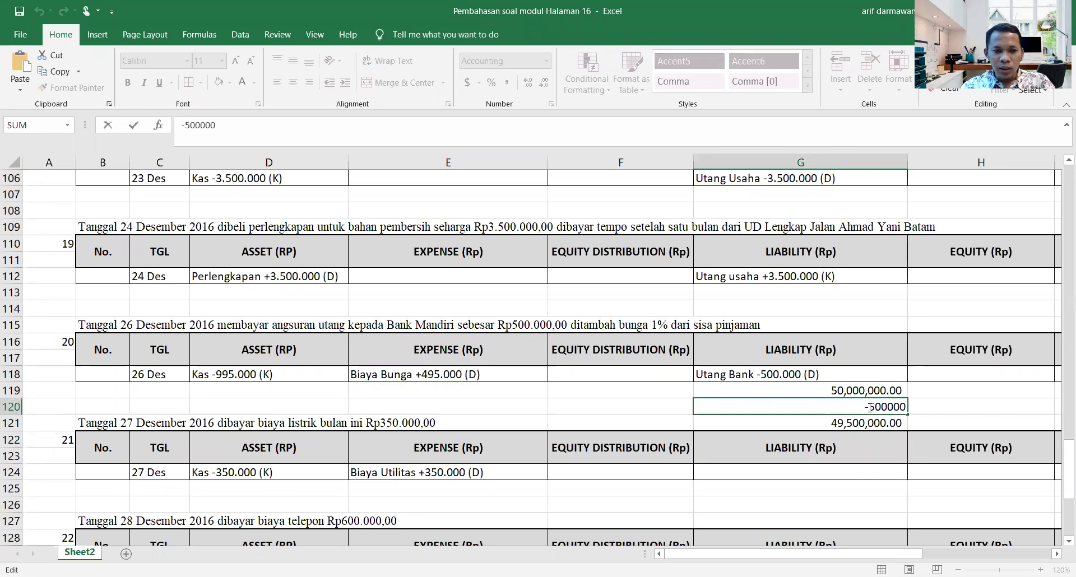
{"action": "left_click_drag", "start_coordinate": [878, 407], "coordinate": [883, 407]}
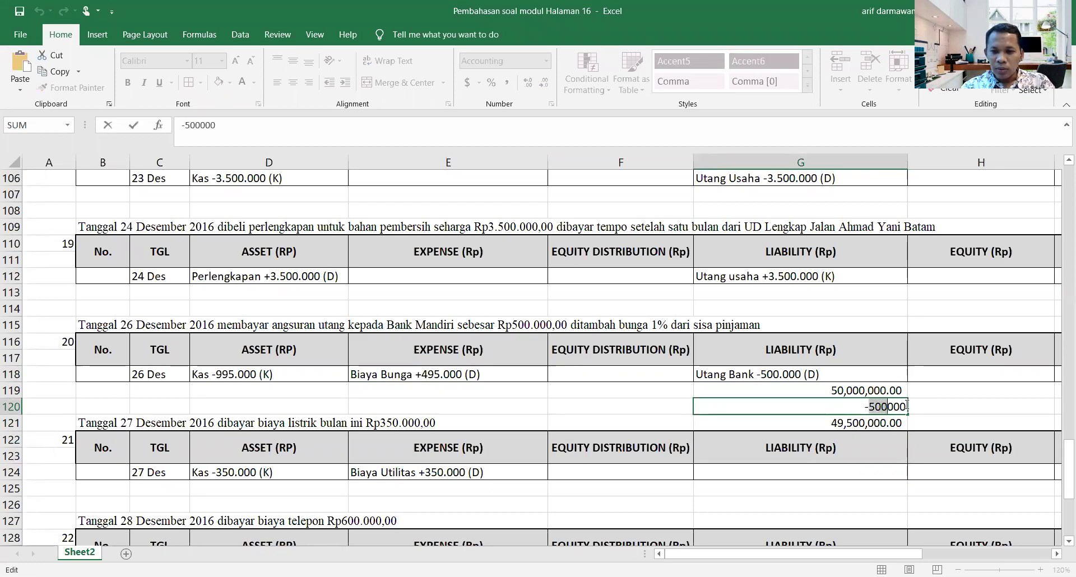
{"action": "type", "text": "995"}
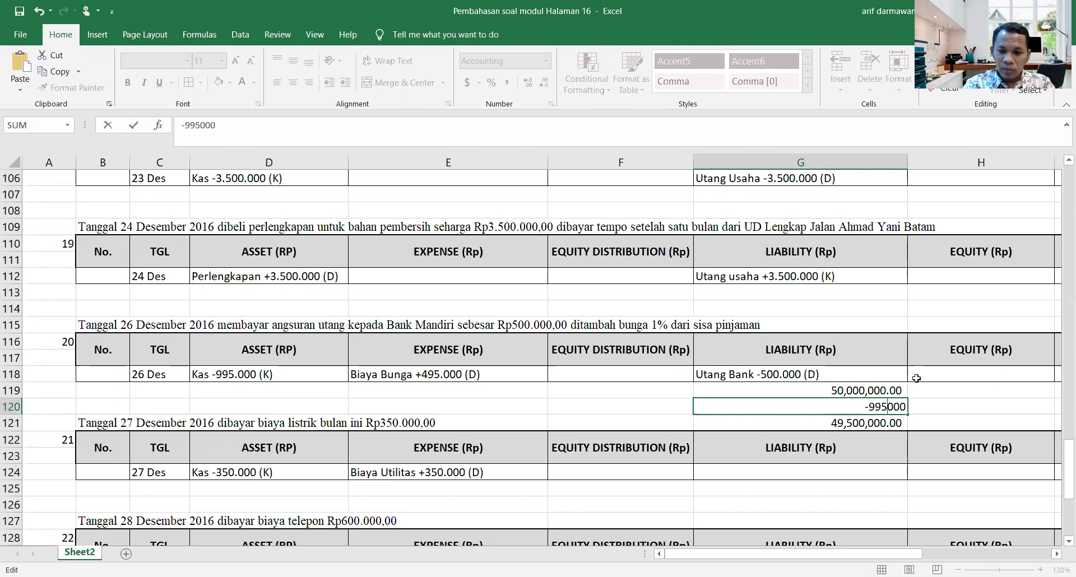
{"action": "key", "text": "Return"}
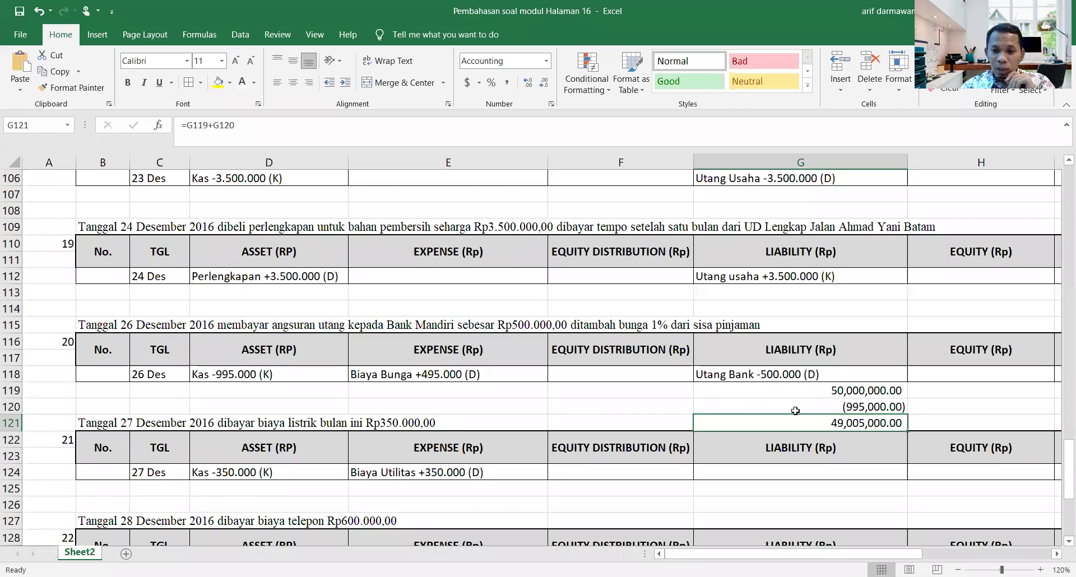
Compare the loan calculation in G119:G121 with transaction 20's interest expense in E118 and bank debt entry in G118
{"action": "left_click", "coordinate": [861, 408]}
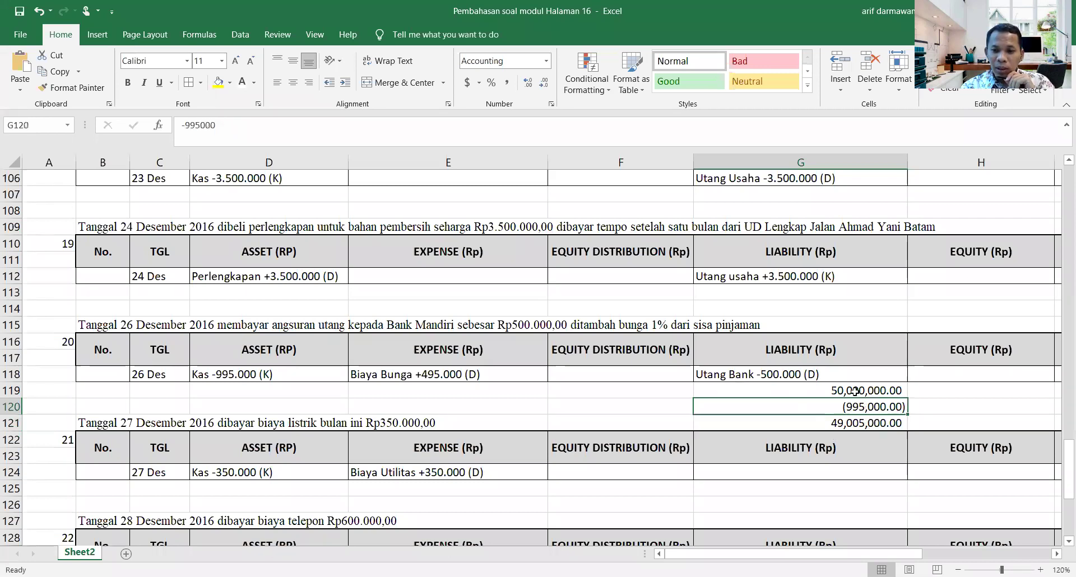
{"action": "left_click", "coordinate": [741, 372]}
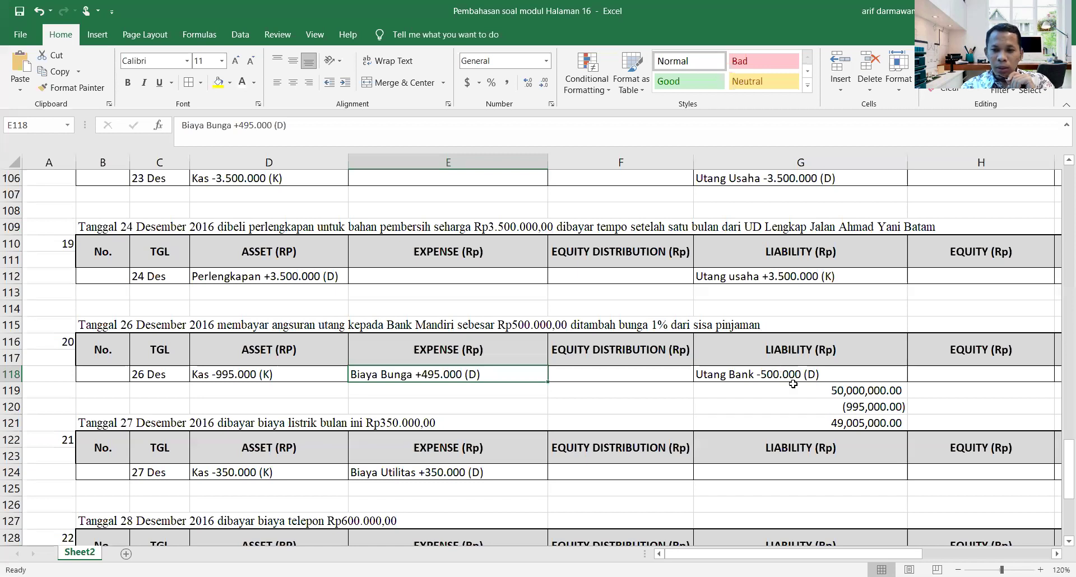
{"action": "left_click", "coordinate": [816, 396]}
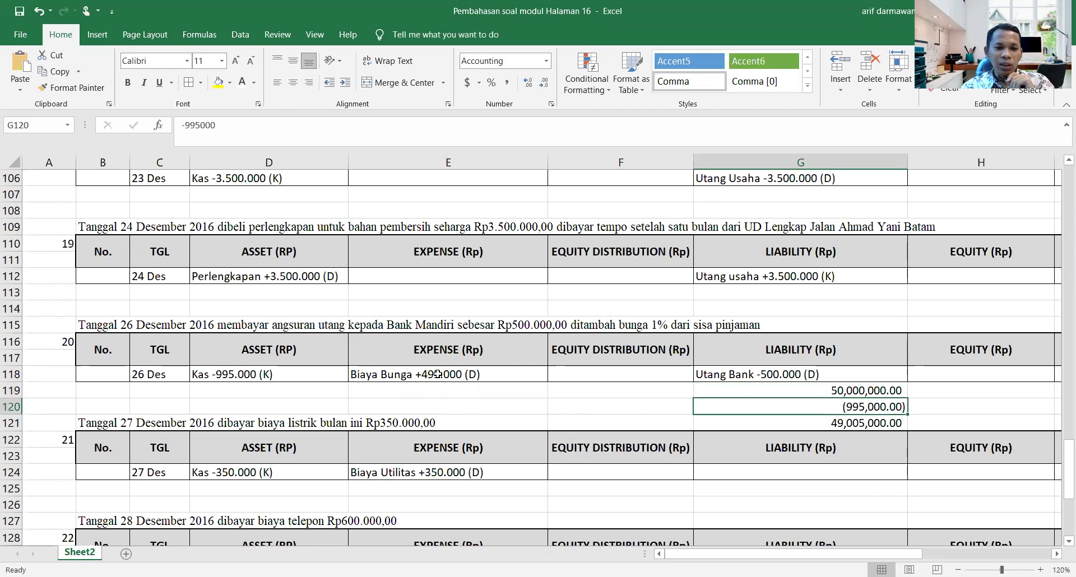
{"action": "left_click", "coordinate": [417, 375]}
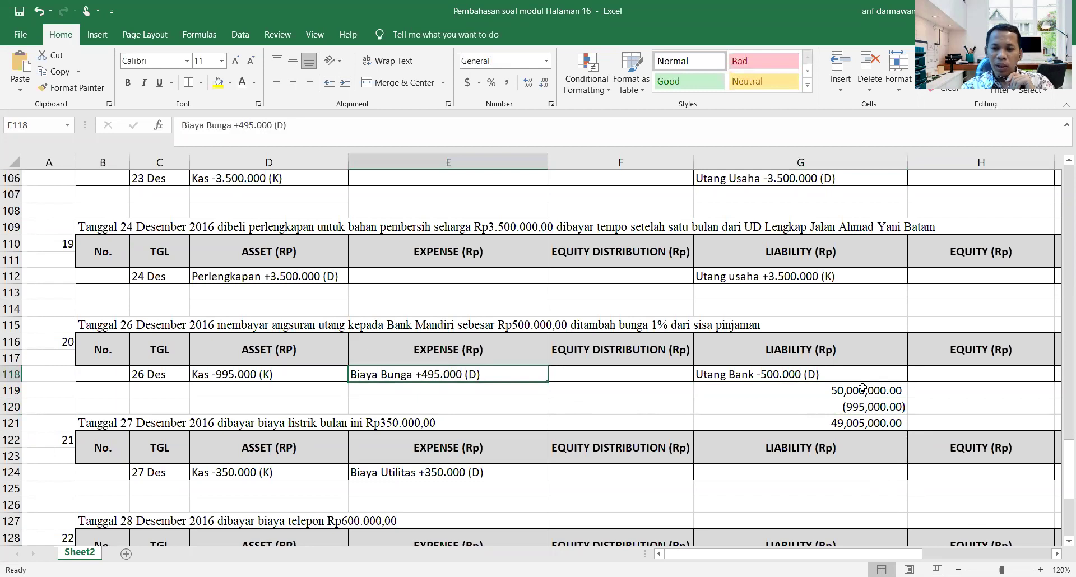
{"action": "left_click", "coordinate": [773, 392]}
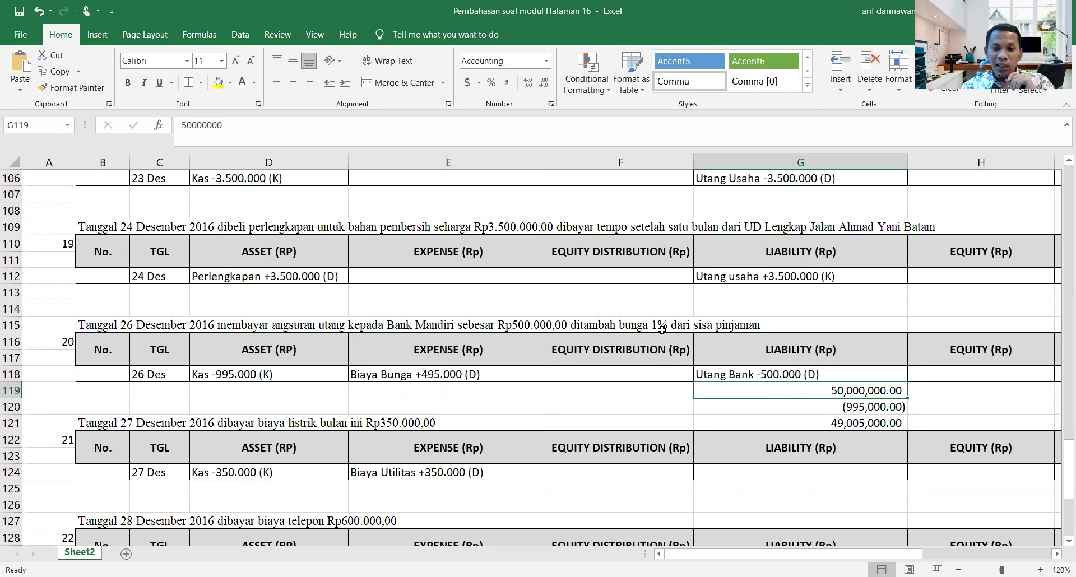
{"action": "left_click", "coordinate": [746, 375]}
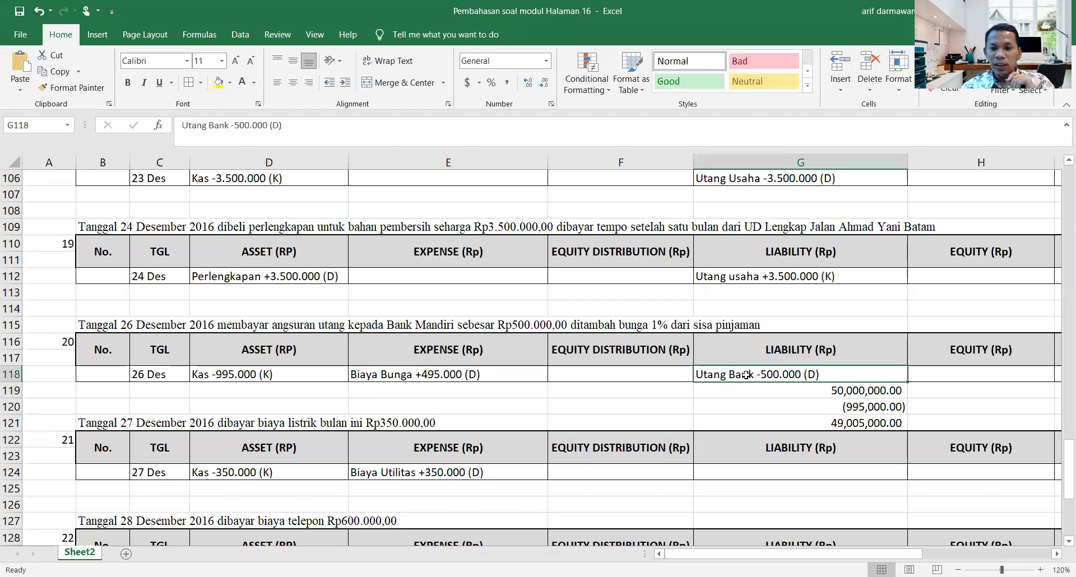
{"action": "left_click", "coordinate": [404, 372]}
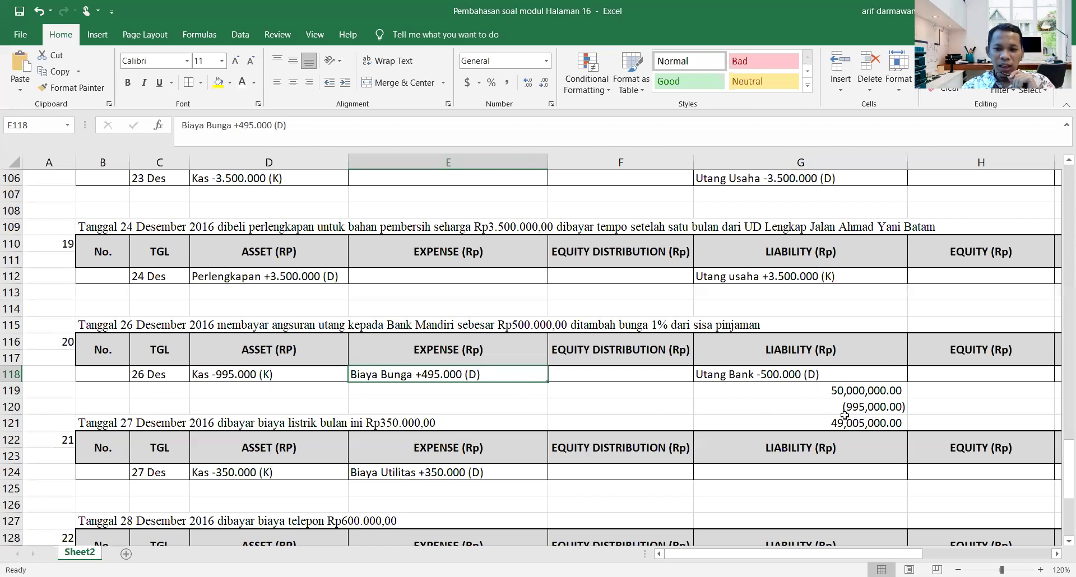
{"action": "left_click_drag", "start_coordinate": [862, 390], "coordinate": [863, 423]}
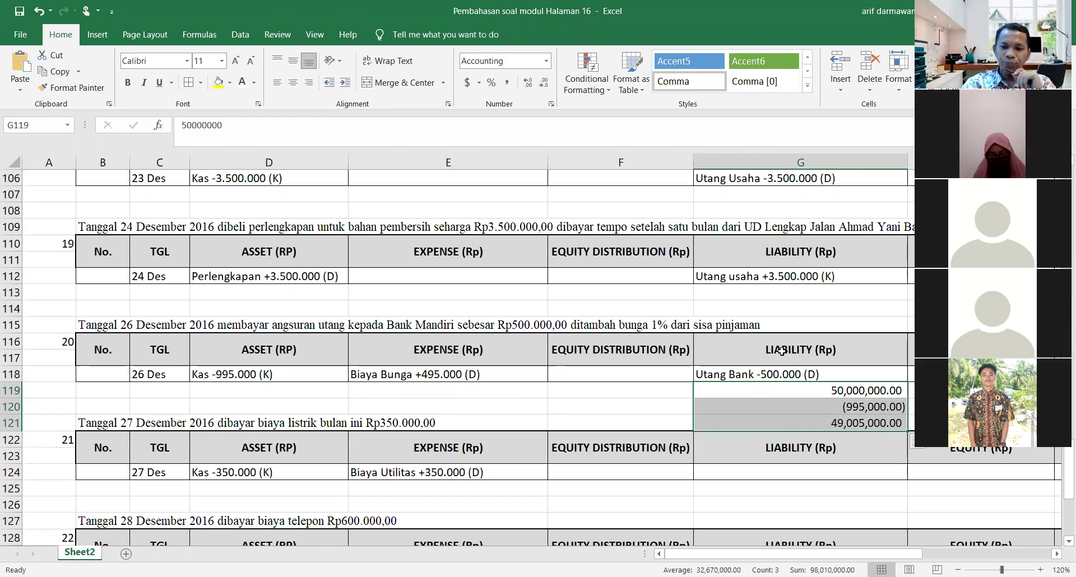
Delete the loan side calculation in G119:G121
{"action": "key", "text": "Delete"}
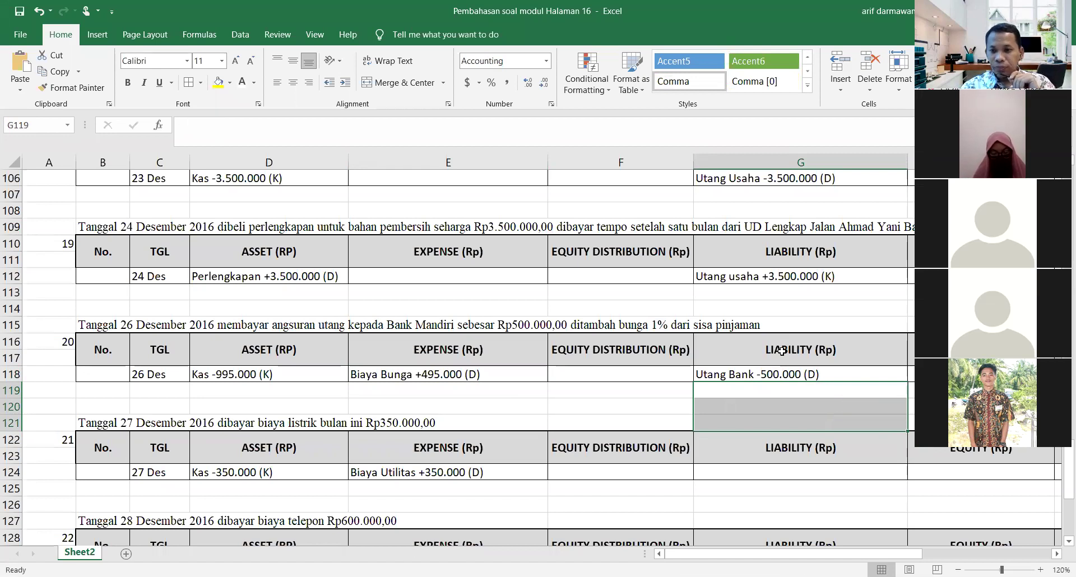
{"action": "left_click", "coordinate": [219, 405]}
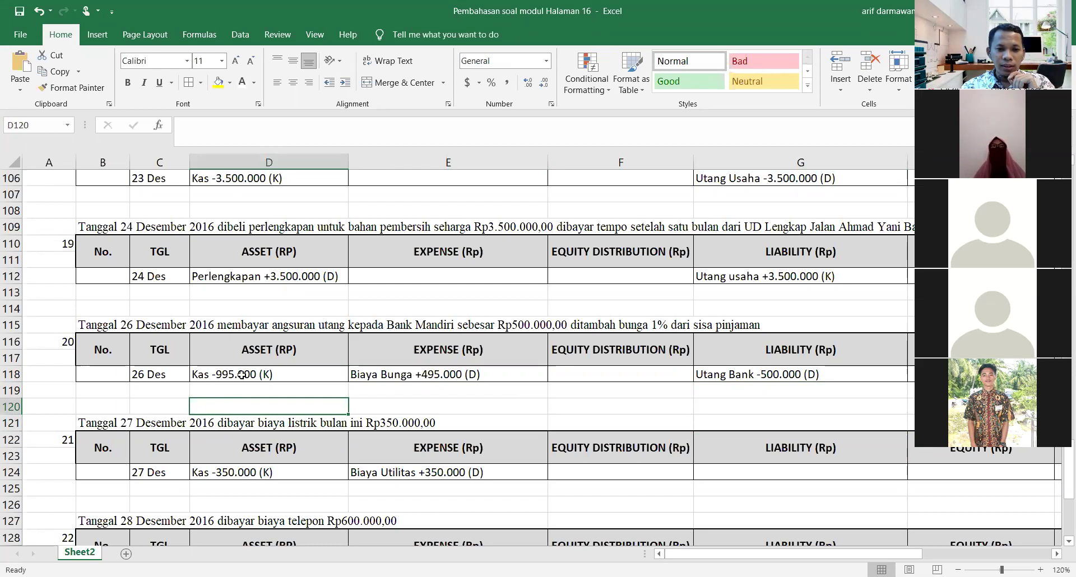
Look over the answer rows down to transaction 24 and go back to transaction 1's cash entry in D5
{"action": "scroll", "coordinate": [271, 366], "scroll_direction": "down", "scroll_amount": 8}
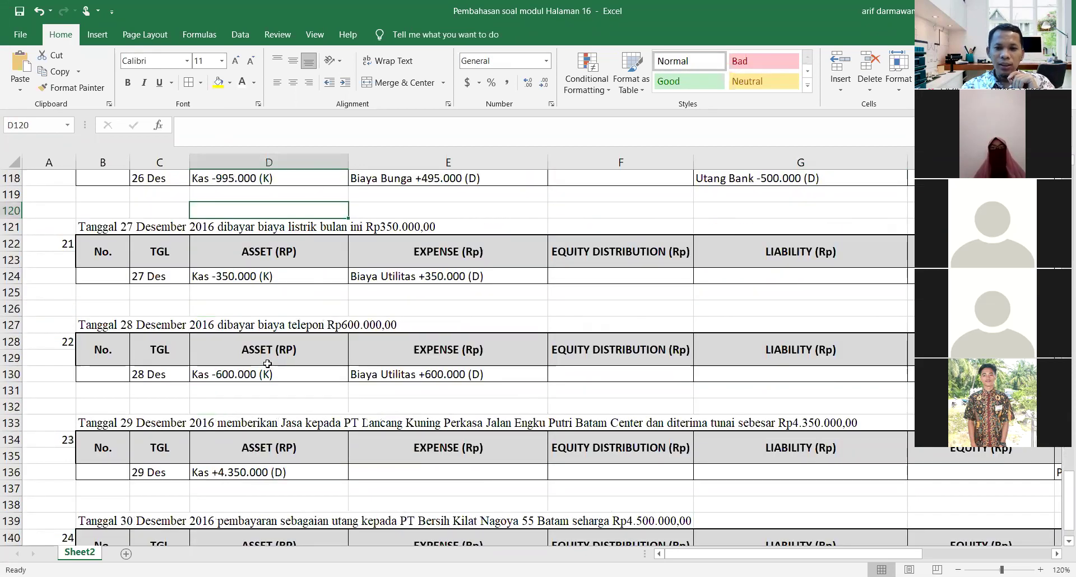
{"action": "scroll", "coordinate": [268, 365], "scroll_direction": "up", "scroll_amount": 4}
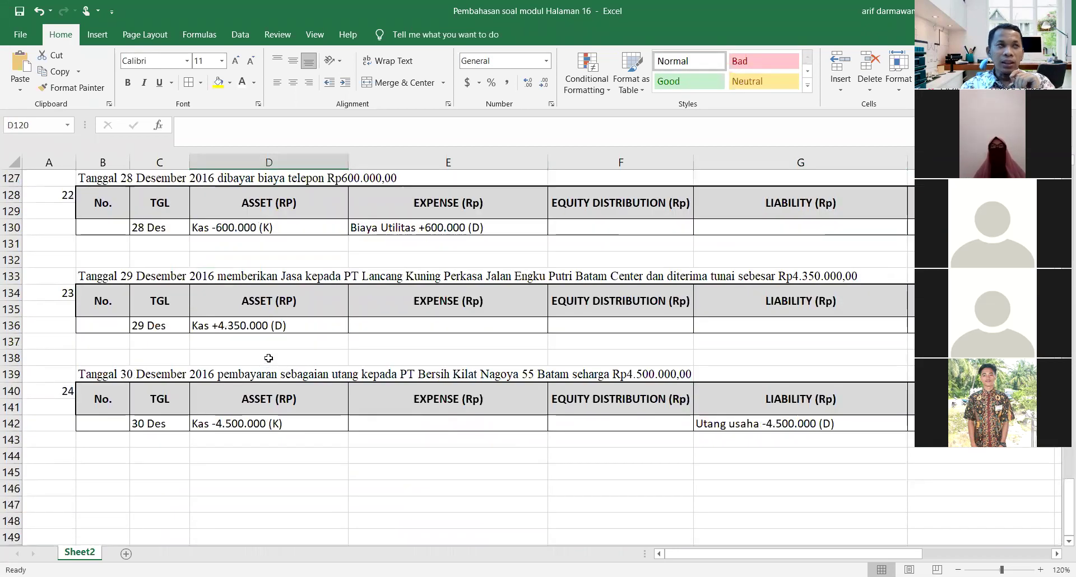
{"action": "scroll", "coordinate": [261, 361], "scroll_direction": "up", "scroll_amount": 8}
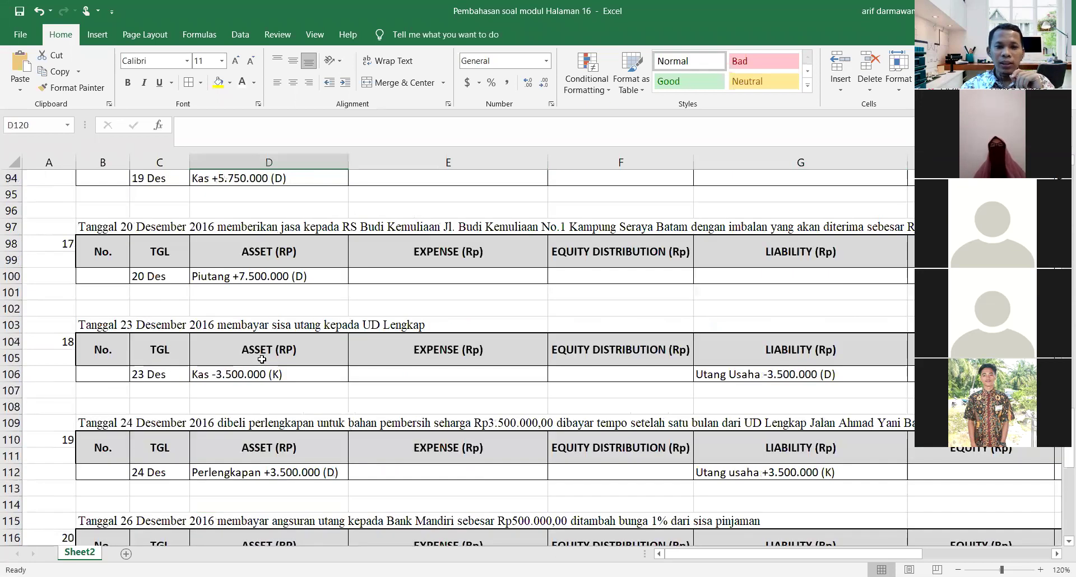
{"action": "scroll", "coordinate": [261, 359], "scroll_direction": "up", "scroll_amount": 10}
{"action": "scroll", "coordinate": [265, 358], "scroll_direction": "up", "scroll_amount": 5}
{"action": "scroll", "coordinate": [265, 358], "scroll_direction": "up", "scroll_amount": 5}
{"action": "scroll", "coordinate": [265, 357], "scroll_direction": "up", "scroll_amount": 2}
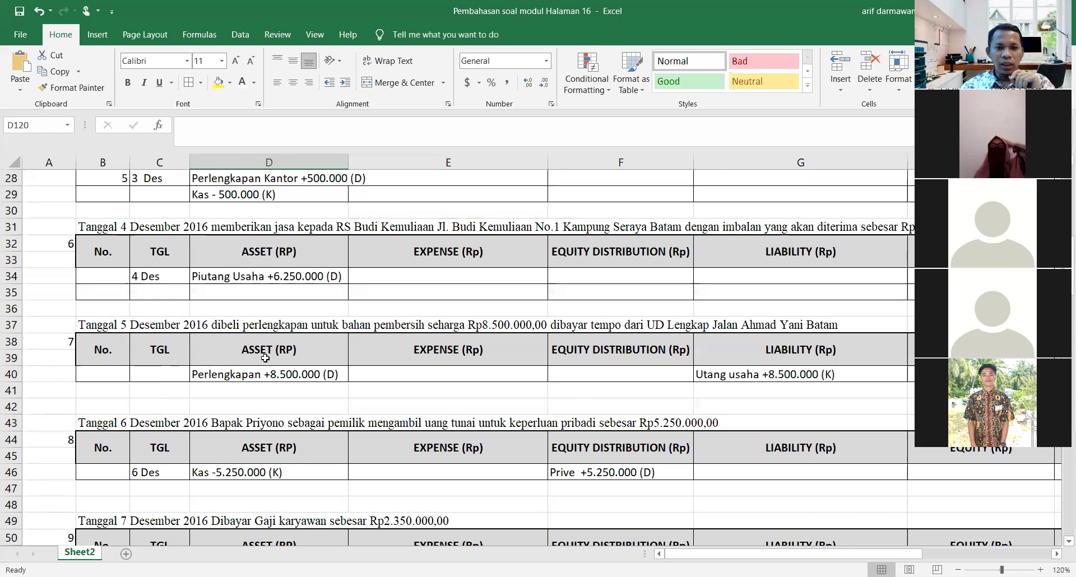
{"action": "scroll", "coordinate": [265, 358], "scroll_direction": "up", "scroll_amount": 9}
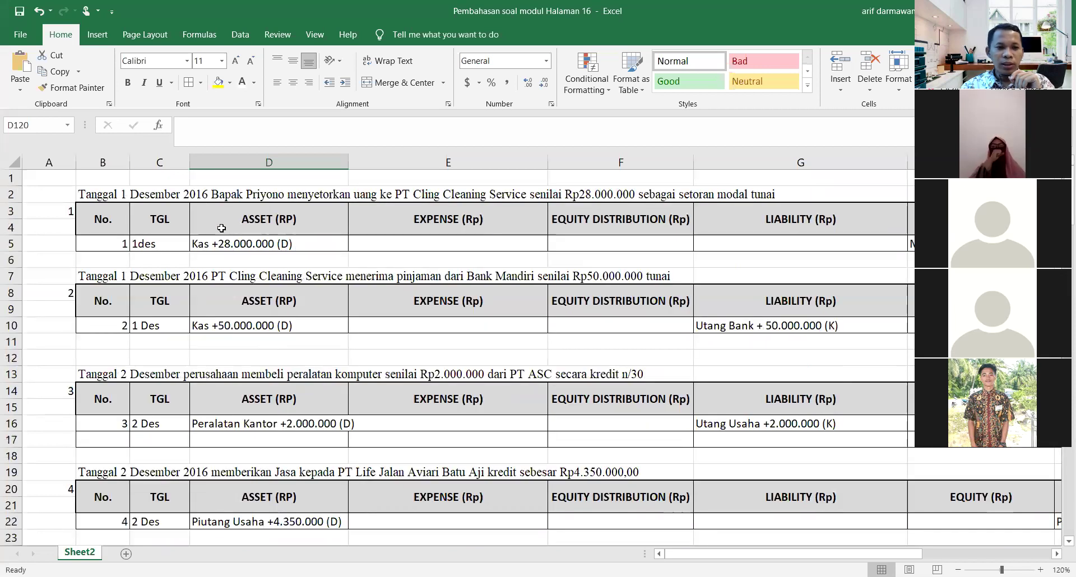
{"action": "left_click", "coordinate": [206, 244]}
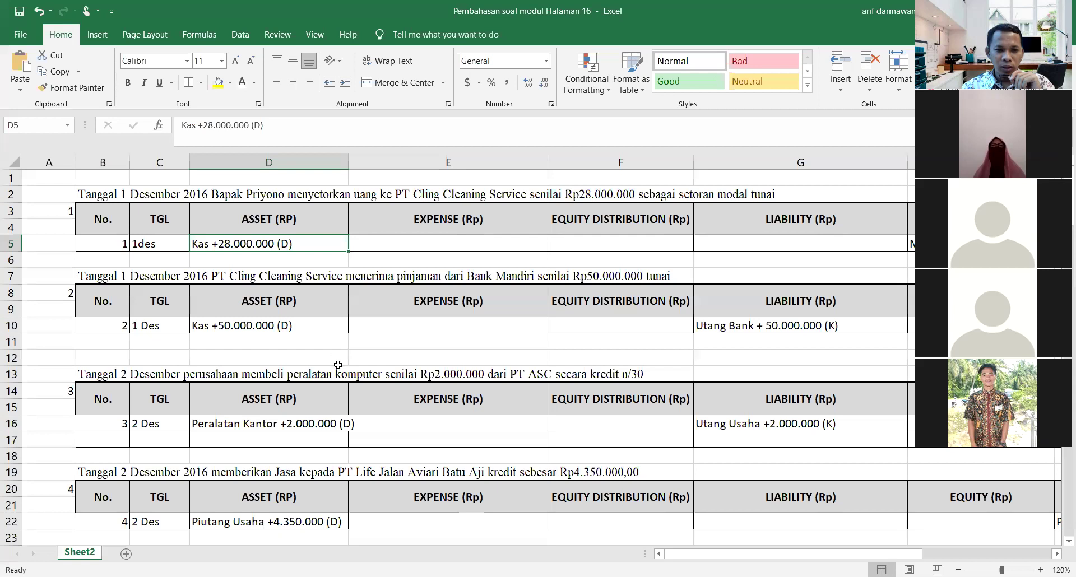
Add a new worksheet and enter the heading Date in B2
{"action": "left_click", "coordinate": [125, 554]}
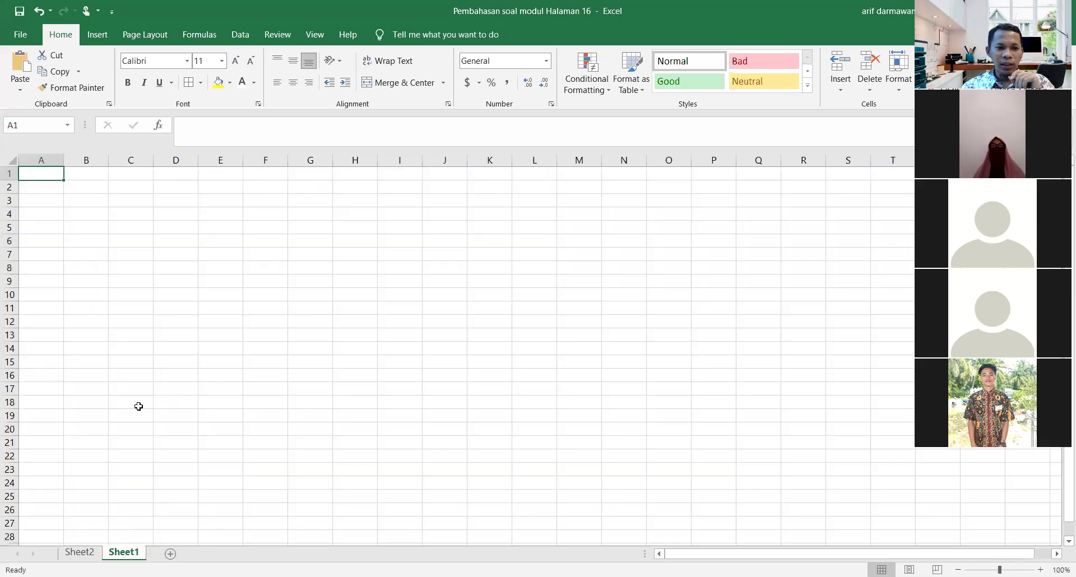
{"action": "left_click", "coordinate": [91, 187]}
{"action": "type", "text": "Tanggal"}
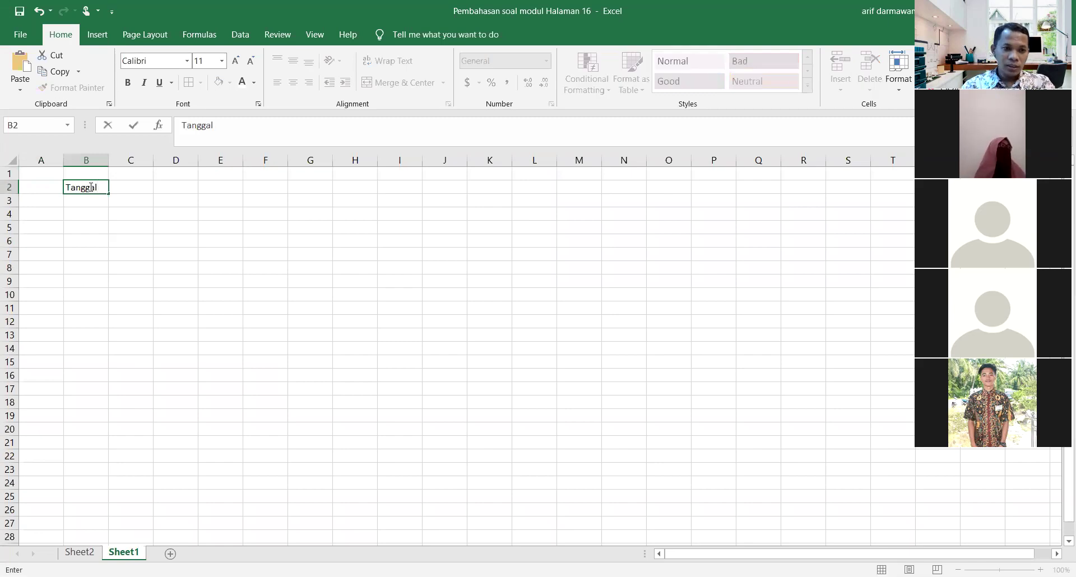
{"action": "left_click", "coordinate": [86, 321]}
{"action": "left_click", "coordinate": [100, 182]}
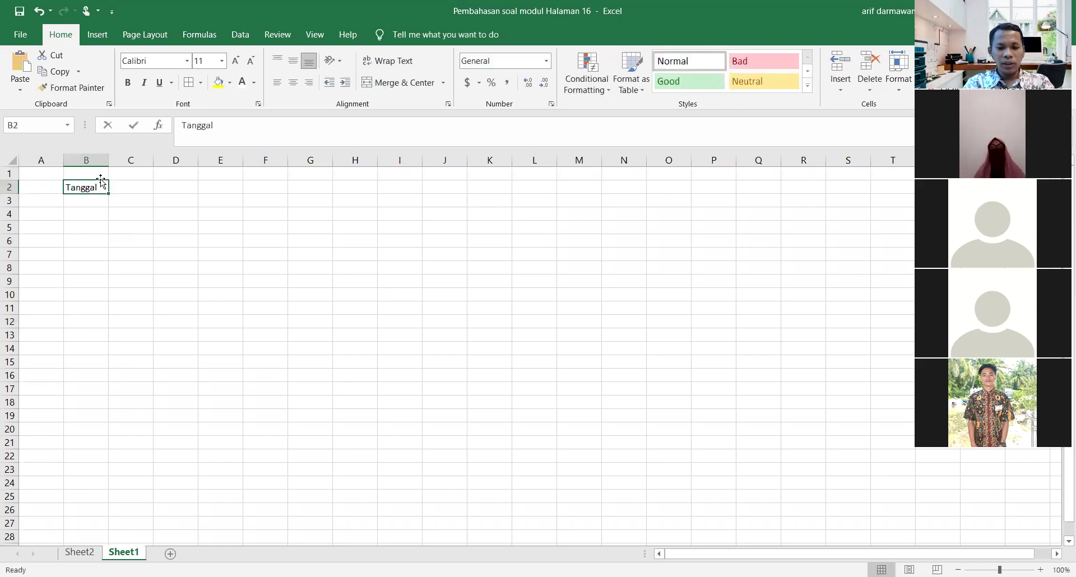
{"action": "type", "text": "Date"}
Enter the heading Description in C2
{"action": "left_click", "coordinate": [132, 185]}
{"action": "left_click_drag", "start_coordinate": [132, 185], "coordinate": [168, 190]}
{"action": "left_click", "coordinate": [141, 188]}
{"action": "type", "text": "De"}
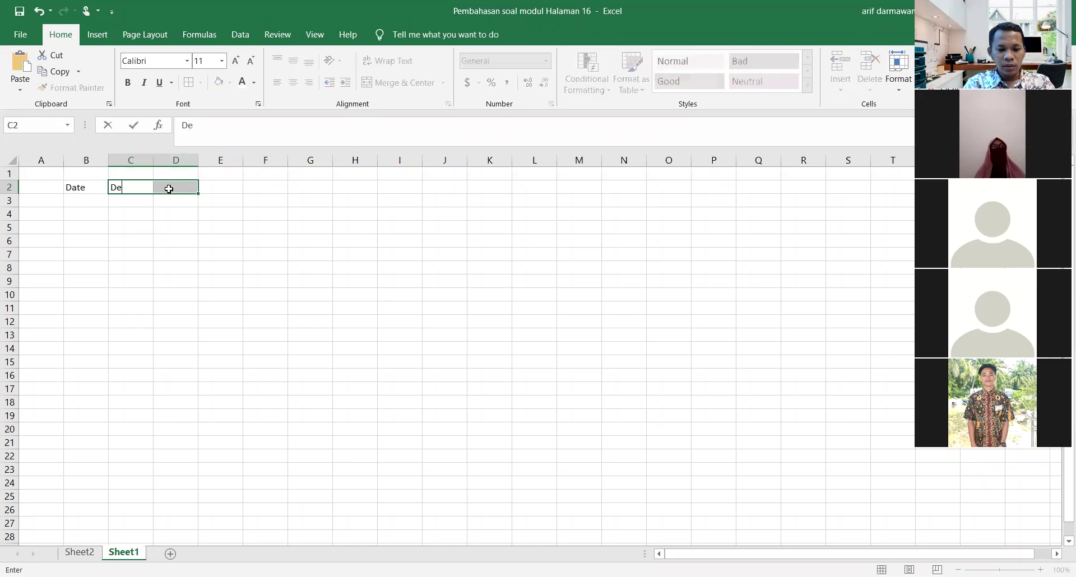
{"action": "type", "text": "scription"}
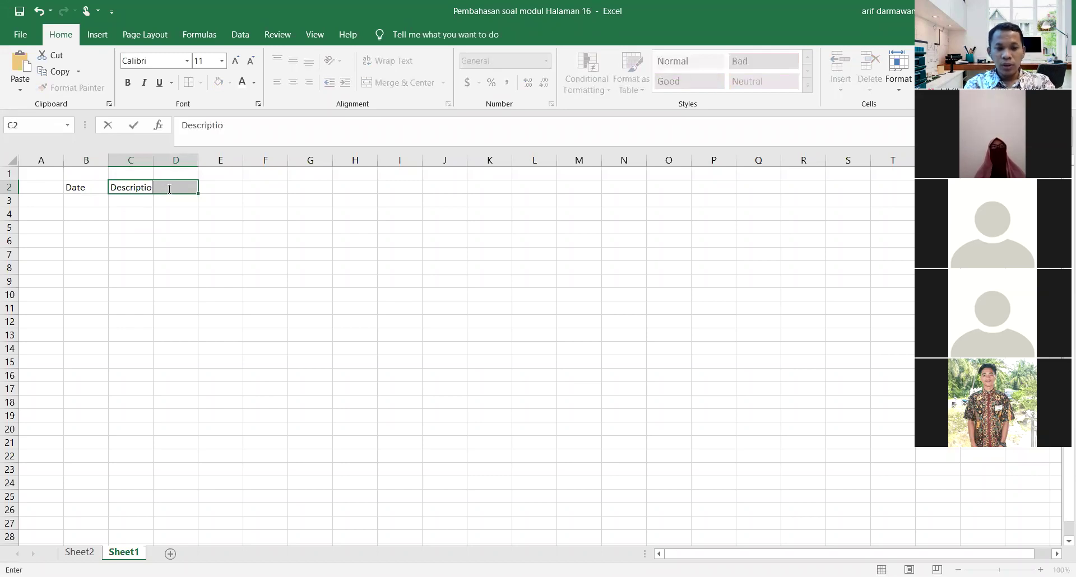
{"action": "left_click", "coordinate": [199, 227]}
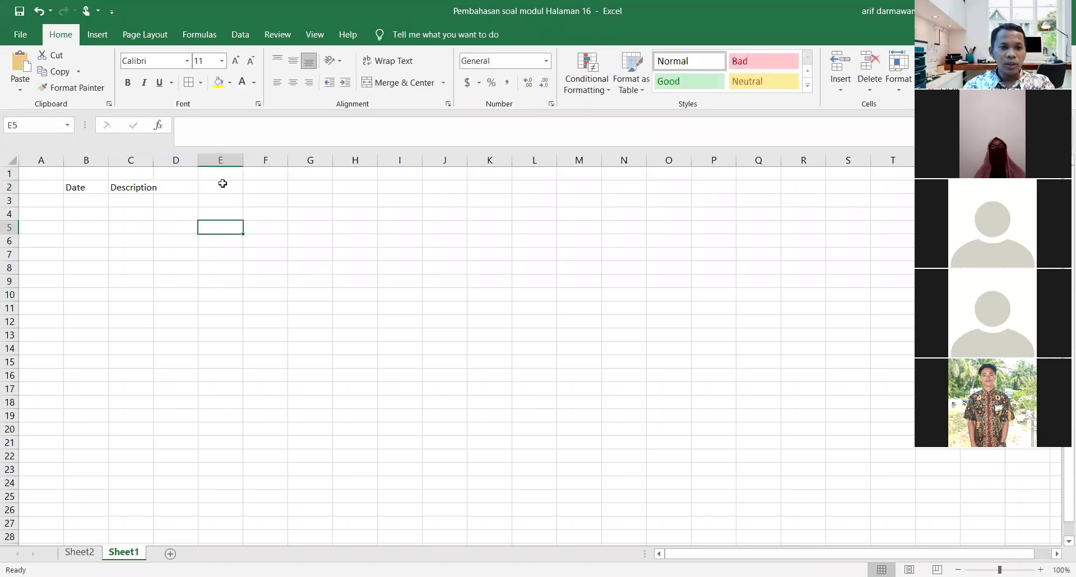
Enter the headings Debit in E2 and Credit in F2
{"action": "left_click", "coordinate": [222, 184]}
{"action": "type", "text": "Debit"}
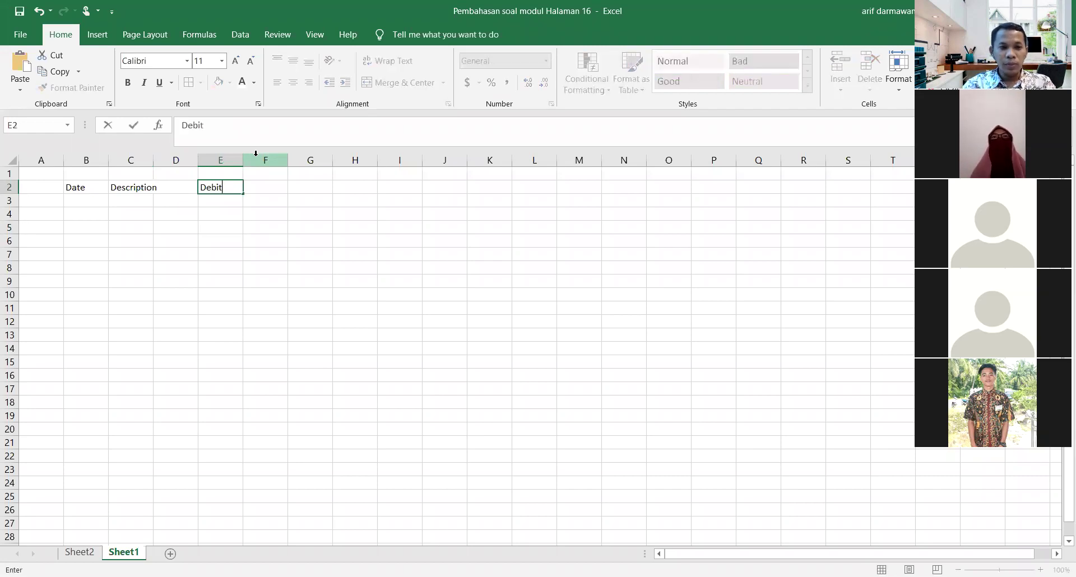
{"action": "left_click", "coordinate": [261, 188]}
{"action": "type", "text": "Credit"}
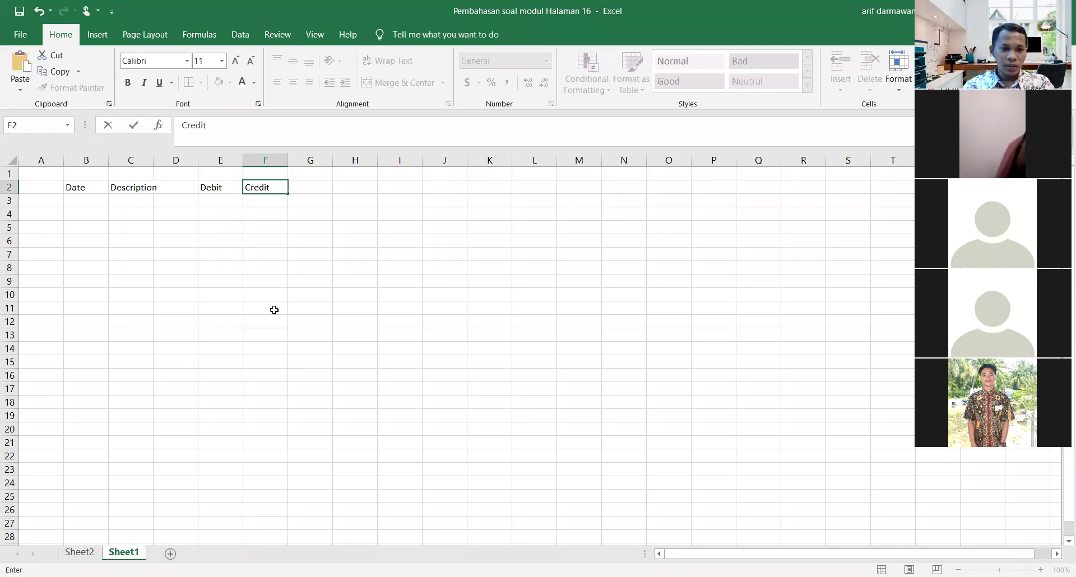
{"action": "left_click", "coordinate": [274, 308]}
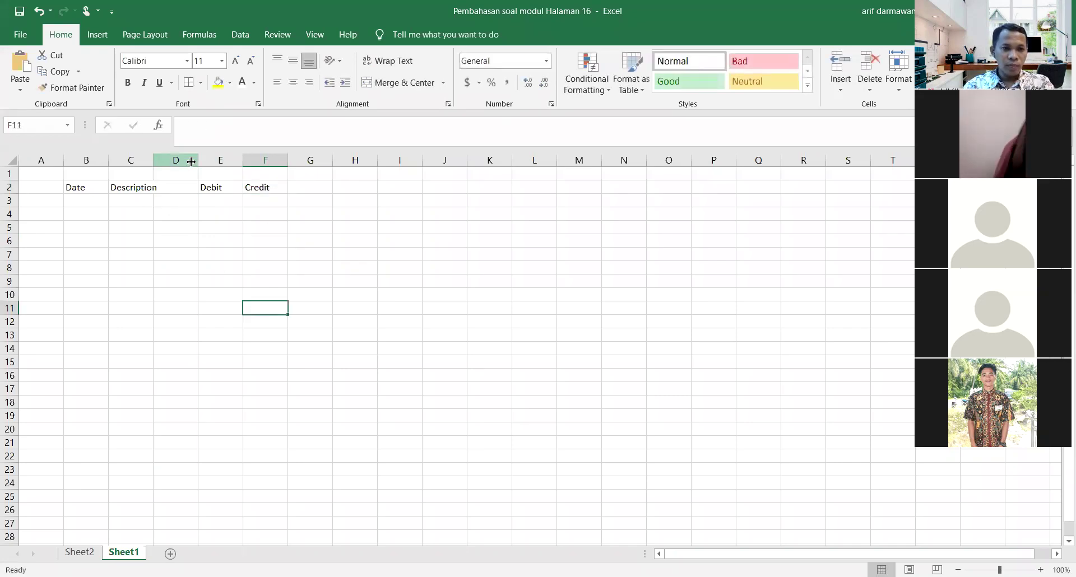
Widen column D and make the headings in B2:F2 bold
{"action": "left_click_drag", "start_coordinate": [240, 170], "coordinate": [242, 170]}
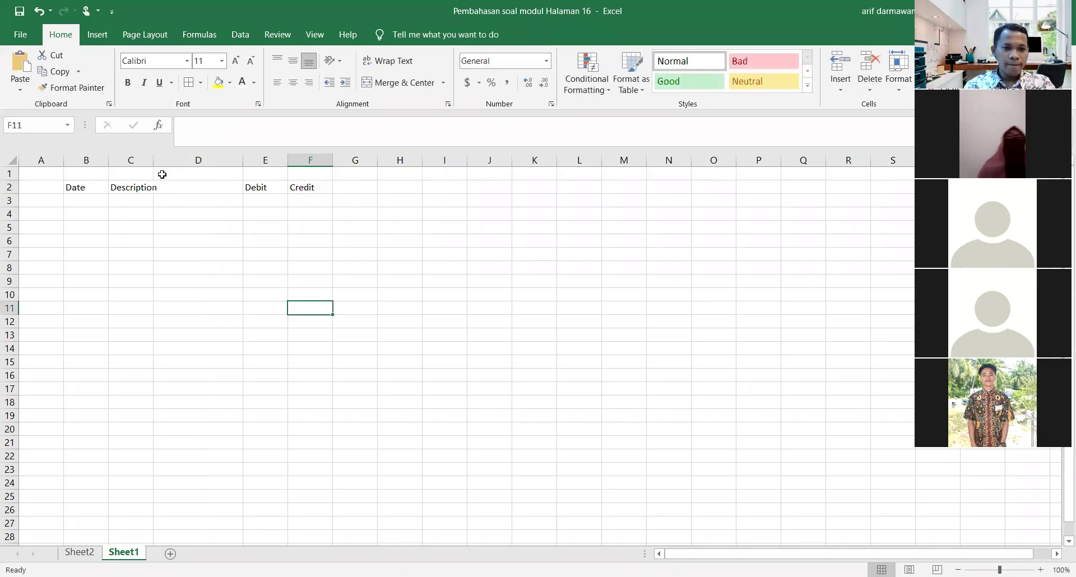
{"action": "left_click_drag", "start_coordinate": [79, 192], "coordinate": [314, 188]}
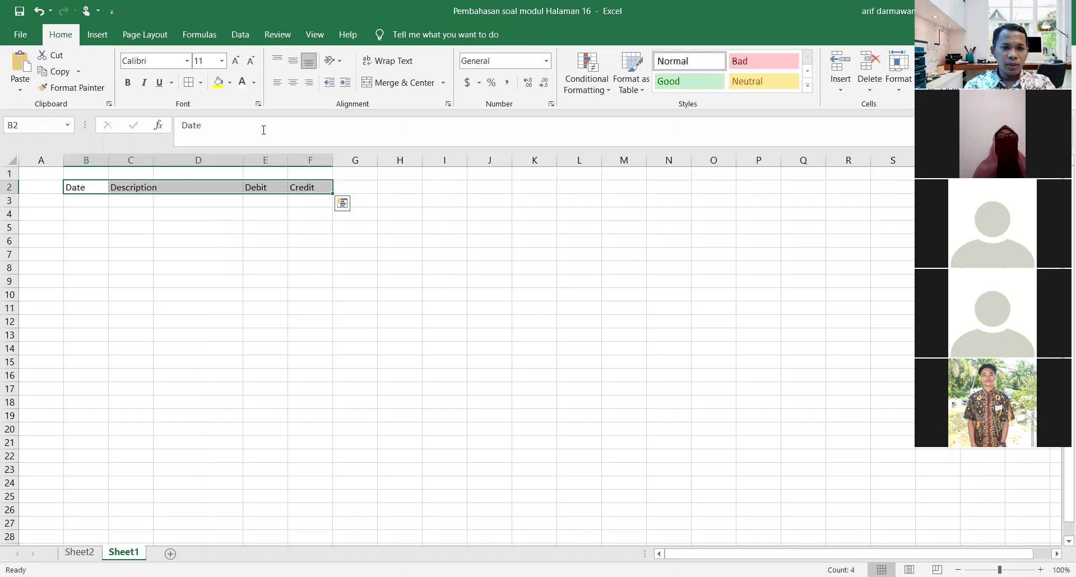
{"action": "left_click", "coordinate": [128, 82]}
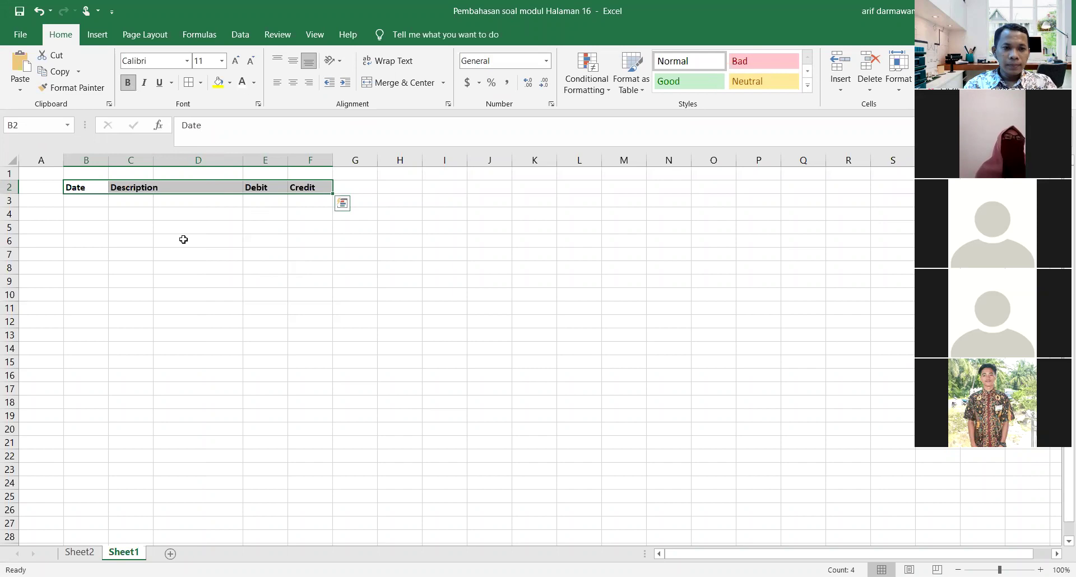
{"action": "left_click", "coordinate": [86, 248]}
Apply all borders to the journal table in columns B to F, from the heading row 2 down past row 28
{"action": "left_click_drag", "start_coordinate": [75, 186], "coordinate": [327, 93]}
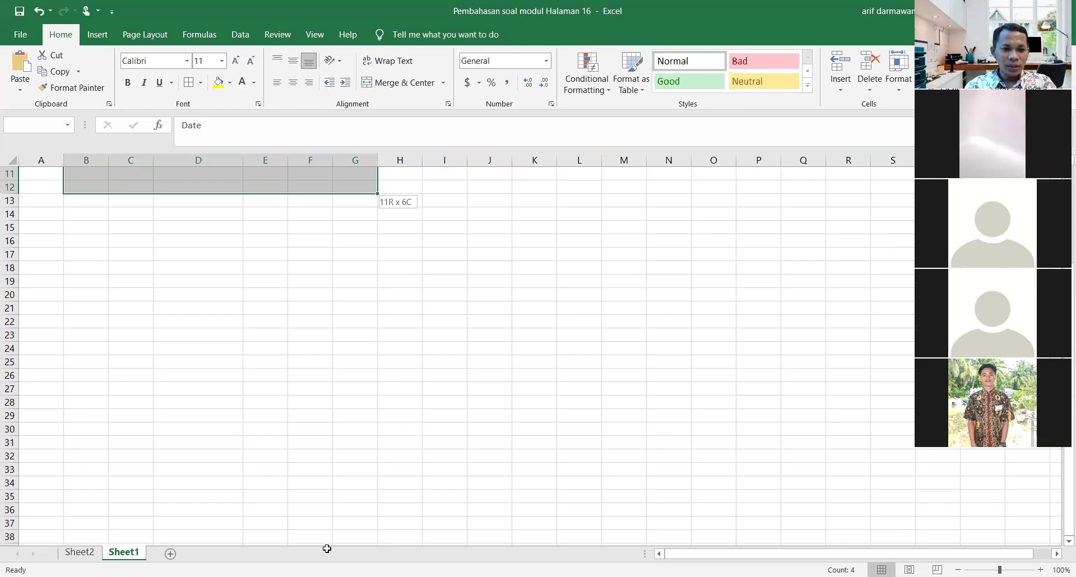
{"action": "left_click_drag", "start_coordinate": [328, 472], "coordinate": [327, 476]}
{"action": "scroll", "coordinate": [214, 314], "scroll_direction": "up", "scroll_amount": 4}
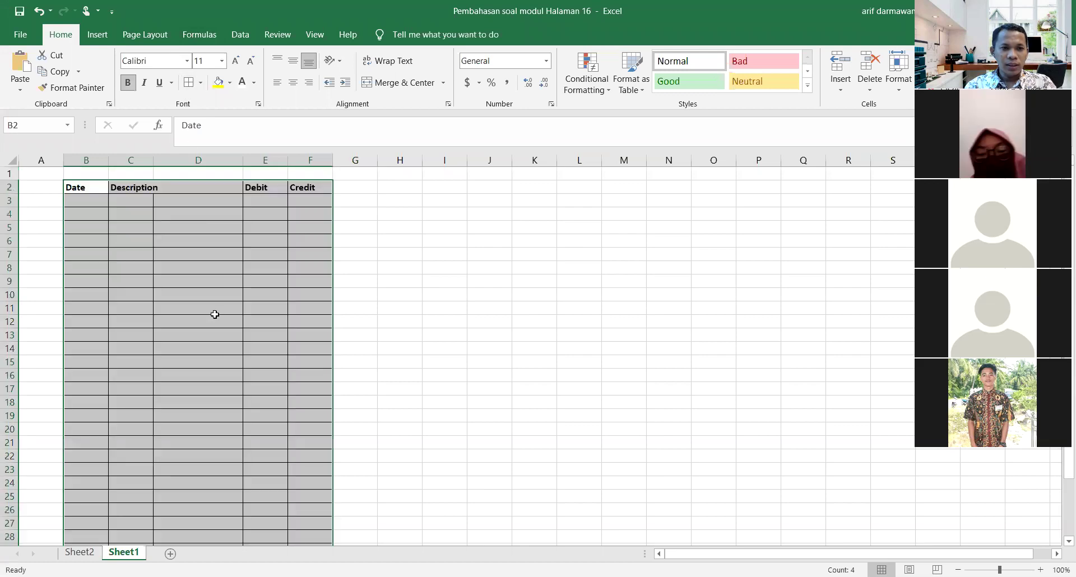
{"action": "scroll", "coordinate": [200, 298], "scroll_direction": "down", "scroll_amount": 6}
{"action": "scroll", "coordinate": [200, 297], "scroll_direction": "up", "scroll_amount": 6}
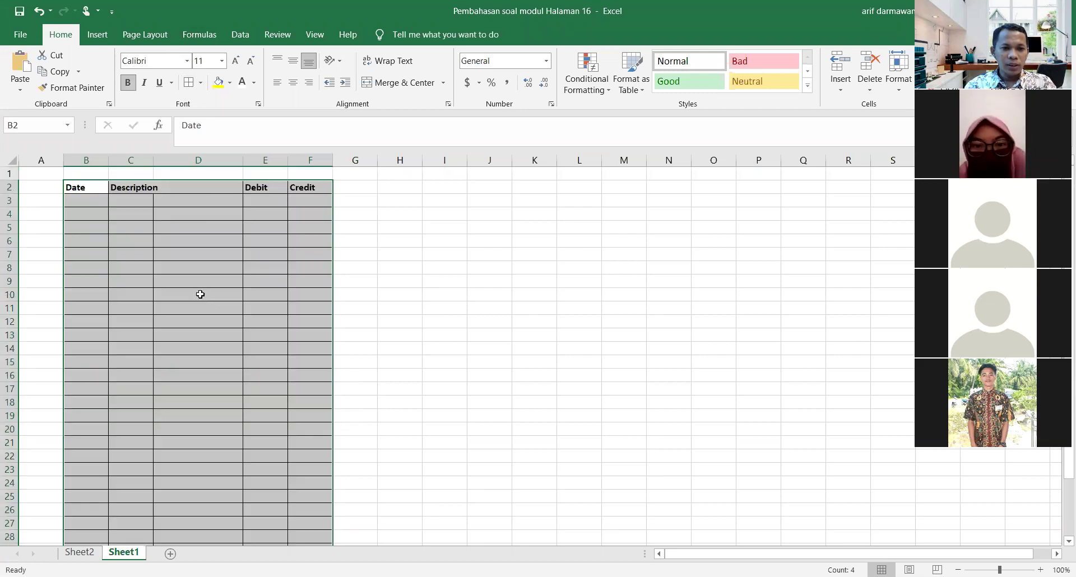
Narrow column B slightly and enter the date Des 1 in B3
{"action": "left_click", "coordinate": [418, 246]}
{"action": "left_click_drag", "start_coordinate": [106, 156], "coordinate": [105, 157]}
{"action": "left_click", "coordinate": [69, 202]}
{"action": "type", "text": "Des"}
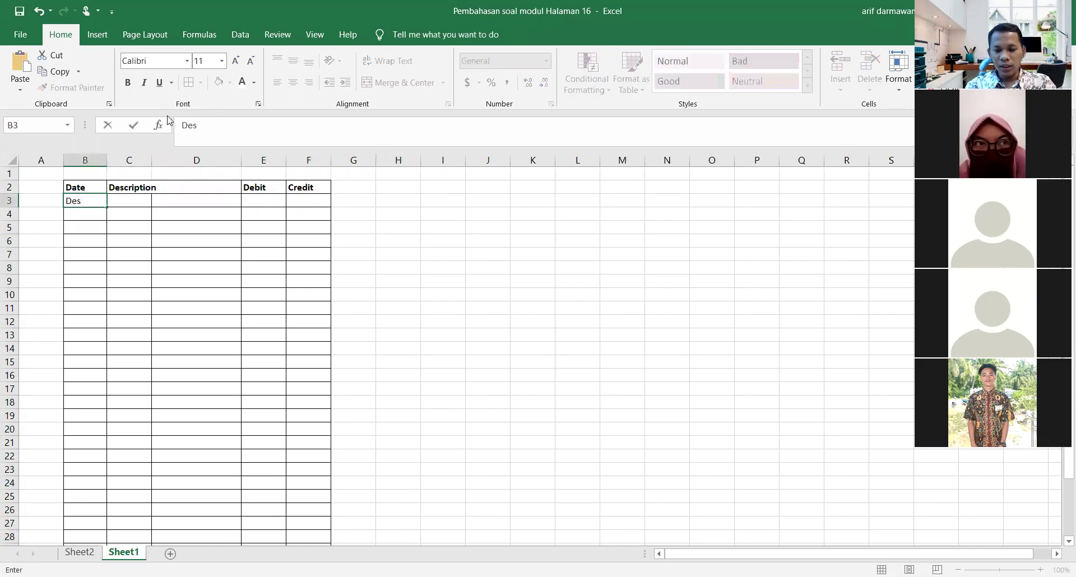
{"action": "key", "text": "Tab"}
{"action": "type", "text": "1"}
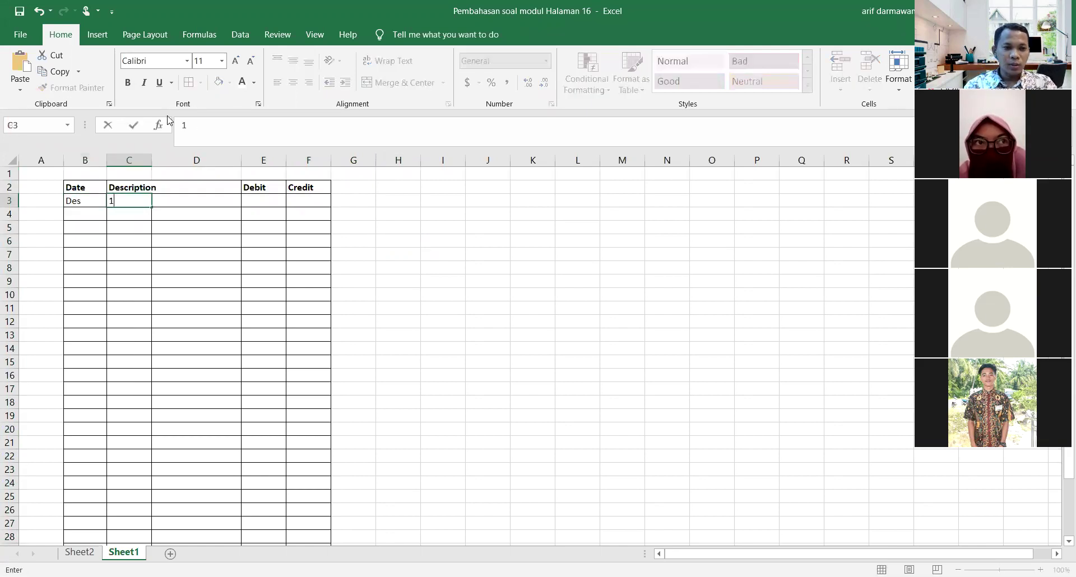
{"action": "left_click", "coordinate": [59, 317]}
{"action": "left_click", "coordinate": [84, 202]}
{"action": "double_click", "coordinate": [89, 202]}
{"action": "type", "text": "1"}
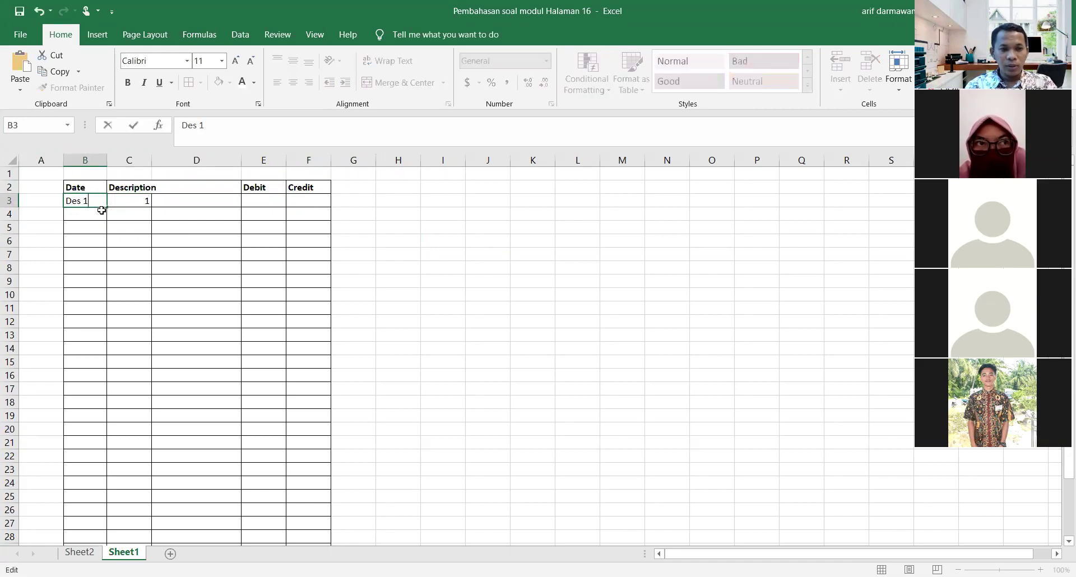
{"action": "left_click", "coordinate": [178, 252]}
Merge and center the Description heading across C2:D2
{"action": "left_click", "coordinate": [143, 213]}
{"action": "left_click_drag", "start_coordinate": [128, 190], "coordinate": [168, 190]}
{"action": "left_click", "coordinate": [297, 84]}
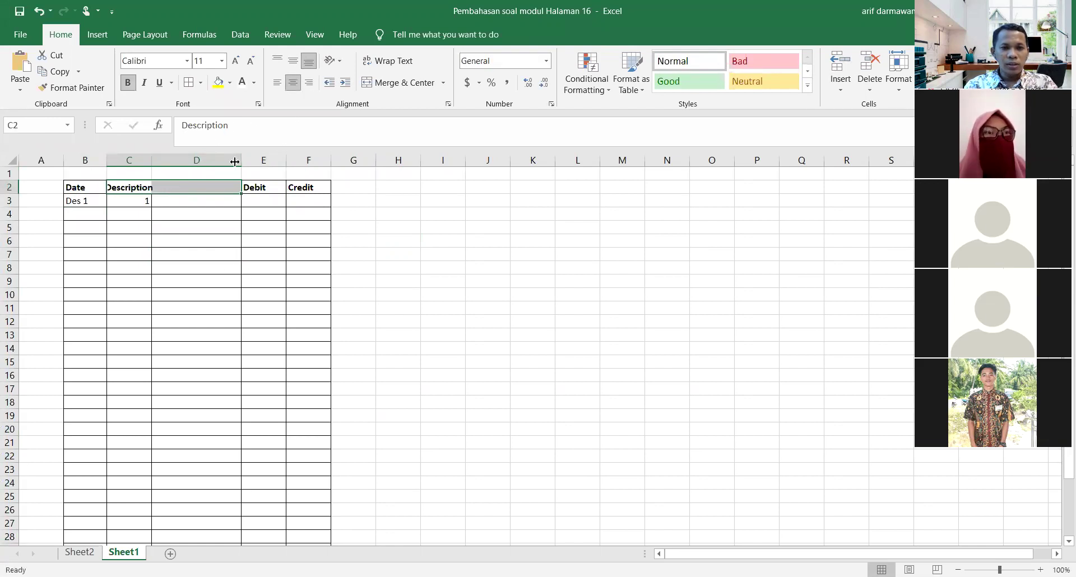
{"action": "left_click", "coordinate": [410, 247]}
{"action": "left_click_drag", "start_coordinate": [129, 185], "coordinate": [229, 177]}
{"action": "left_click", "coordinate": [398, 82]}
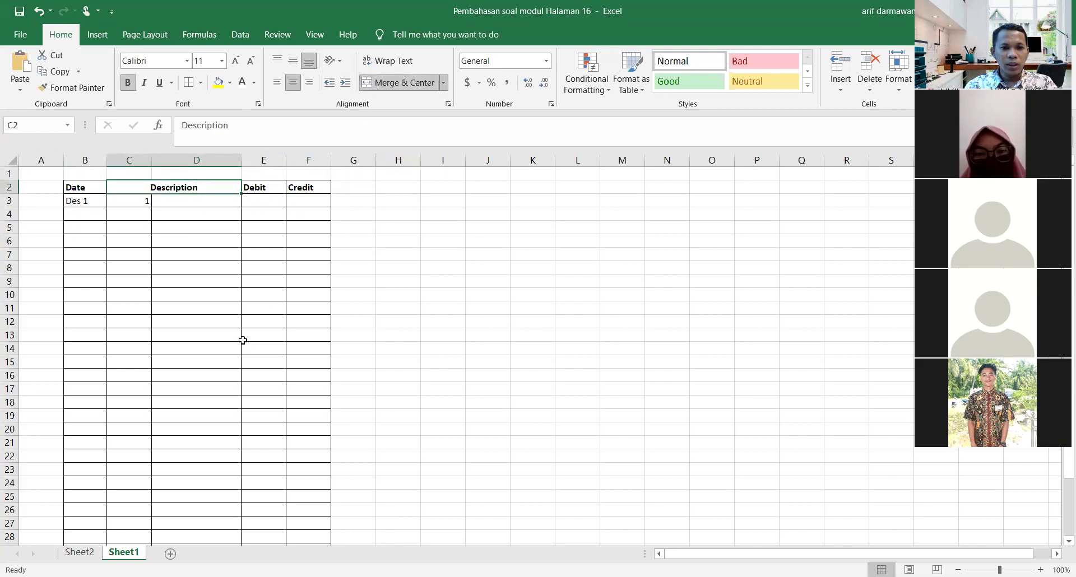
{"action": "left_click", "coordinate": [236, 336]}
Check transaction 1's debit account on Sheet2 and replace the content of C3 on Sheet1 with Kas
{"action": "left_click", "coordinate": [143, 199]}
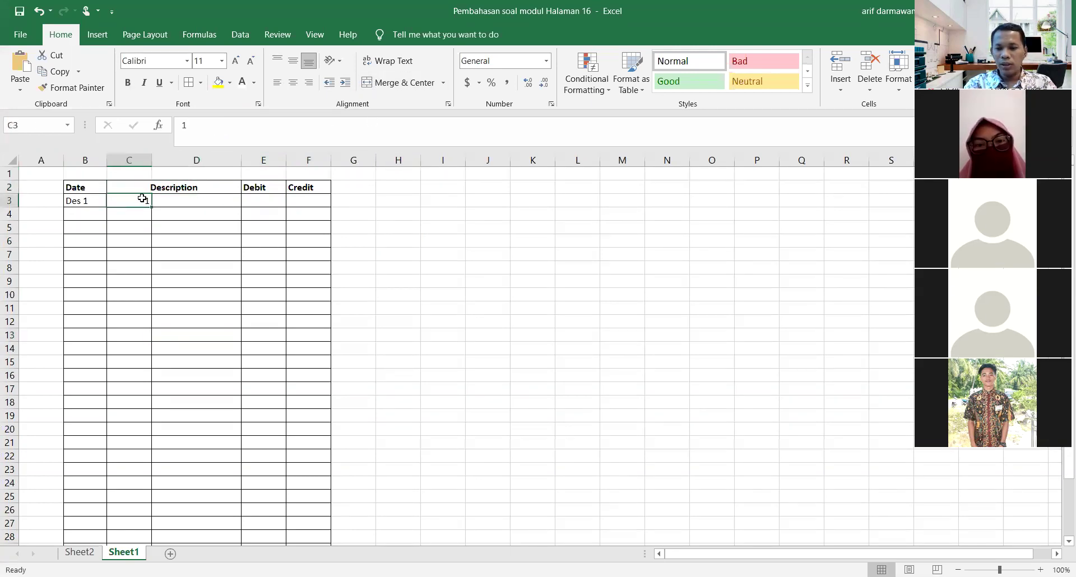
{"action": "left_click", "coordinate": [73, 553]}
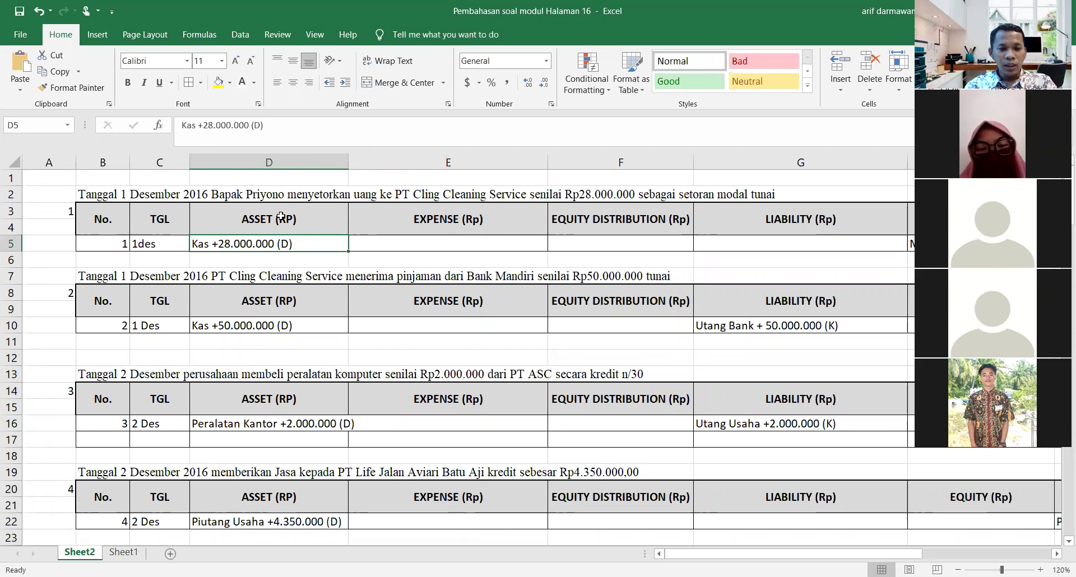
{"action": "left_click", "coordinate": [123, 552]}
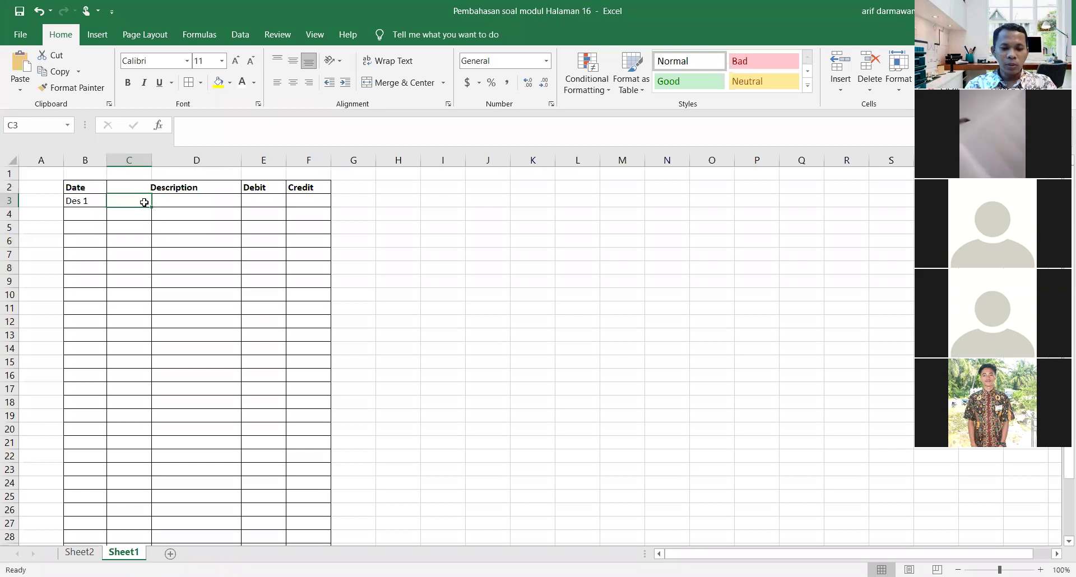
{"action": "type", "text": "Kas"}
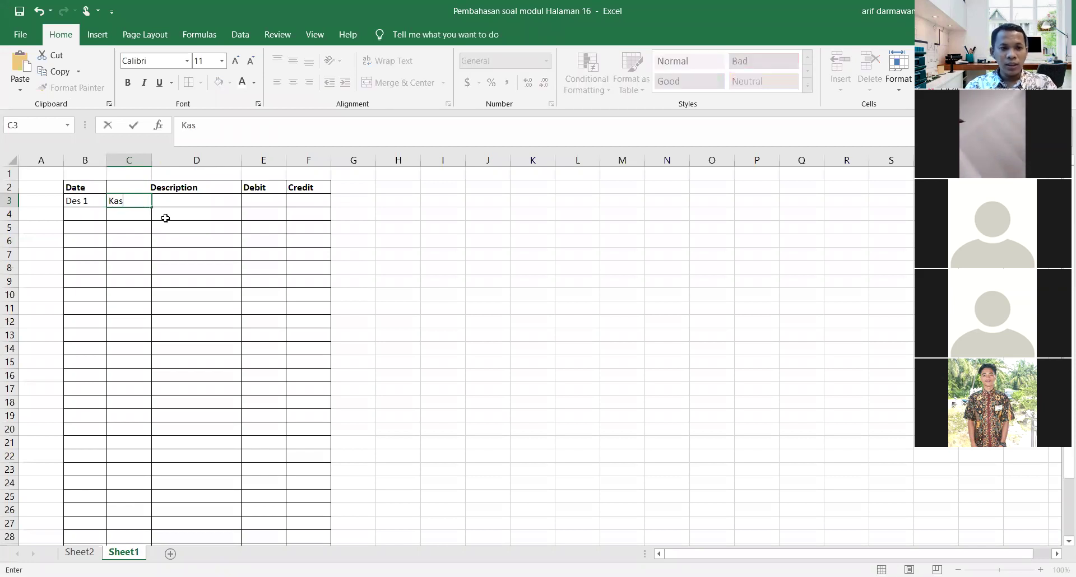
{"action": "left_click", "coordinate": [166, 218]}
Check transaction 1's credit account on Sheet2, enter Modal Tn with the owner's name in D4 on Sheet1, and narrow column C
{"action": "left_click", "coordinate": [79, 552]}
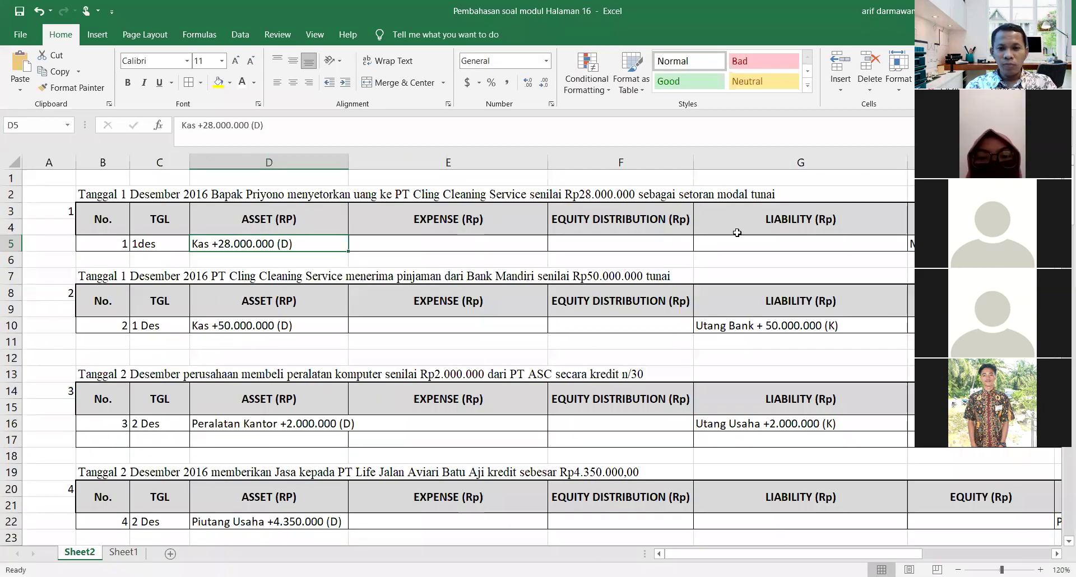
{"action": "mouse_move", "coordinate": [861, 553]}
{"action": "left_mouse_down"}
{"action": "mouse_move", "coordinate": [968, 547]}
{"action": "mouse_move", "coordinate": [860, 559]}
{"action": "left_mouse_up"}
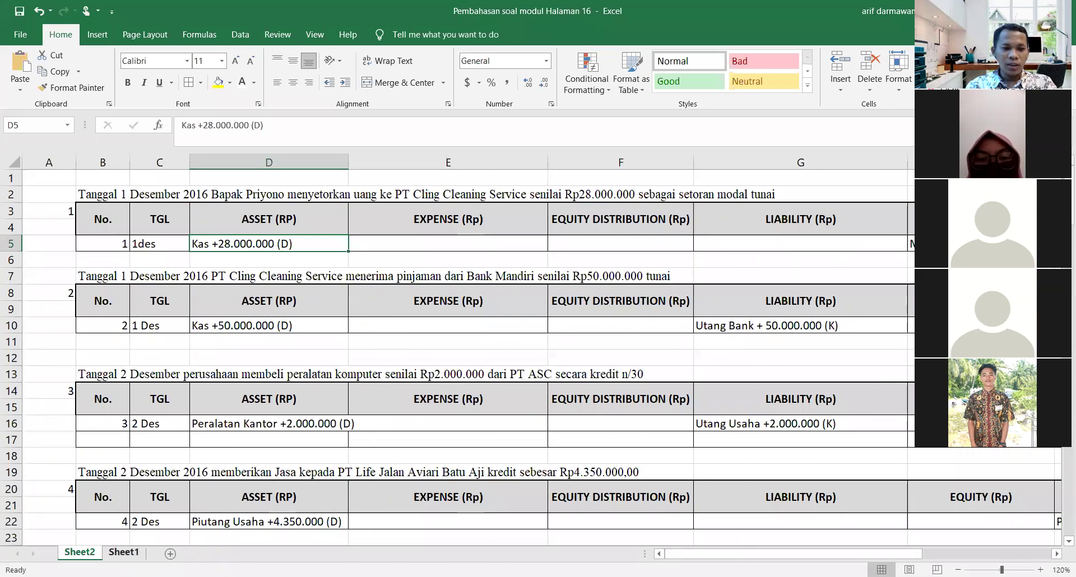
{"action": "left_click", "coordinate": [123, 552]}
{"action": "type", "text": "M"}
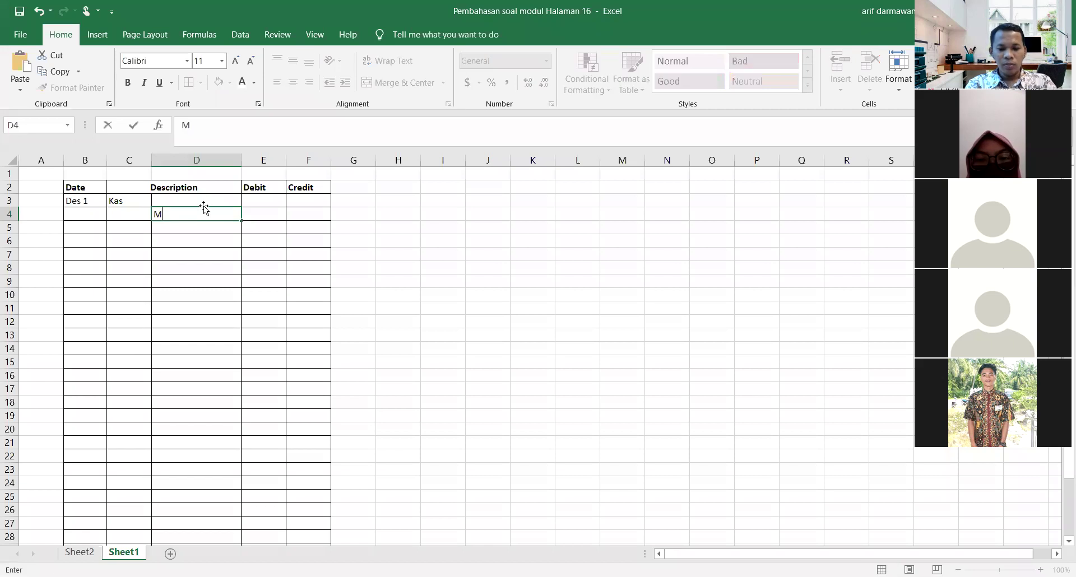
{"action": "type", "text": "odal Tn Priyono"}
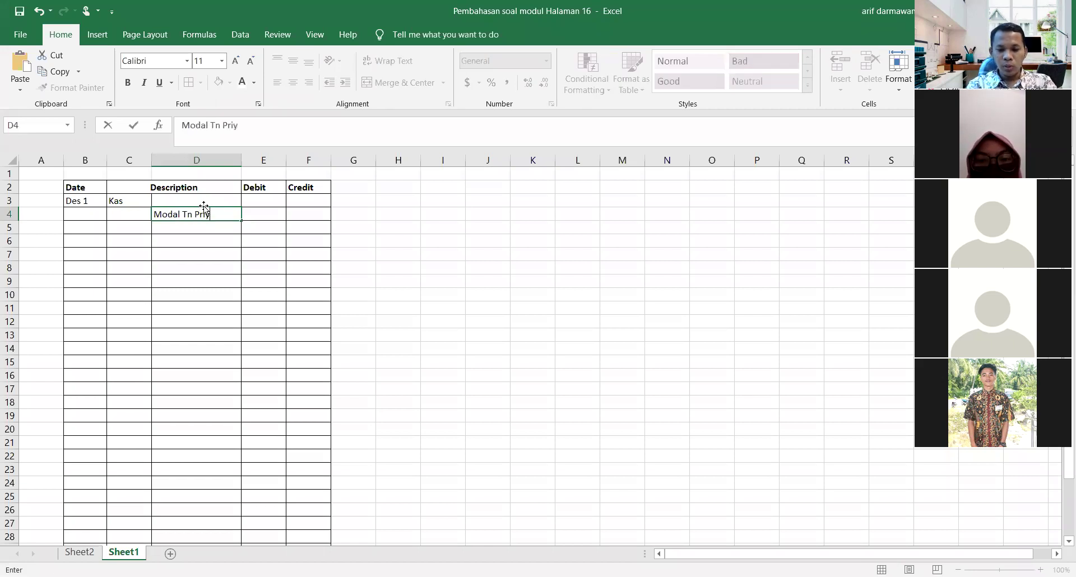
{"action": "left_click", "coordinate": [249, 309]}
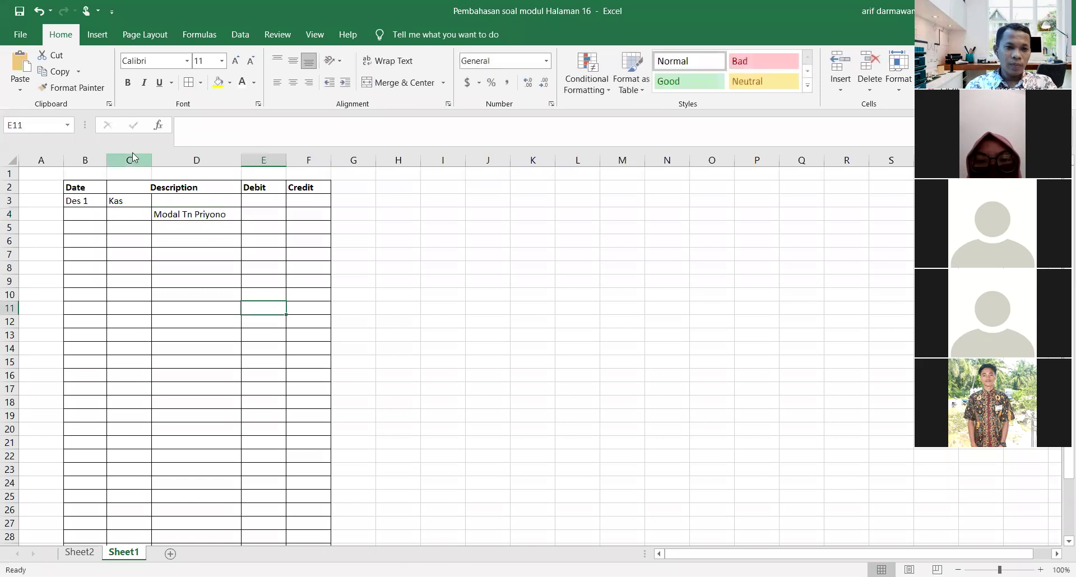
{"action": "left_click_drag", "start_coordinate": [151, 161], "coordinate": [125, 157]}
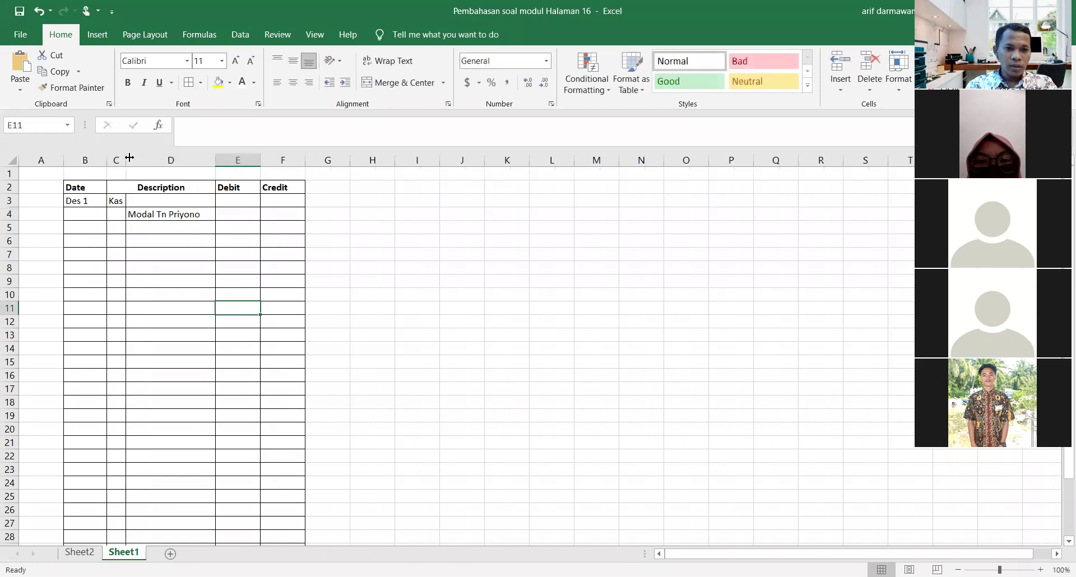
{"action": "left_click", "coordinate": [148, 248]}
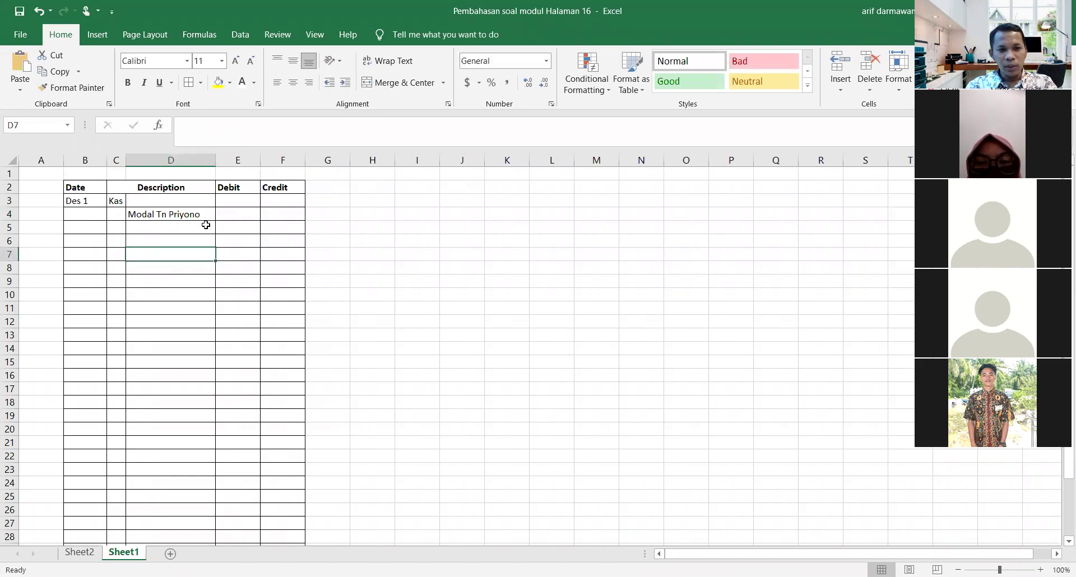
Check transaction 1's amount on Sheet2, enter 28000000 as the Kas debit in E3, and set the credit in F4 to =E3
{"action": "left_click", "coordinate": [79, 552]}
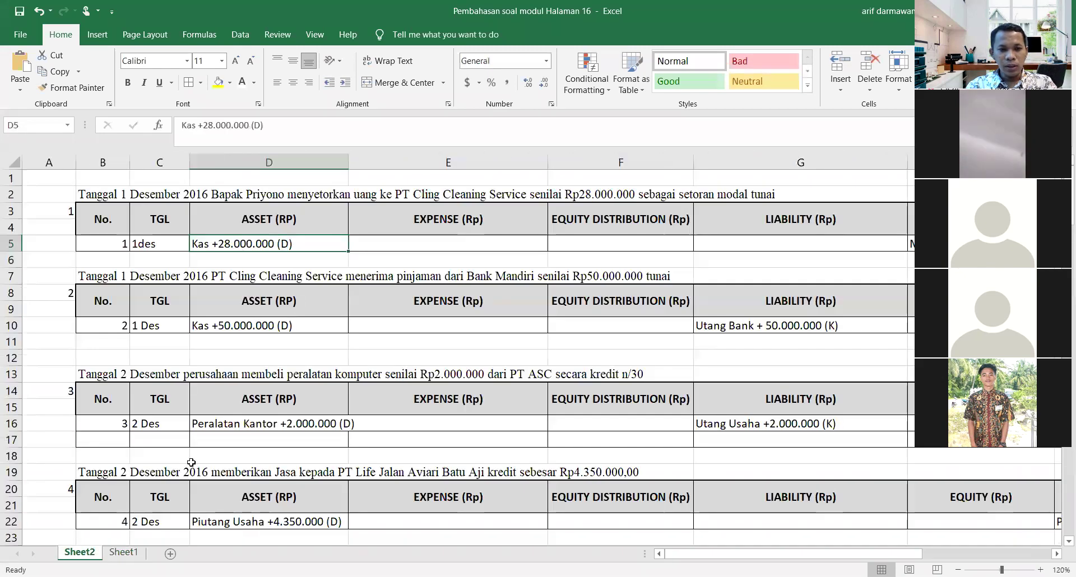
{"action": "left_click", "coordinate": [123, 552]}
{"action": "type", "text": "2"}
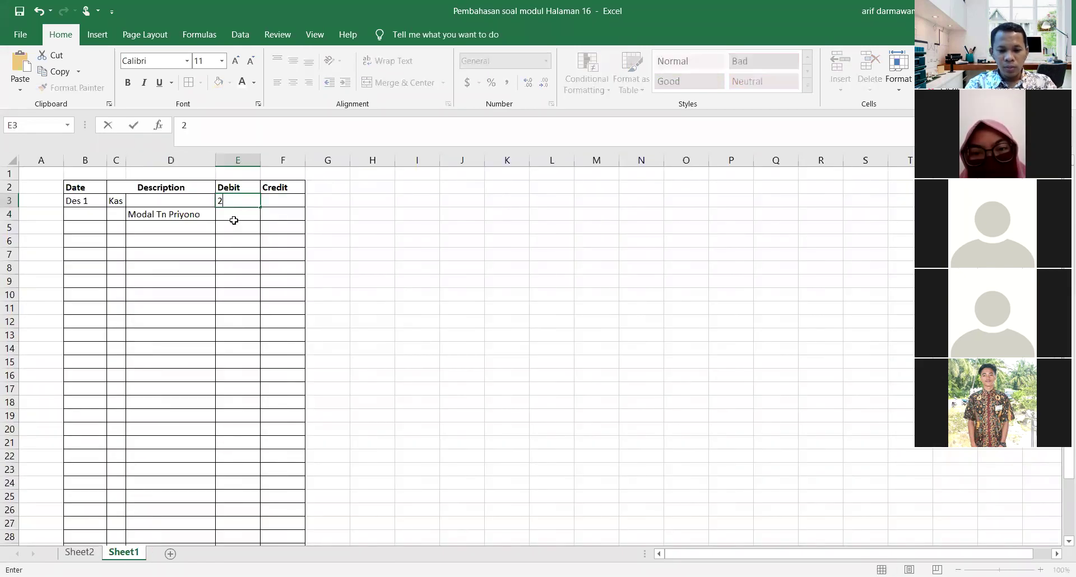
{"action": "type", "text": "8000000"}
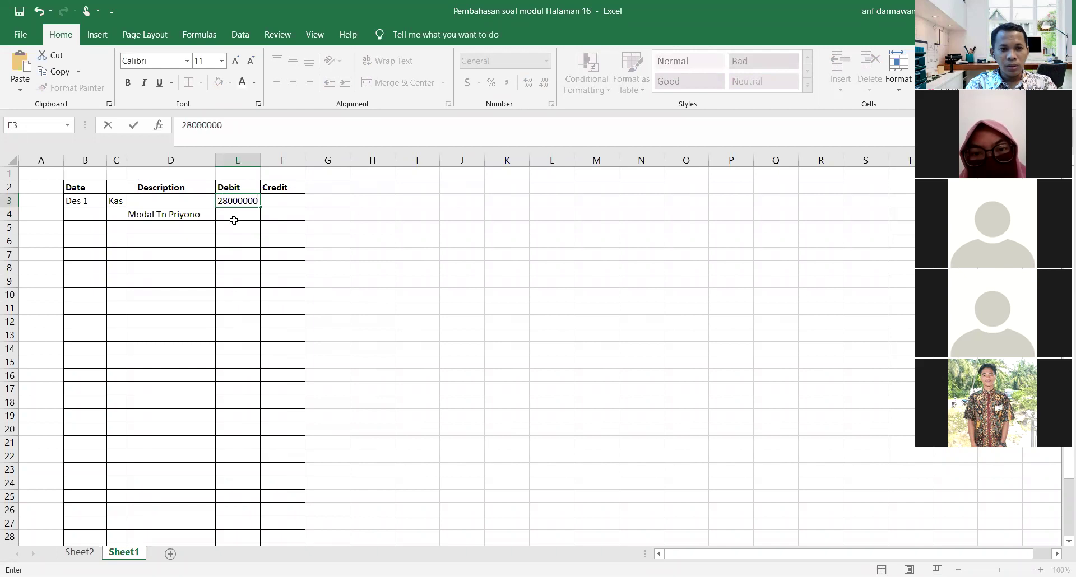
{"action": "key", "text": "Return"}
{"action": "left_click", "coordinate": [284, 214]}
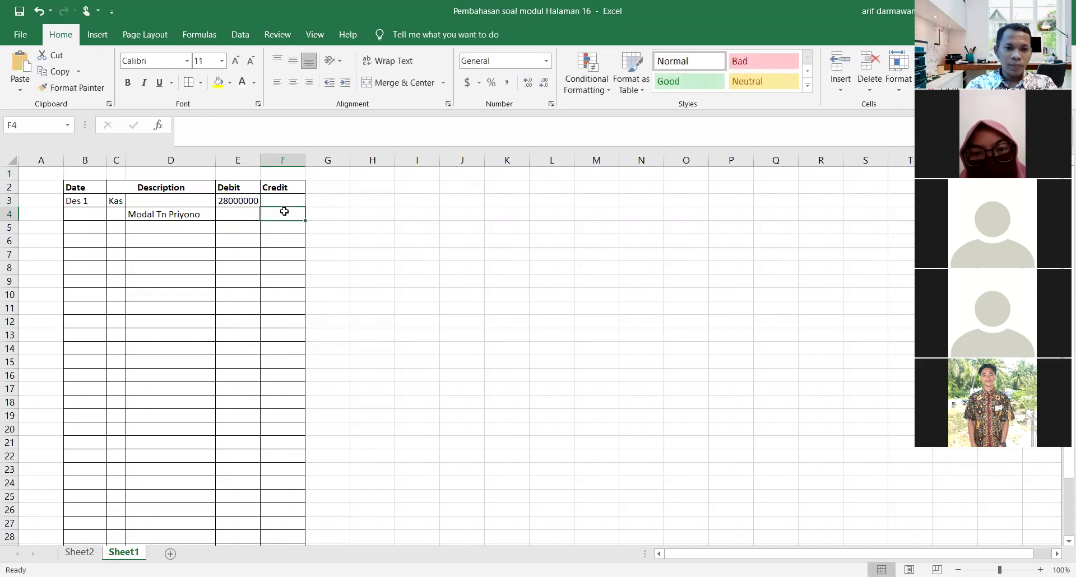
{"action": "type", "text": "="}
{"action": "left_click", "coordinate": [240, 203]}
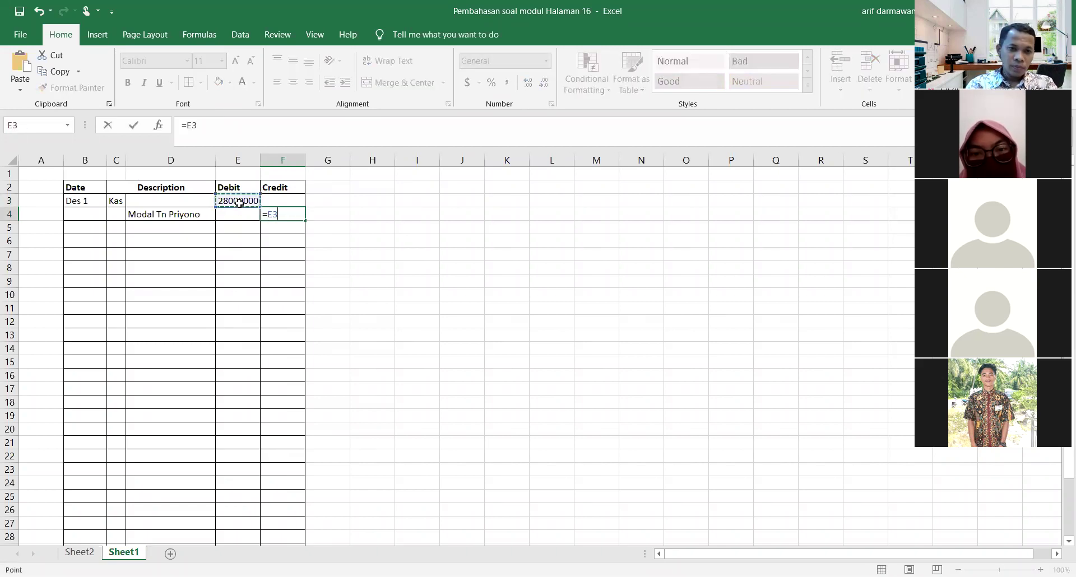
{"action": "key", "text": "Return"}
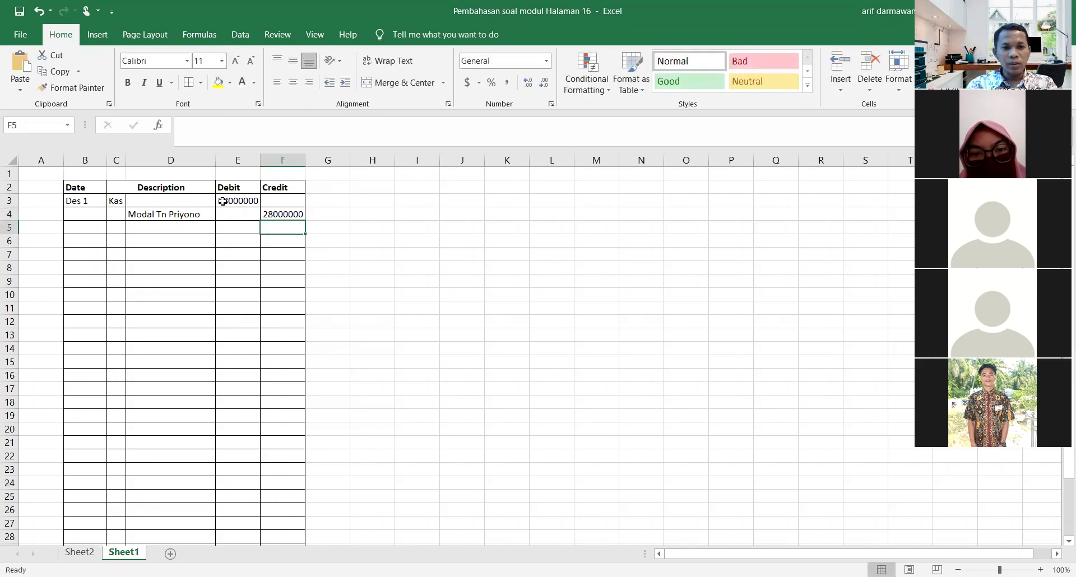
Format the Debit and Credit cells in columns E and F from row 3 down past row 28 as Comma style without decimals
{"action": "left_click_drag", "start_coordinate": [223, 201], "coordinate": [283, 216]}
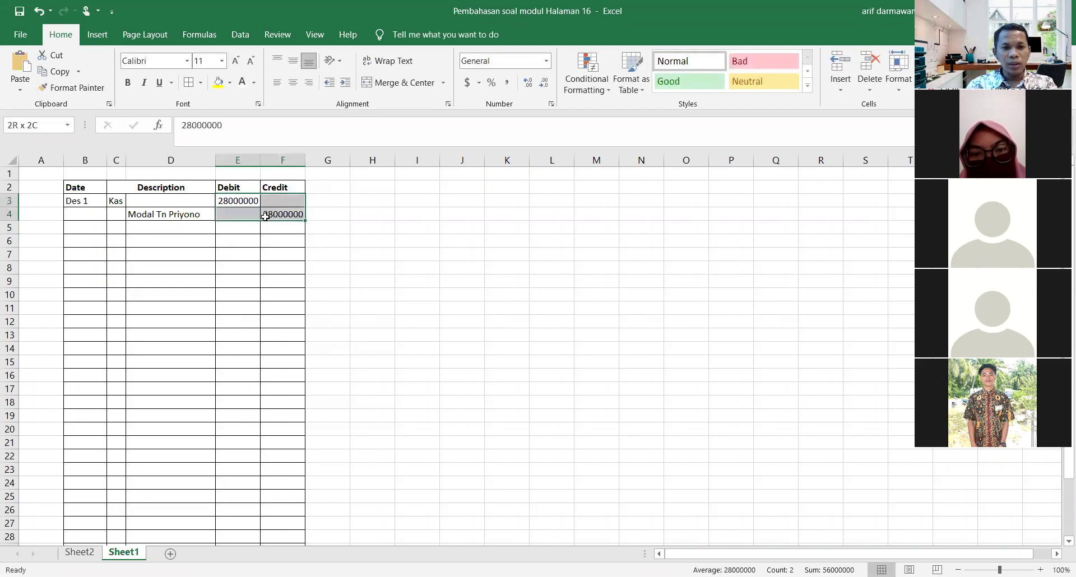
{"action": "left_click", "coordinate": [507, 84]}
{"action": "left_click", "coordinate": [543, 83]}
{"action": "left_click", "coordinate": [543, 83]}
{"action": "left_click", "coordinate": [419, 402]}
{"action": "left_click_drag", "start_coordinate": [236, 231], "coordinate": [327, 522]}
{"action": "left_click", "coordinate": [506, 82]}
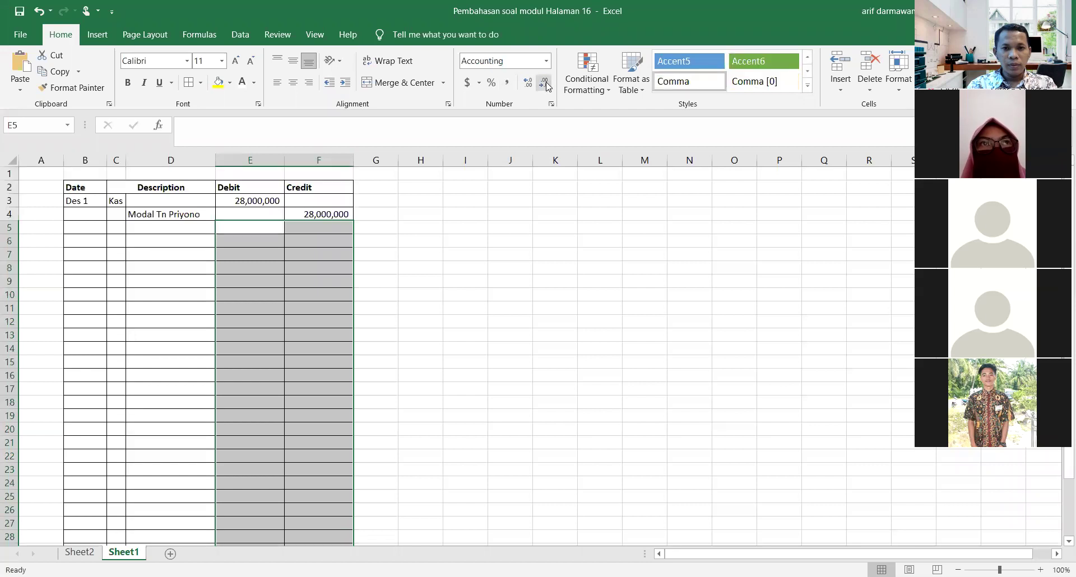
{"action": "left_click", "coordinate": [543, 84]}
{"action": "left_click", "coordinate": [421, 324]}
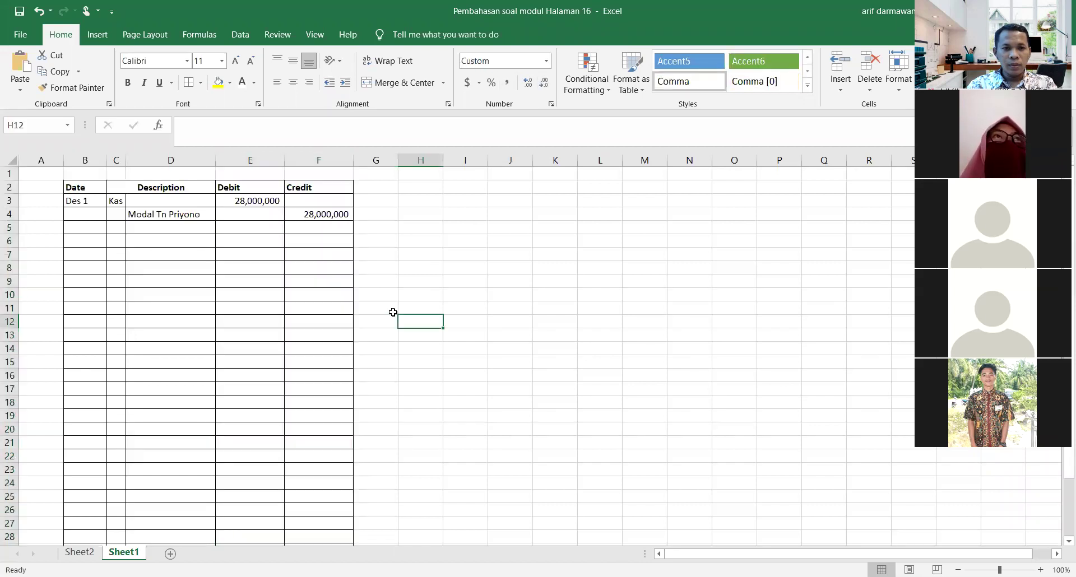
Enter the bracketed explanation "Mencatat setoran modan Tn" followed by the owner's name in C5
{"action": "left_click", "coordinate": [118, 225]}
{"action": "type", "text": "("}
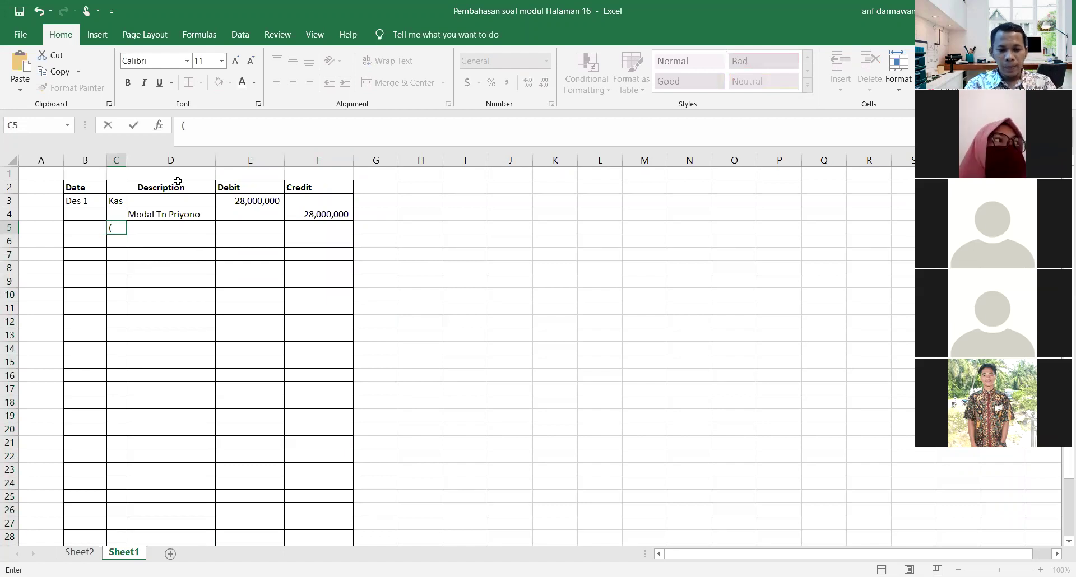
{"action": "type", "text": "Menca"}
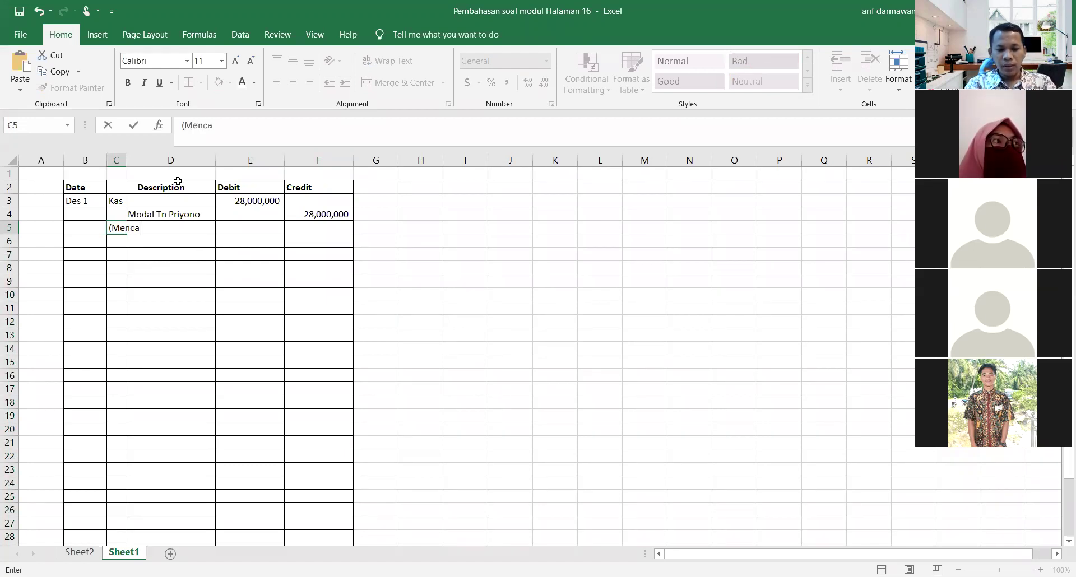
{"action": "type", "text": "tat setoran modan"}
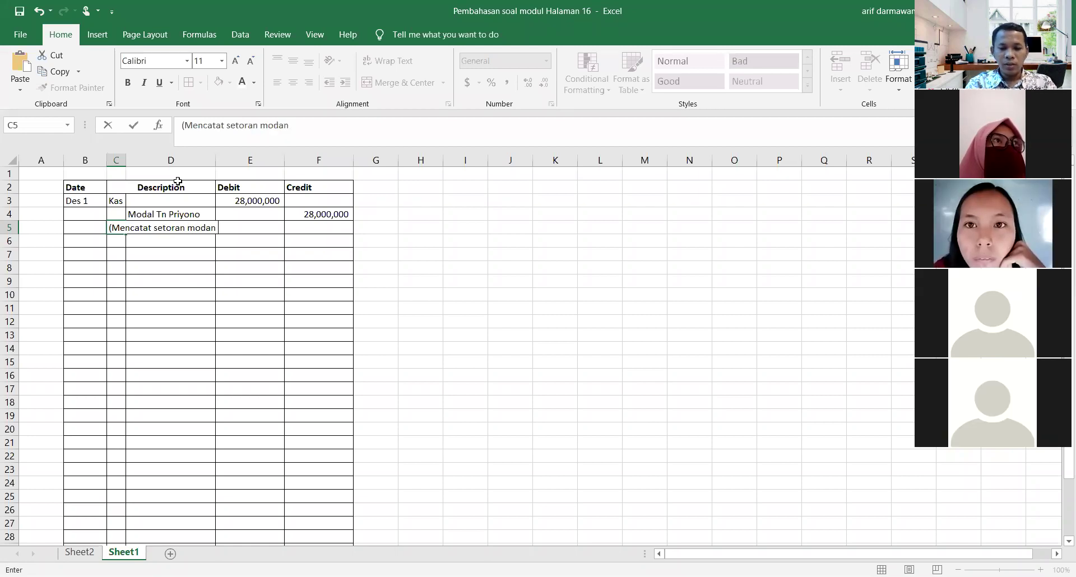
{"action": "type", "text": " Tn Priy"}
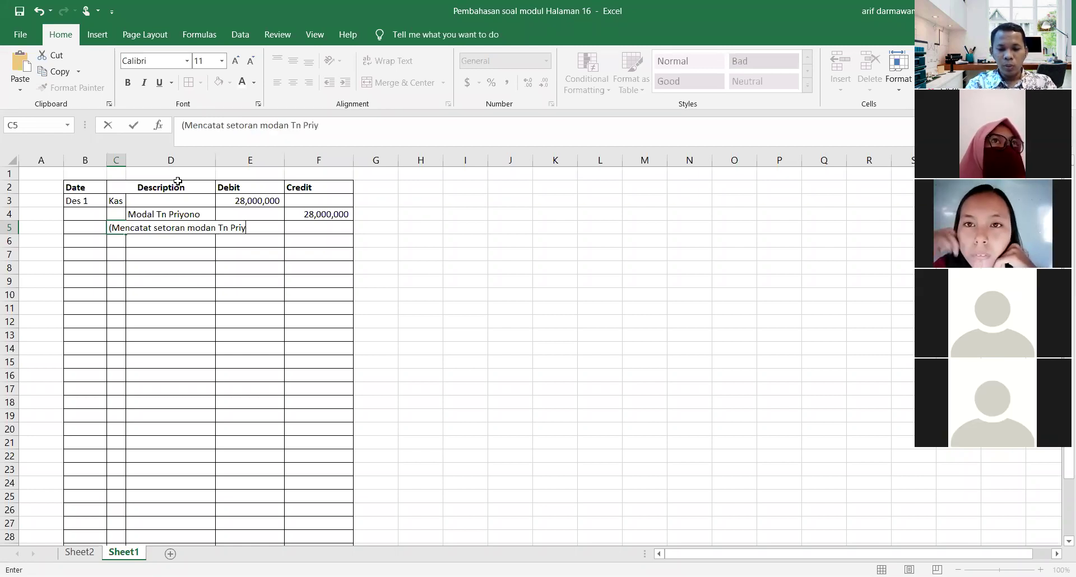
{"action": "type", "text": "ono)"}
{"action": "key", "text": "Return"}
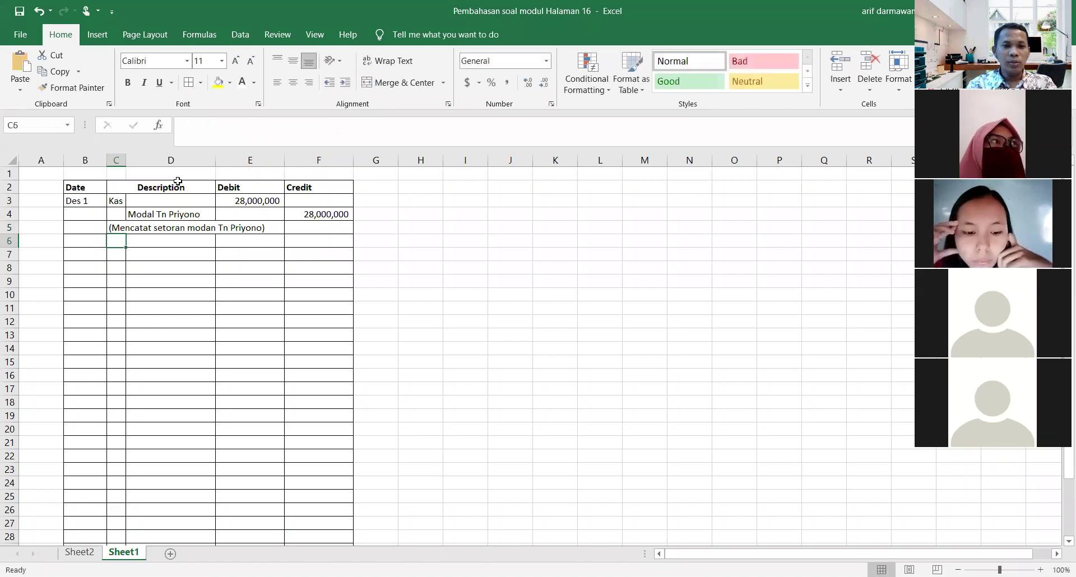
{"action": "left_click", "coordinate": [196, 377]}
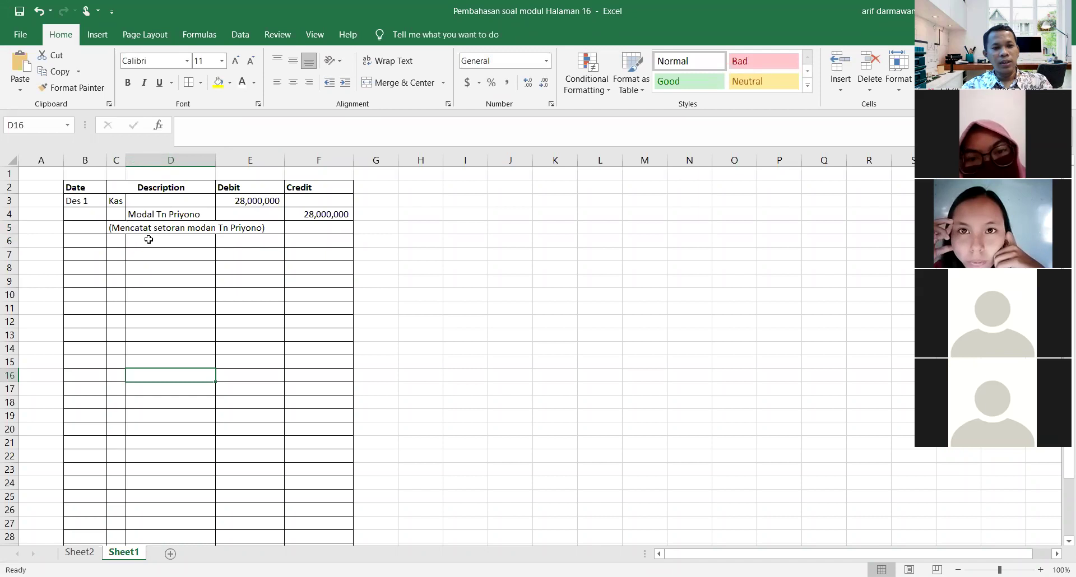
Center the Debit and Credit headings in E2:F2
{"action": "left_click", "coordinate": [211, 314]}
{"action": "left_click_drag", "start_coordinate": [227, 183], "coordinate": [305, 184]}
{"action": "left_click", "coordinate": [293, 82]}
{"action": "left_click_drag", "start_coordinate": [423, 348], "coordinate": [426, 336]}
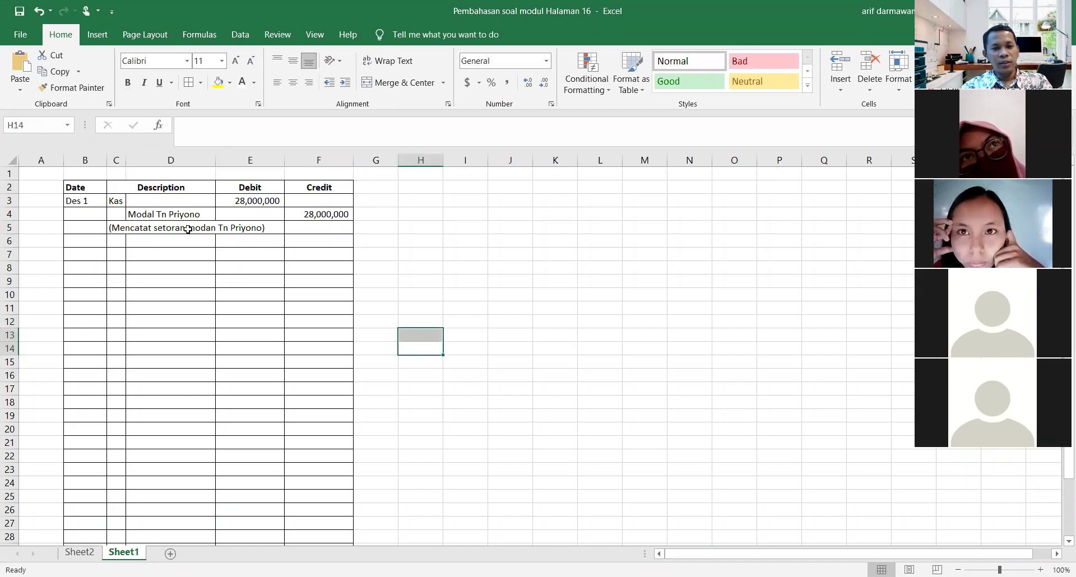
{"action": "left_click", "coordinate": [159, 255]}
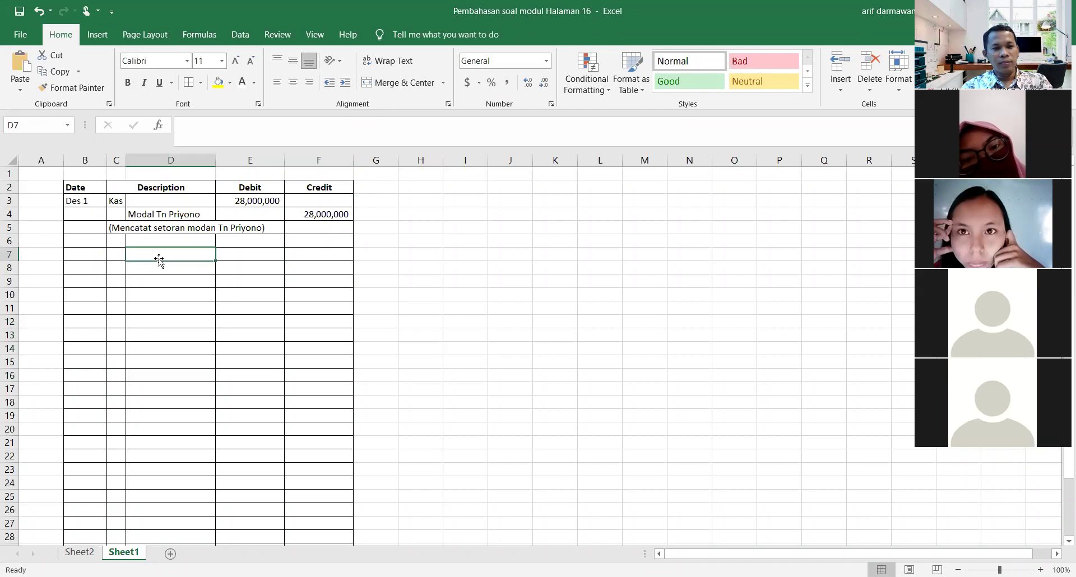
Insert a new column before the Debit column and make it narrow
{"action": "left_click", "coordinate": [245, 156]}
{"action": "right_click", "coordinate": [249, 160]}
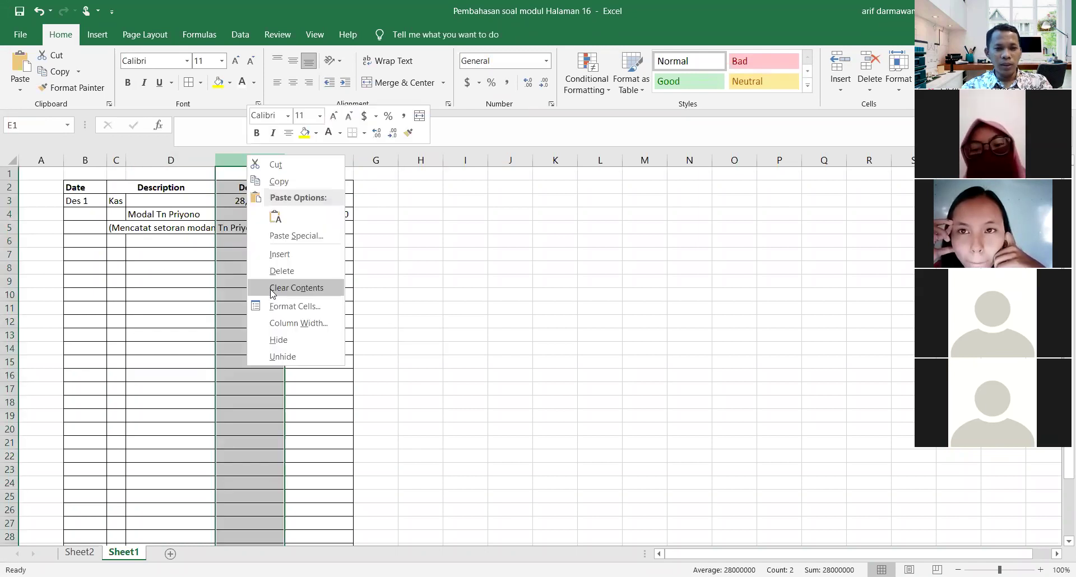
{"action": "left_click", "coordinate": [279, 255]}
{"action": "left_click", "coordinate": [312, 282]}
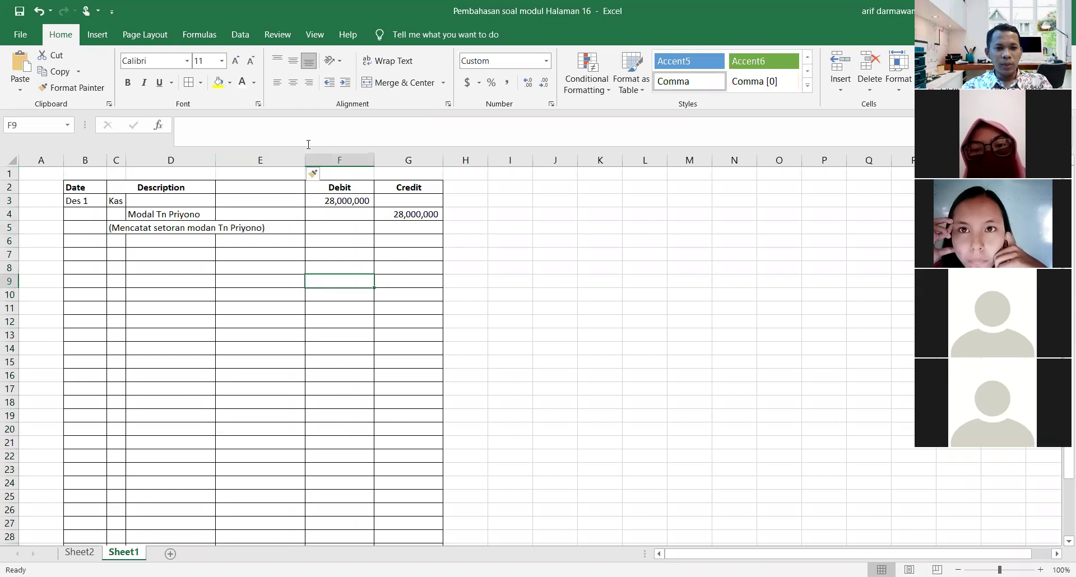
{"action": "left_click_drag", "start_coordinate": [303, 157], "coordinate": [249, 160]}
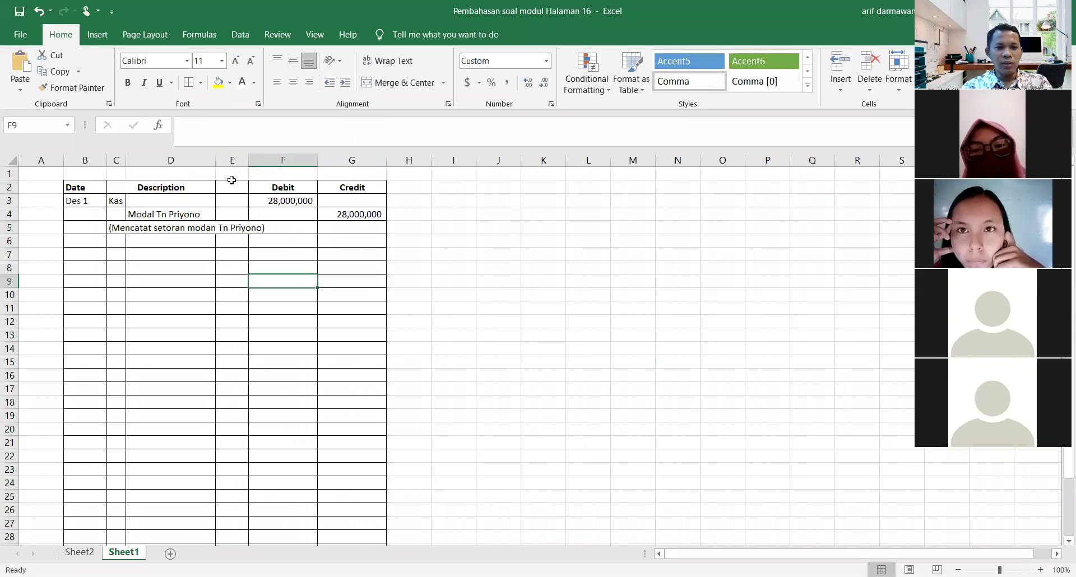
Enter the heading Ref in E2 above the new column
{"action": "left_click", "coordinate": [231, 185]}
{"action": "type", "text": "R"}
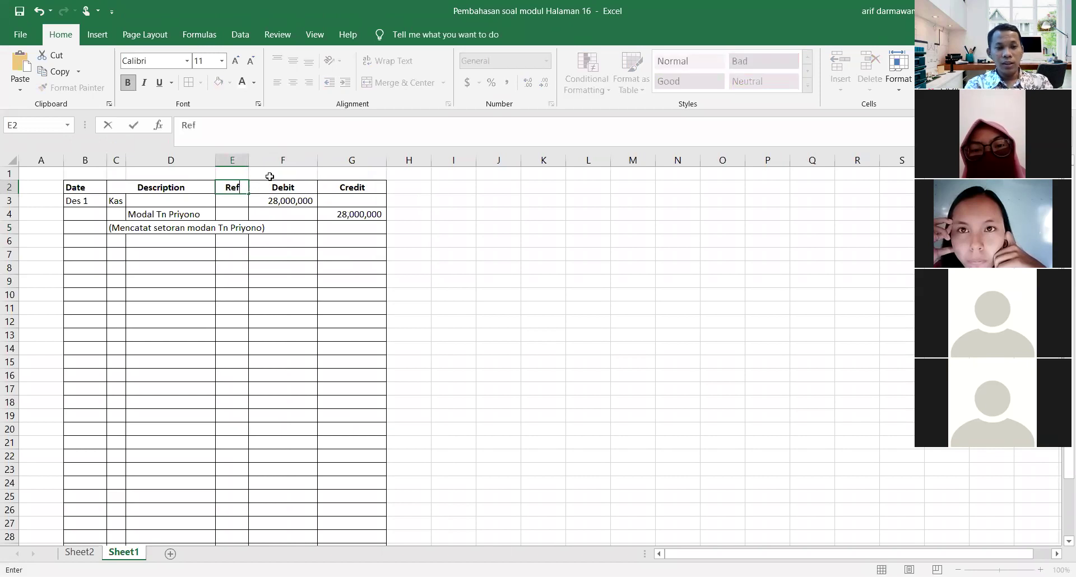
{"action": "type", "text": "ef"}
{"action": "key", "text": "Return"}
{"action": "left_click", "coordinate": [236, 332]}
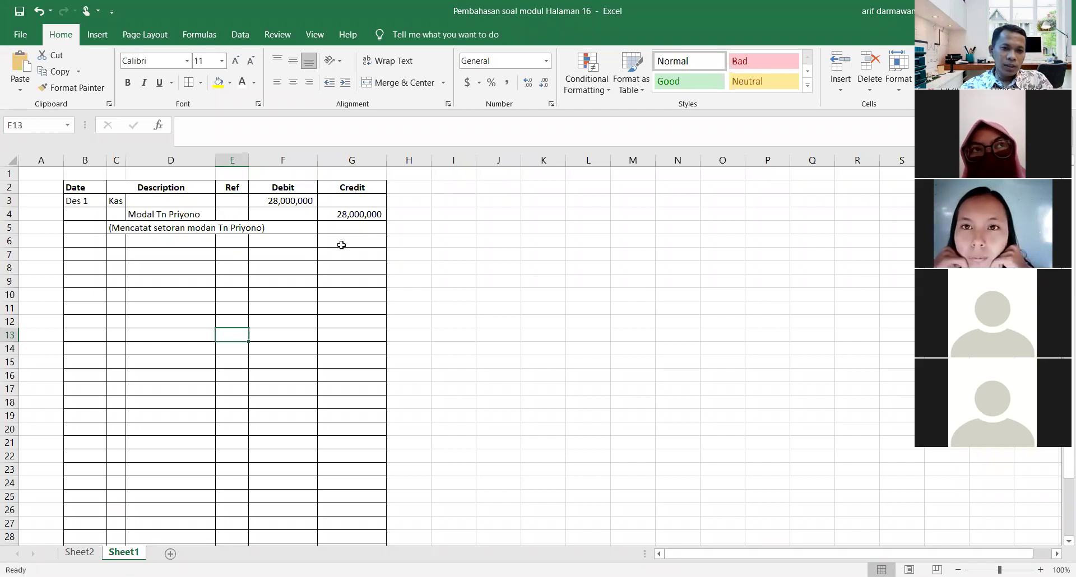
{"action": "left_click", "coordinate": [371, 367]}
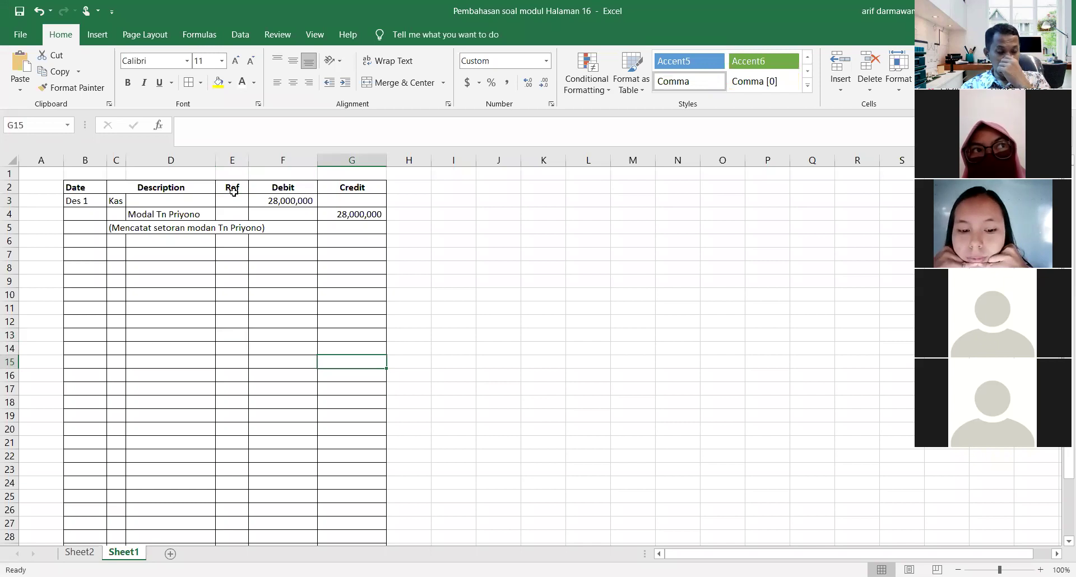
Center the Date heading in B2
{"action": "left_click", "coordinate": [191, 289]}
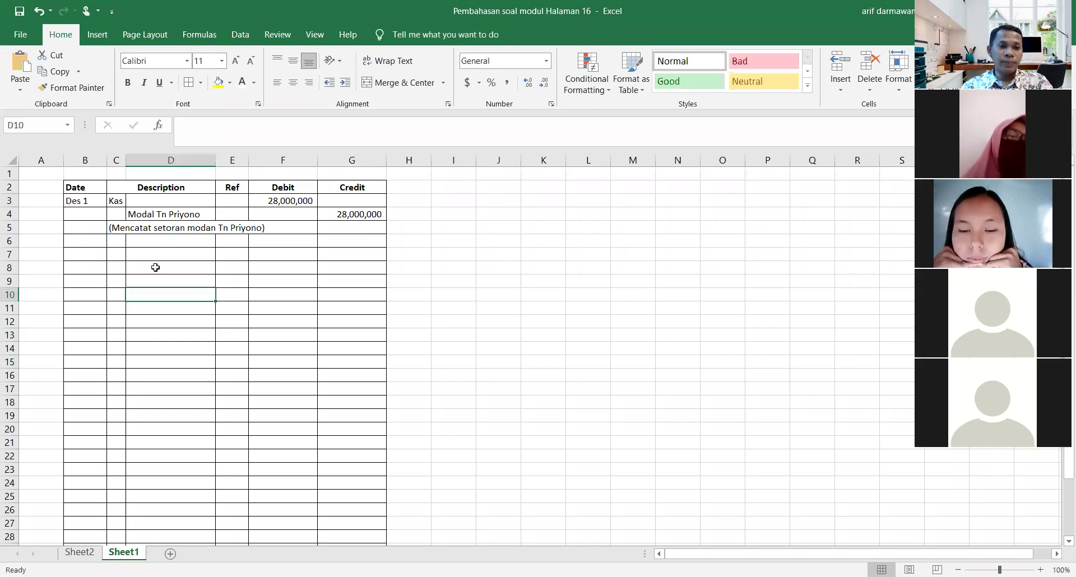
{"action": "left_click", "coordinate": [82, 184]}
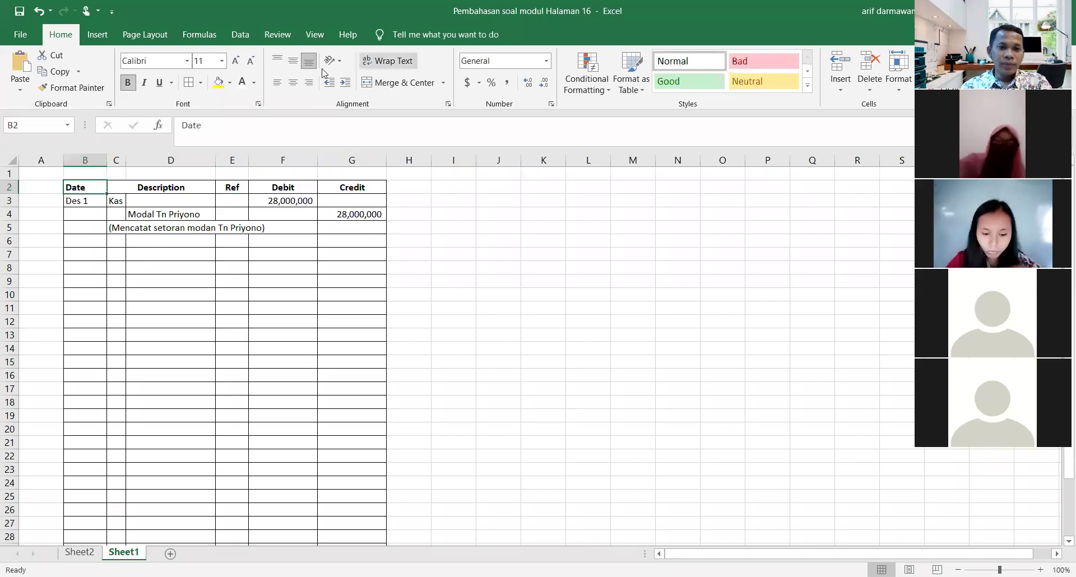
{"action": "left_click_drag", "start_coordinate": [543, 348], "coordinate": [499, 348]}
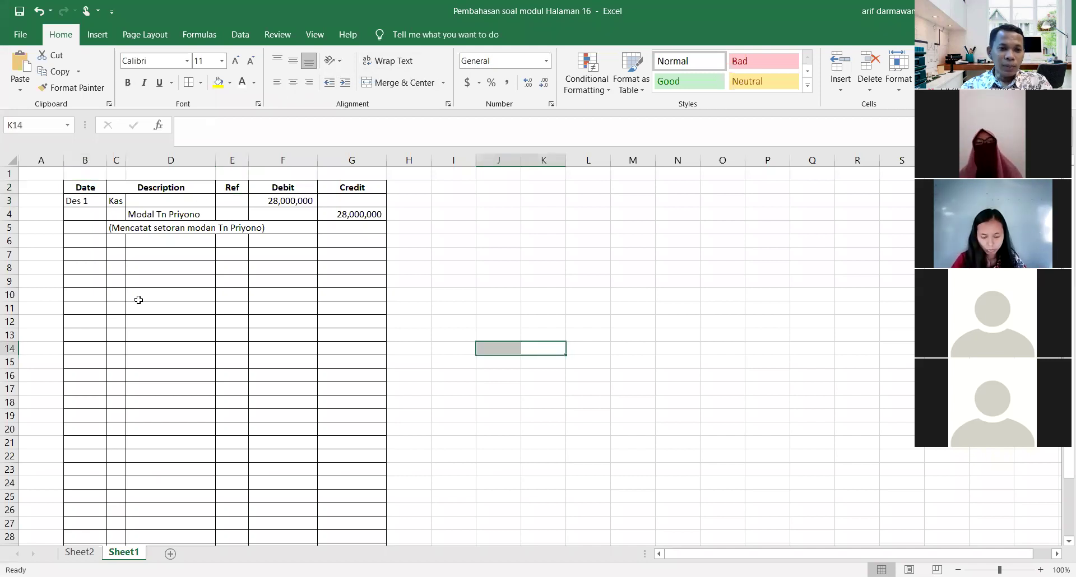
Look at the transaction list on Sheet2 again, return to the journal on Sheet1 and save the workbook
{"action": "left_click", "coordinate": [79, 552]}
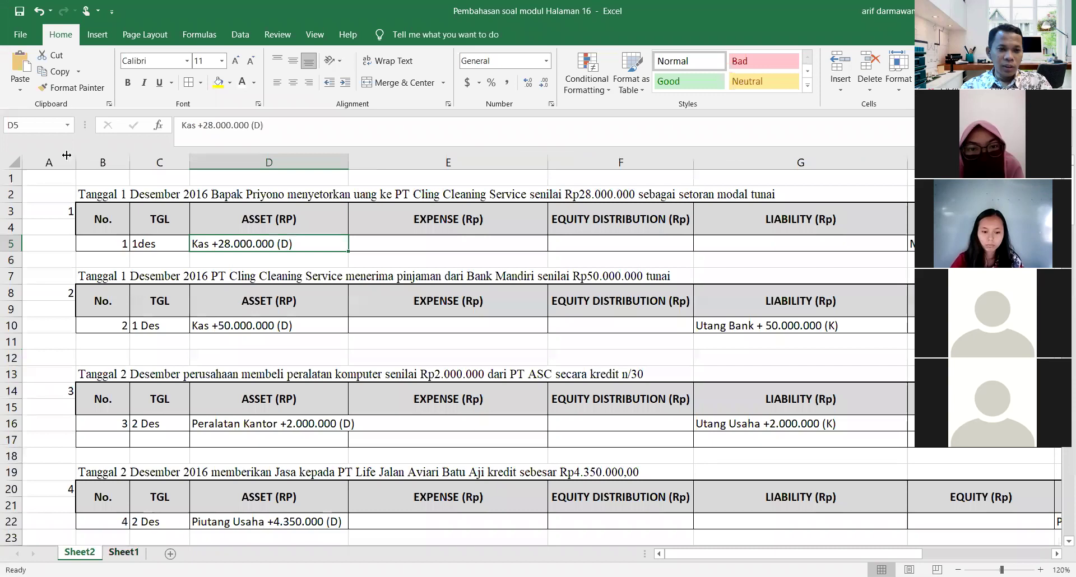
{"action": "key", "text": "ctrl+Page_Down"}
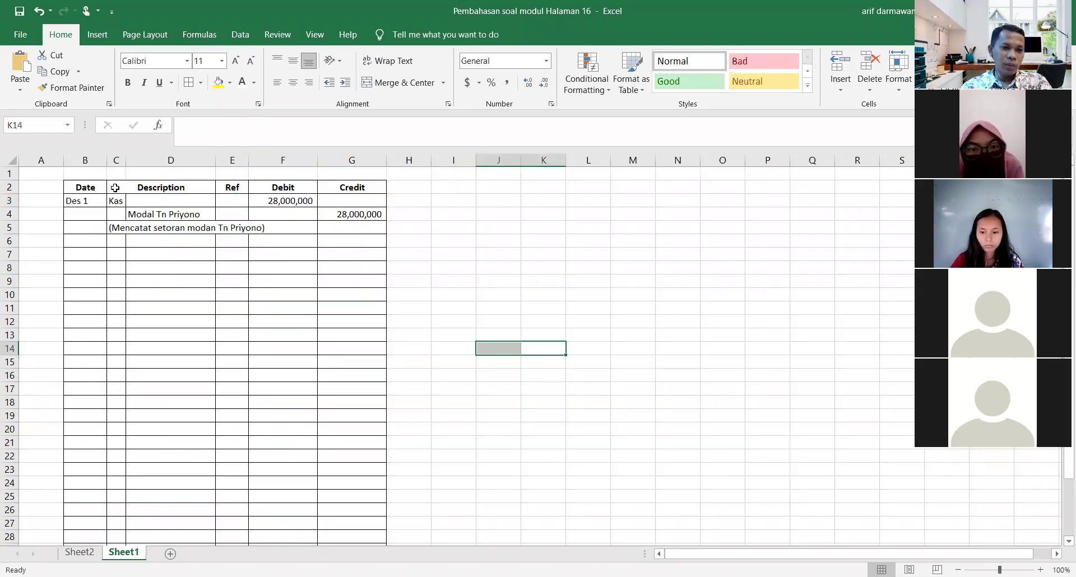
{"action": "left_click", "coordinate": [339, 276]}
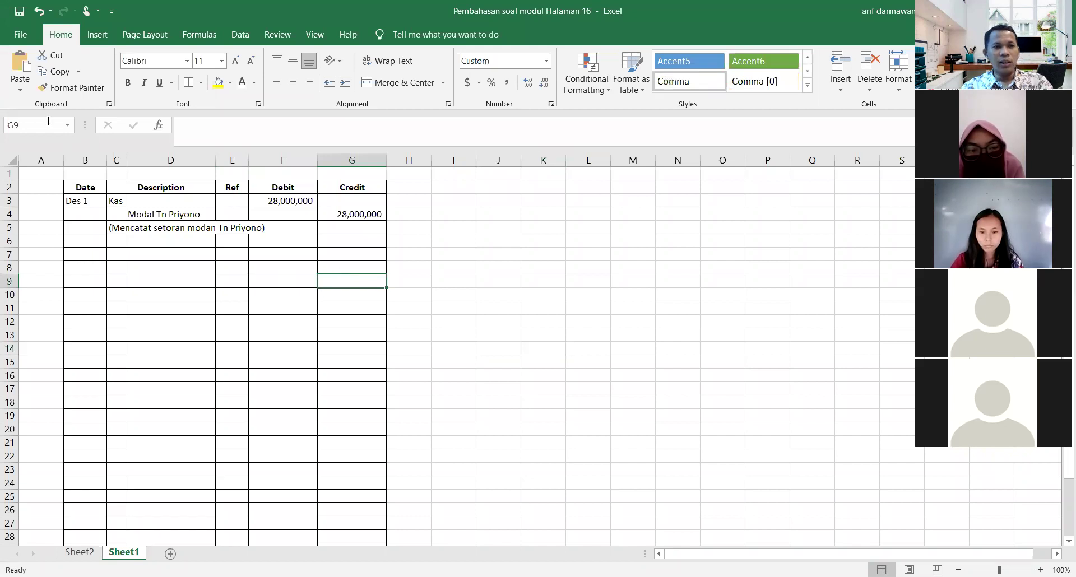
{"action": "left_click", "coordinate": [17, 16]}
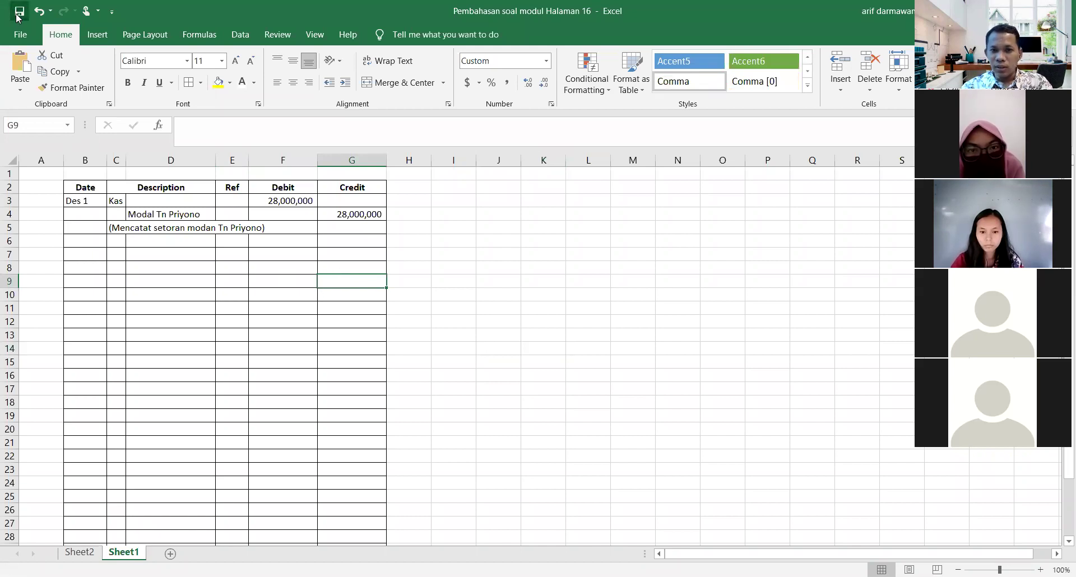